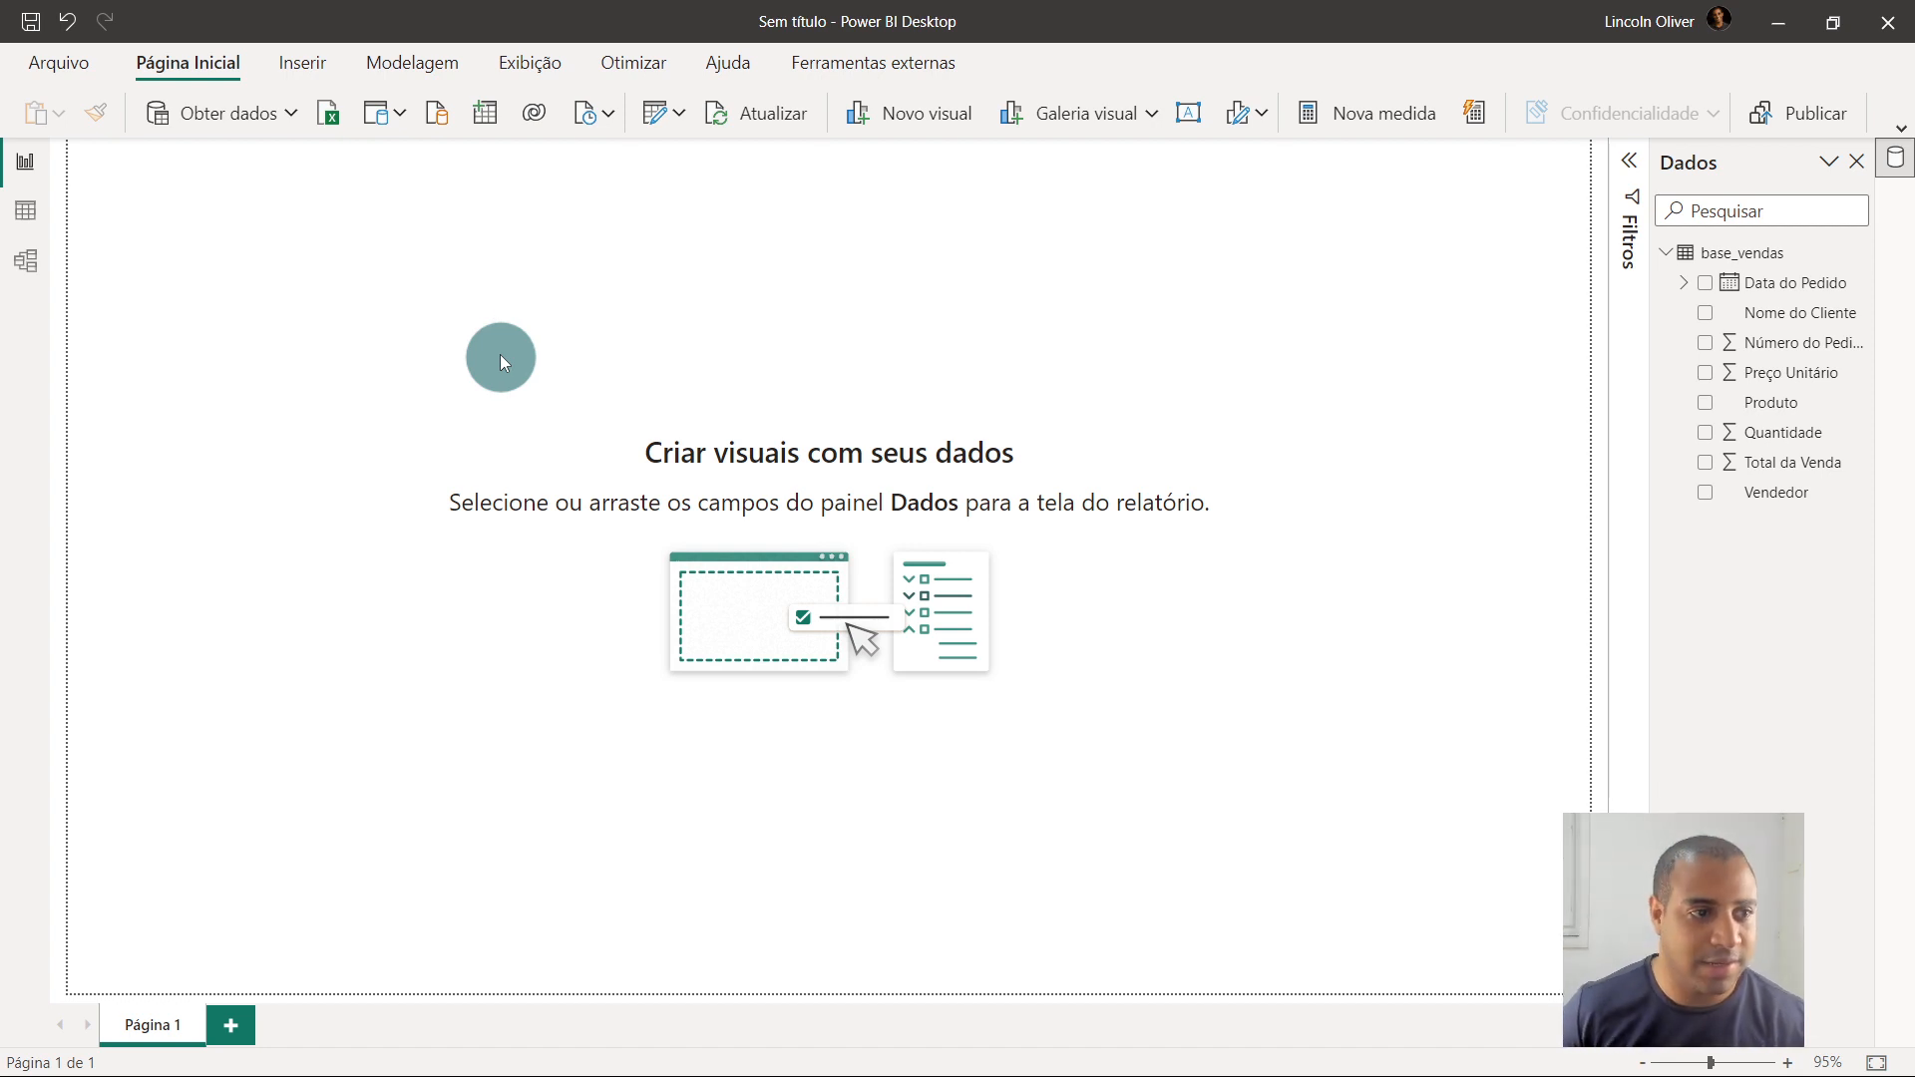
Show the base_vendas table data and examine its columns, including Data do Pedido, Nome do Cliente and Total da Venda
left_click(21, 212)
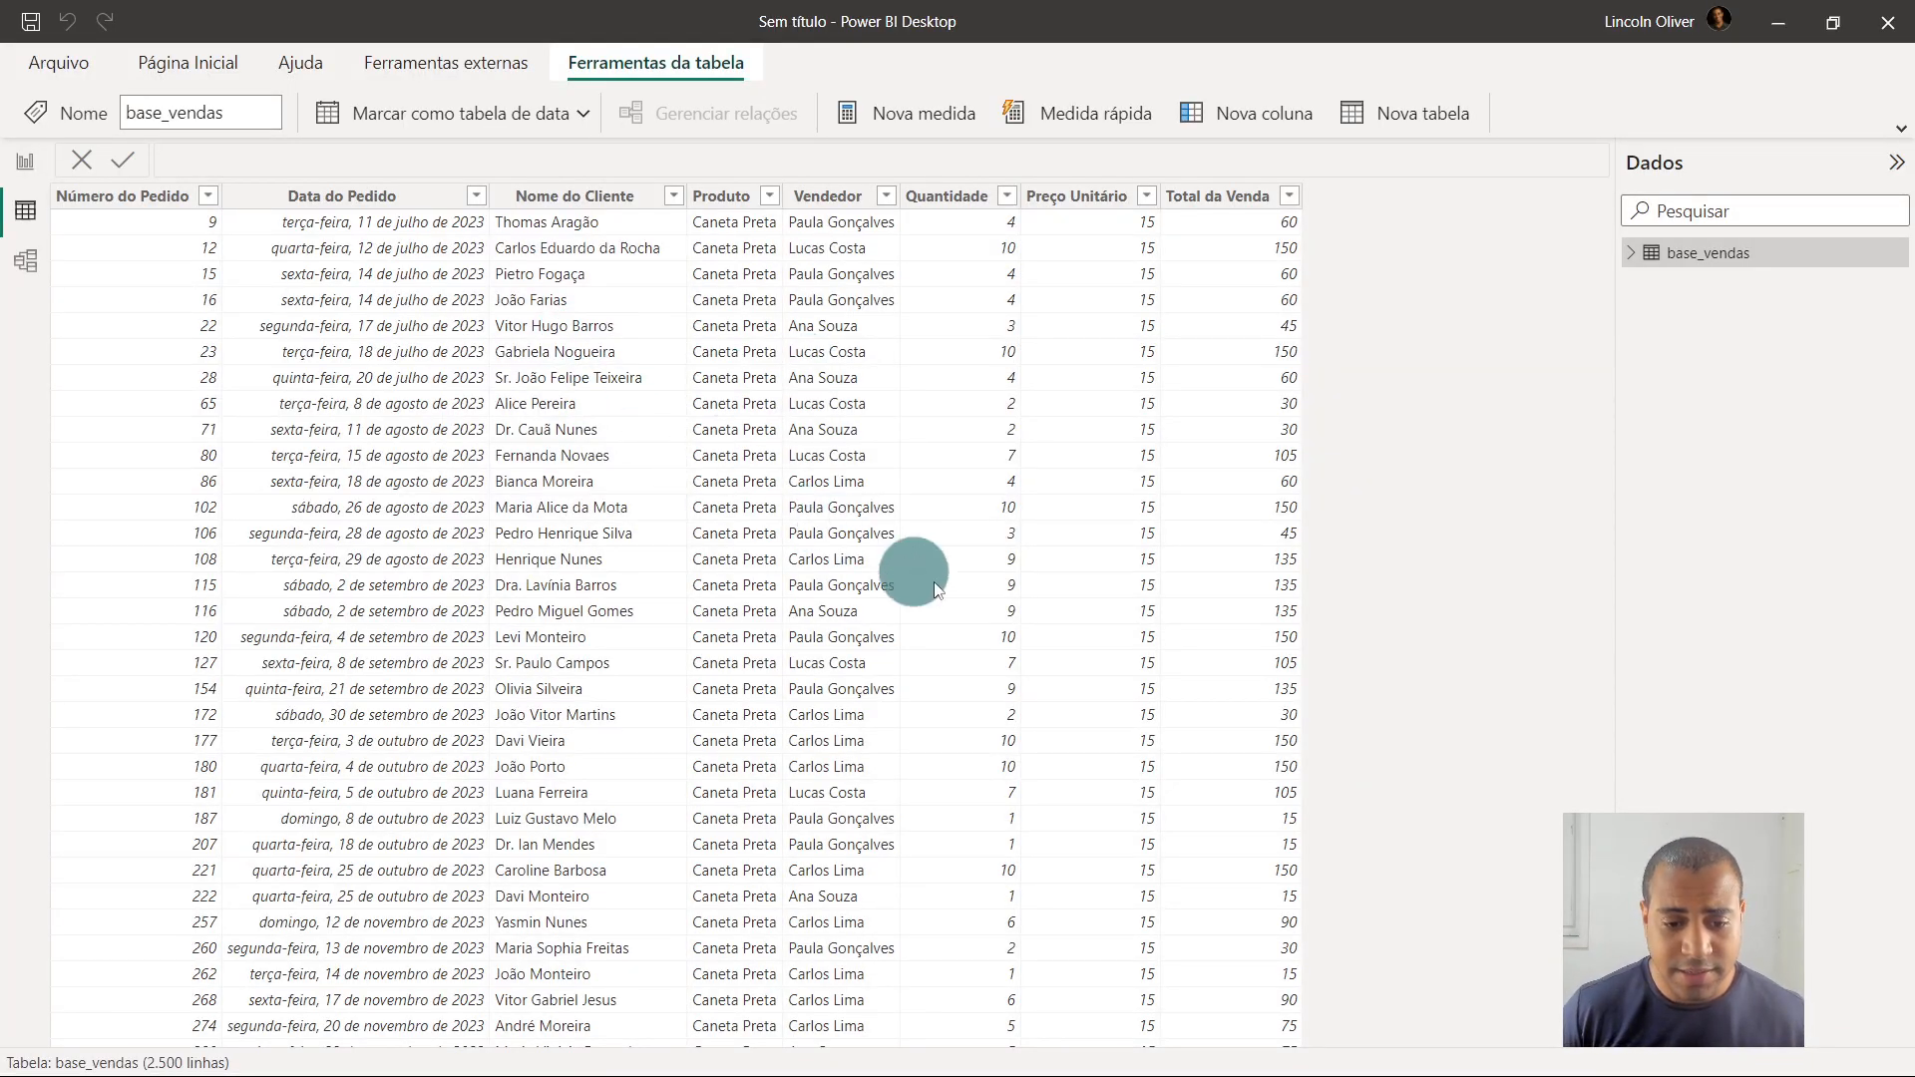
key("ctrl+Down")
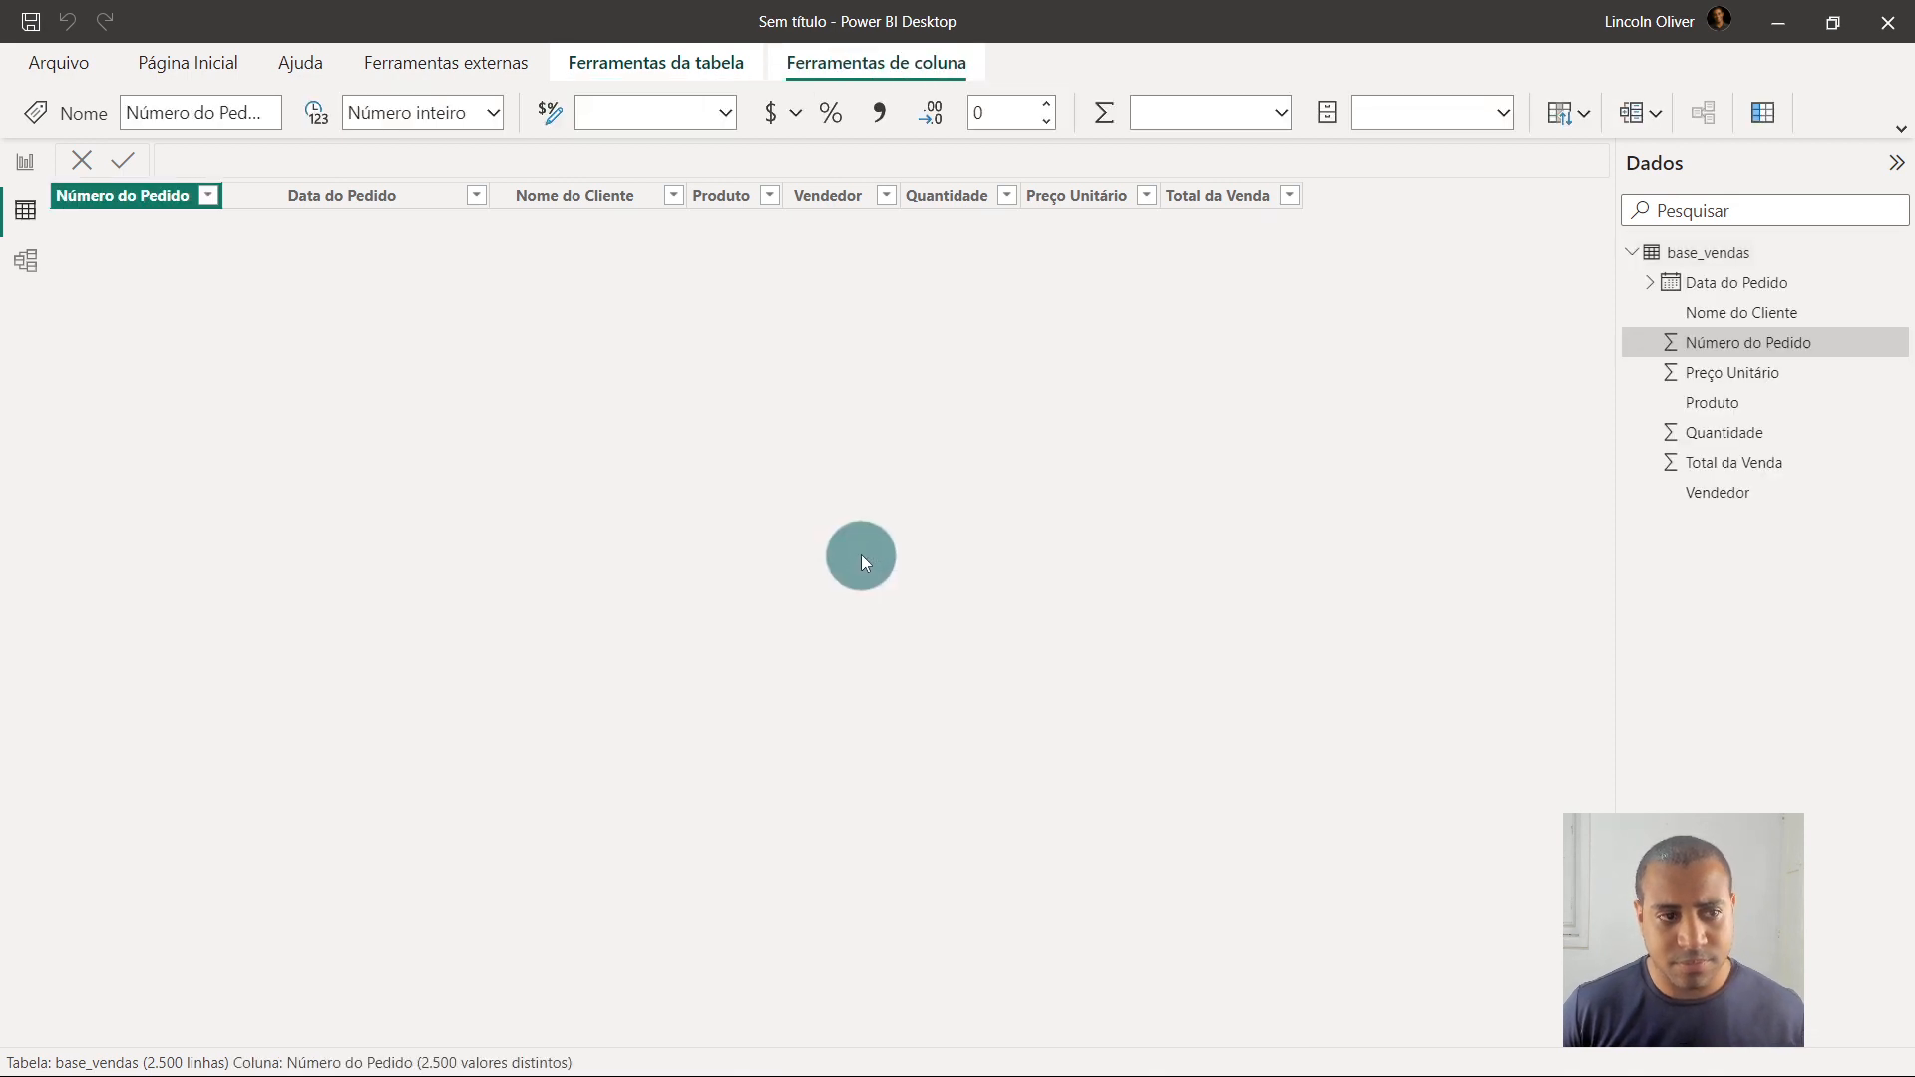
left_click(1746, 254)
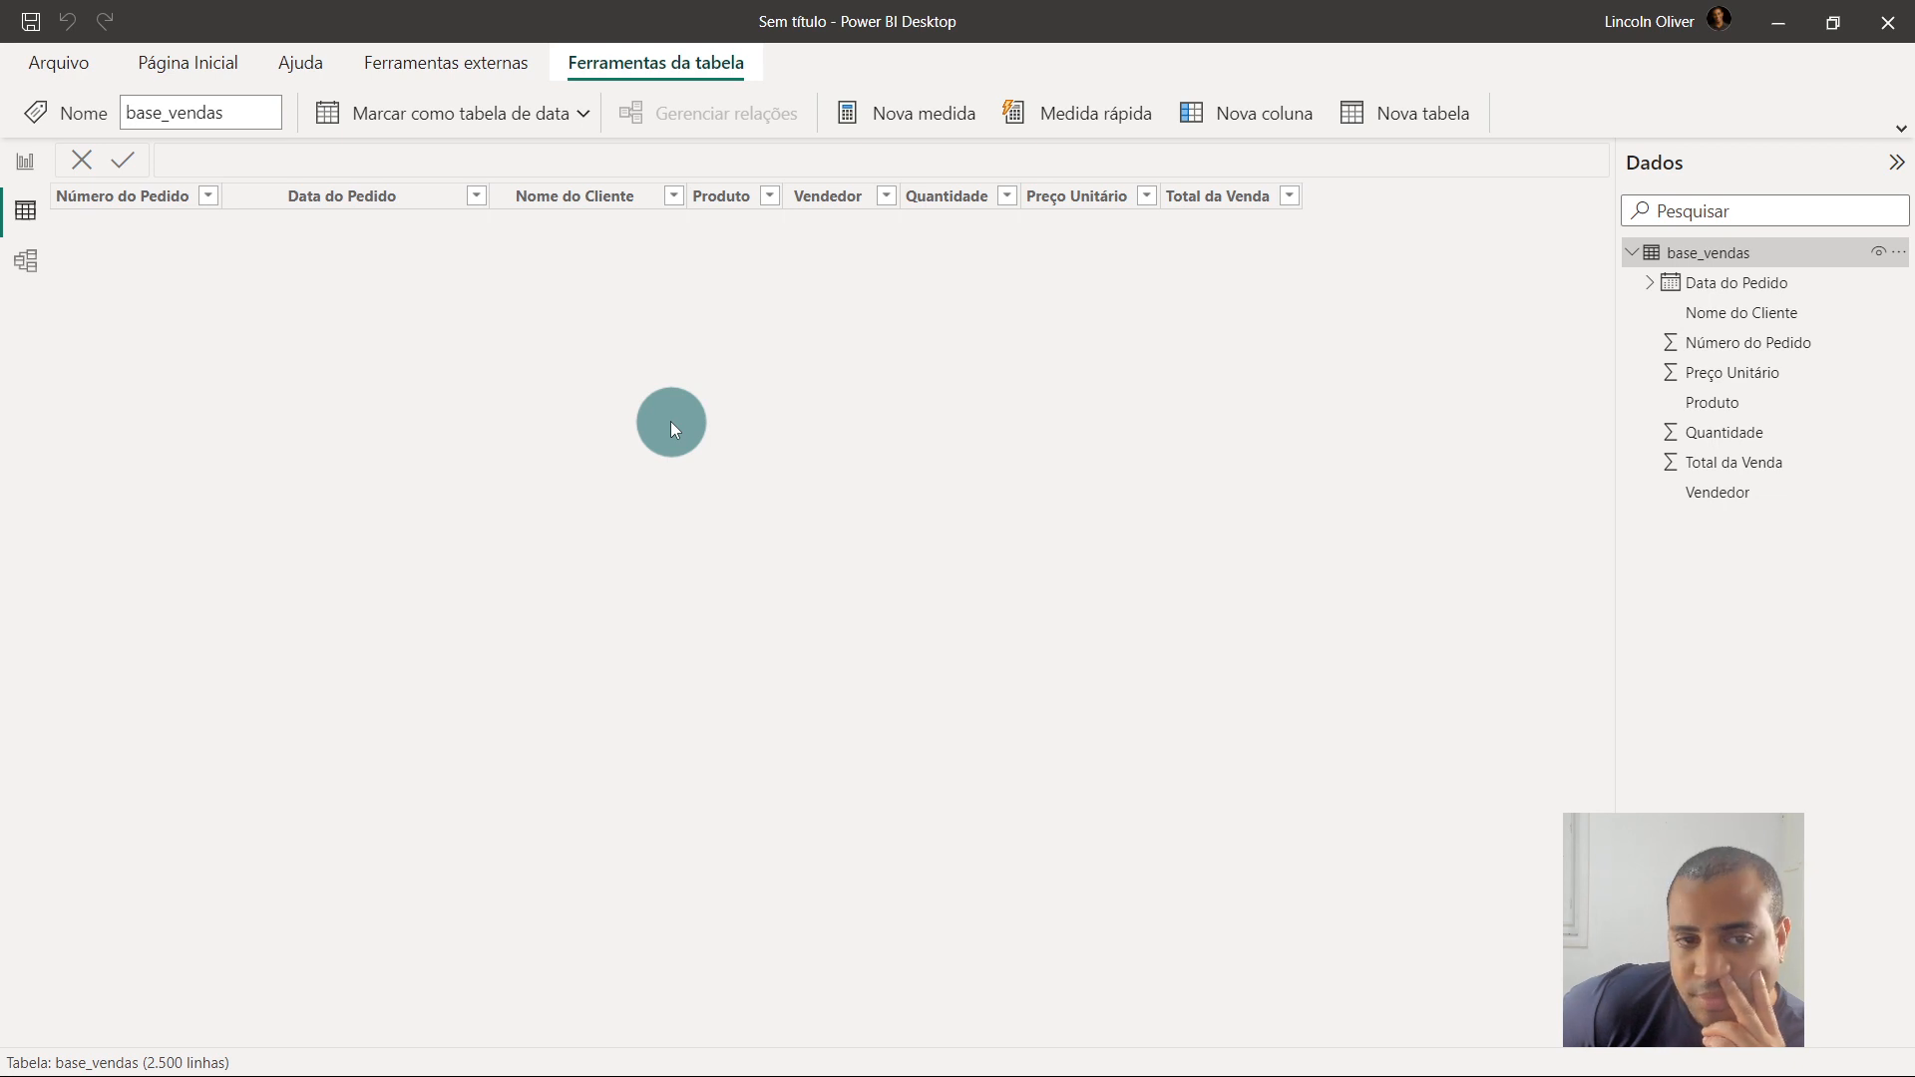
left_click(1737, 283)
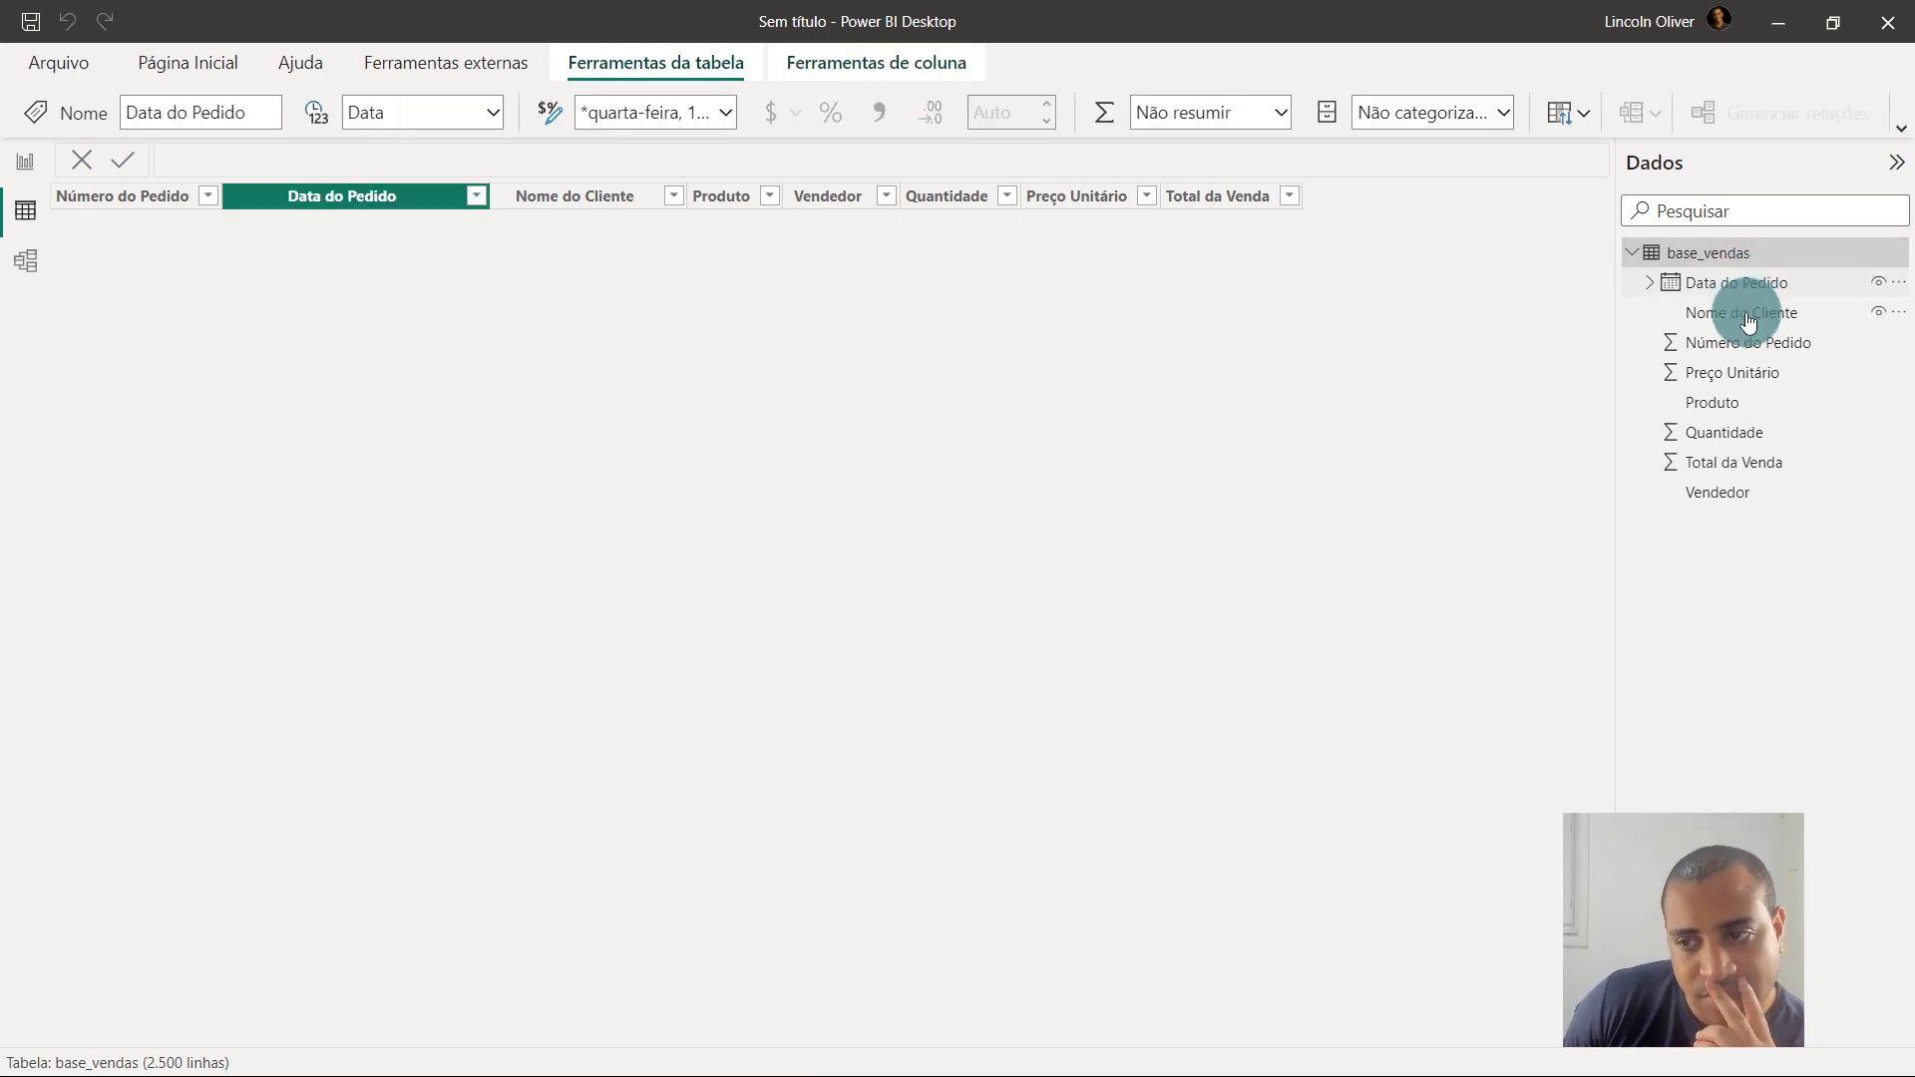
left_click(1740, 312)
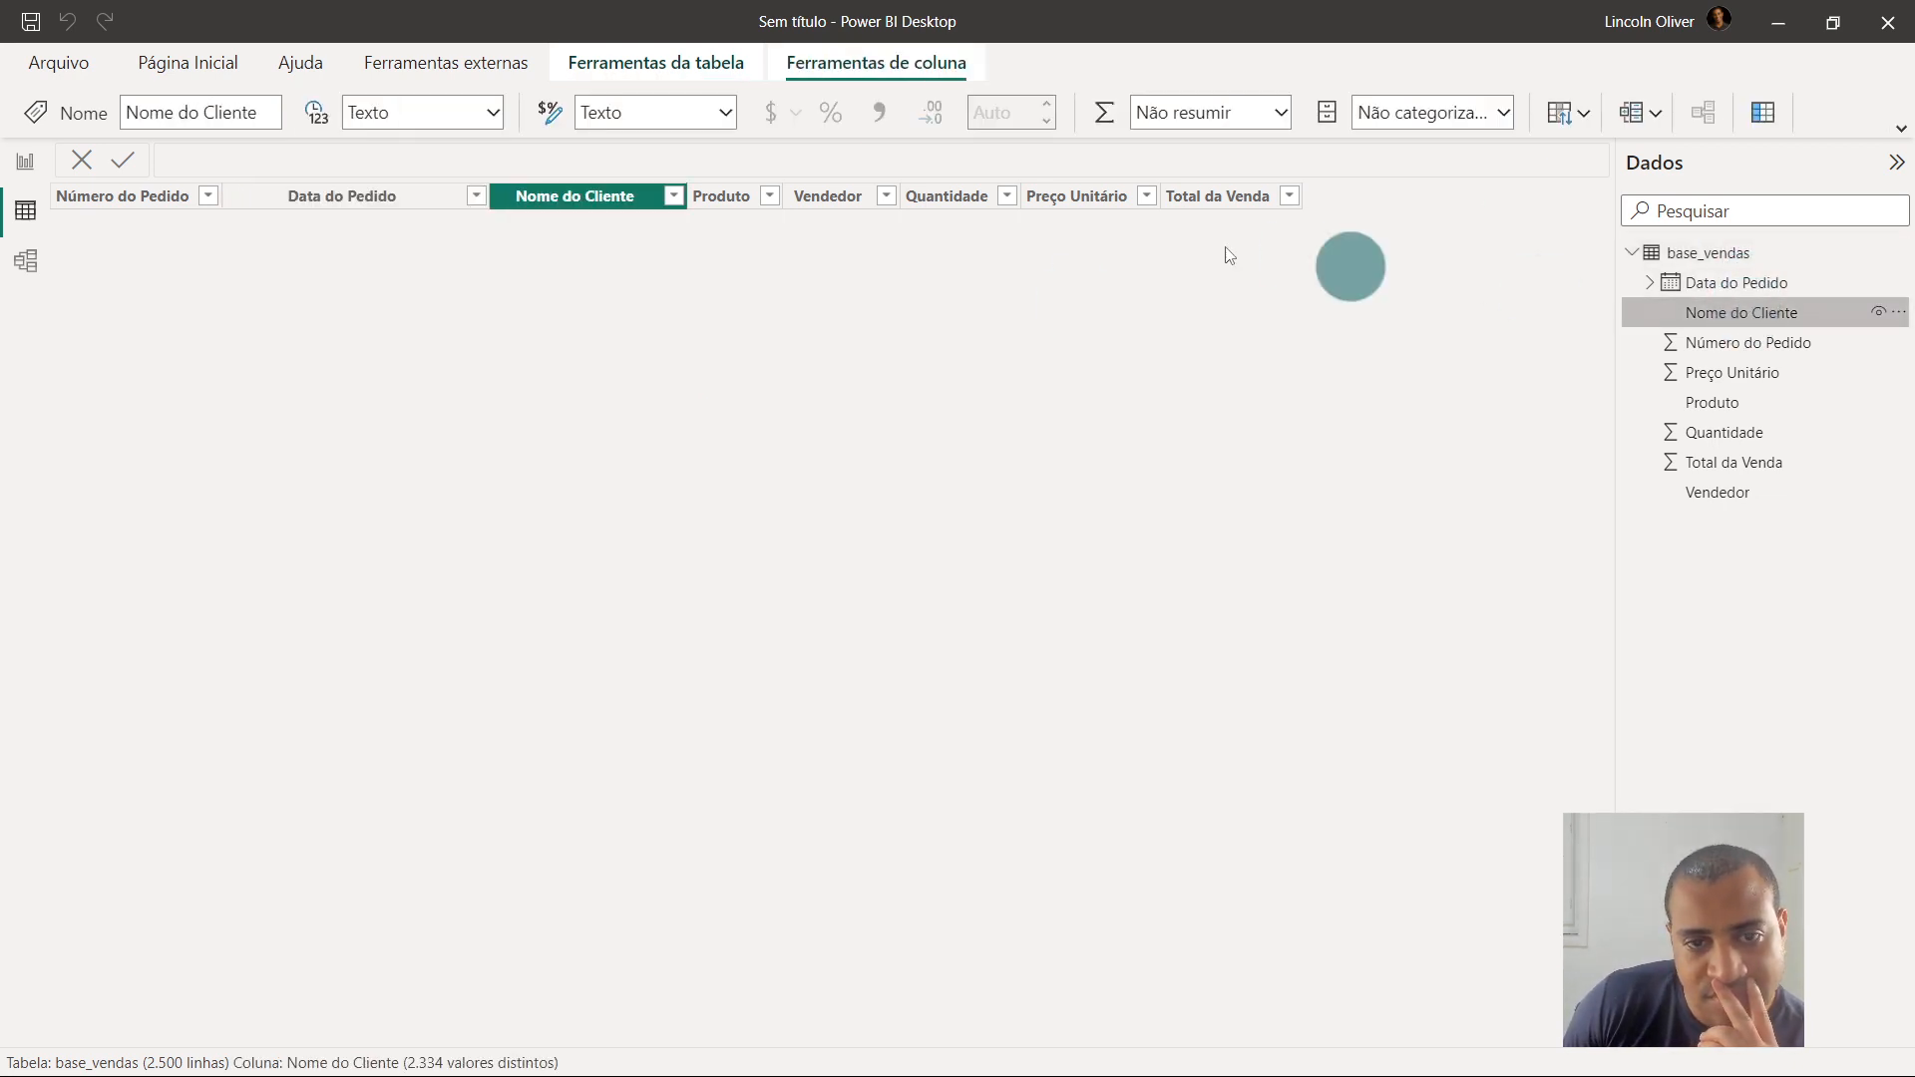
left_click(25, 165)
left_click(27, 234)
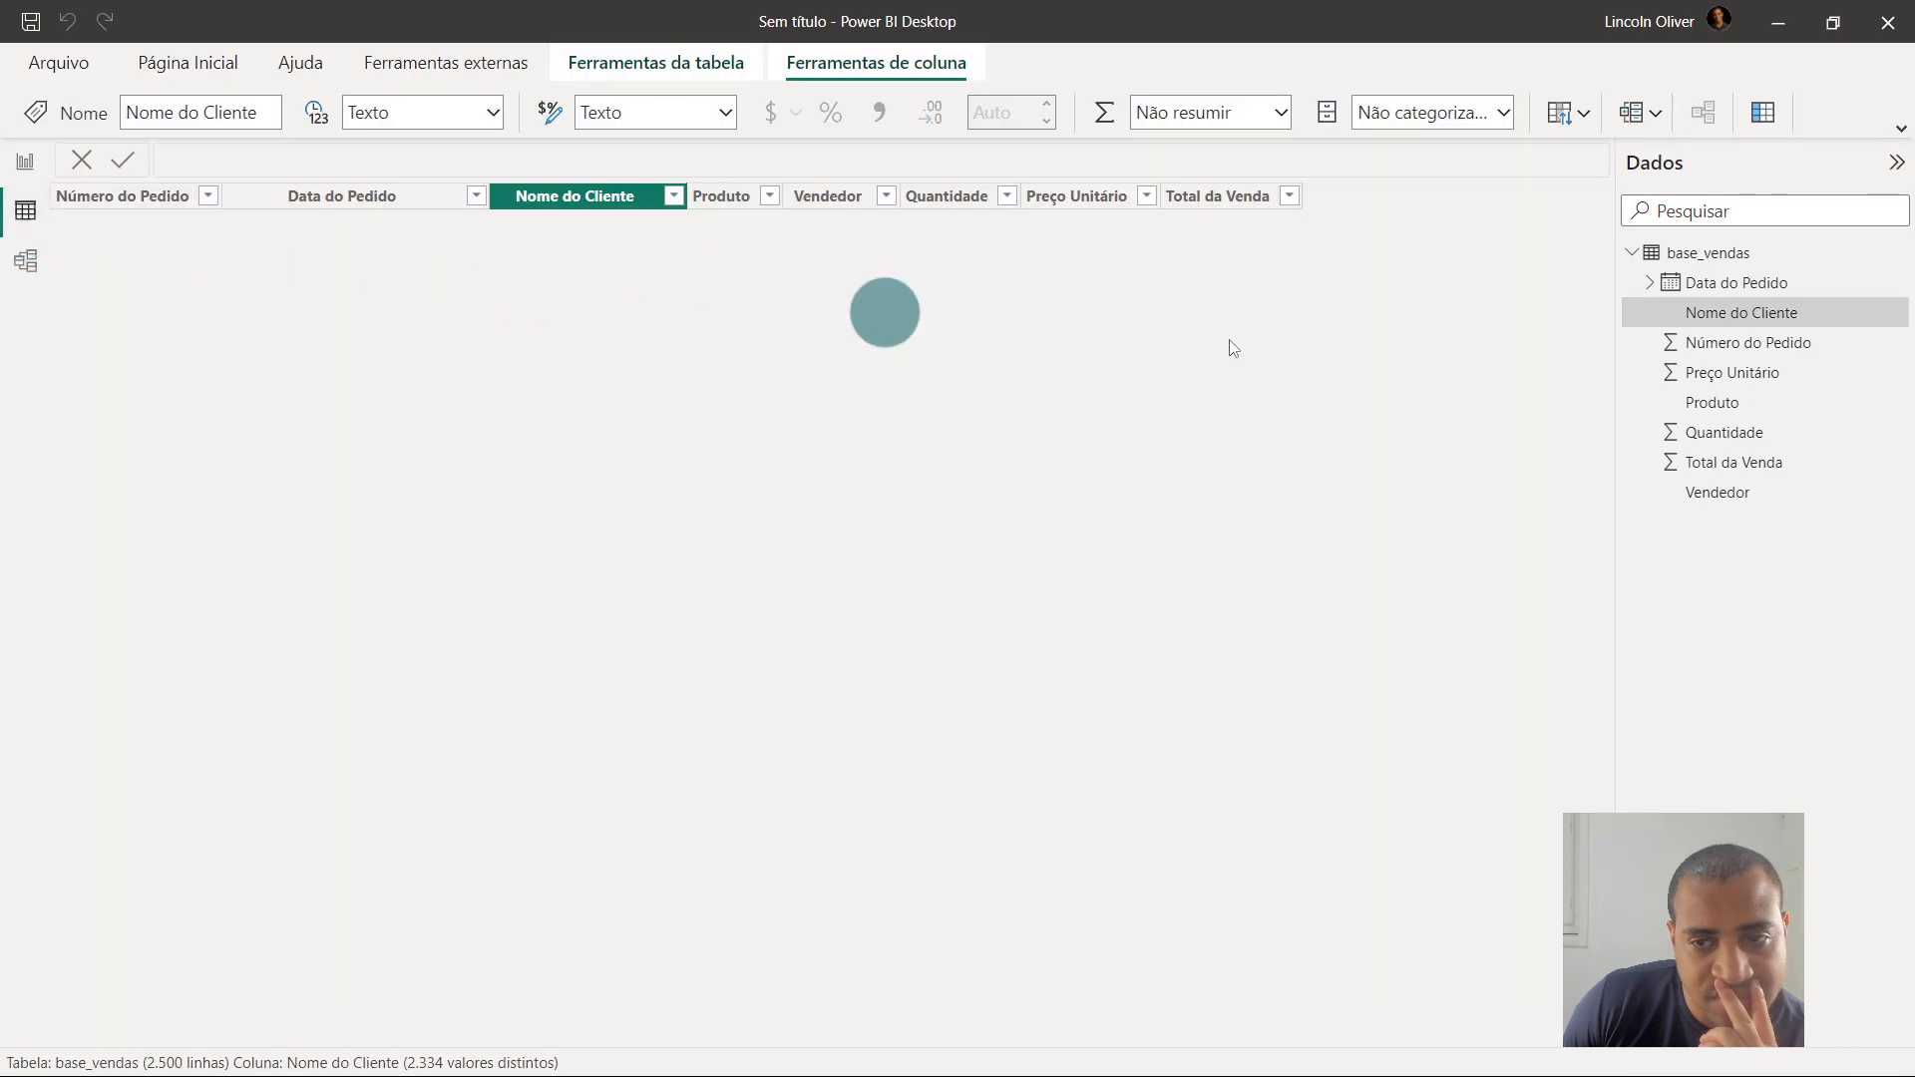
left_click(1686, 461)
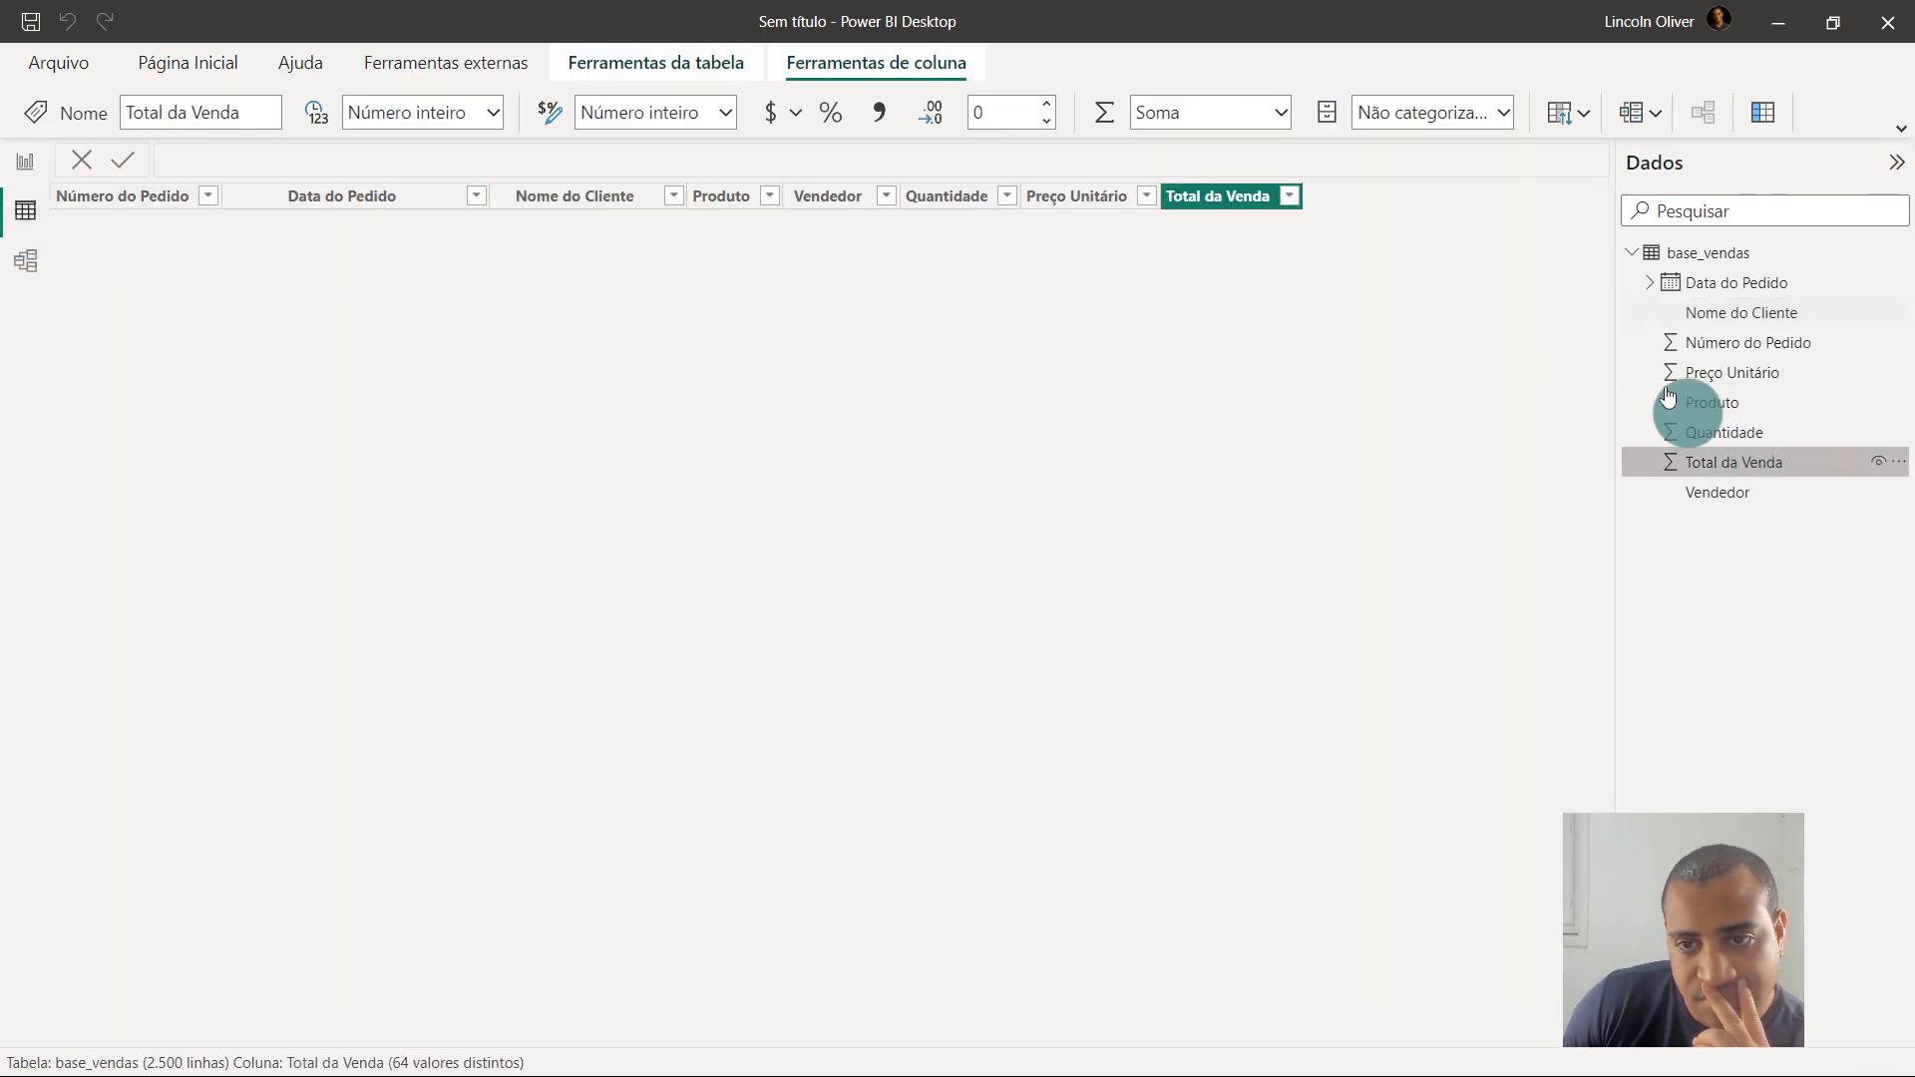
left_click(179, 60)
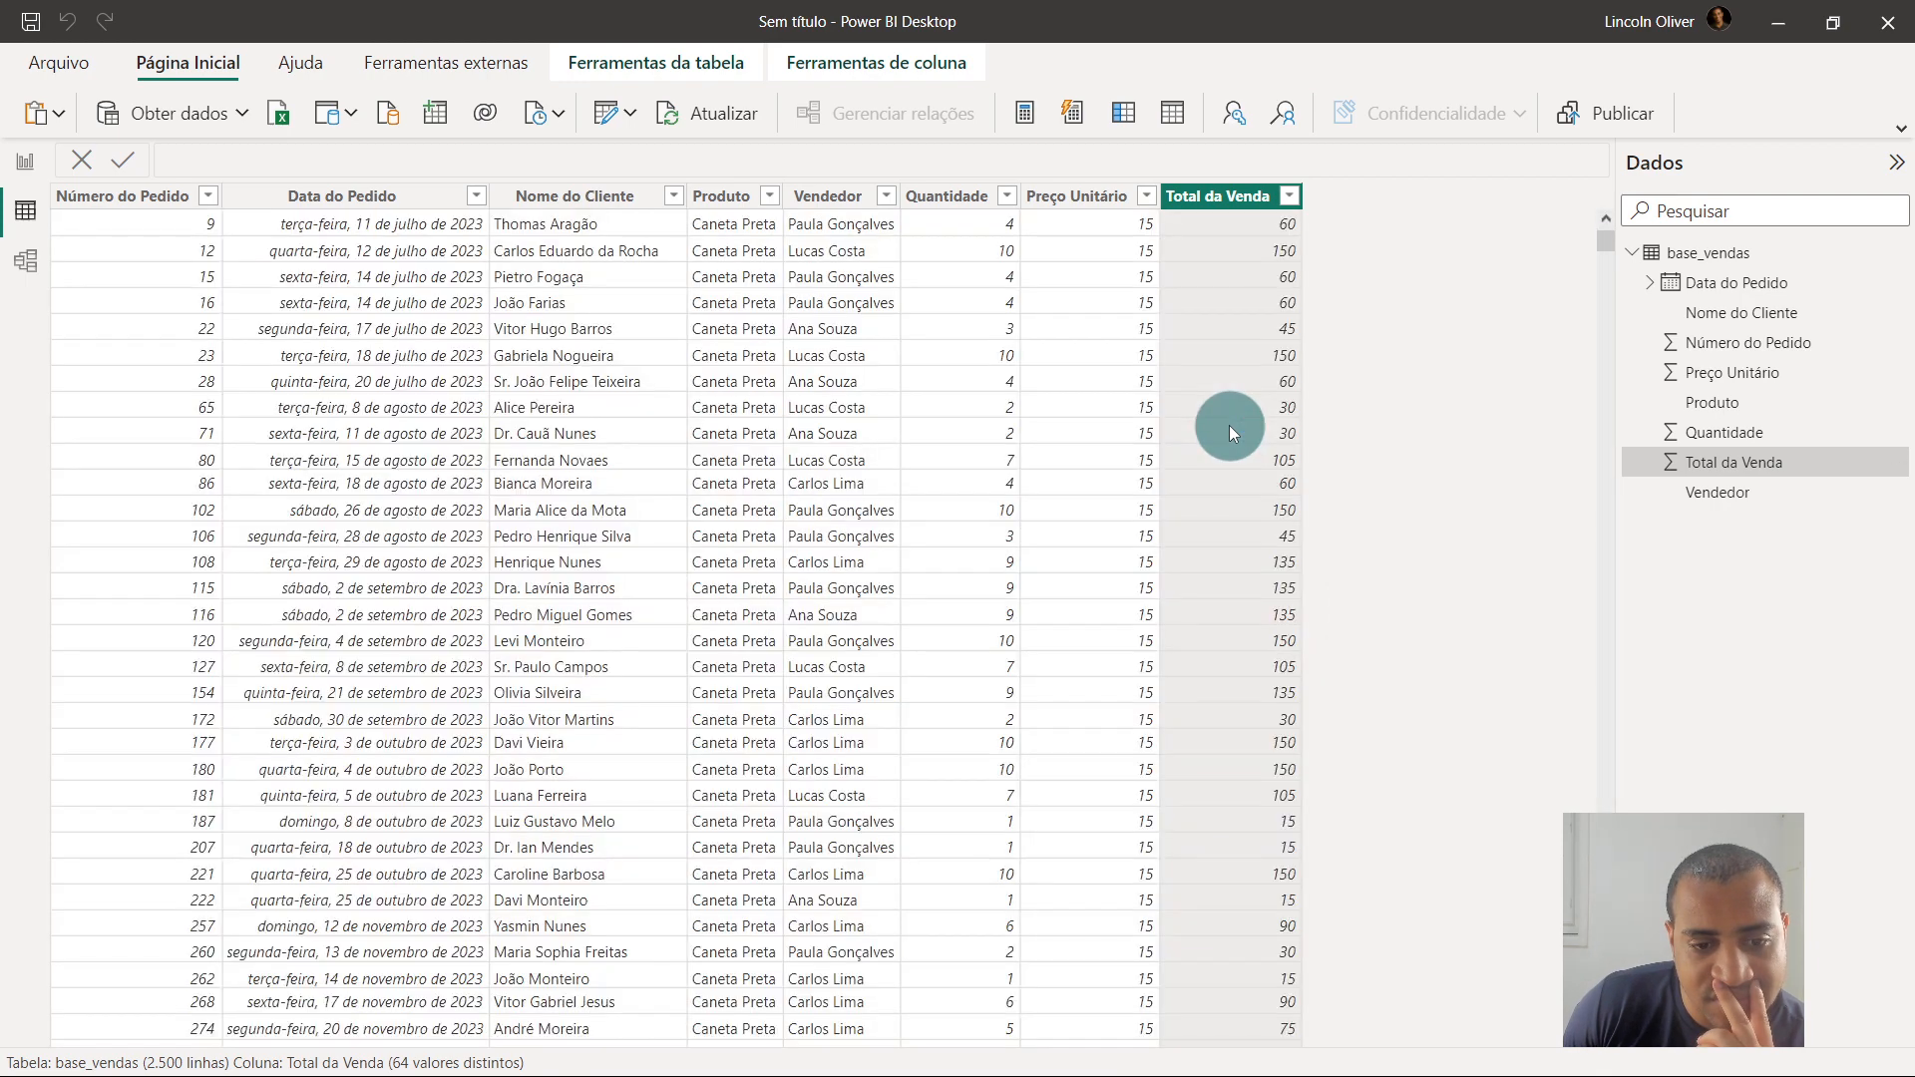
Sort the base_vendas table by Número do Pedido in ascending order
left_click(766, 196)
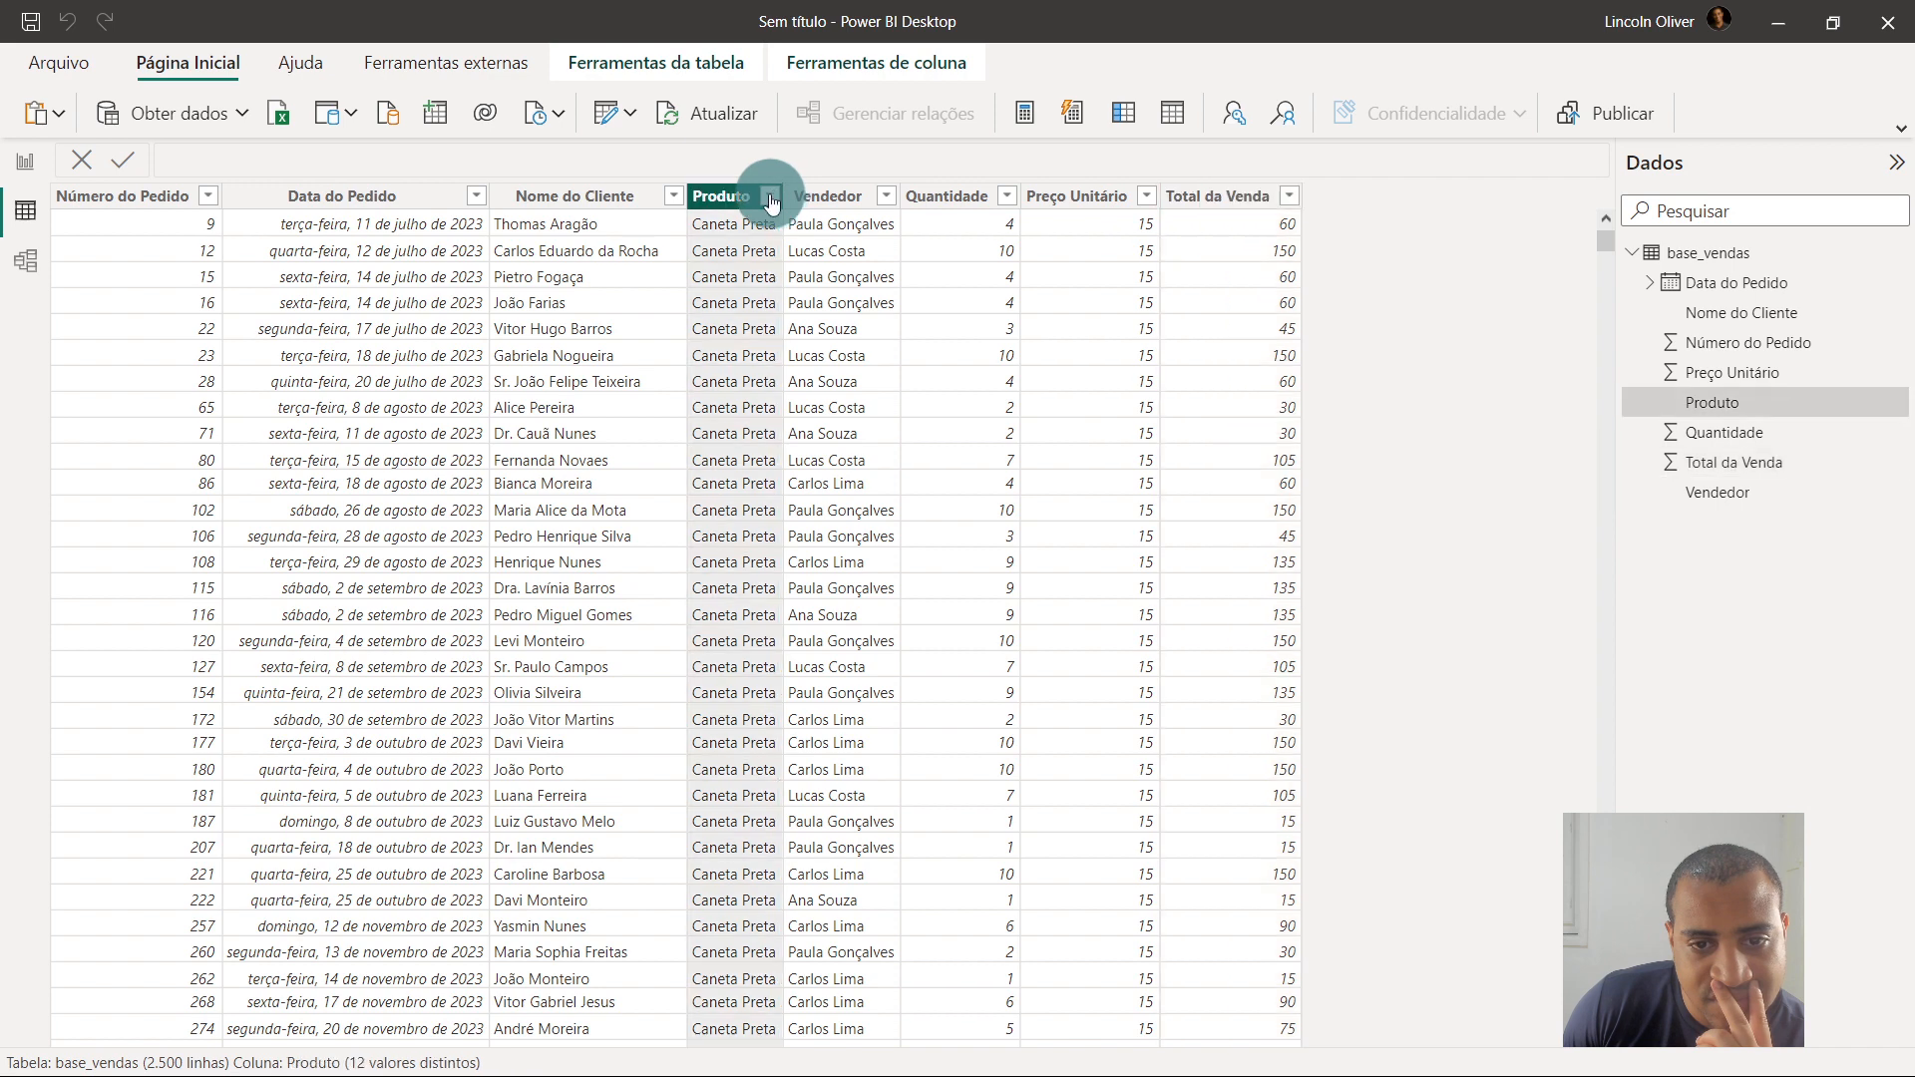
left_click(771, 199)
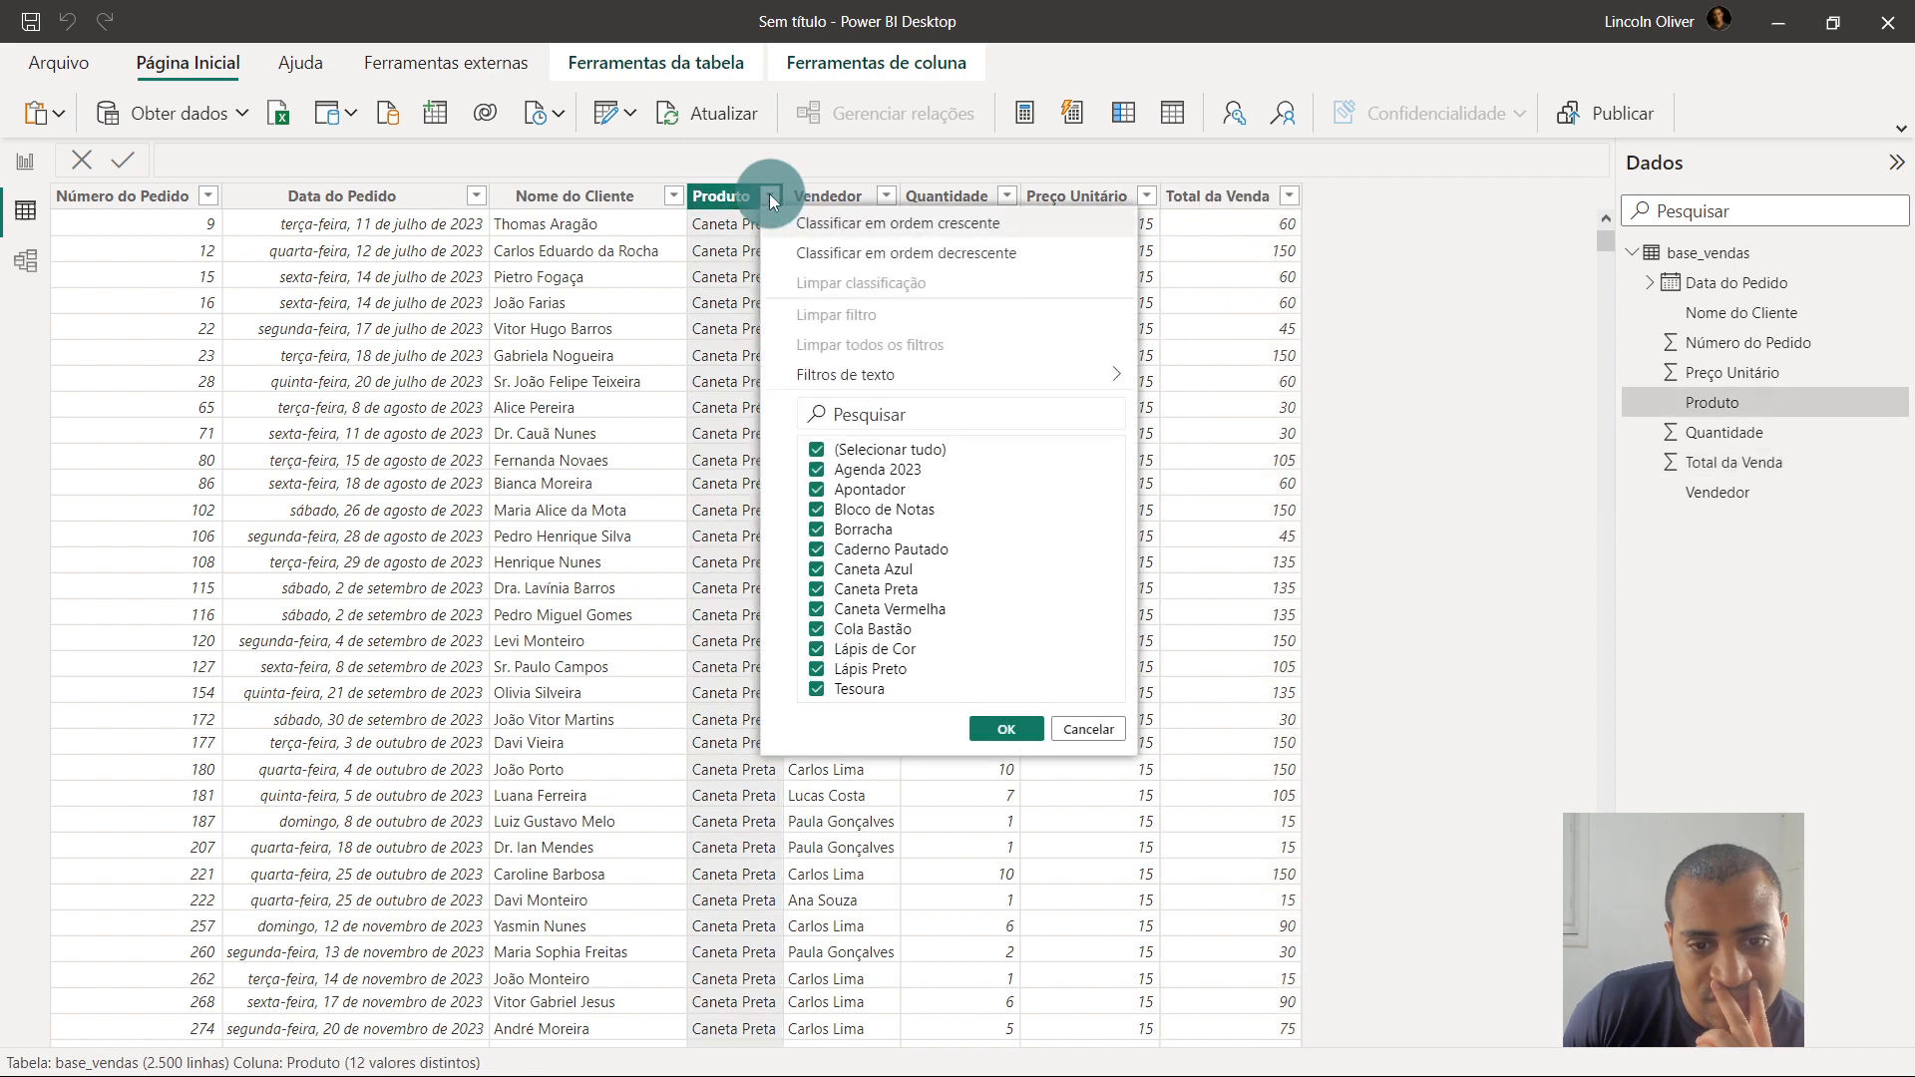
left_click(469, 258)
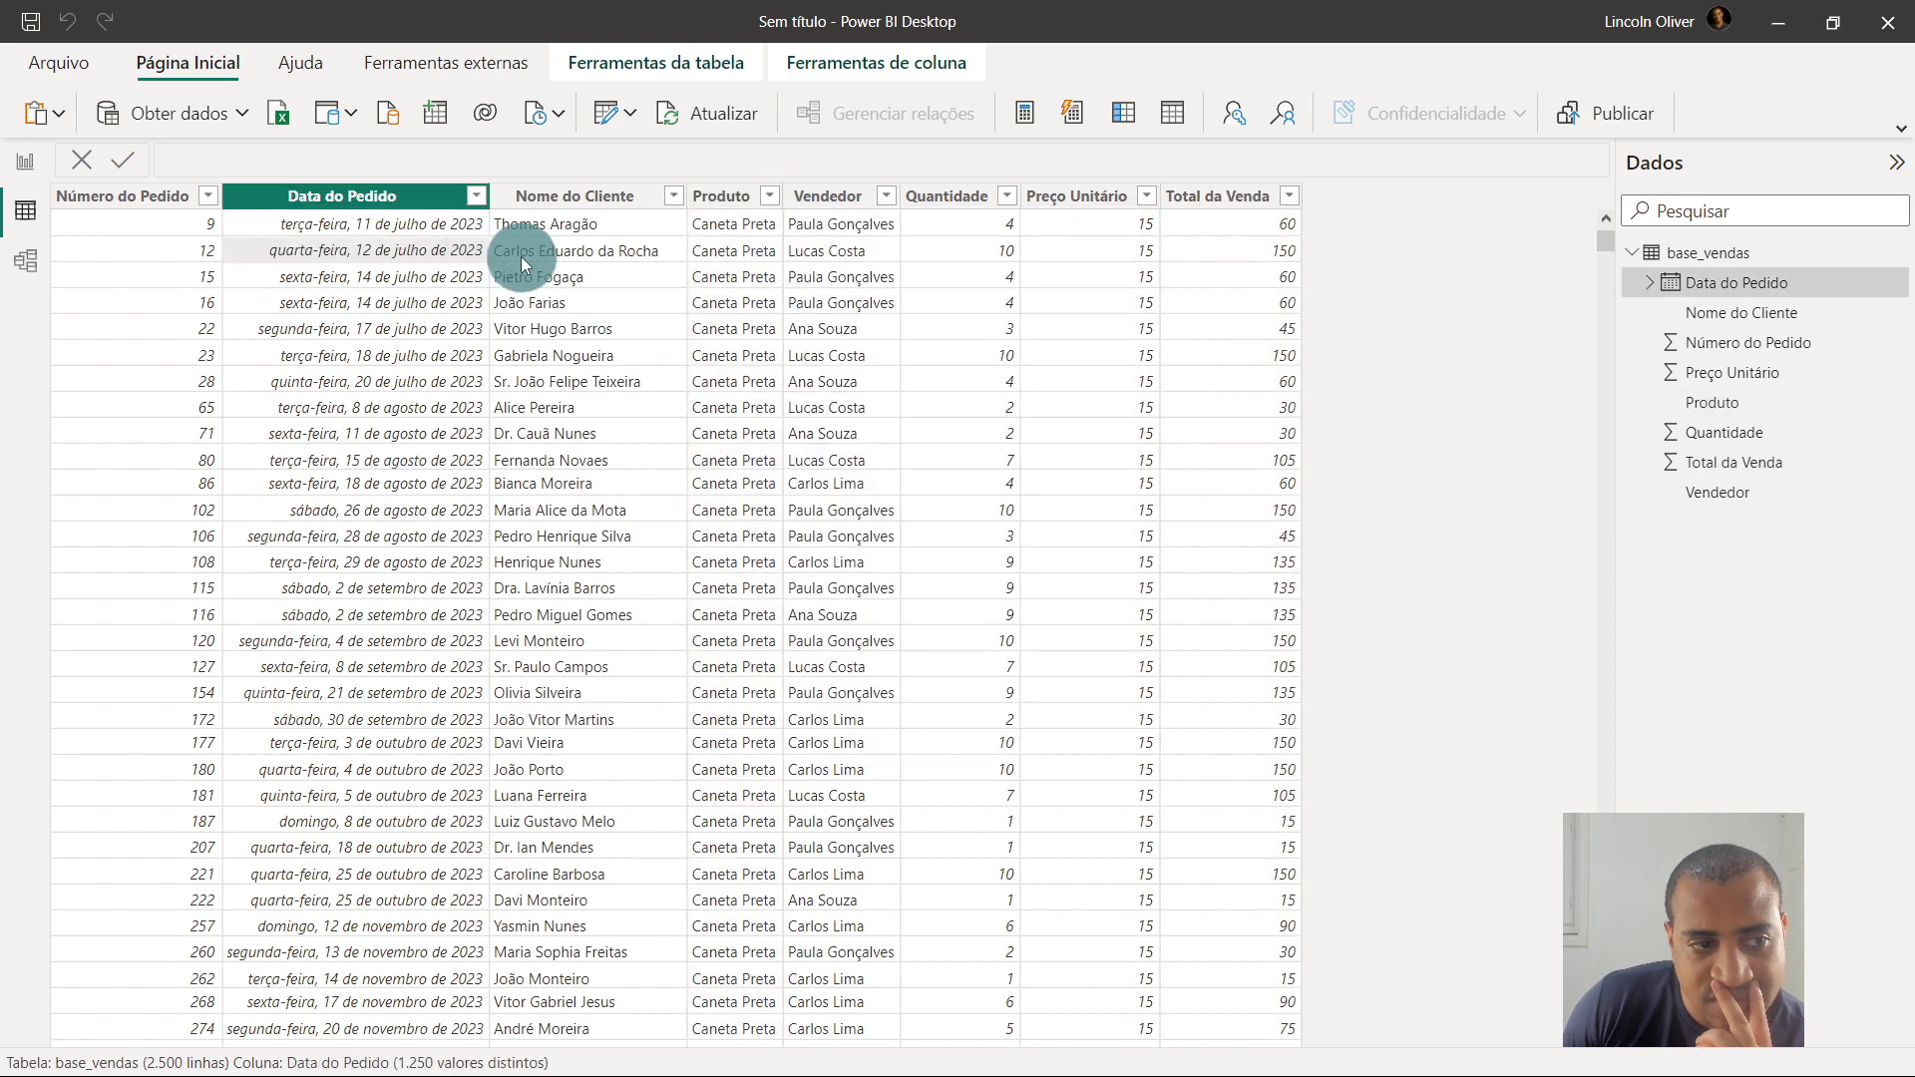
left_click(208, 197)
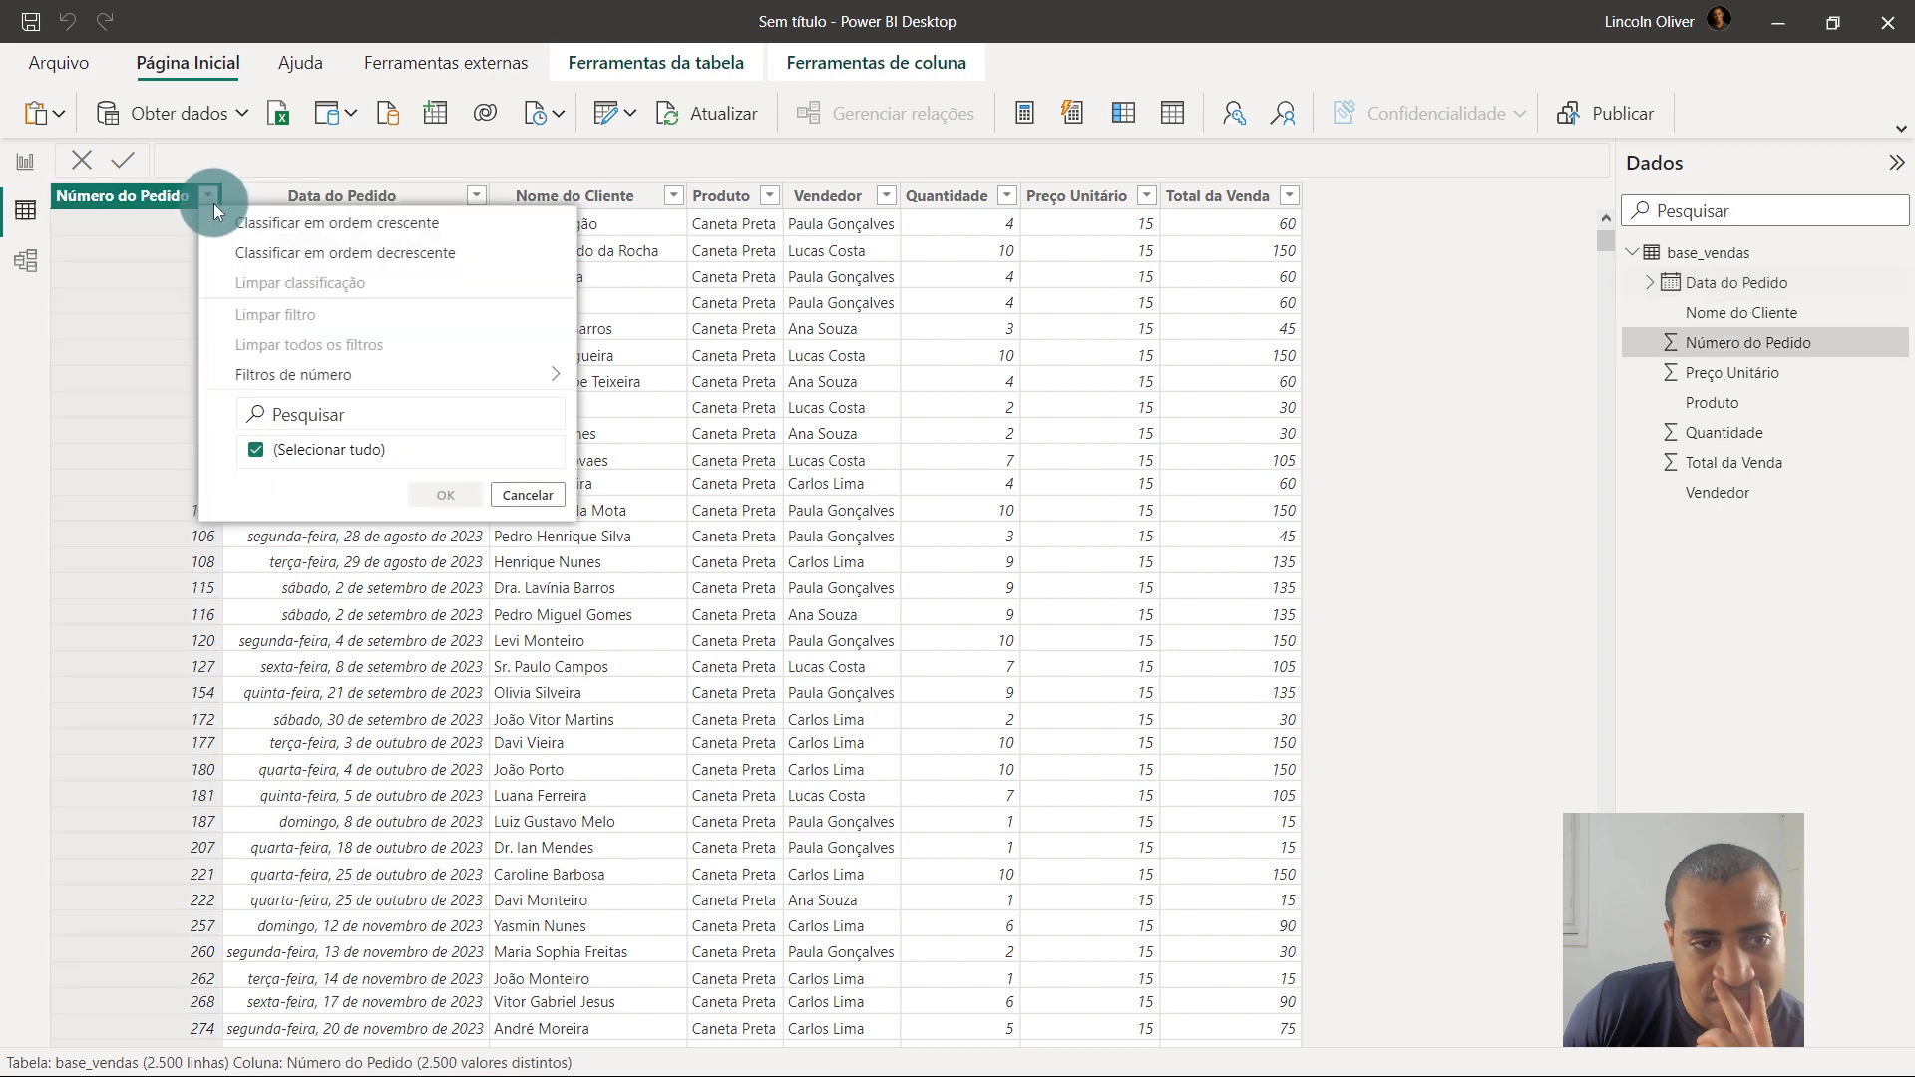
left_click(317, 223)
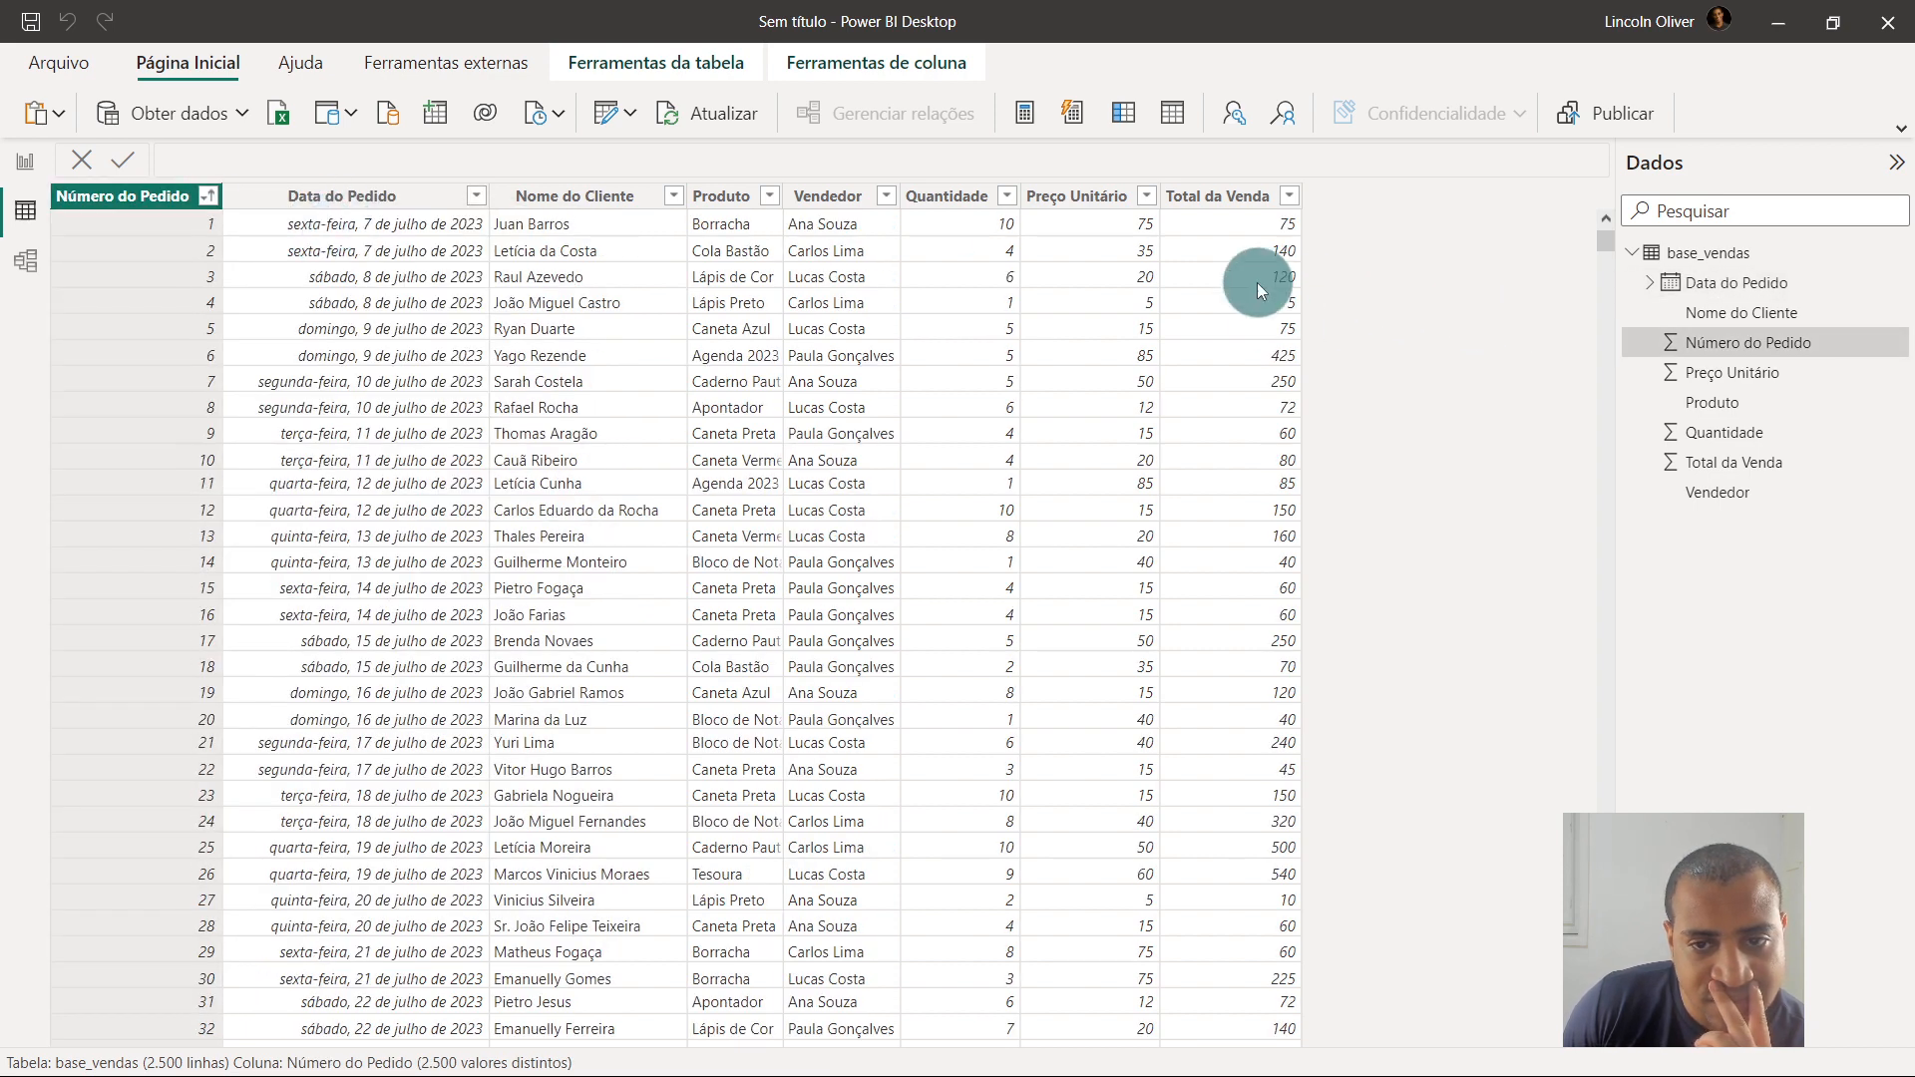
left_click(1751, 265)
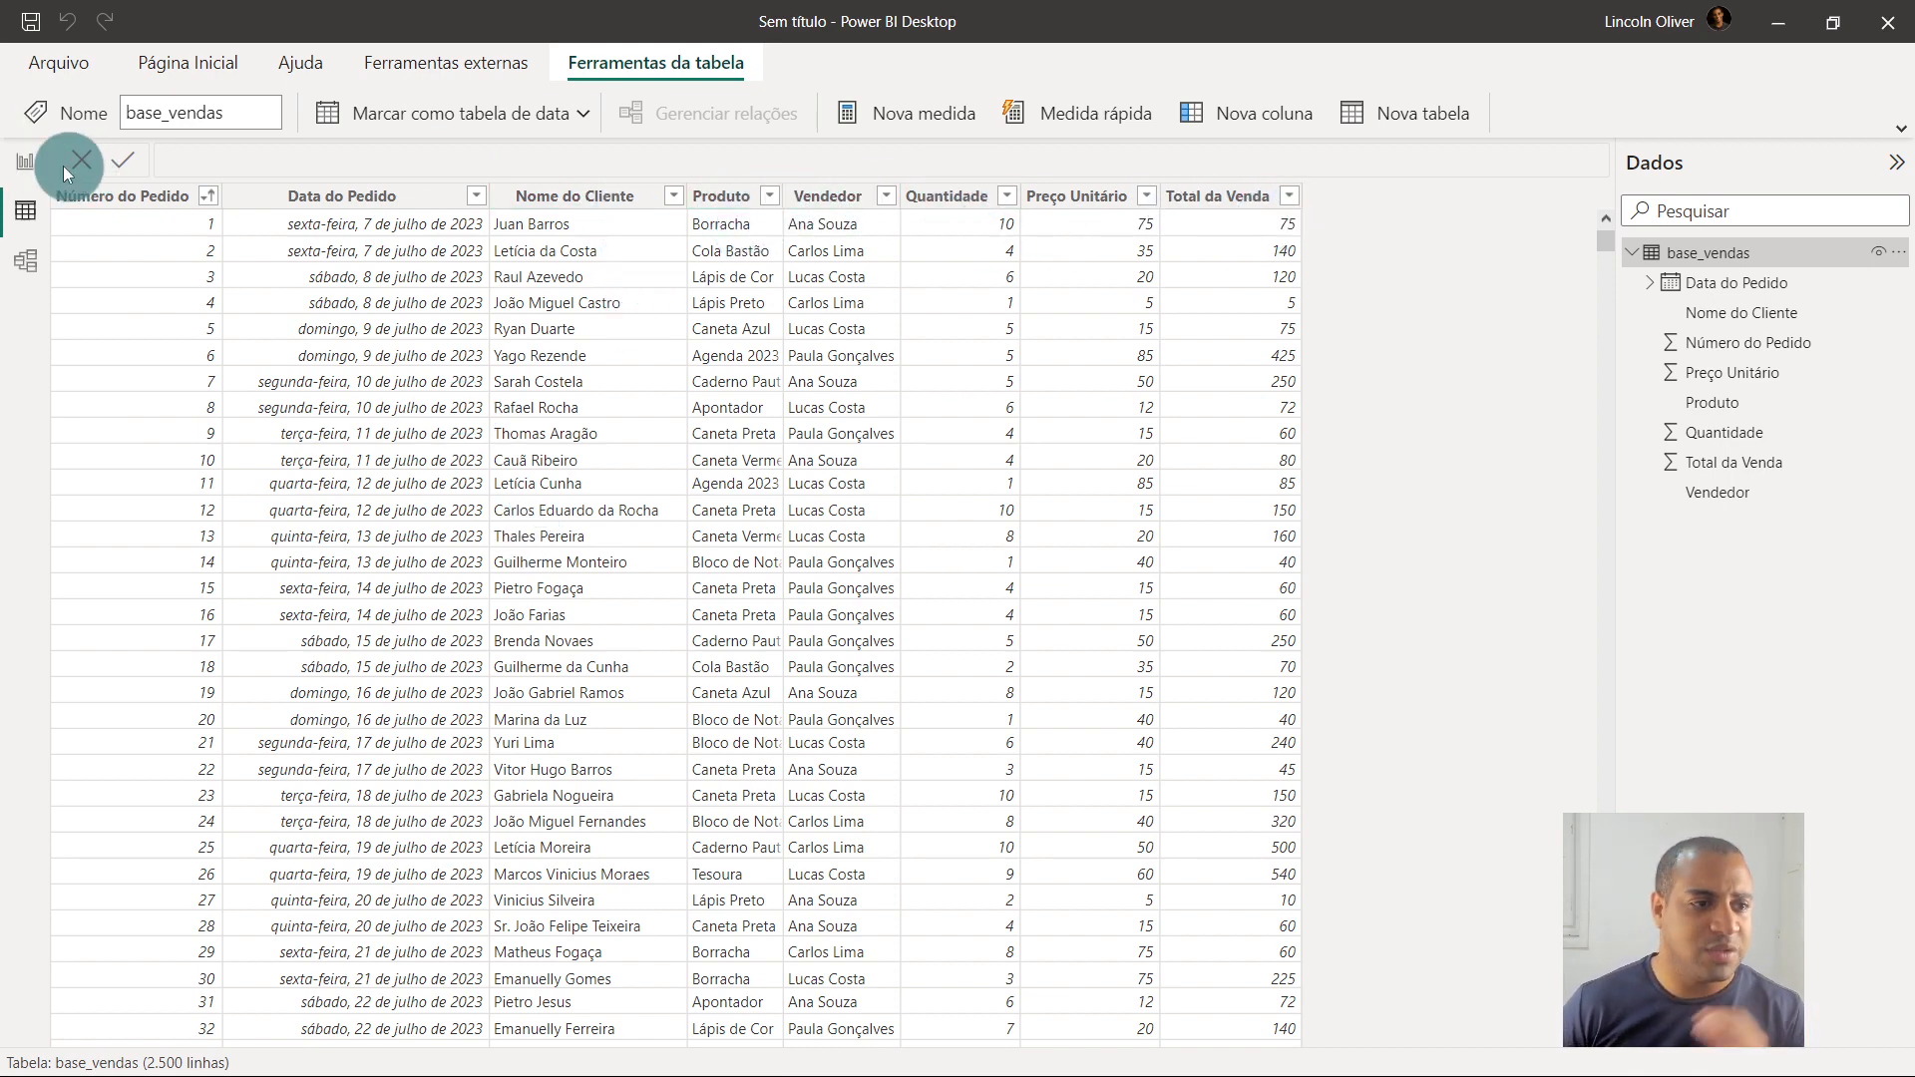
Add a new visual to the report page showing Total da Venda by Data do Pedido
left_click(26, 162)
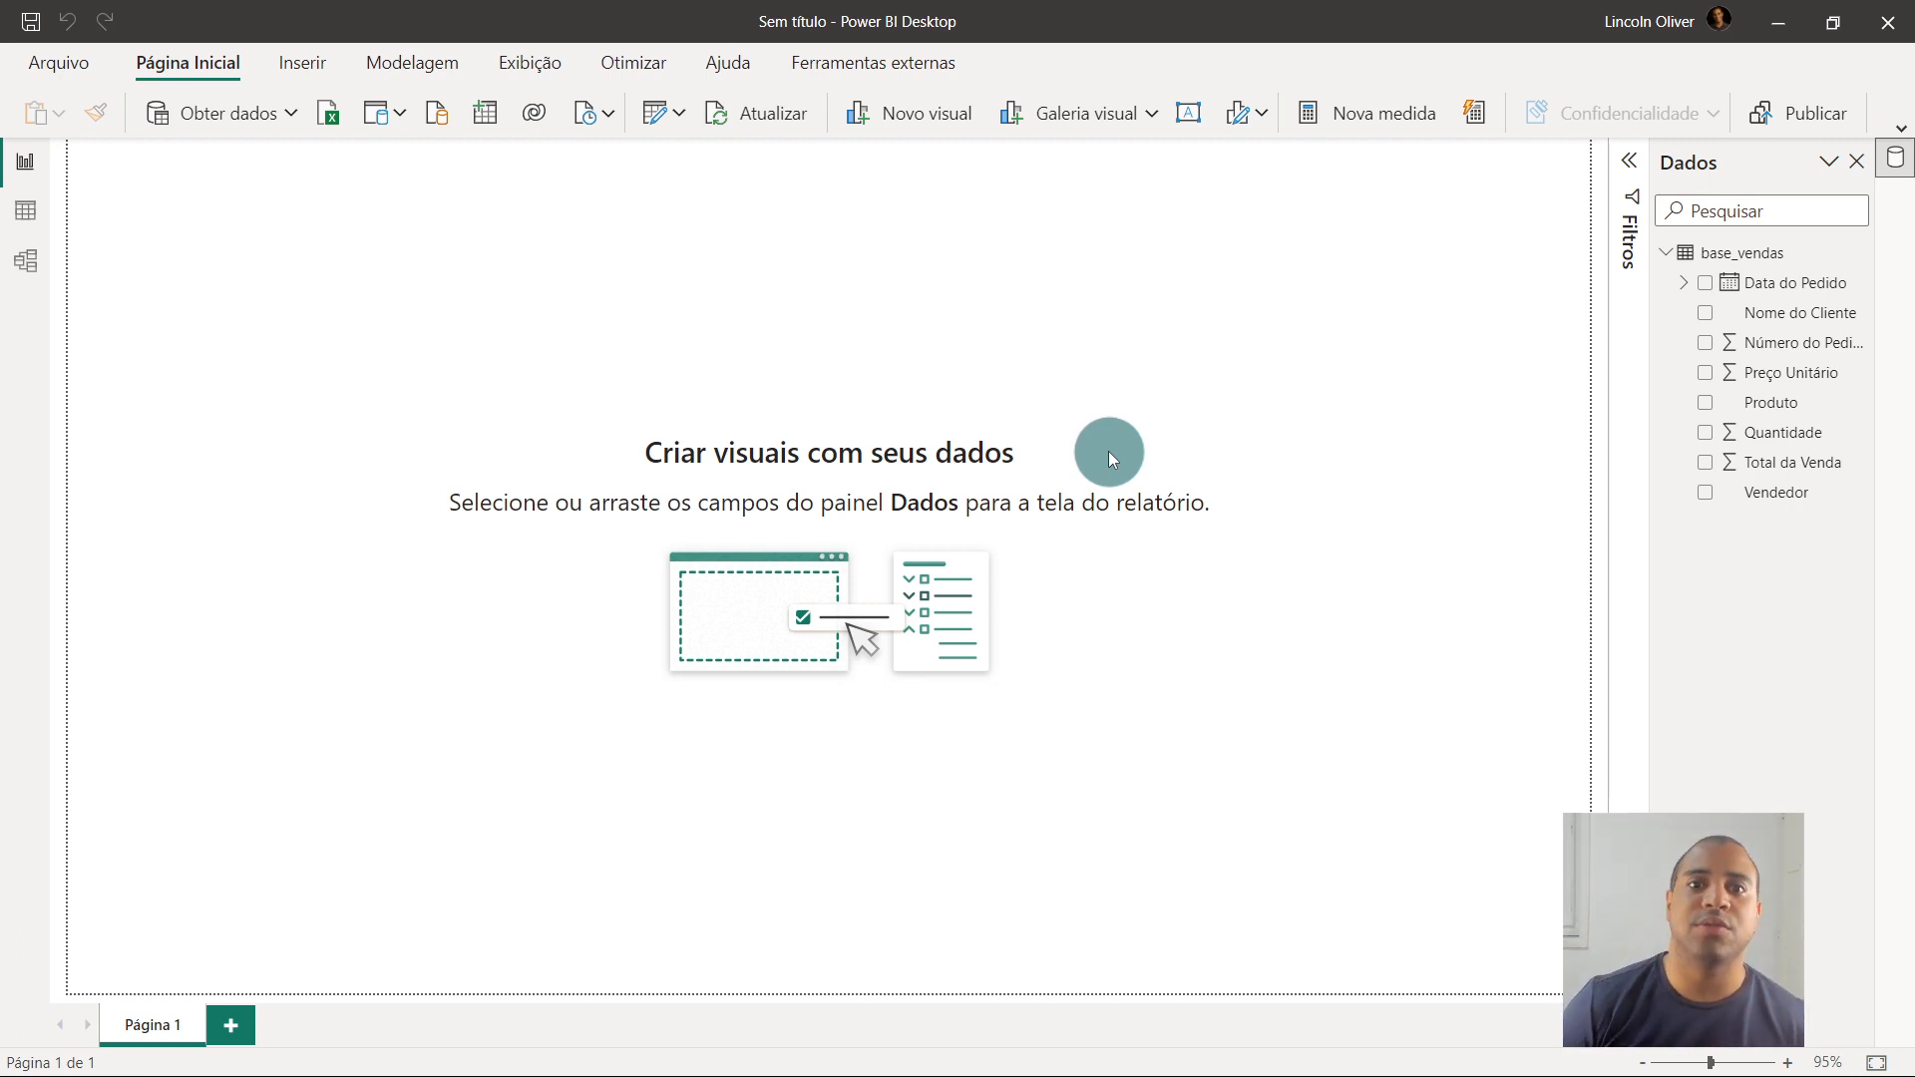
left_click(949, 122)
left_click_drag(297, 361, 996, 661)
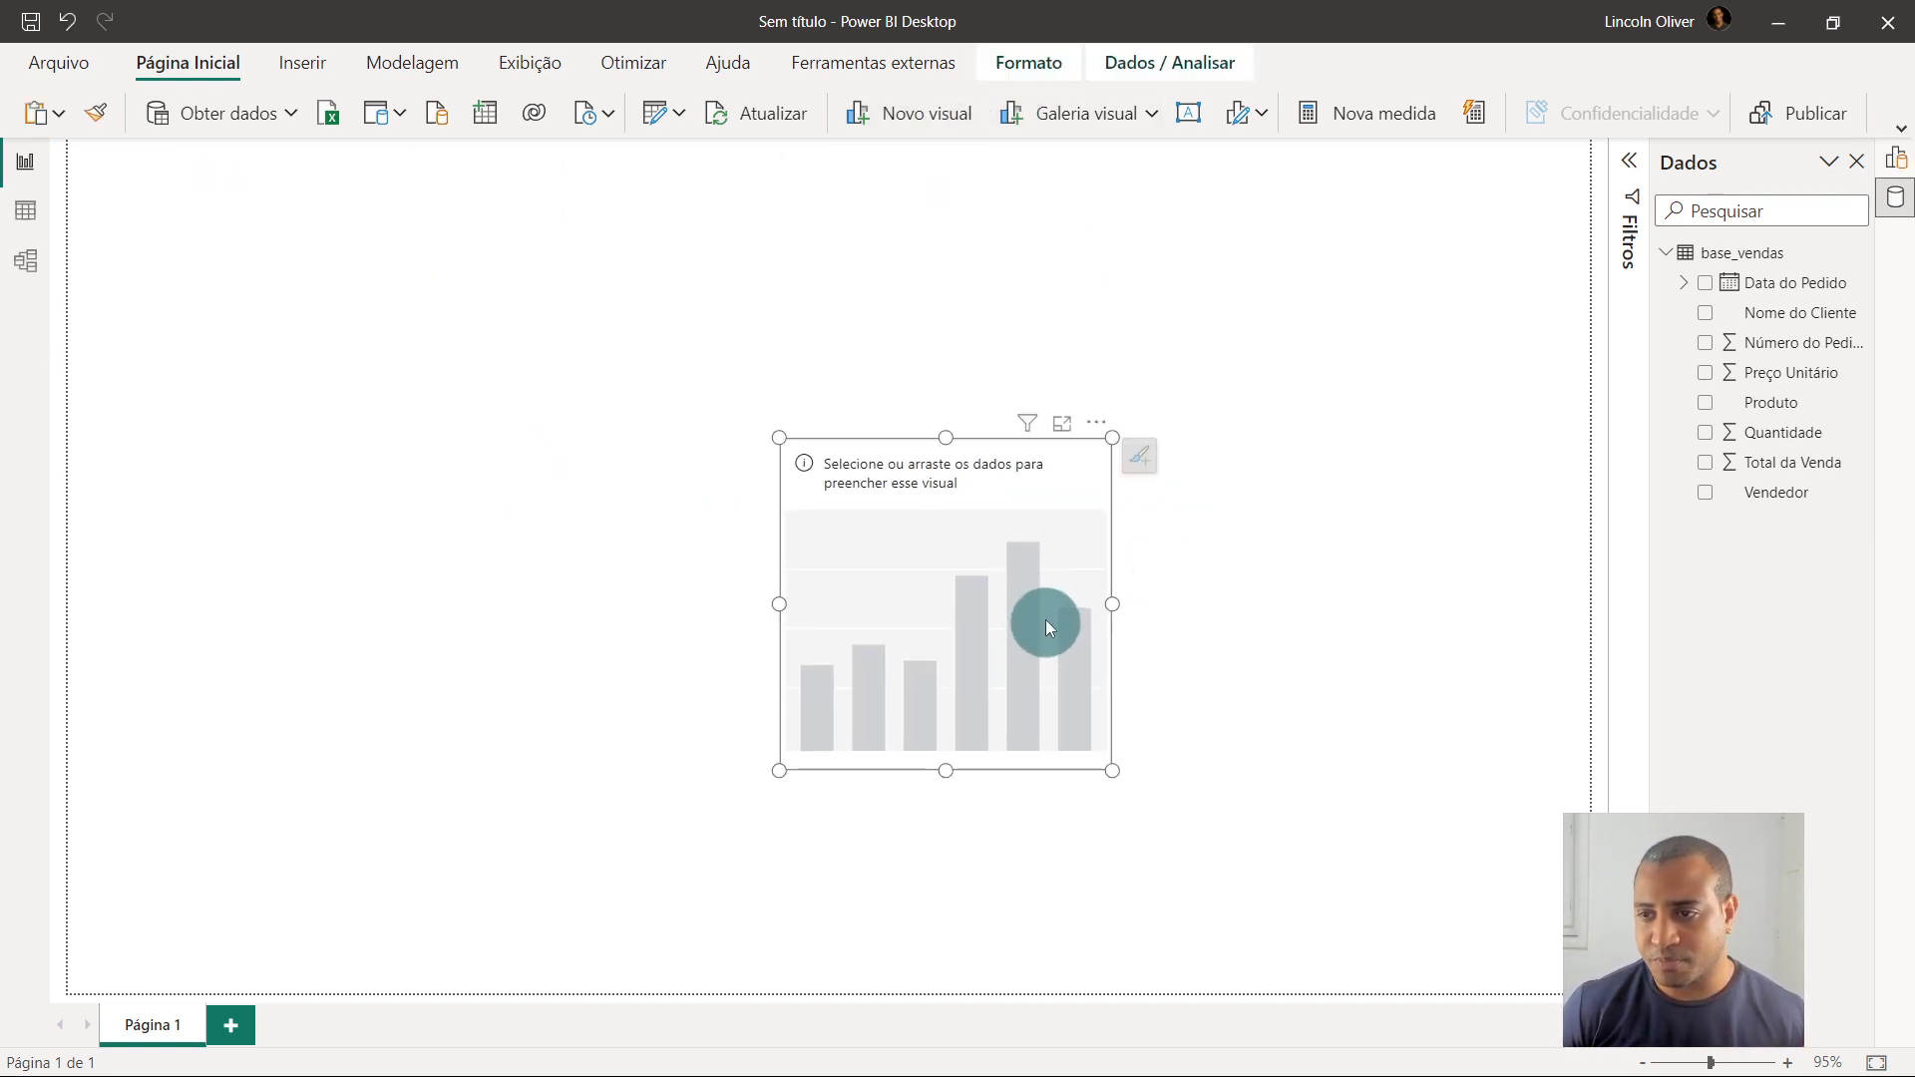
left_click(1706, 283)
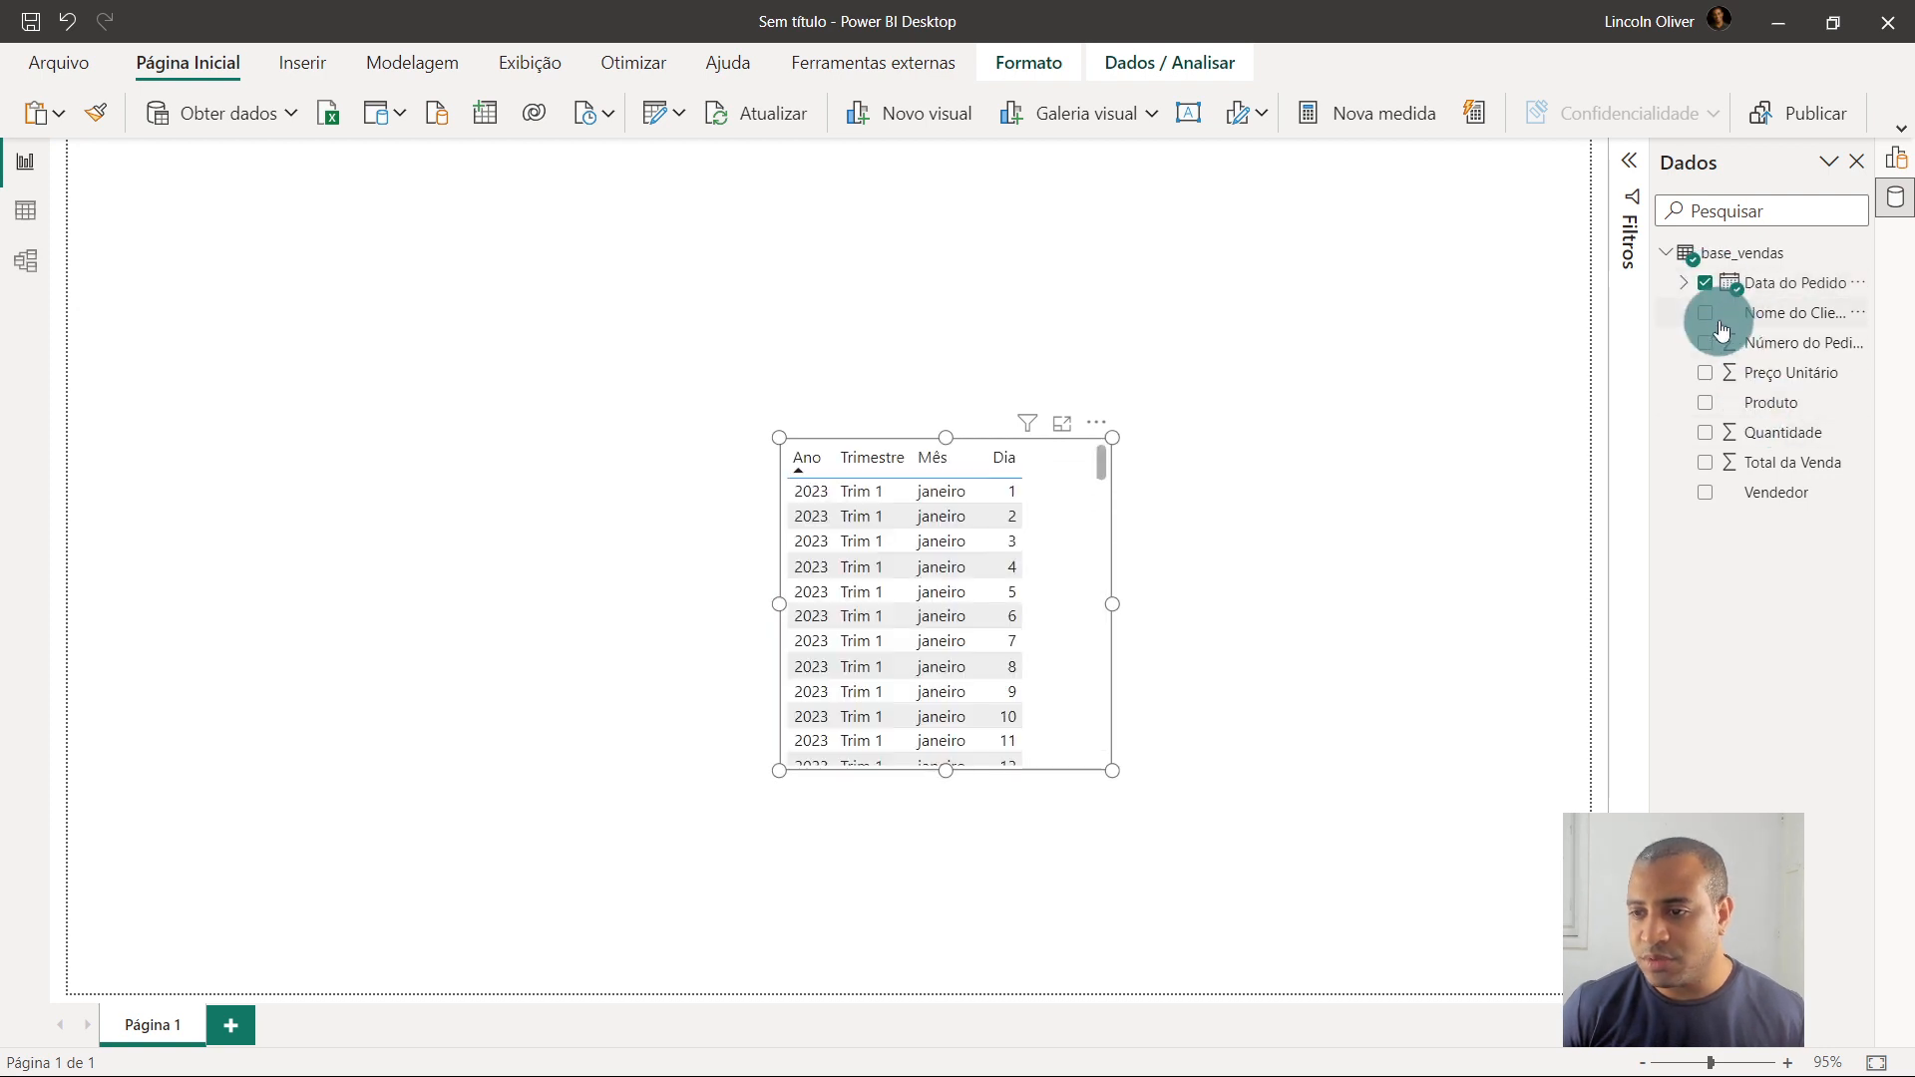
left_click(1706, 463)
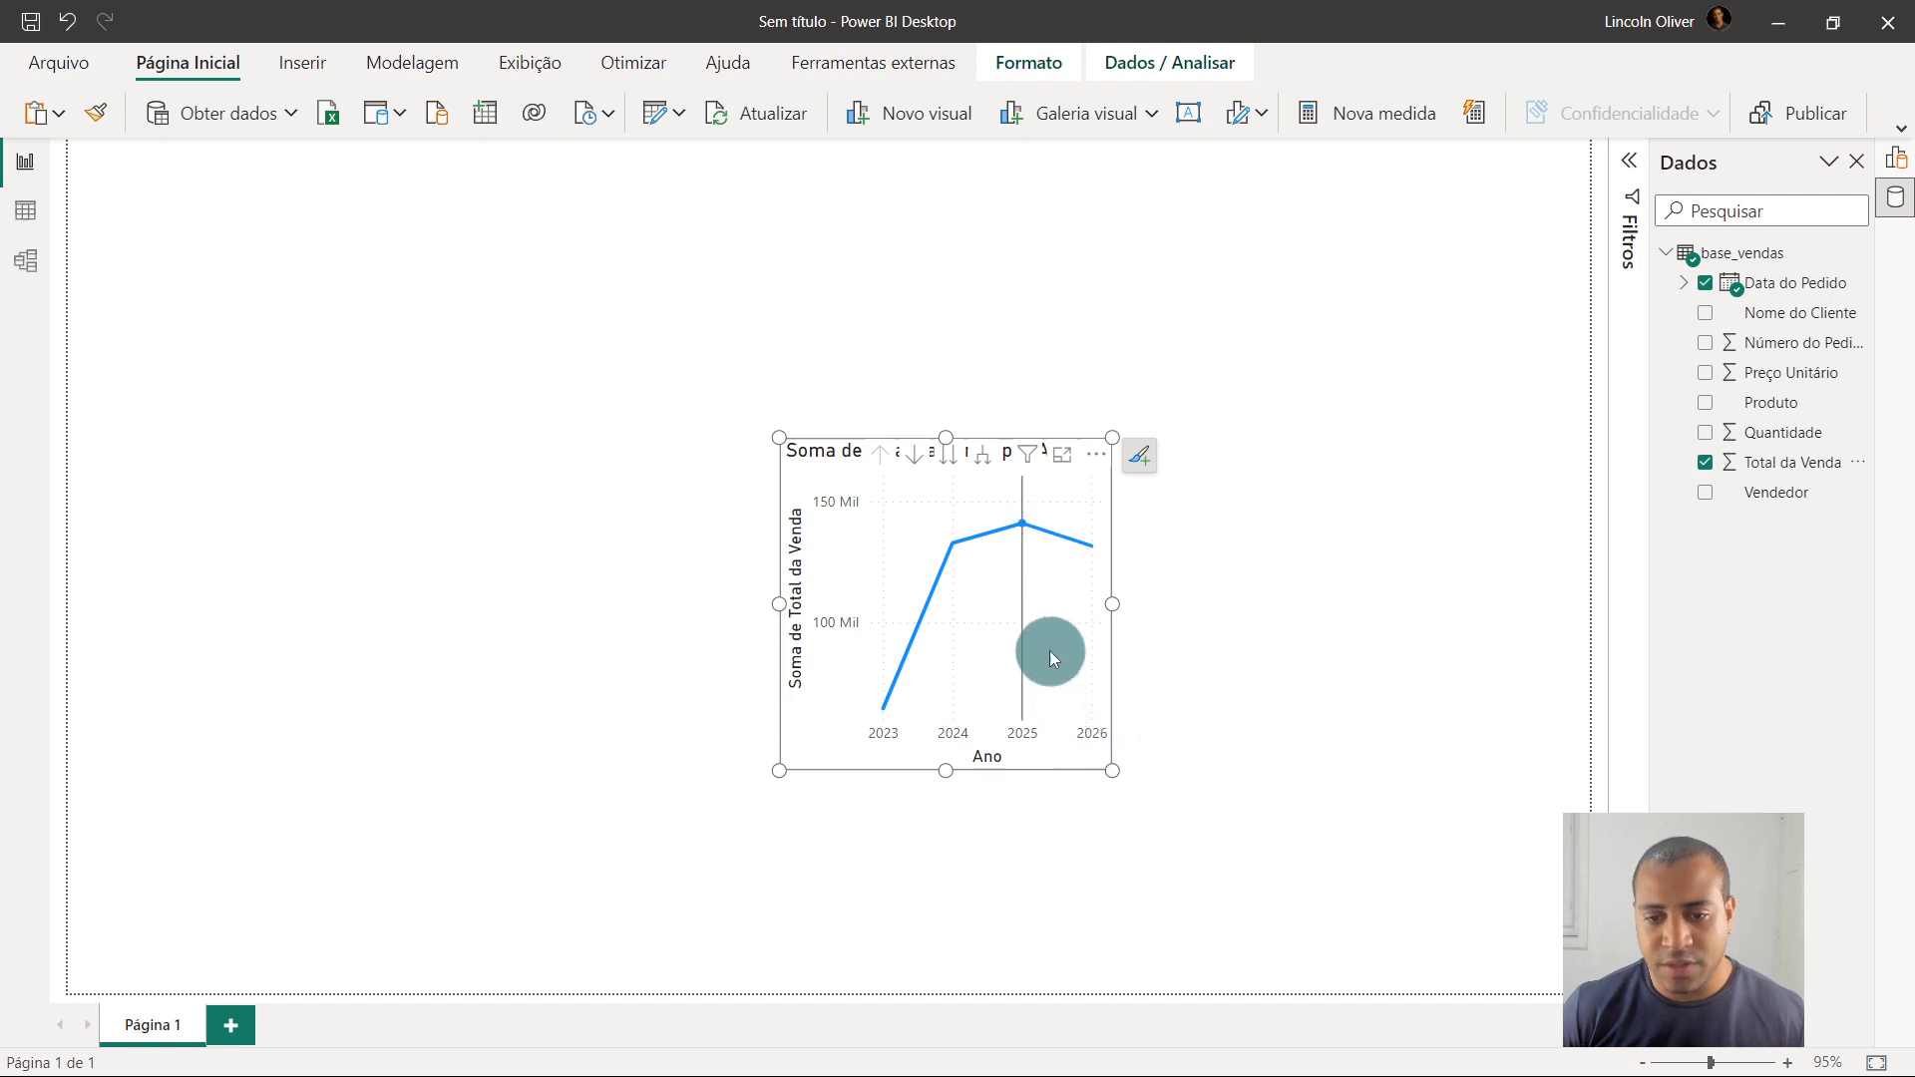
Move the line chart towards the upper left of the report page and enlarge it to more than twice its width
left_click_drag(1048, 649, 607, 427)
left_click(942, 586)
left_click_drag(745, 553, 1240, 602)
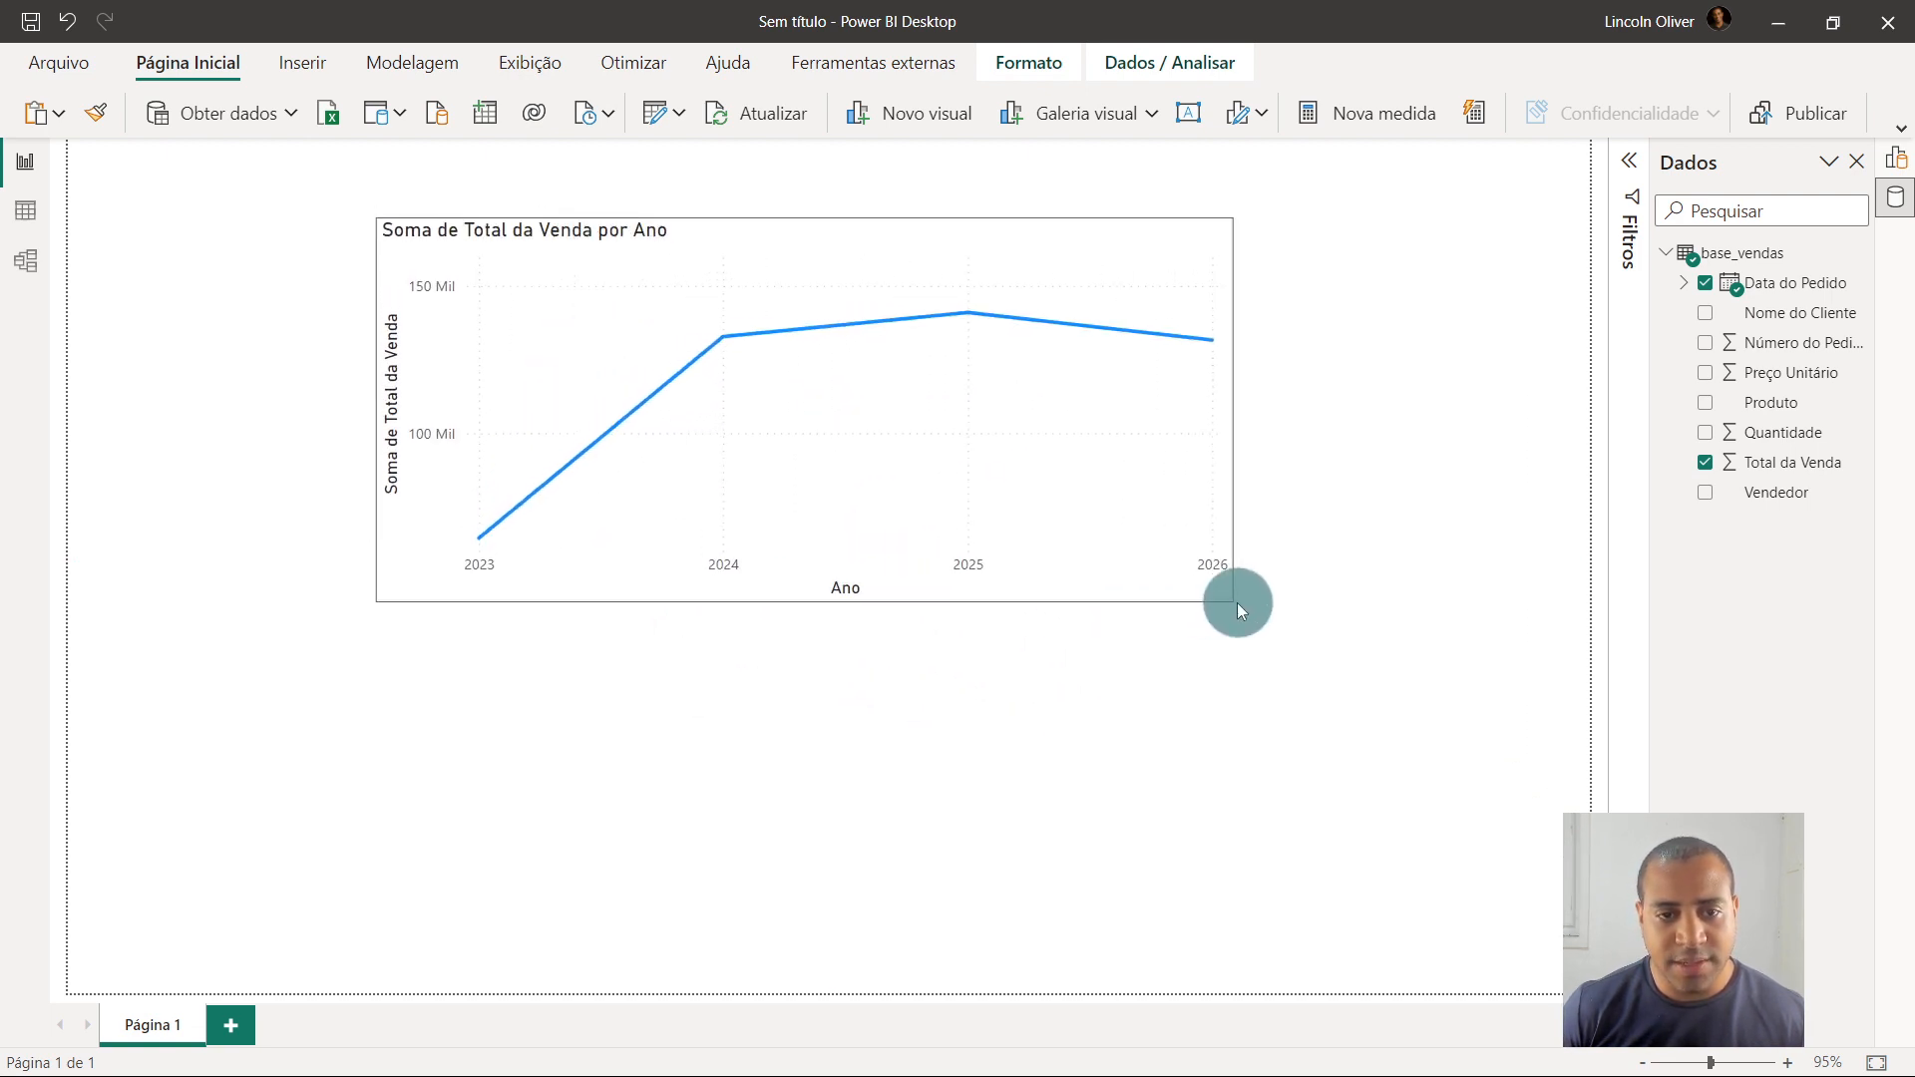
left_click(1055, 397)
Change the line chart to a clustered column chart and shift it slightly down the page
left_click(1899, 163)
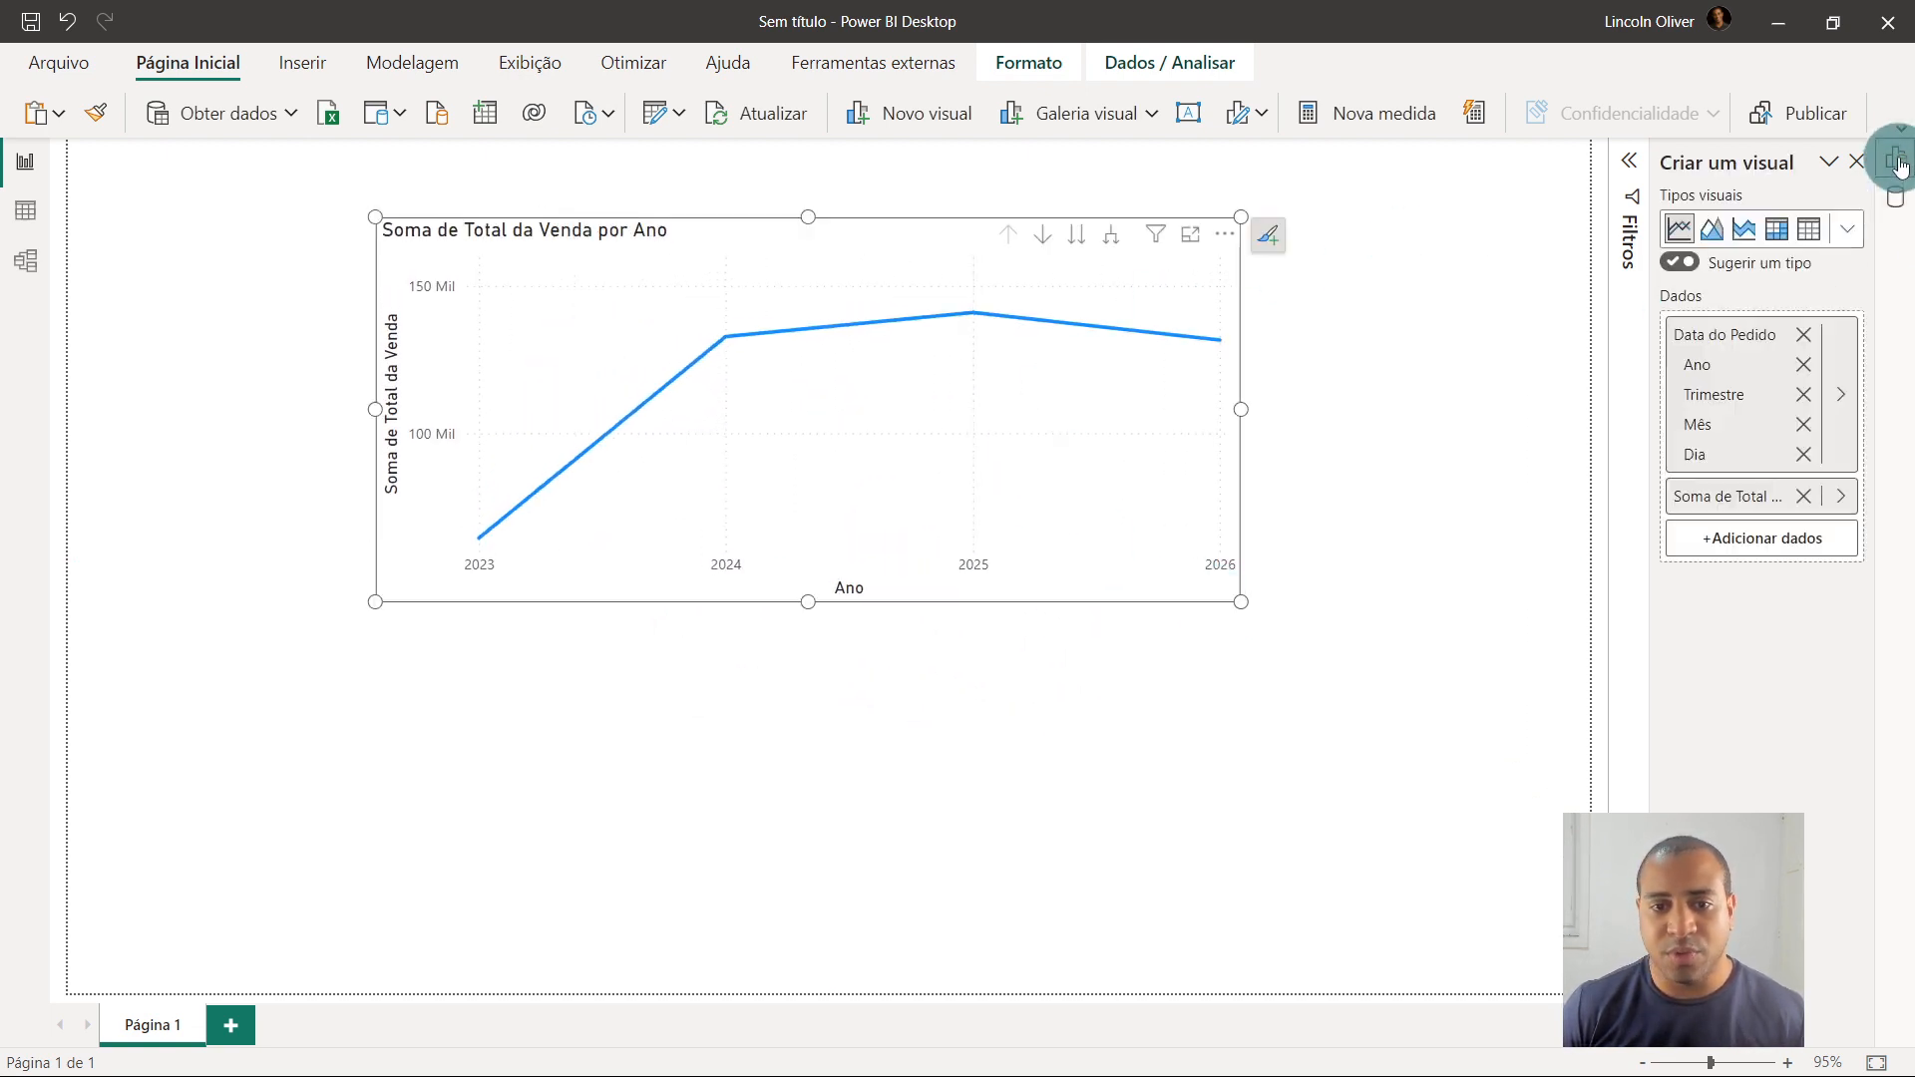
left_click(1847, 228)
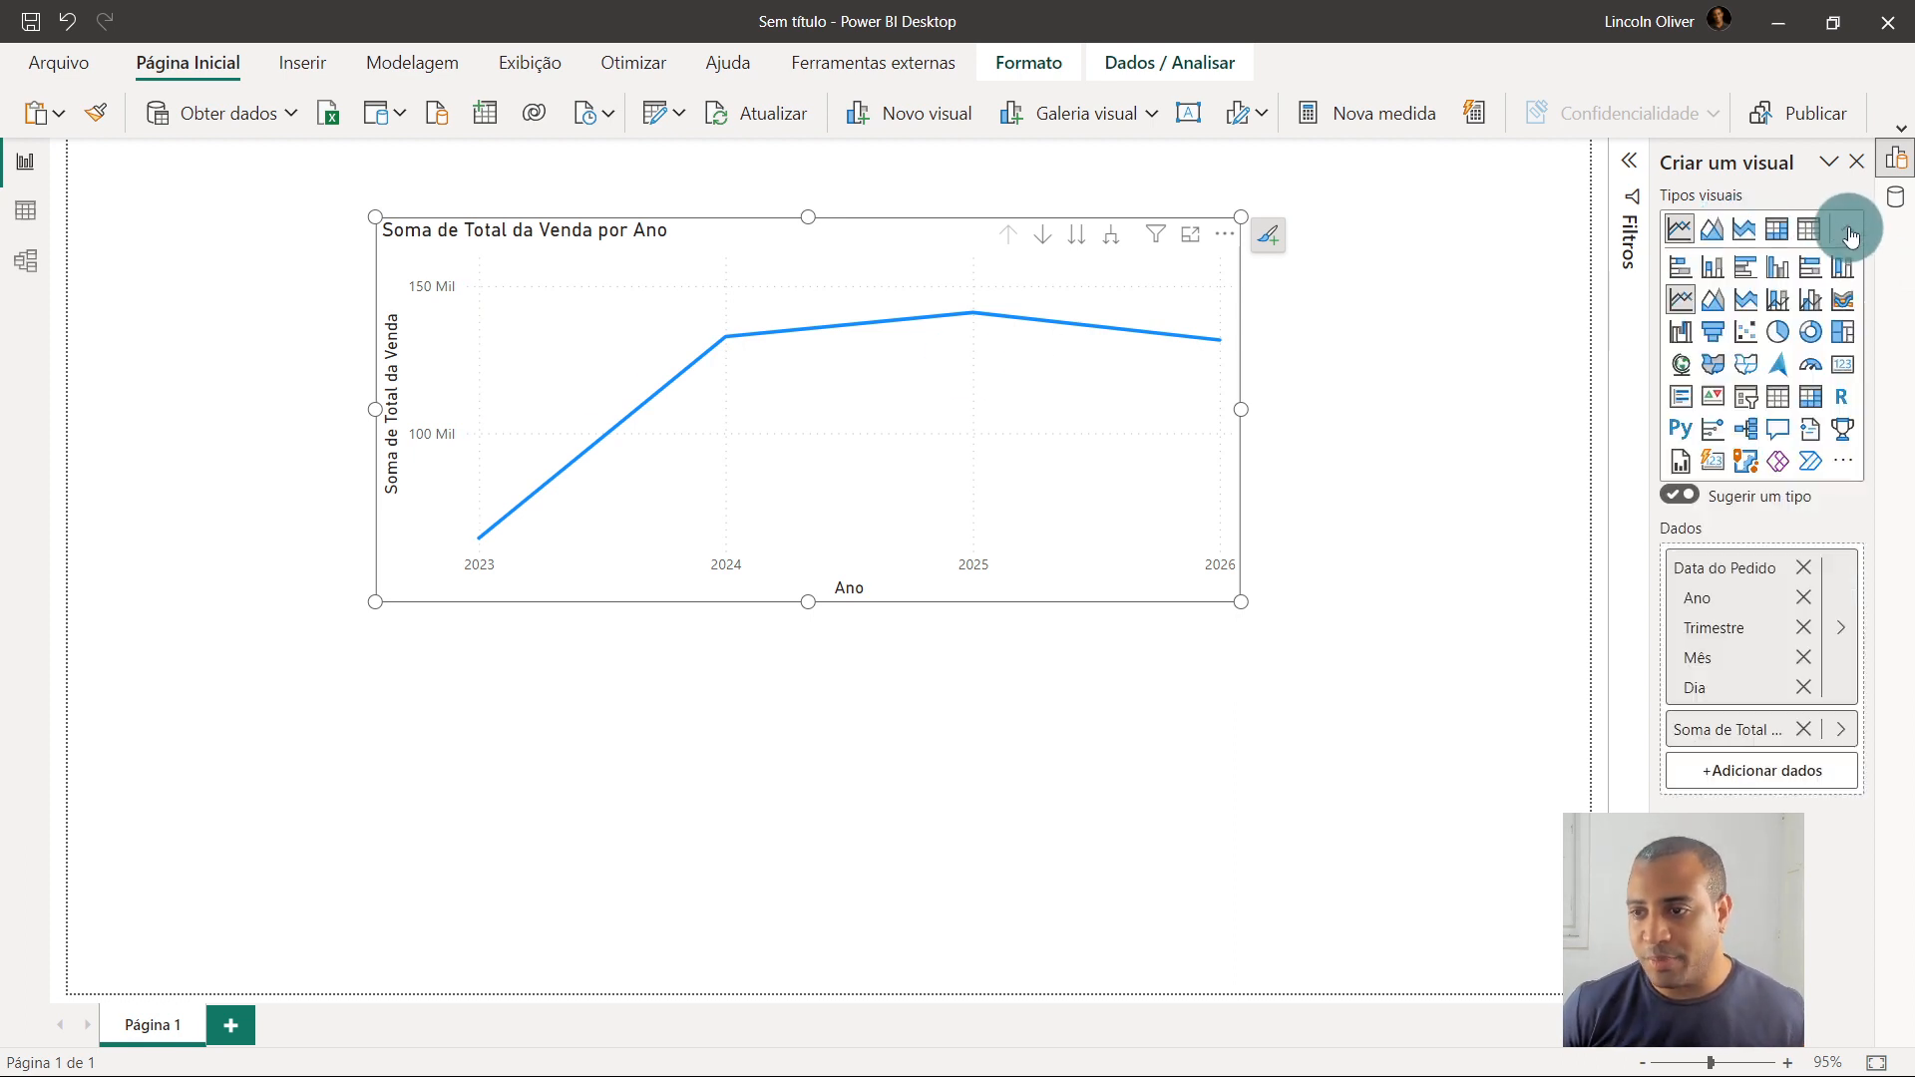
left_click(1789, 276)
left_click_drag(906, 269, 800, 333)
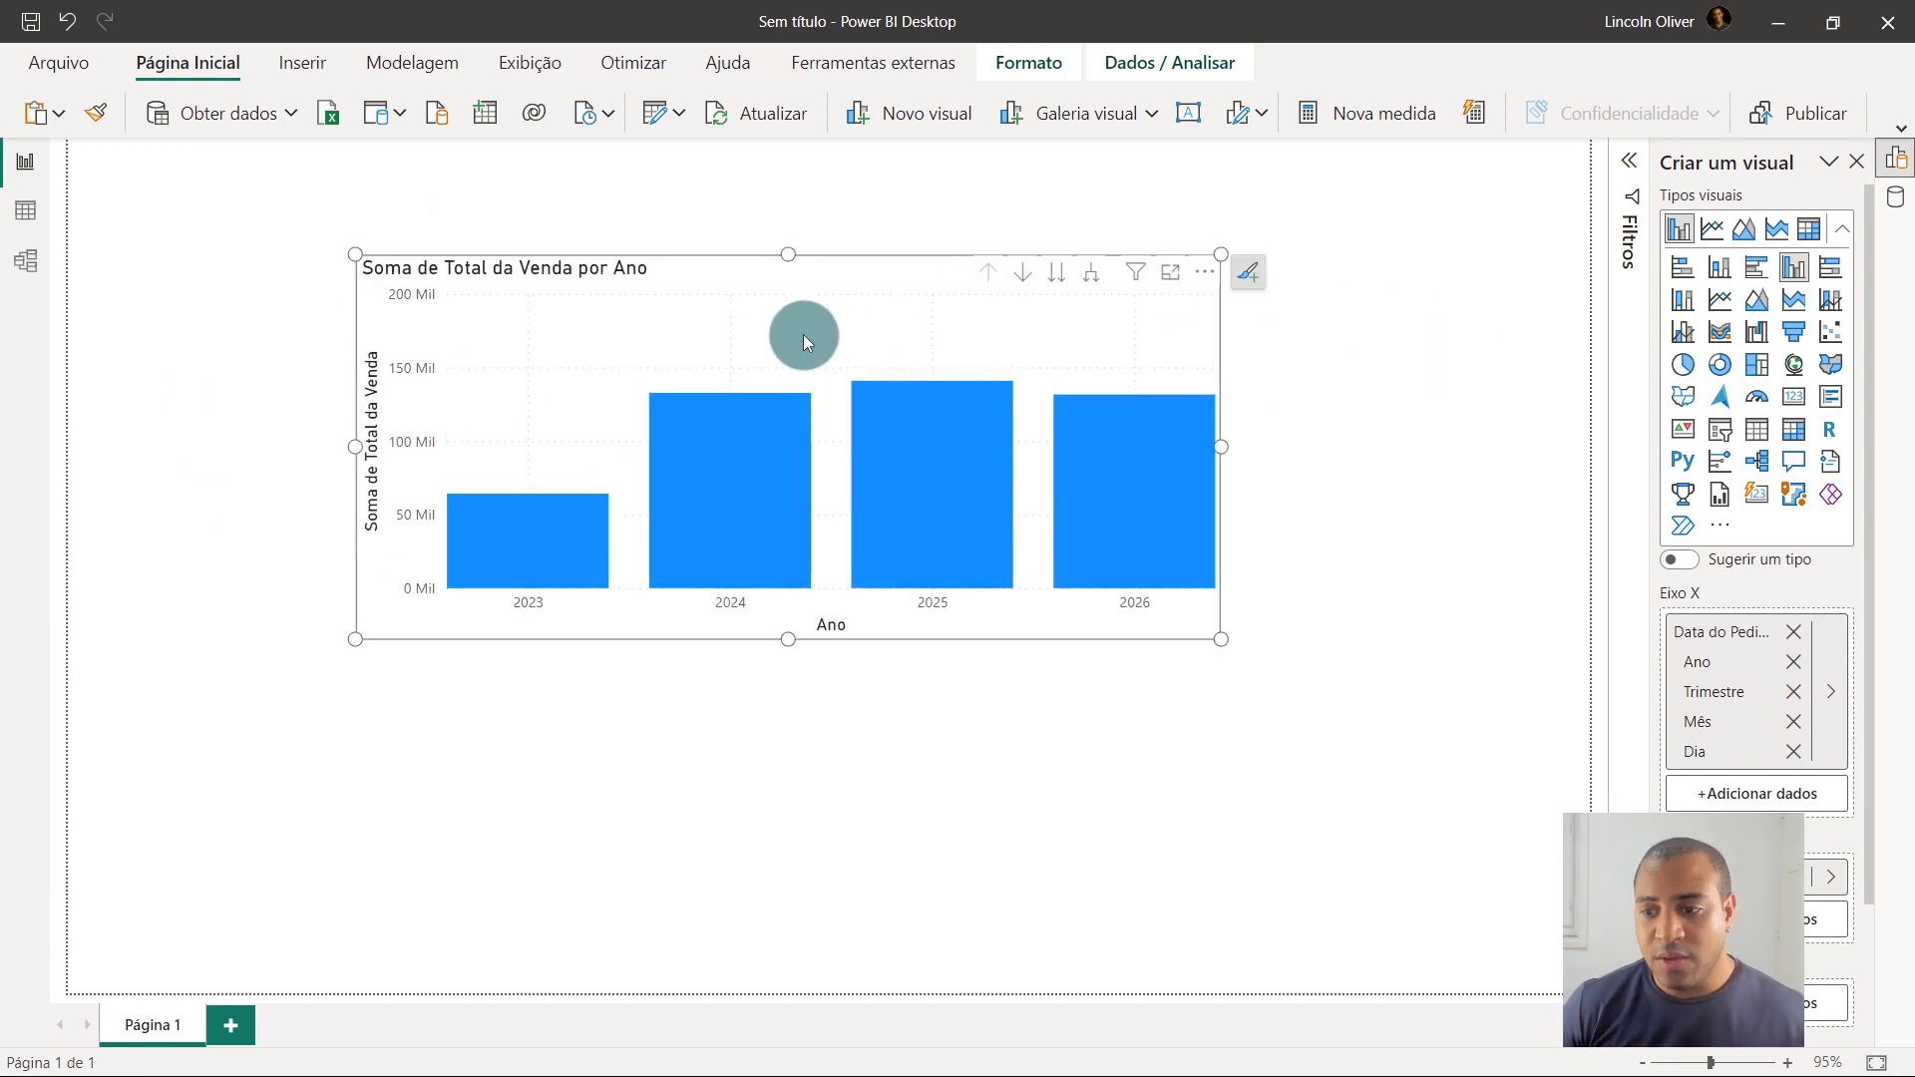
Examine the sales chart at the quarter, month and day levels of the date hierarchy, and return to the year level
mouse_move(1005, 427)
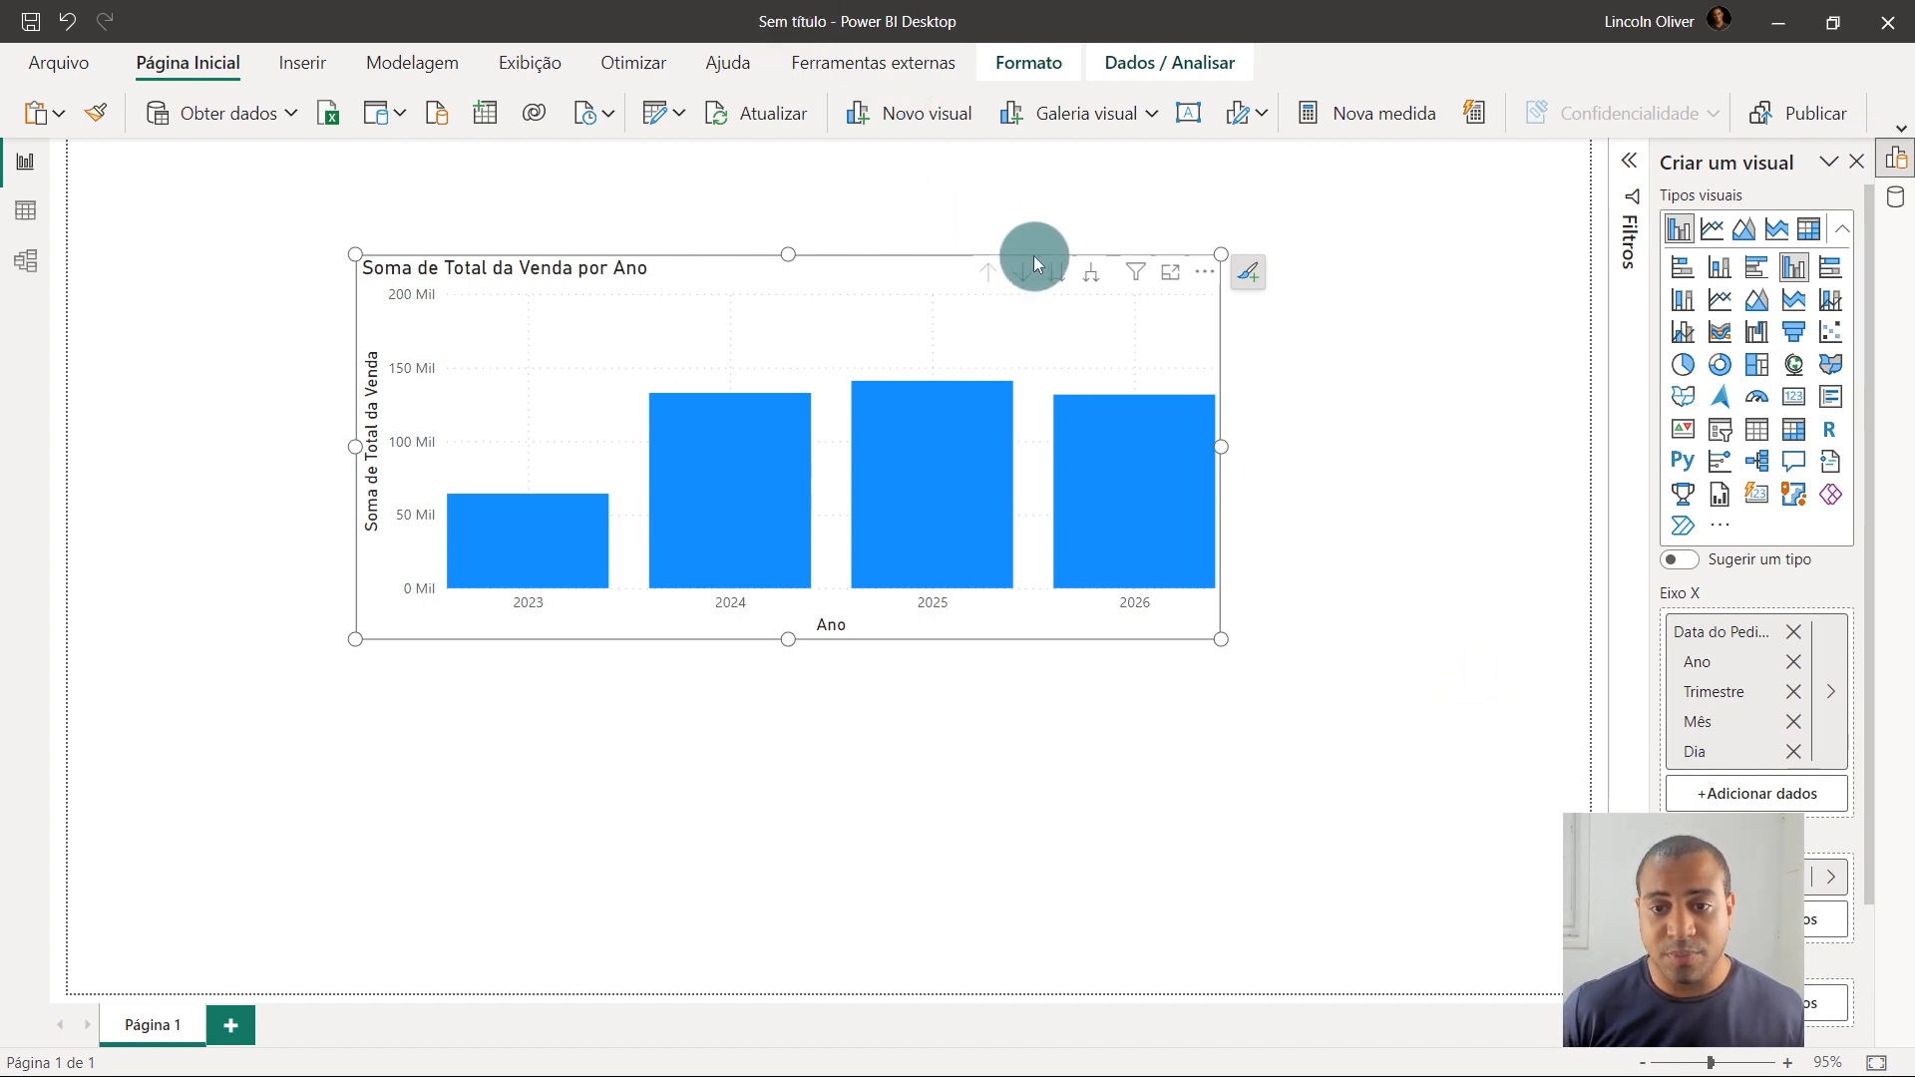
left_click(1058, 275)
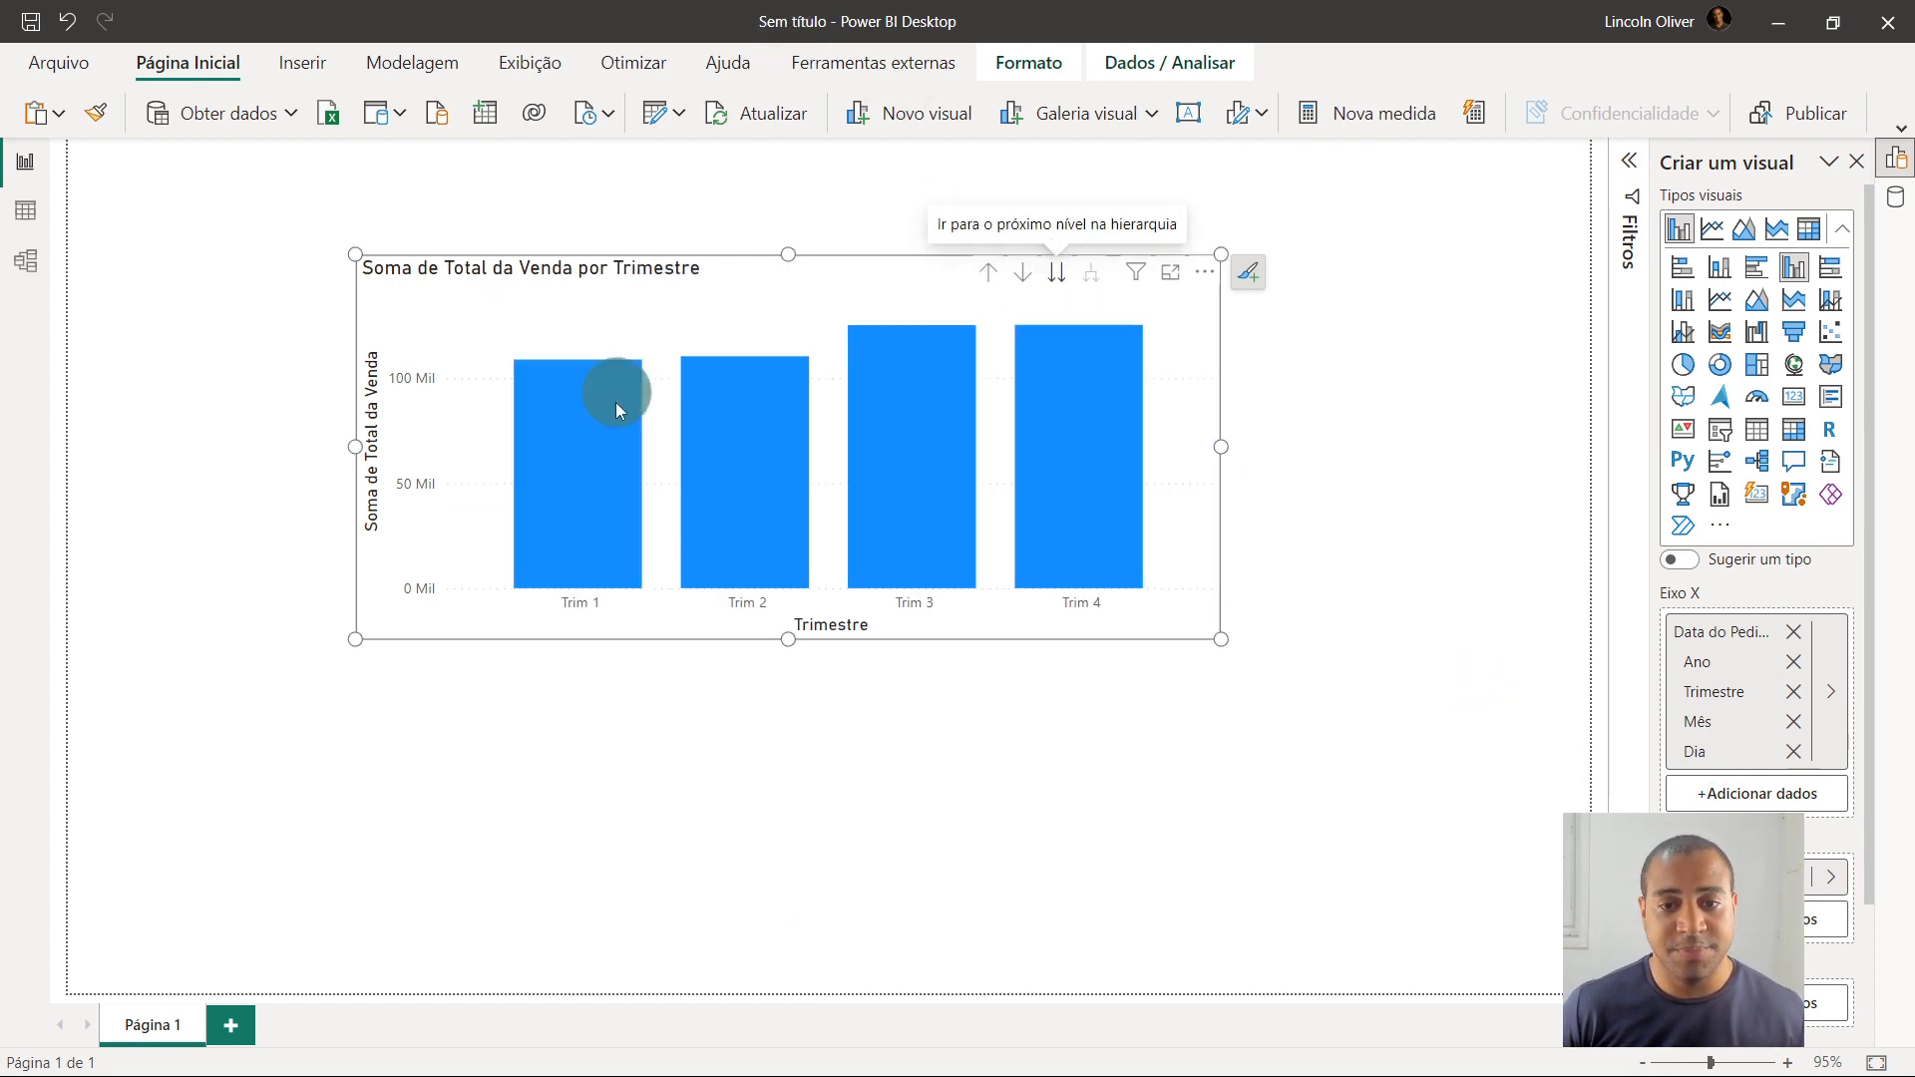
mouse_move(1099, 409)
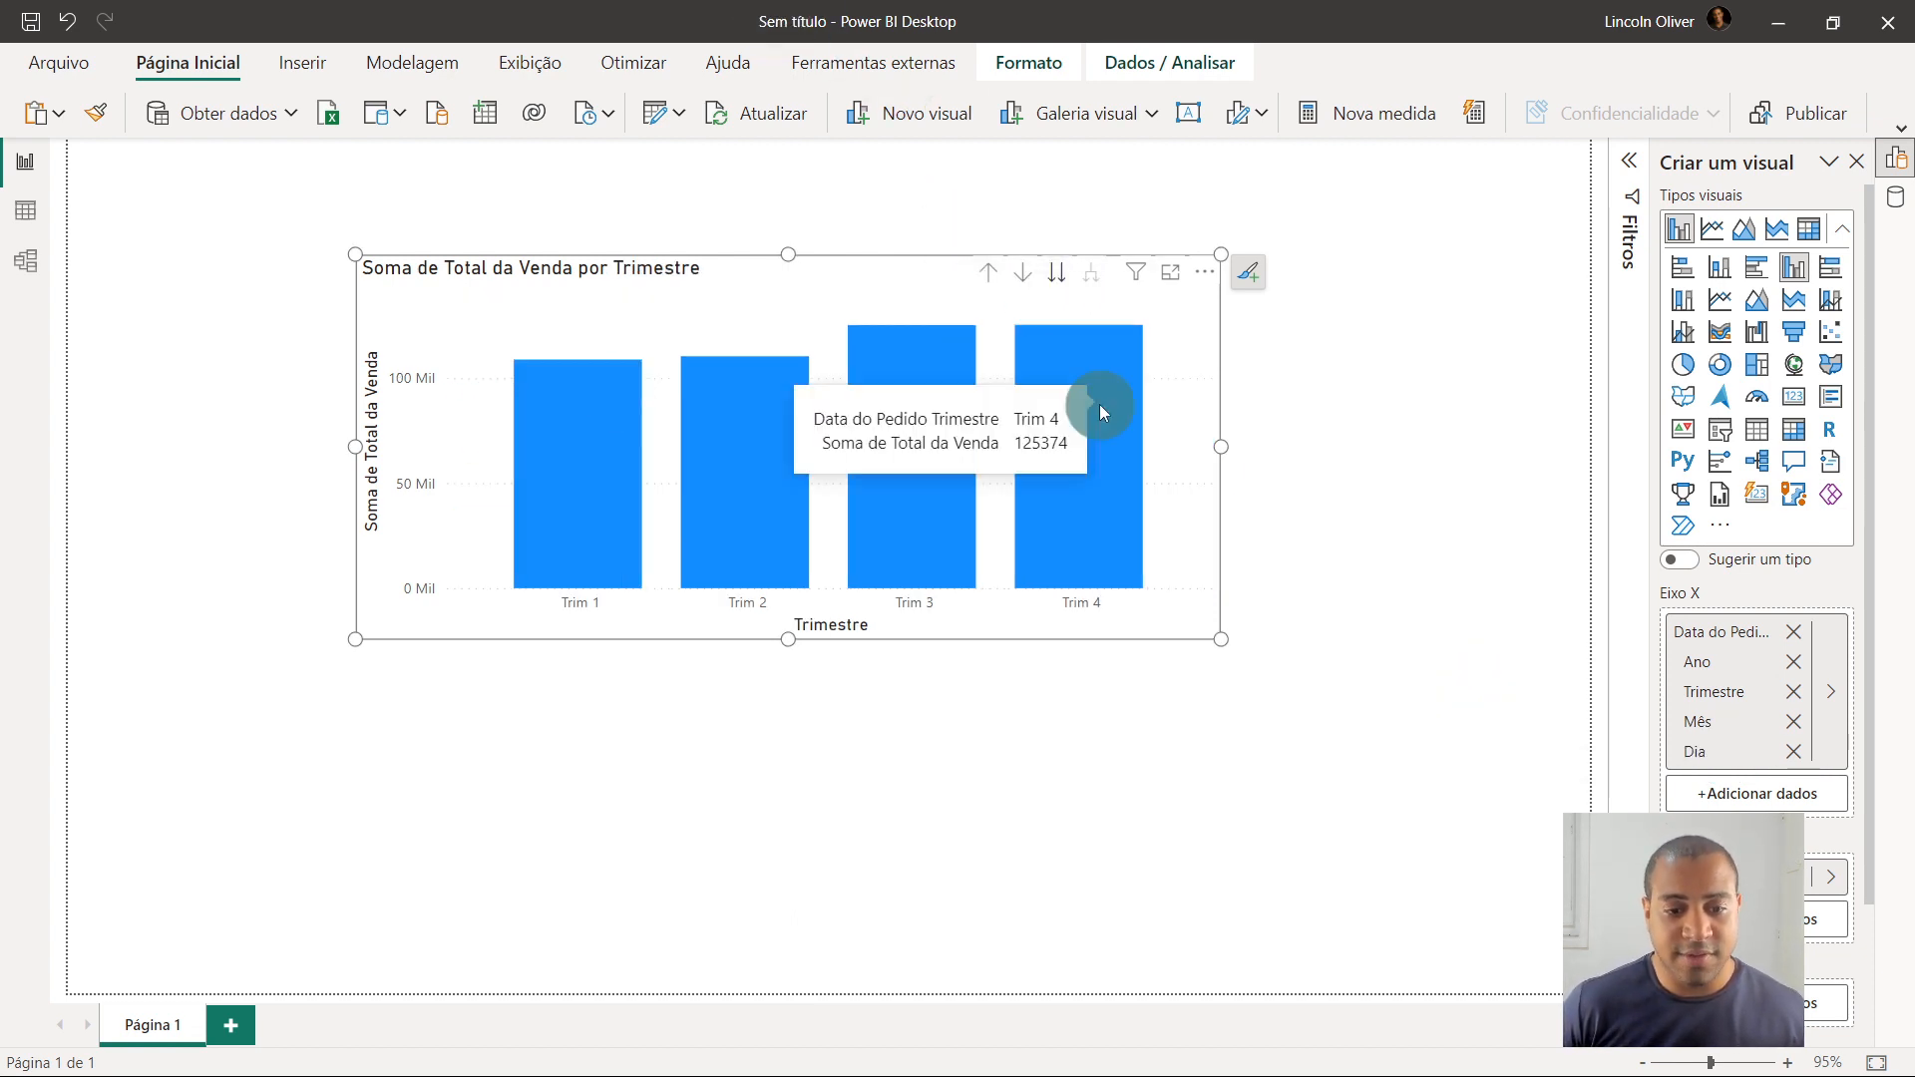
left_click(1058, 271)
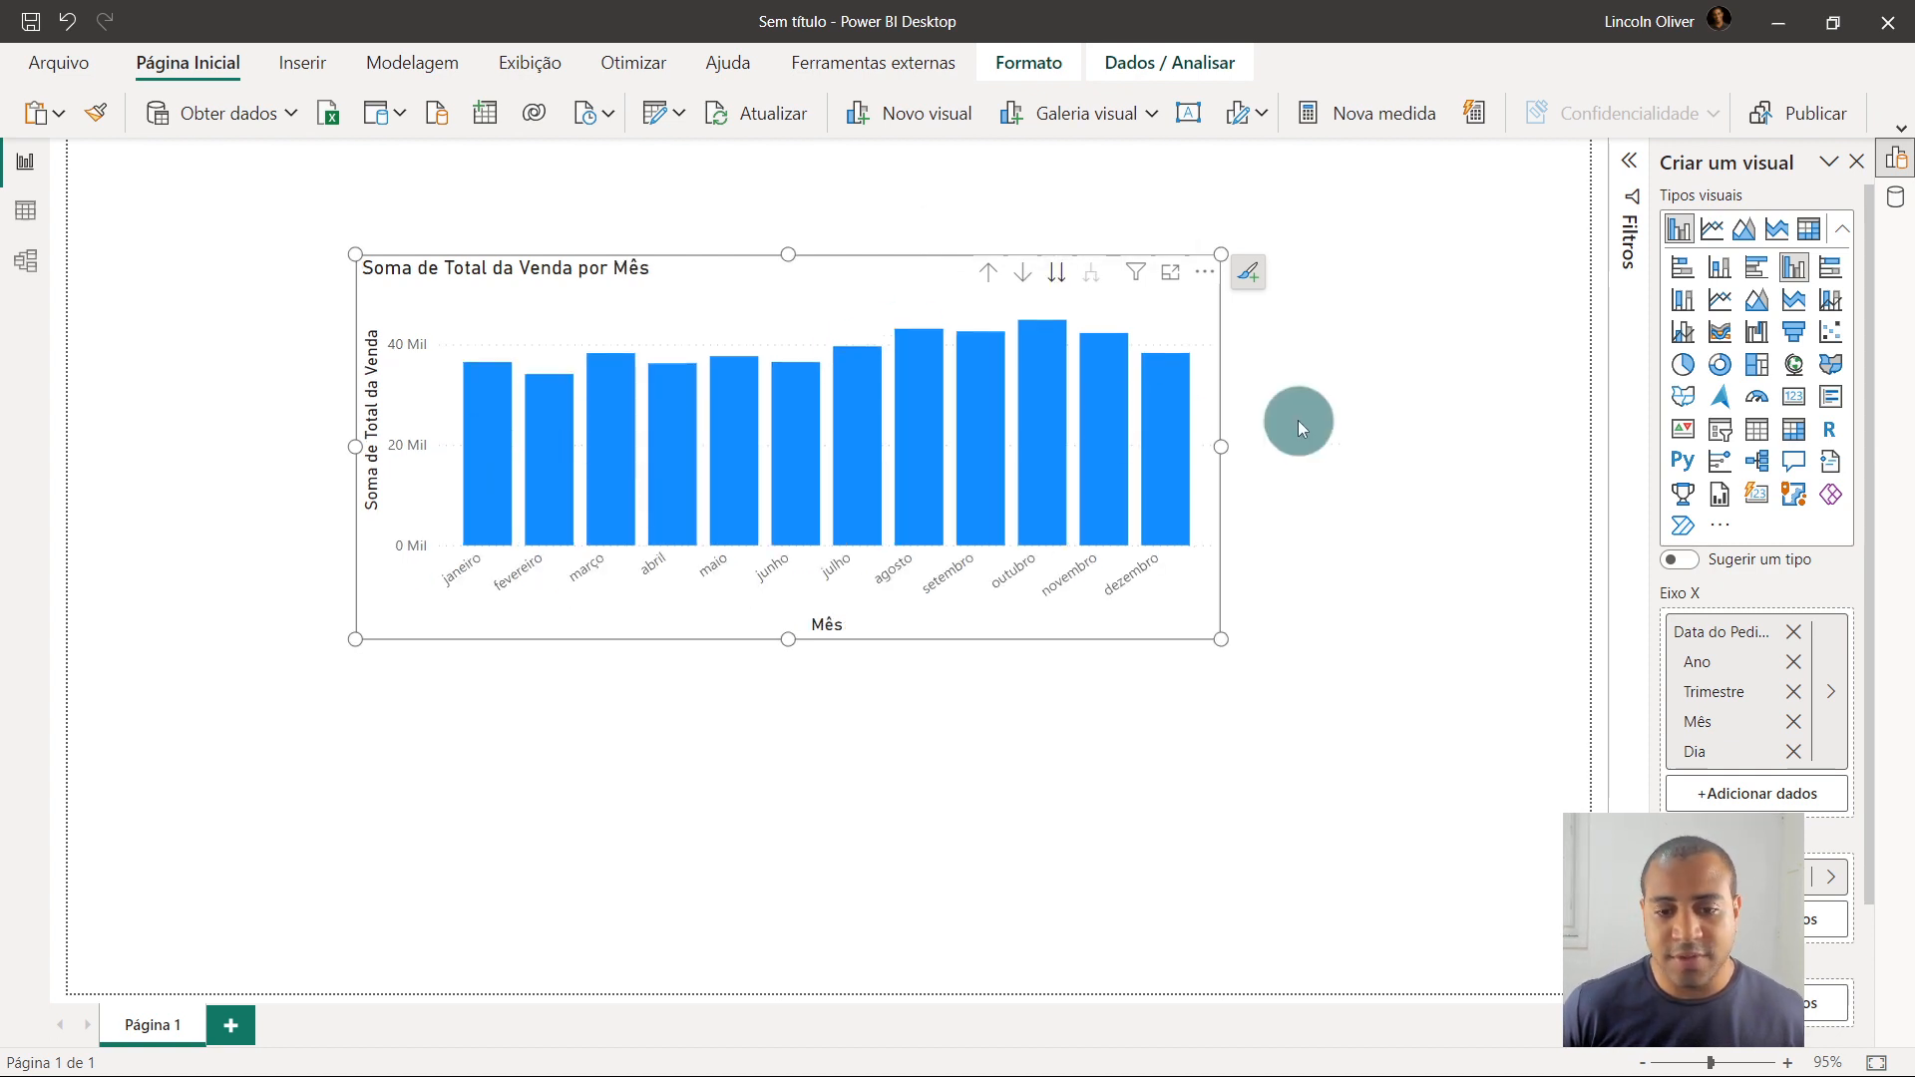
left_click(1056, 271)
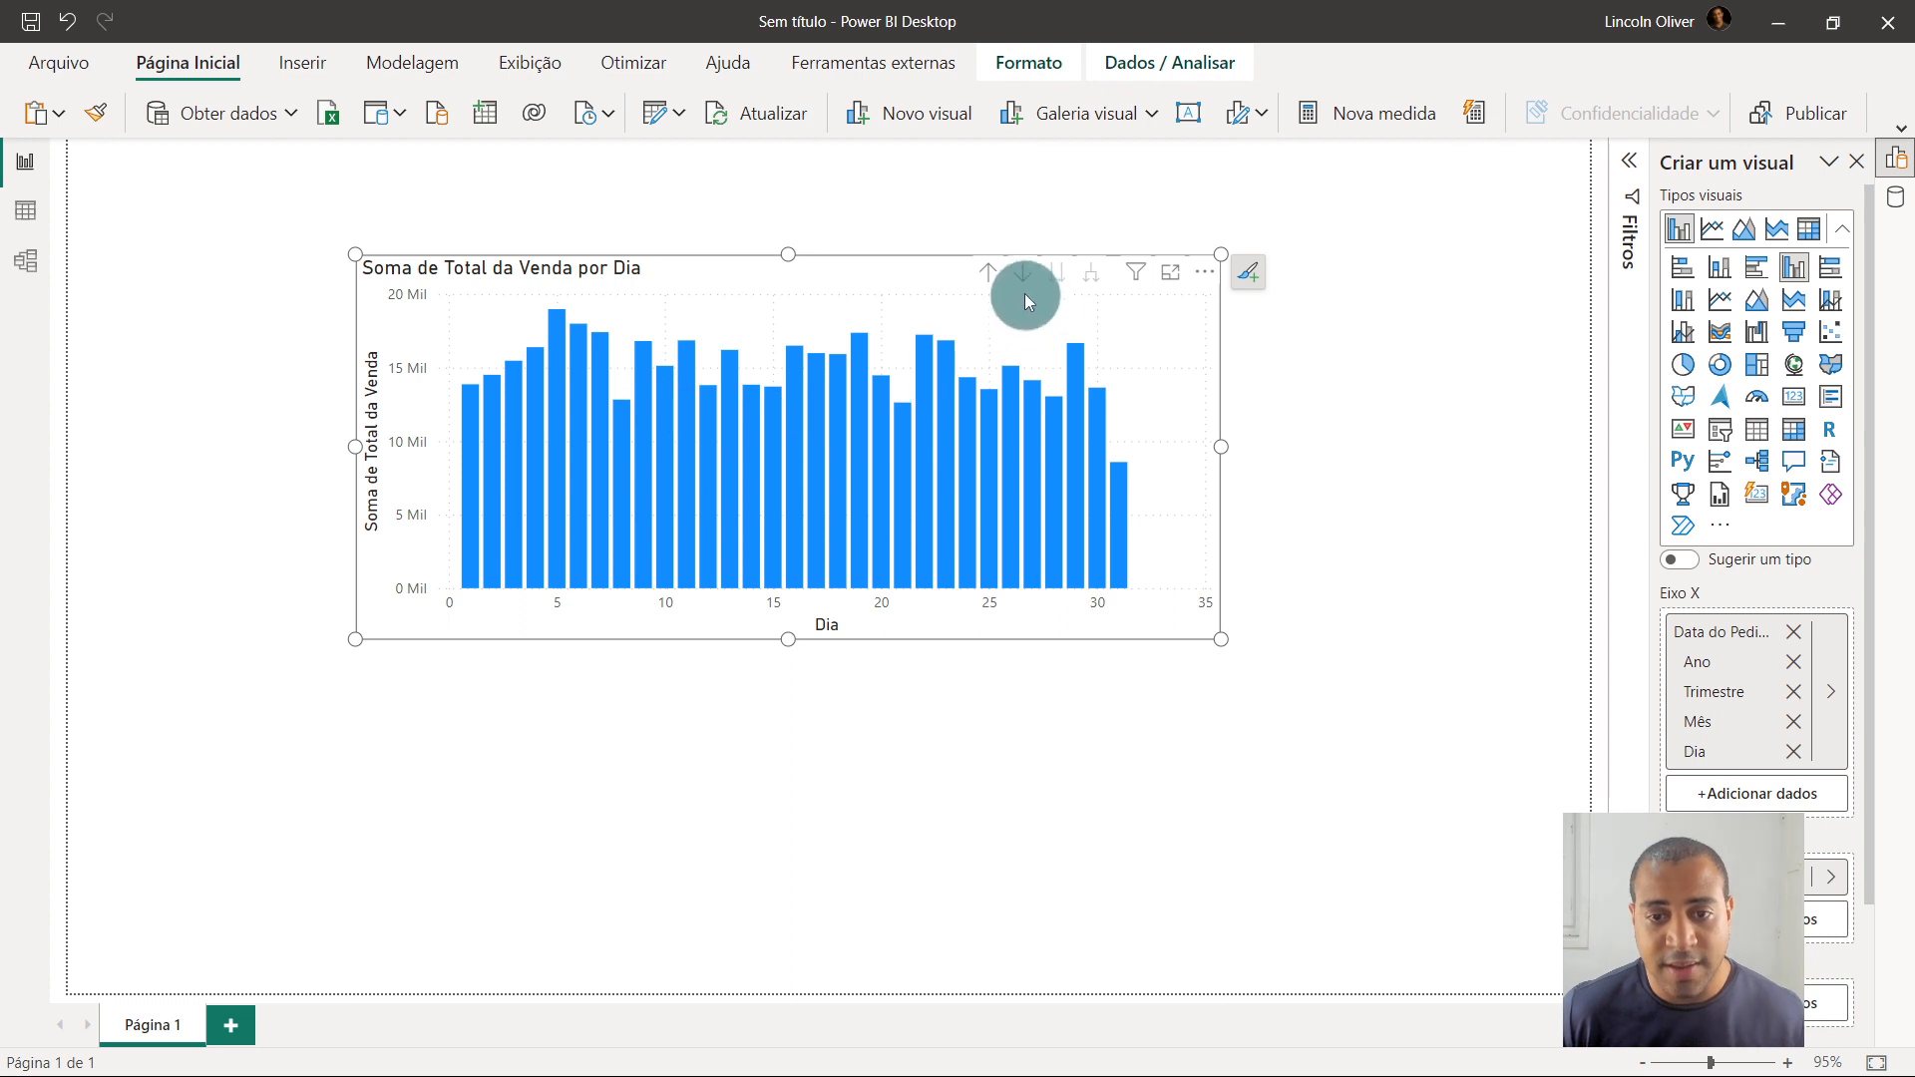
left_click(987, 274)
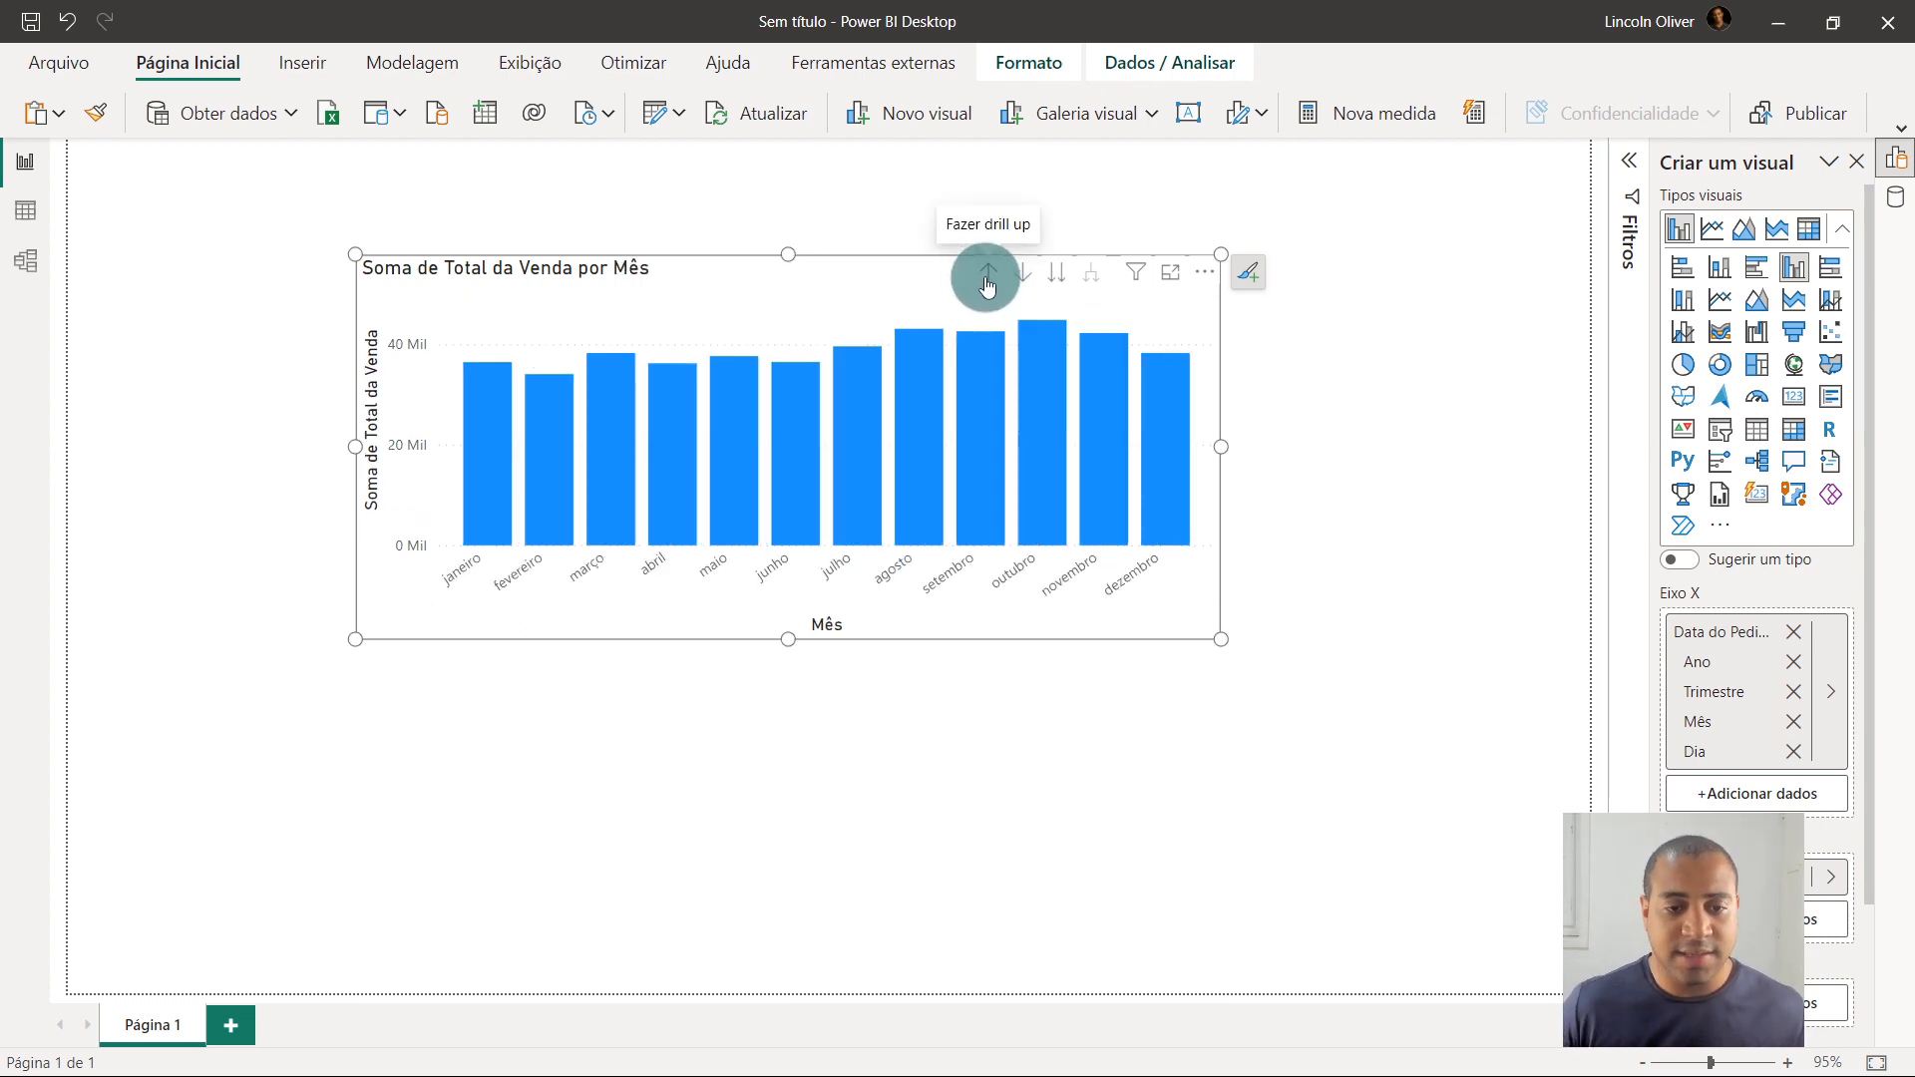
left_click(985, 277)
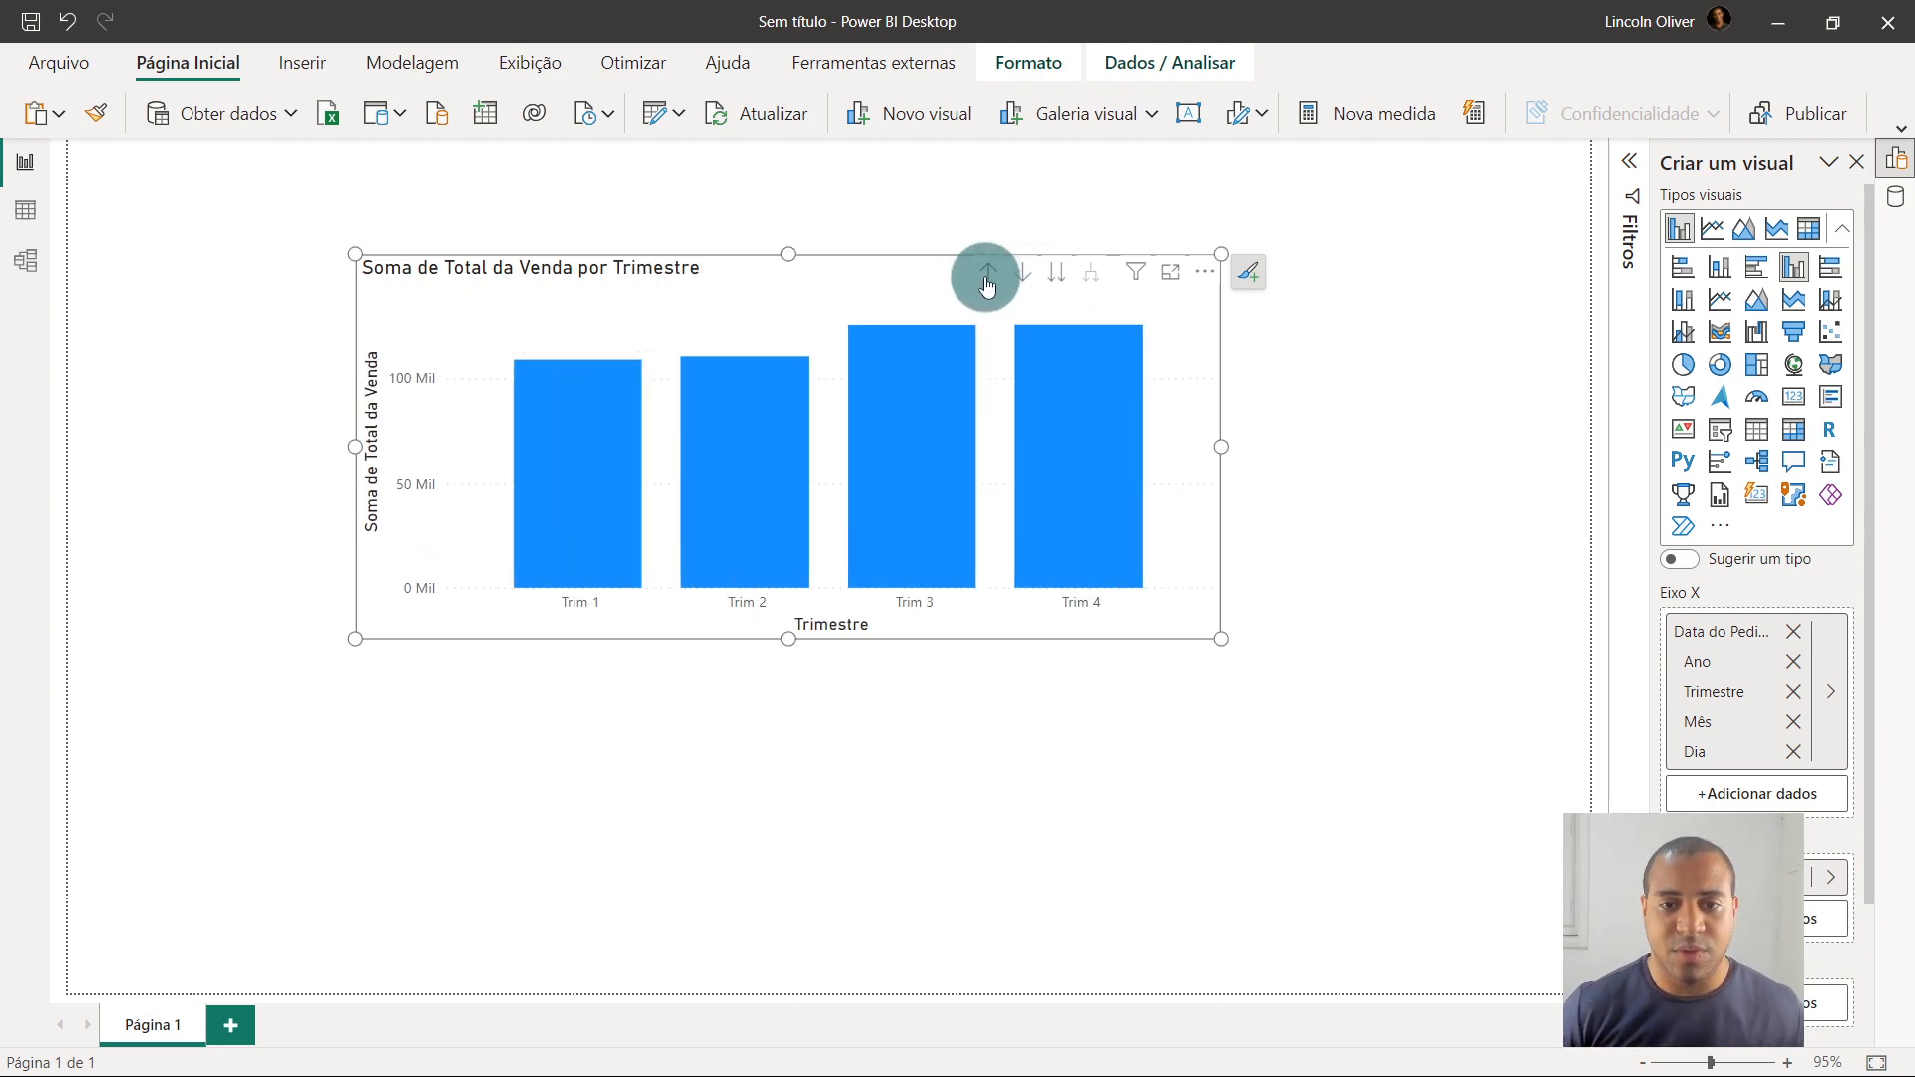
left_click(985, 278)
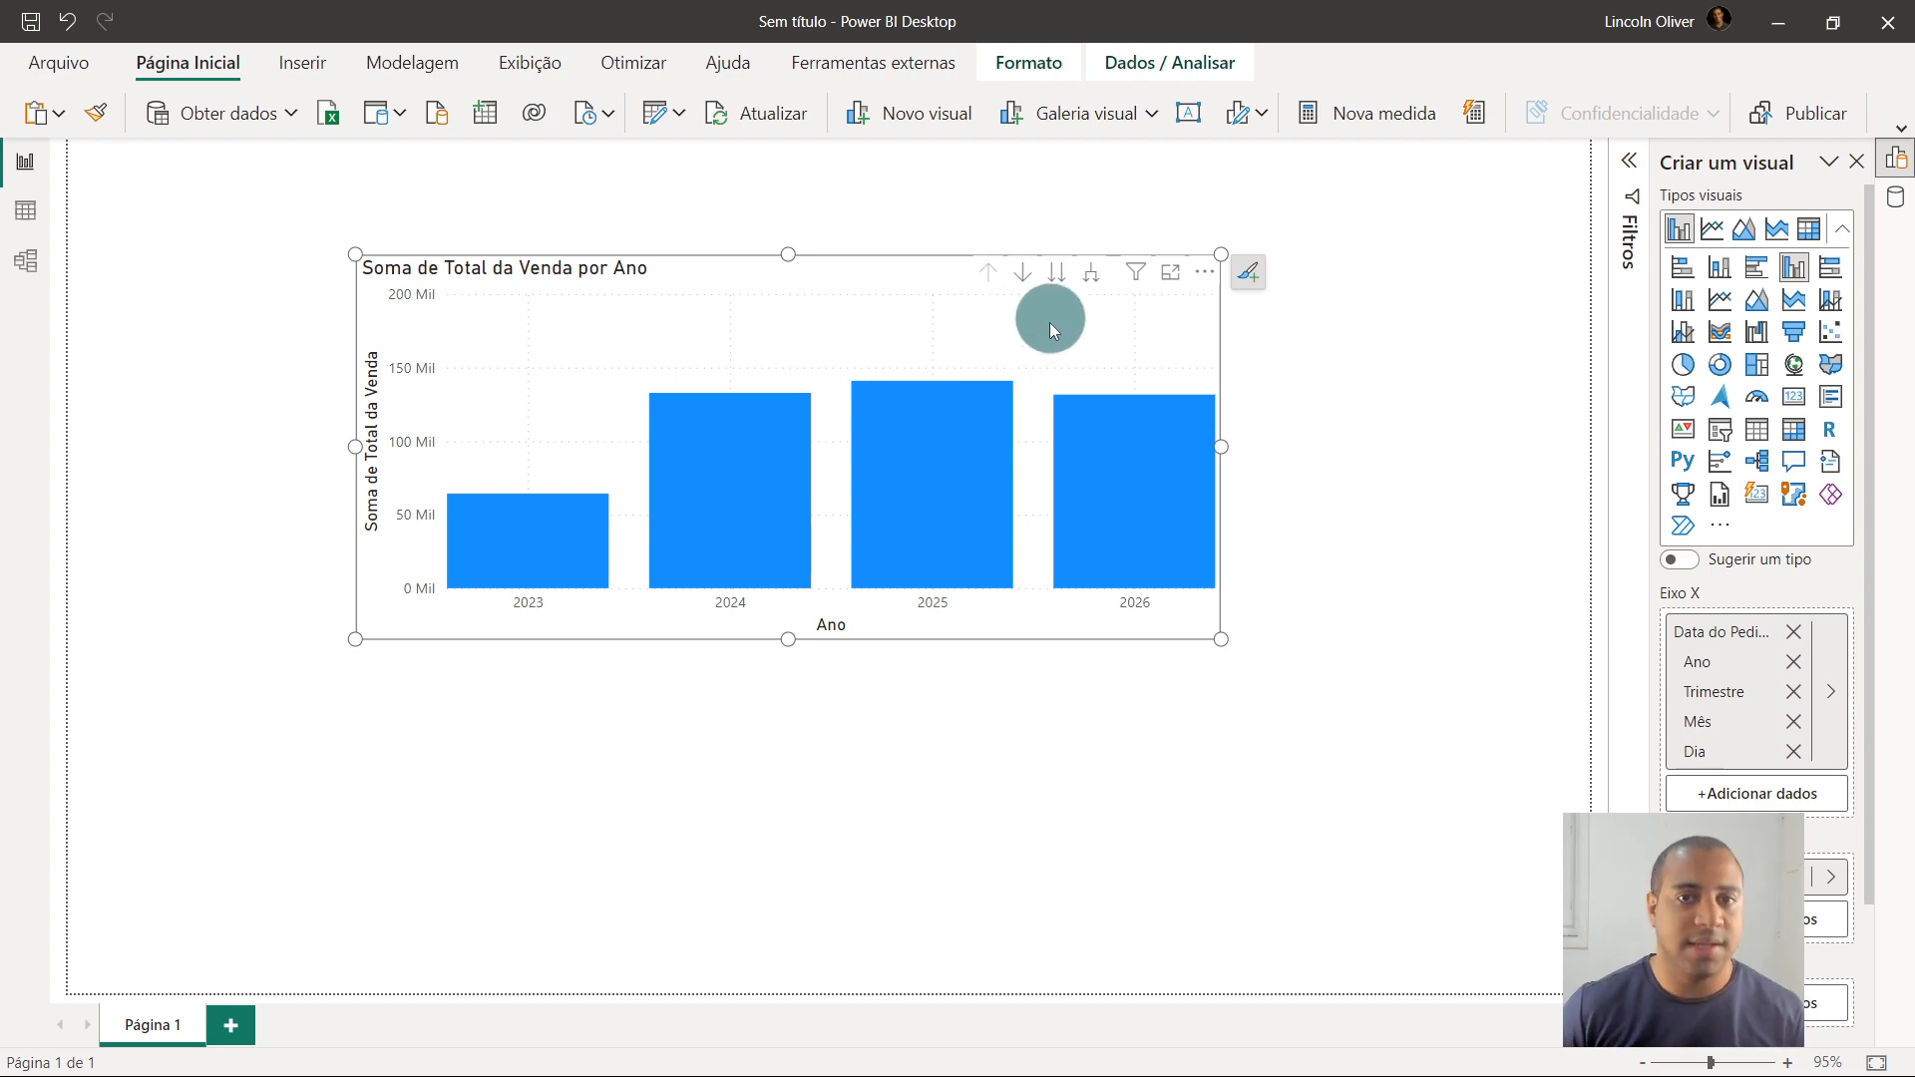
Expand the chart's date hierarchy to year, quarter and month, then widen the chart and move it towards the page's left edge
left_click(1096, 286)
left_click(1095, 287)
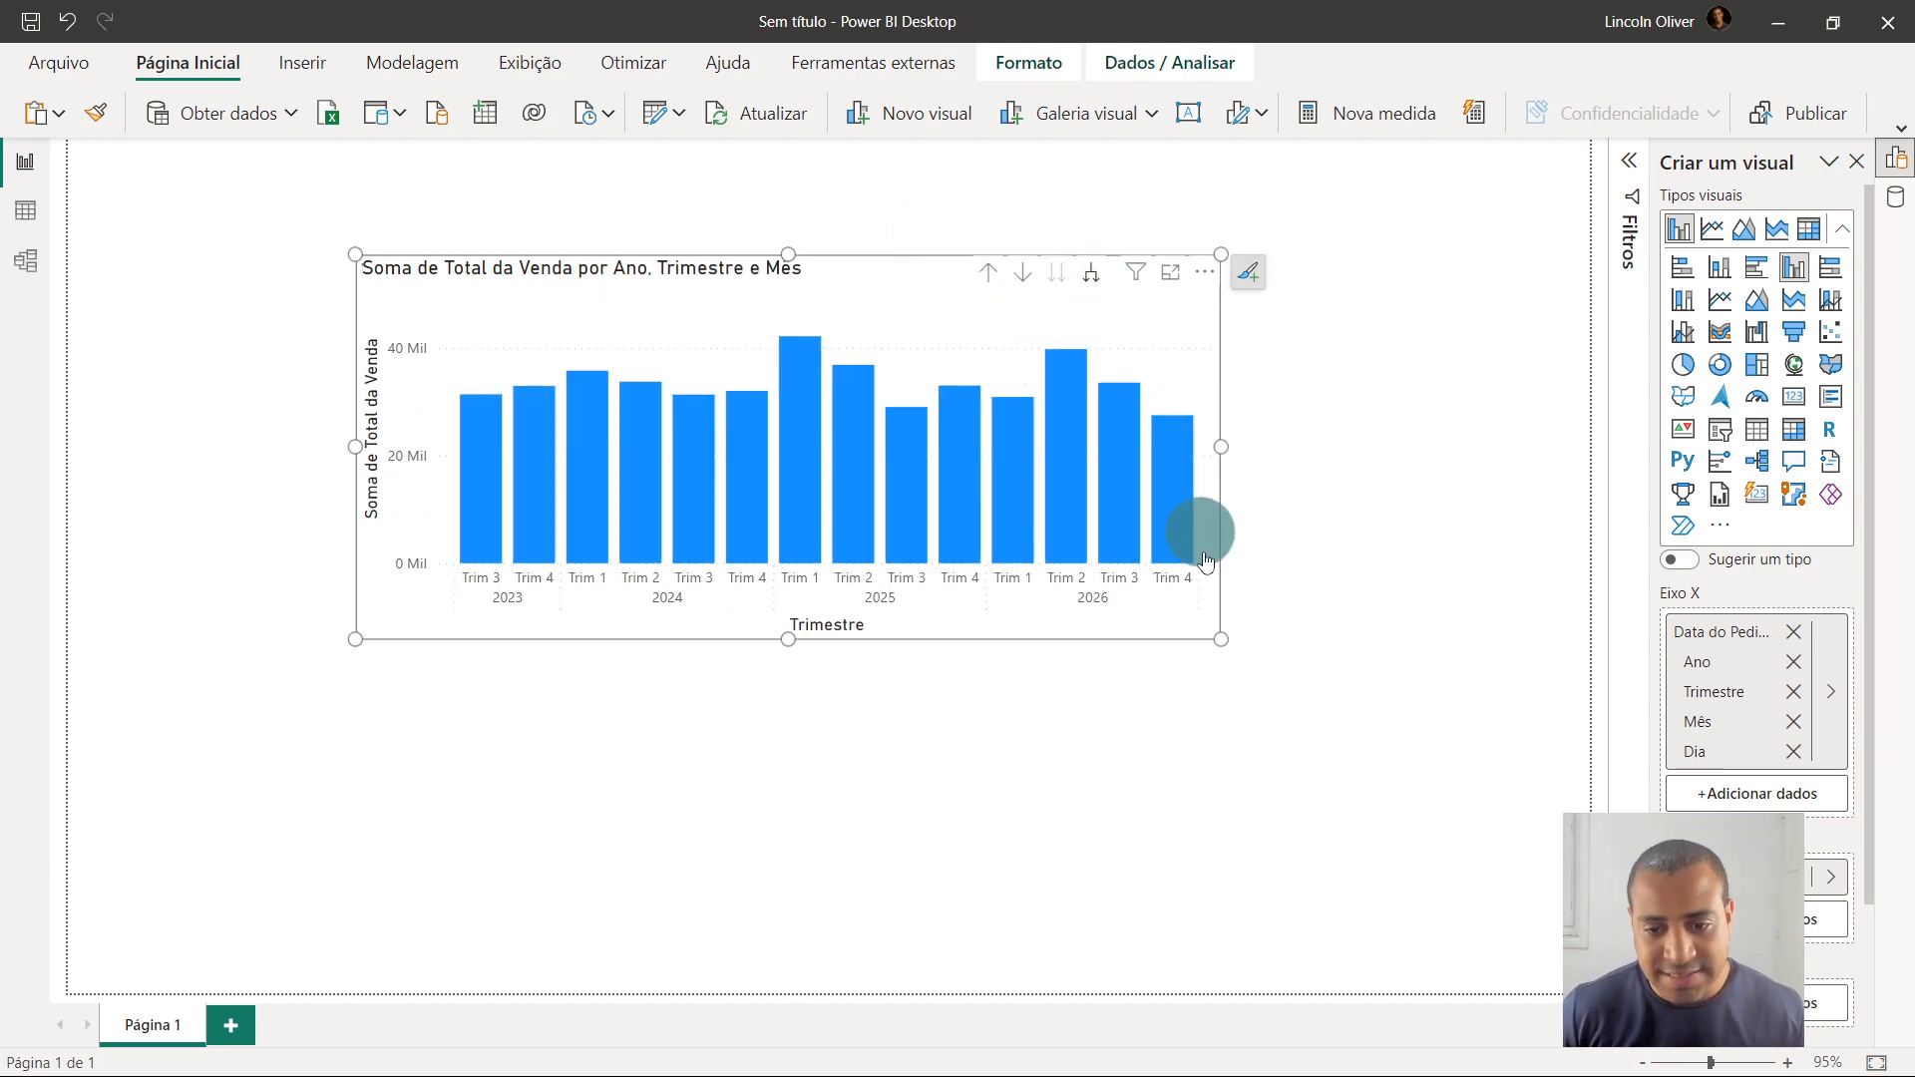
left_click_drag(1221, 638, 1556, 608)
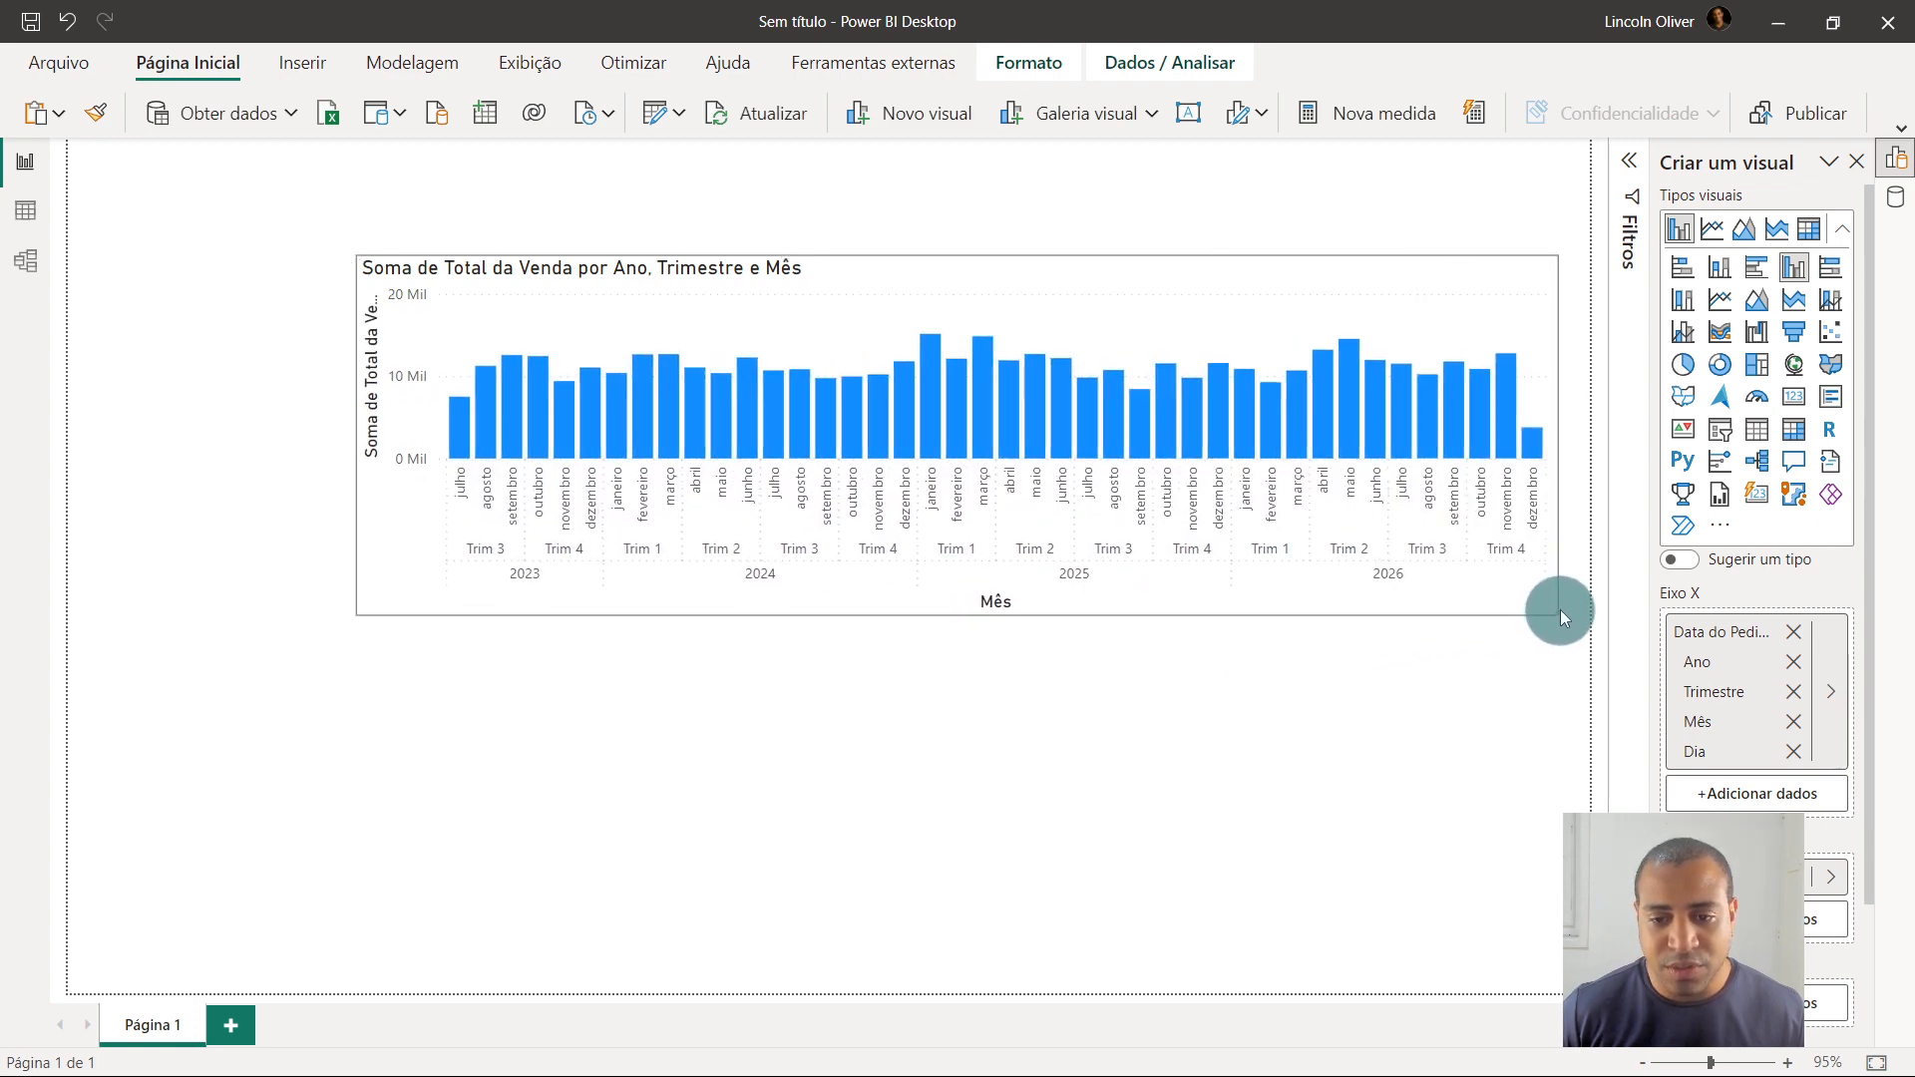
left_click_drag(1048, 282, 834, 270)
left_click(212, 377)
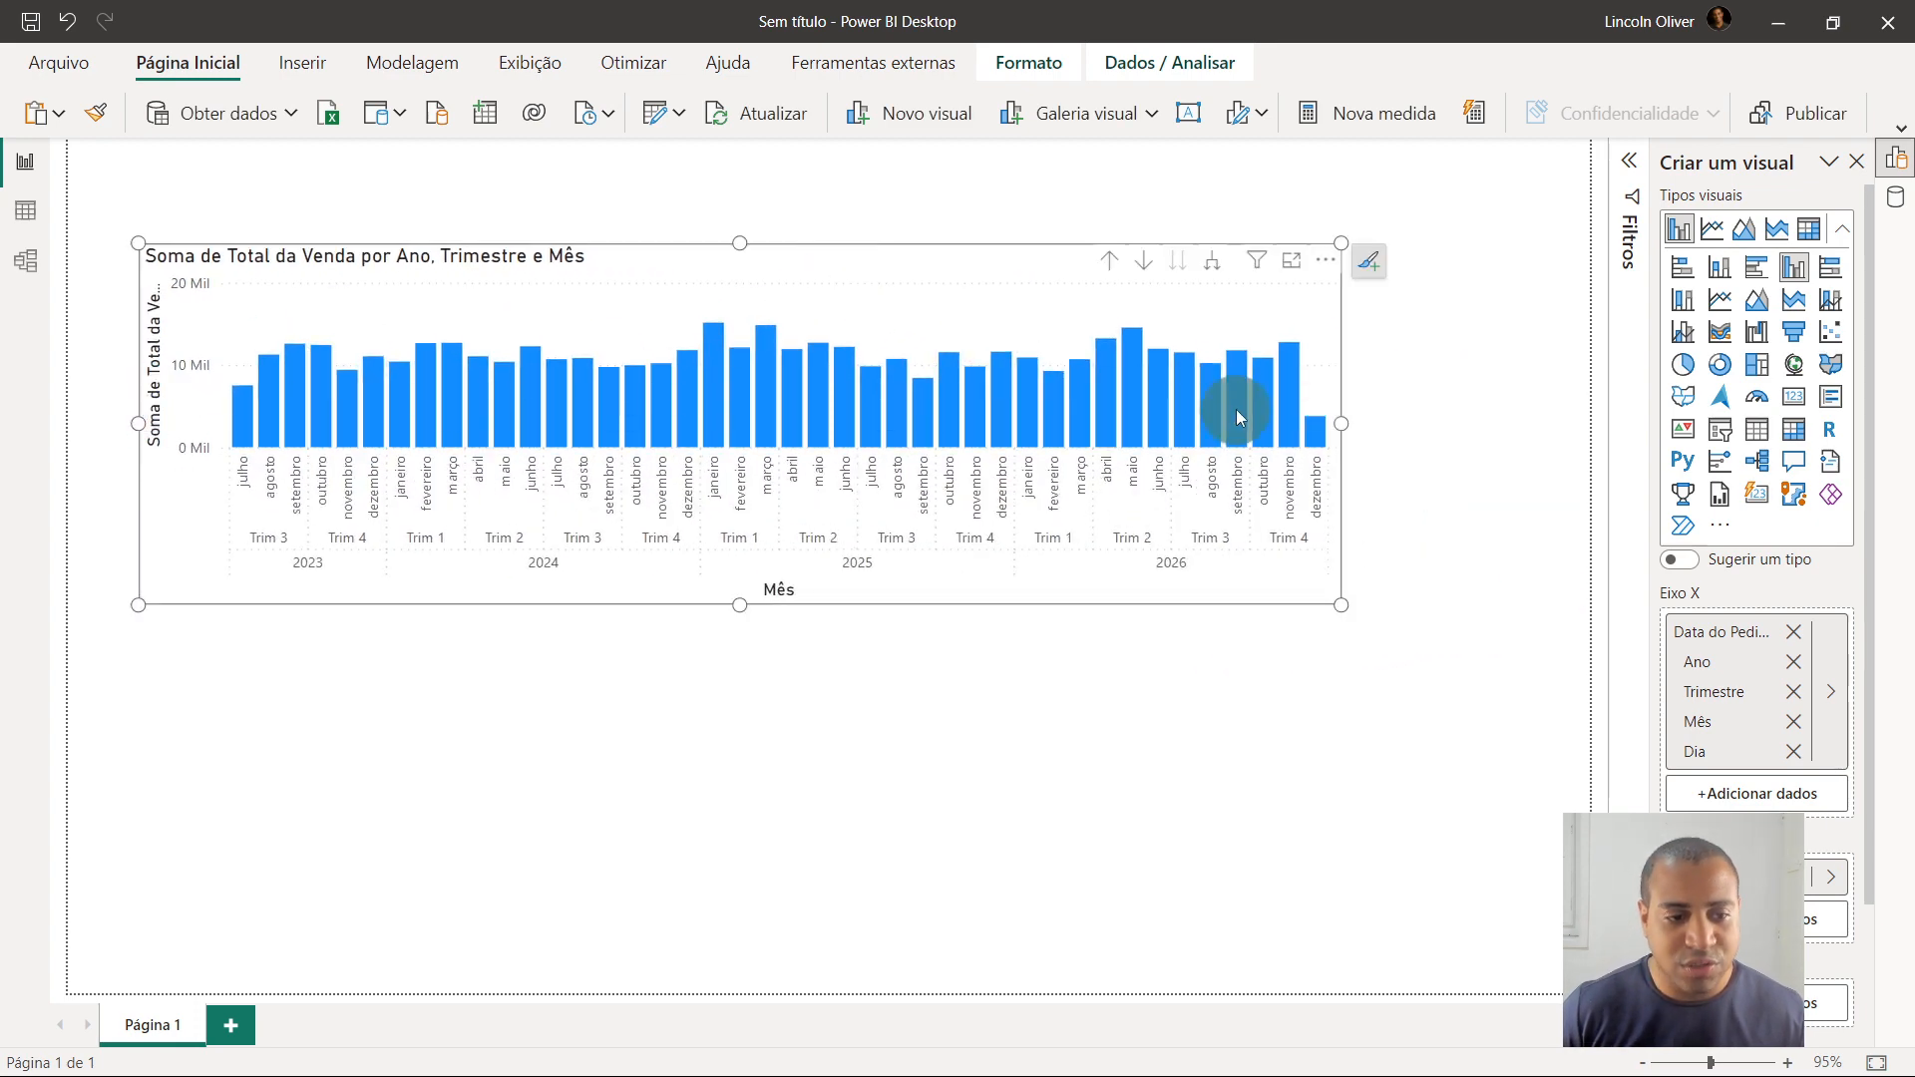
mouse_move(1236, 409)
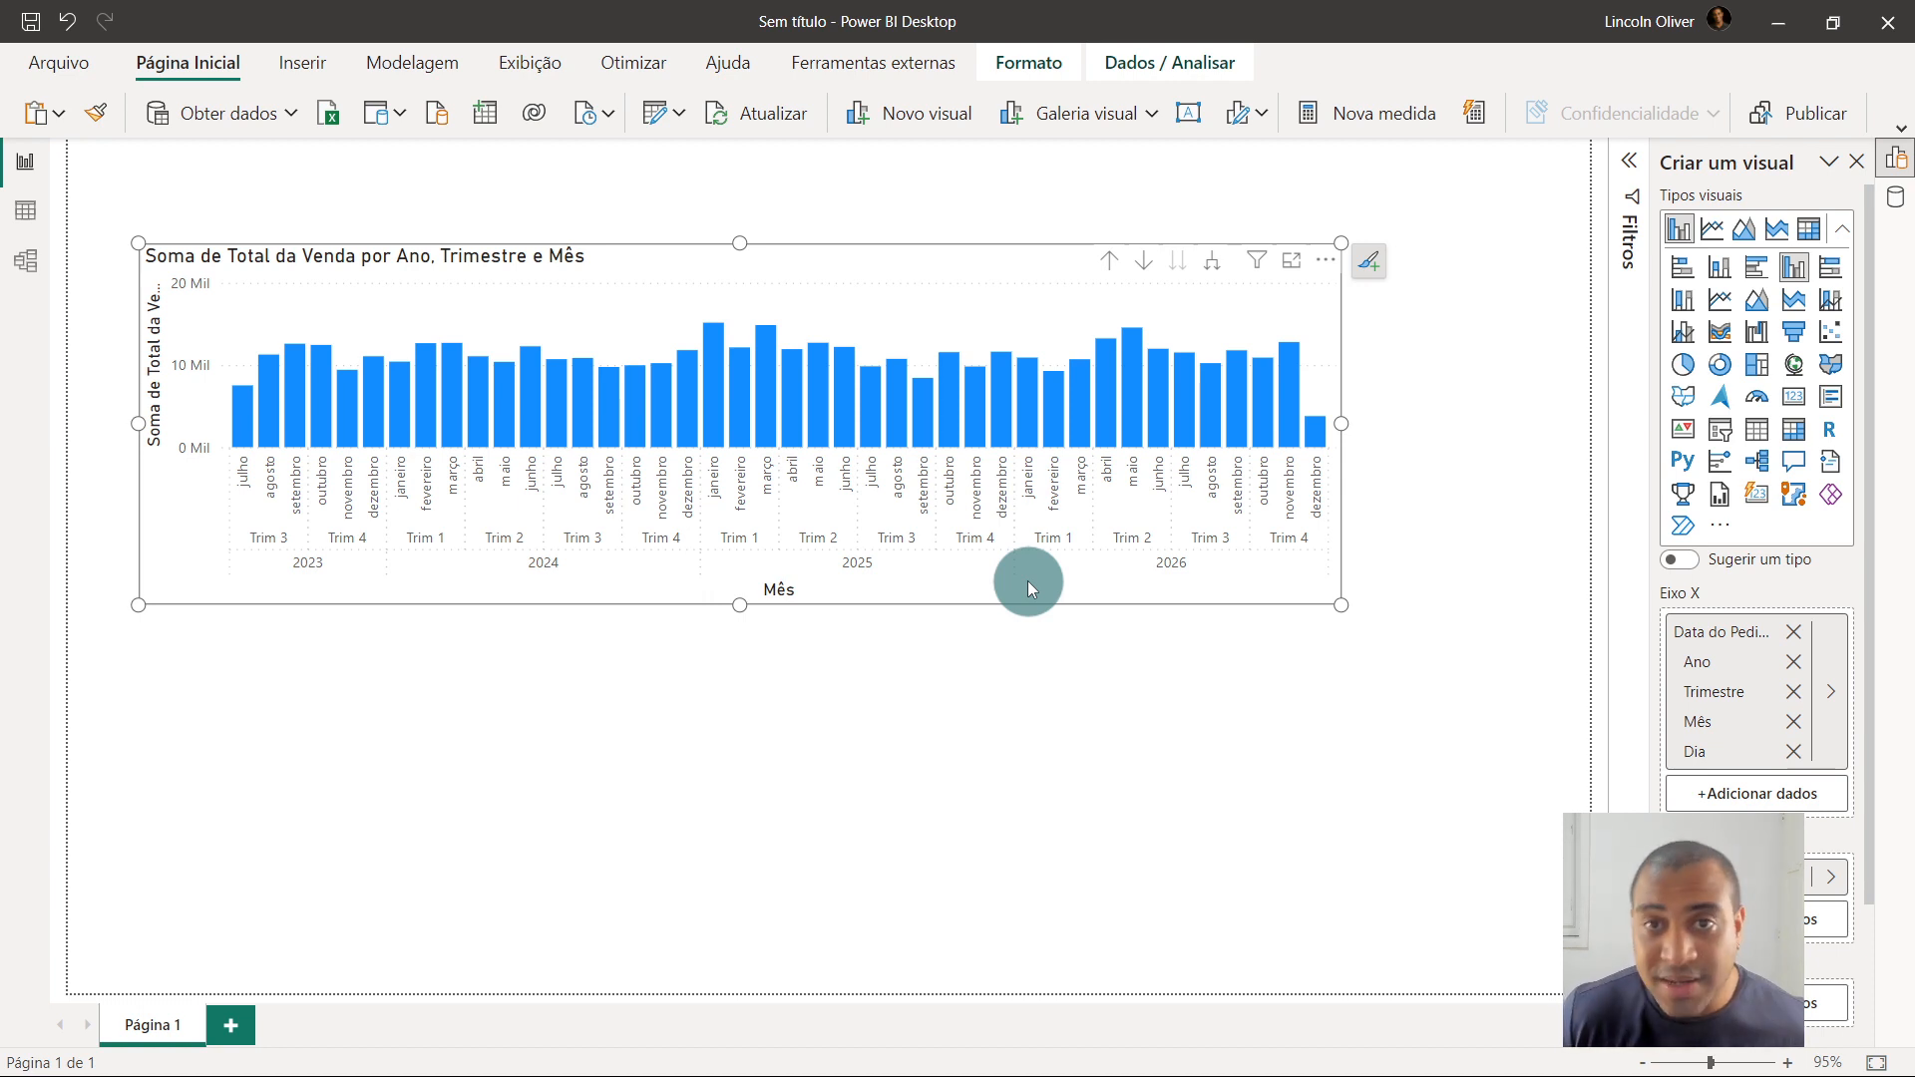
Start a new calculated table in the table view and name it Calendario
left_click(24, 221)
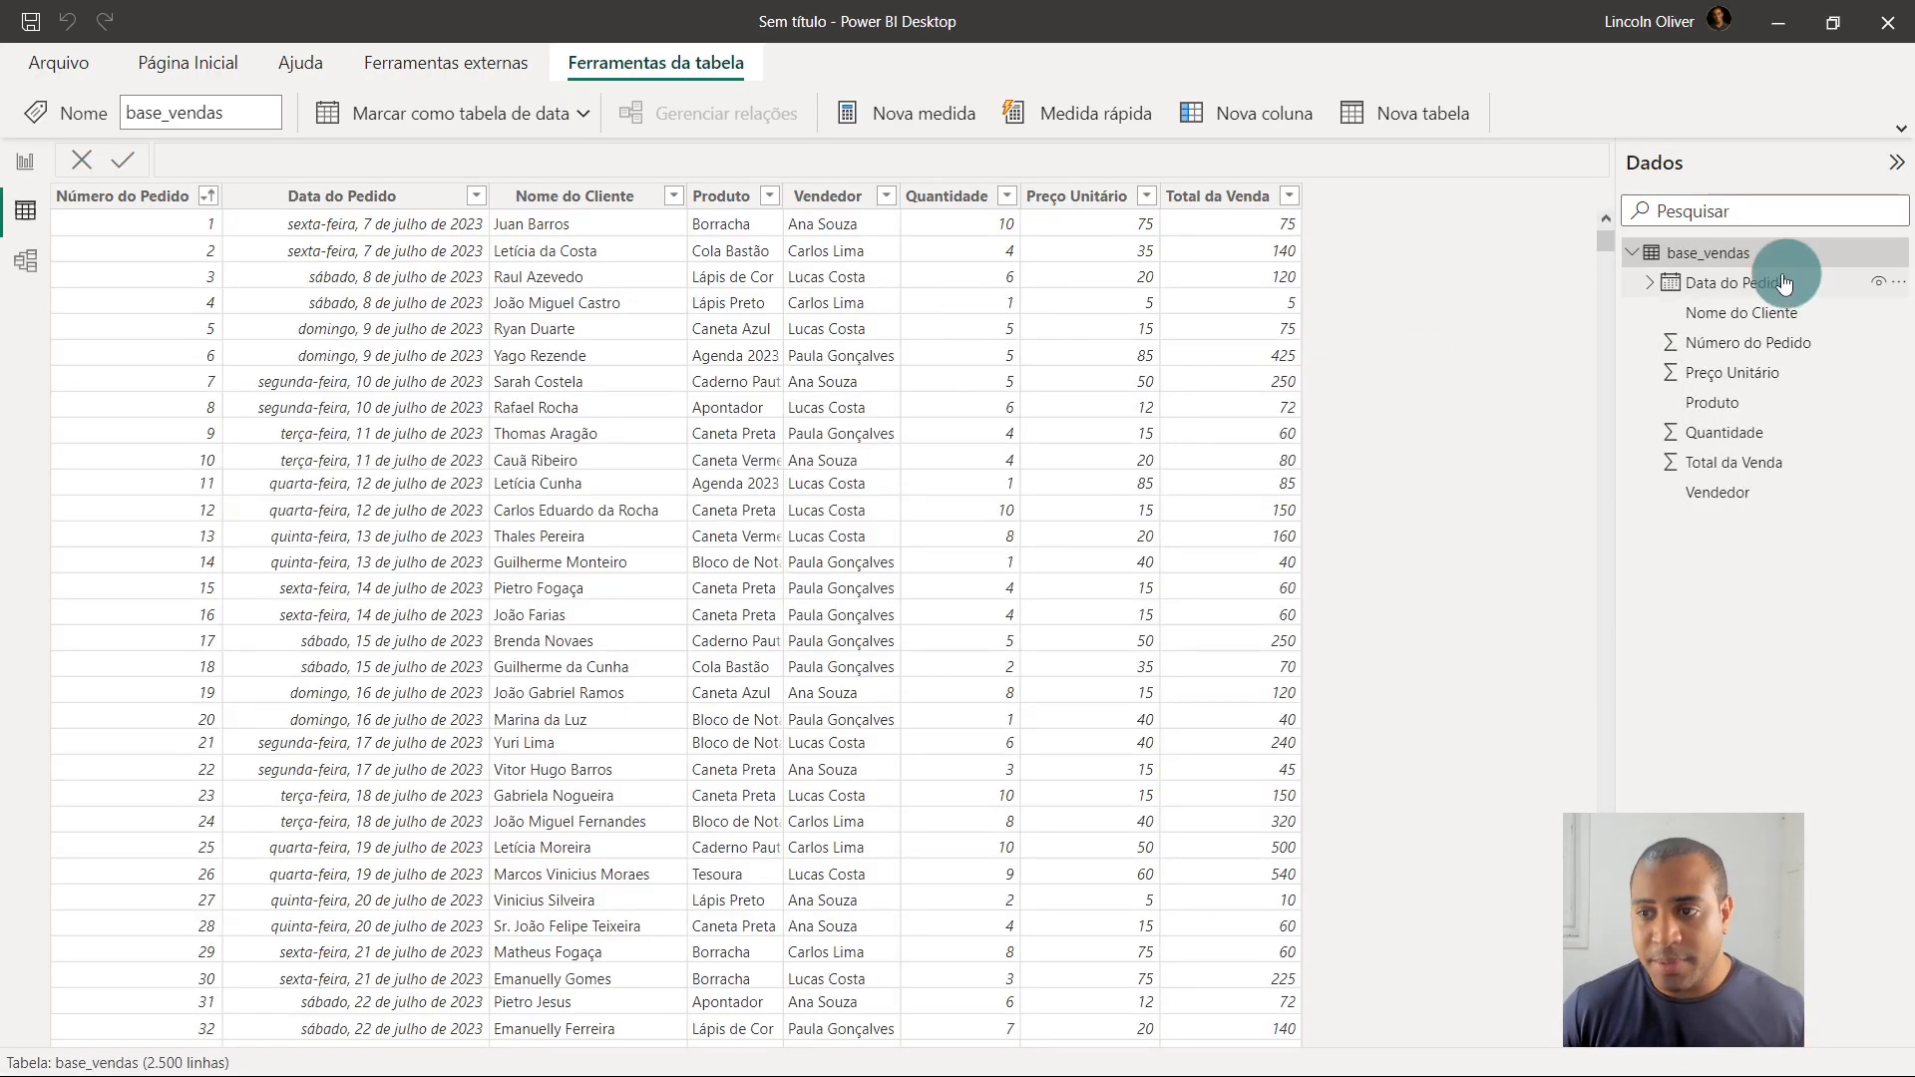
left_click(1636, 255)
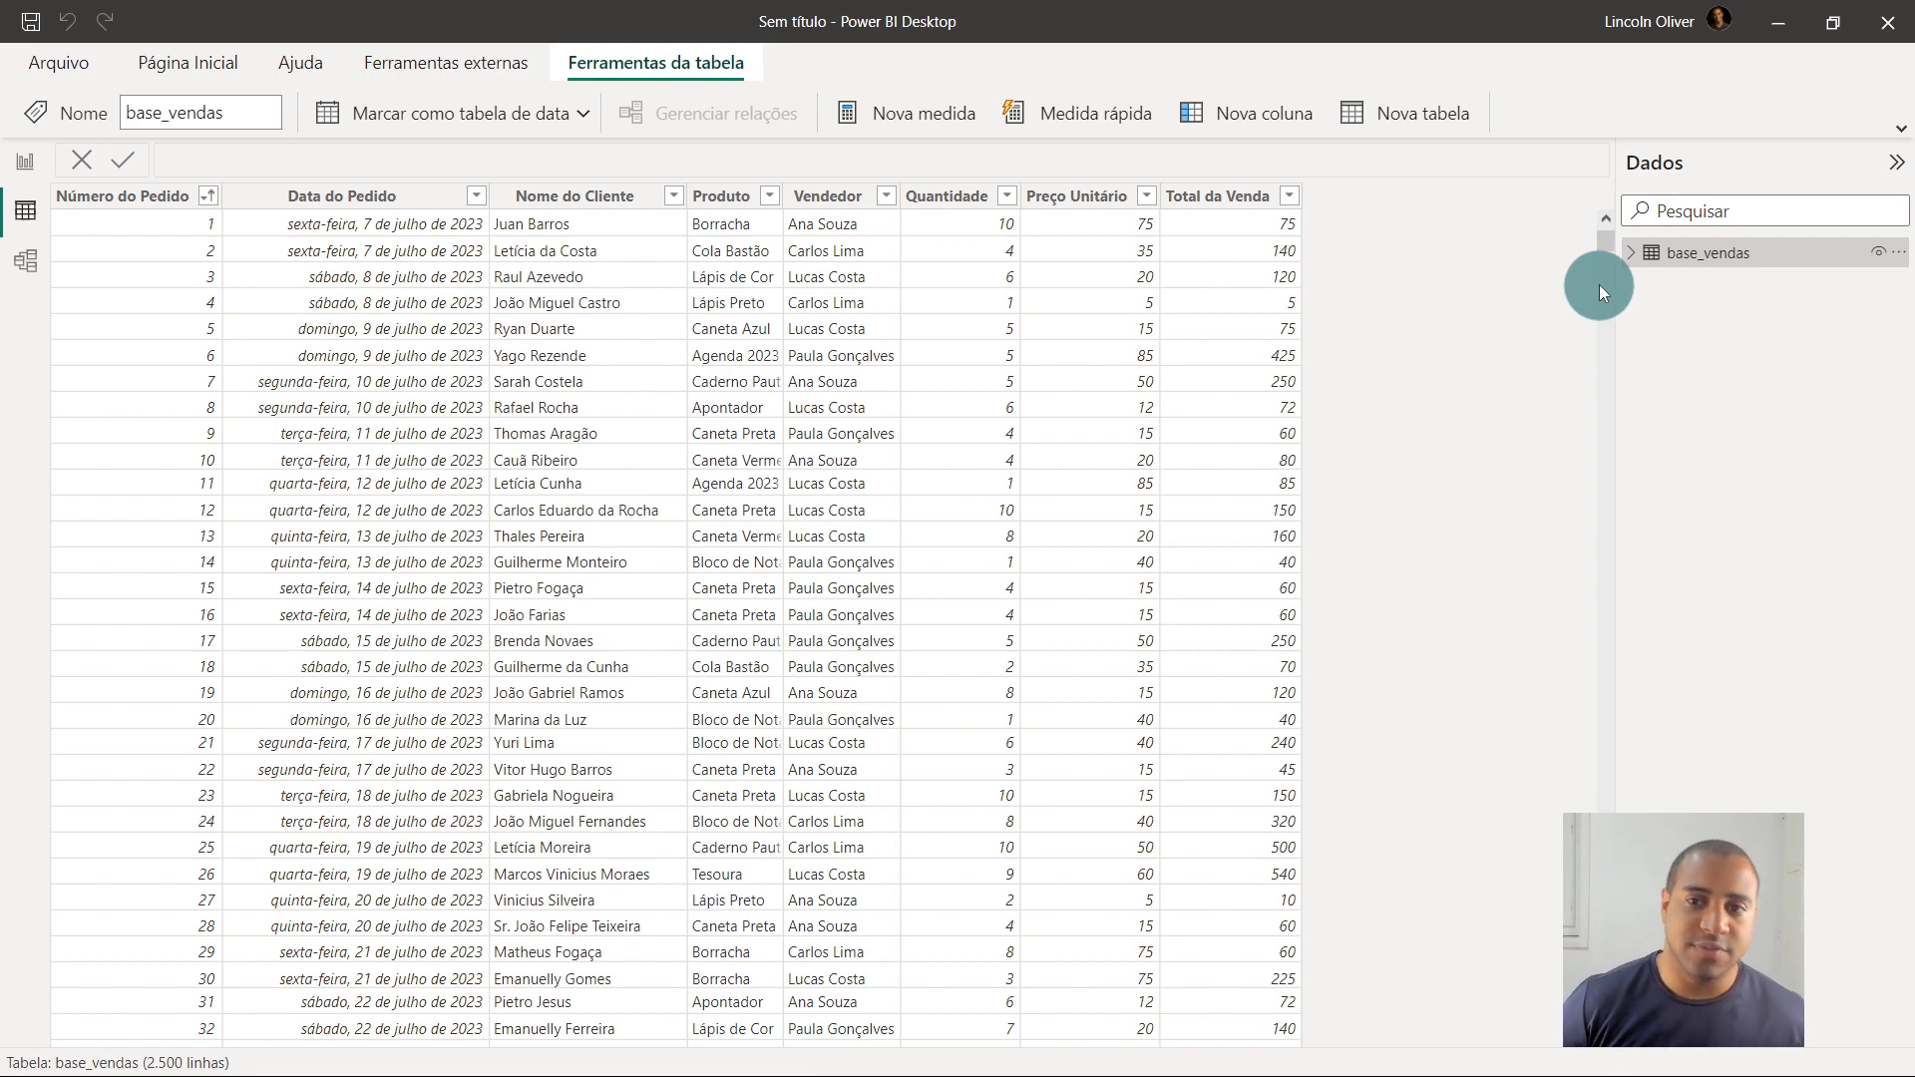
left_click(1409, 116)
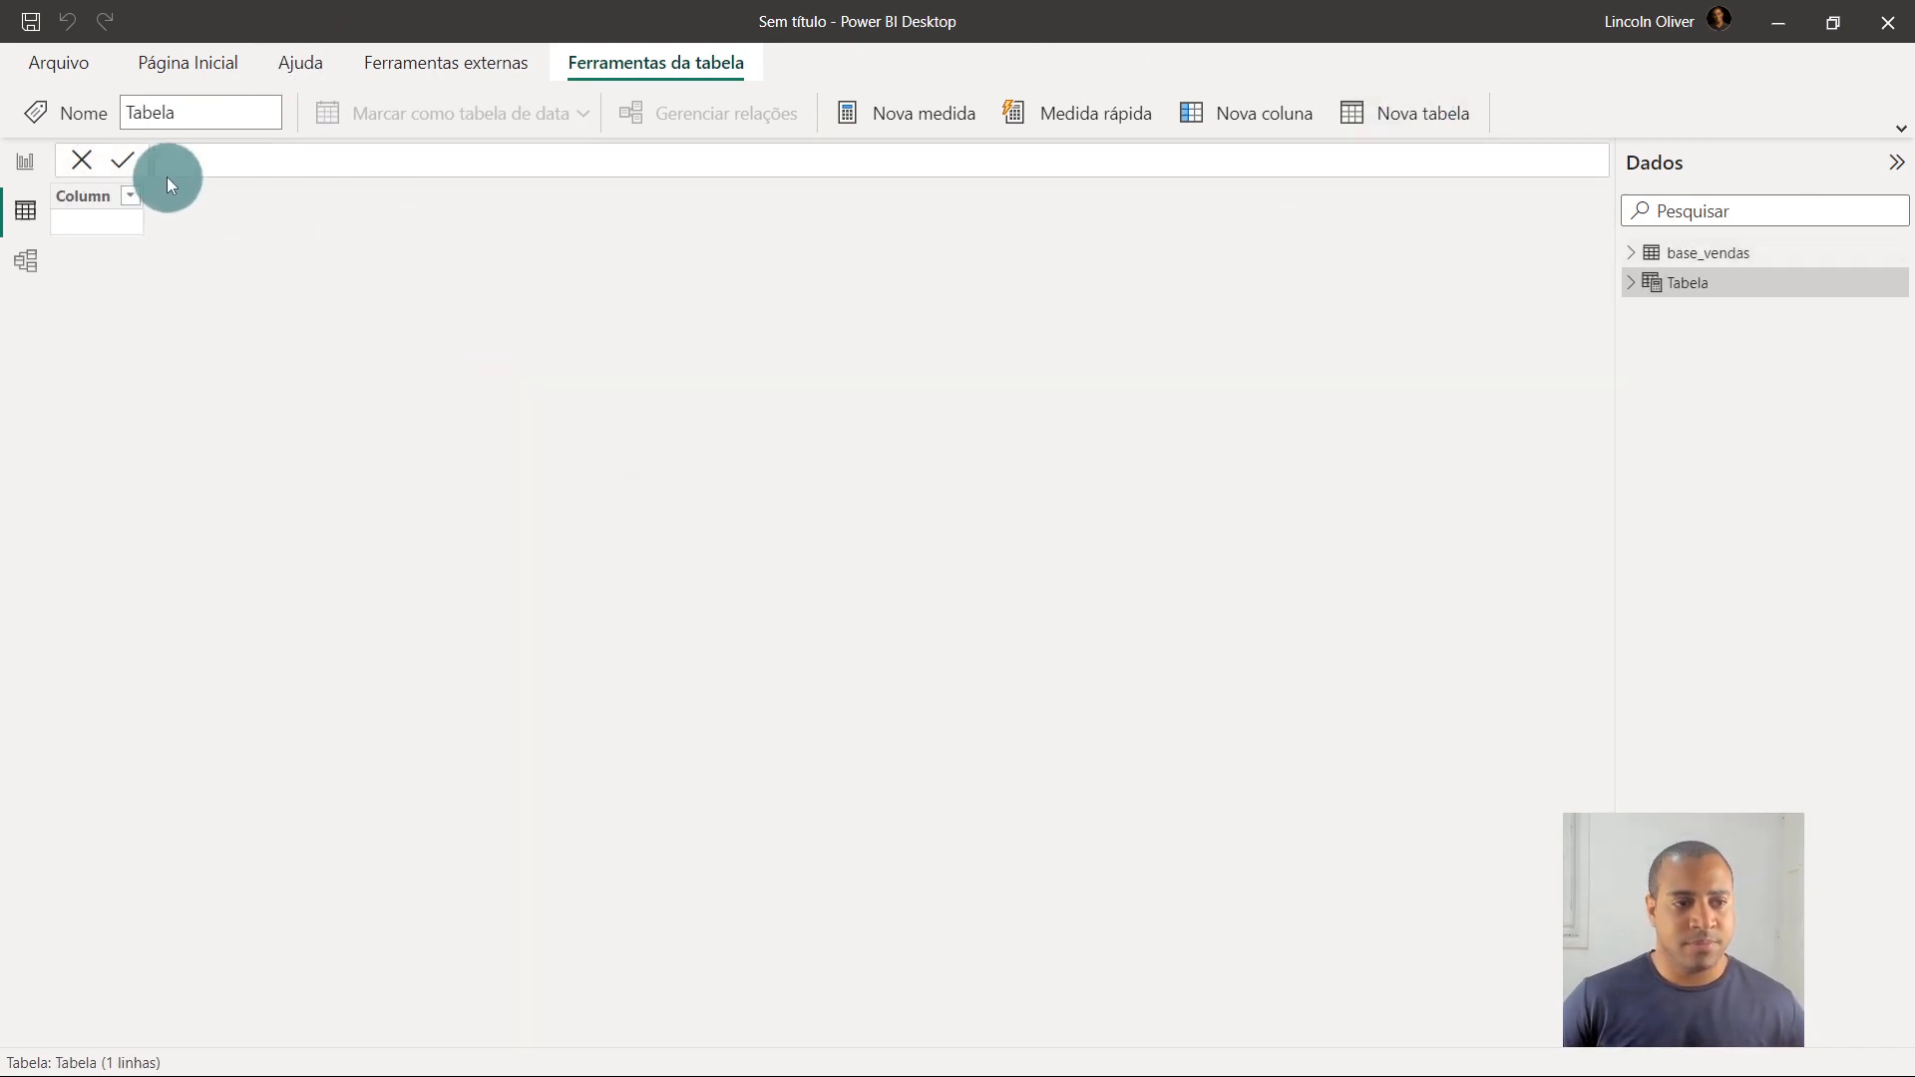
double_click(205, 157)
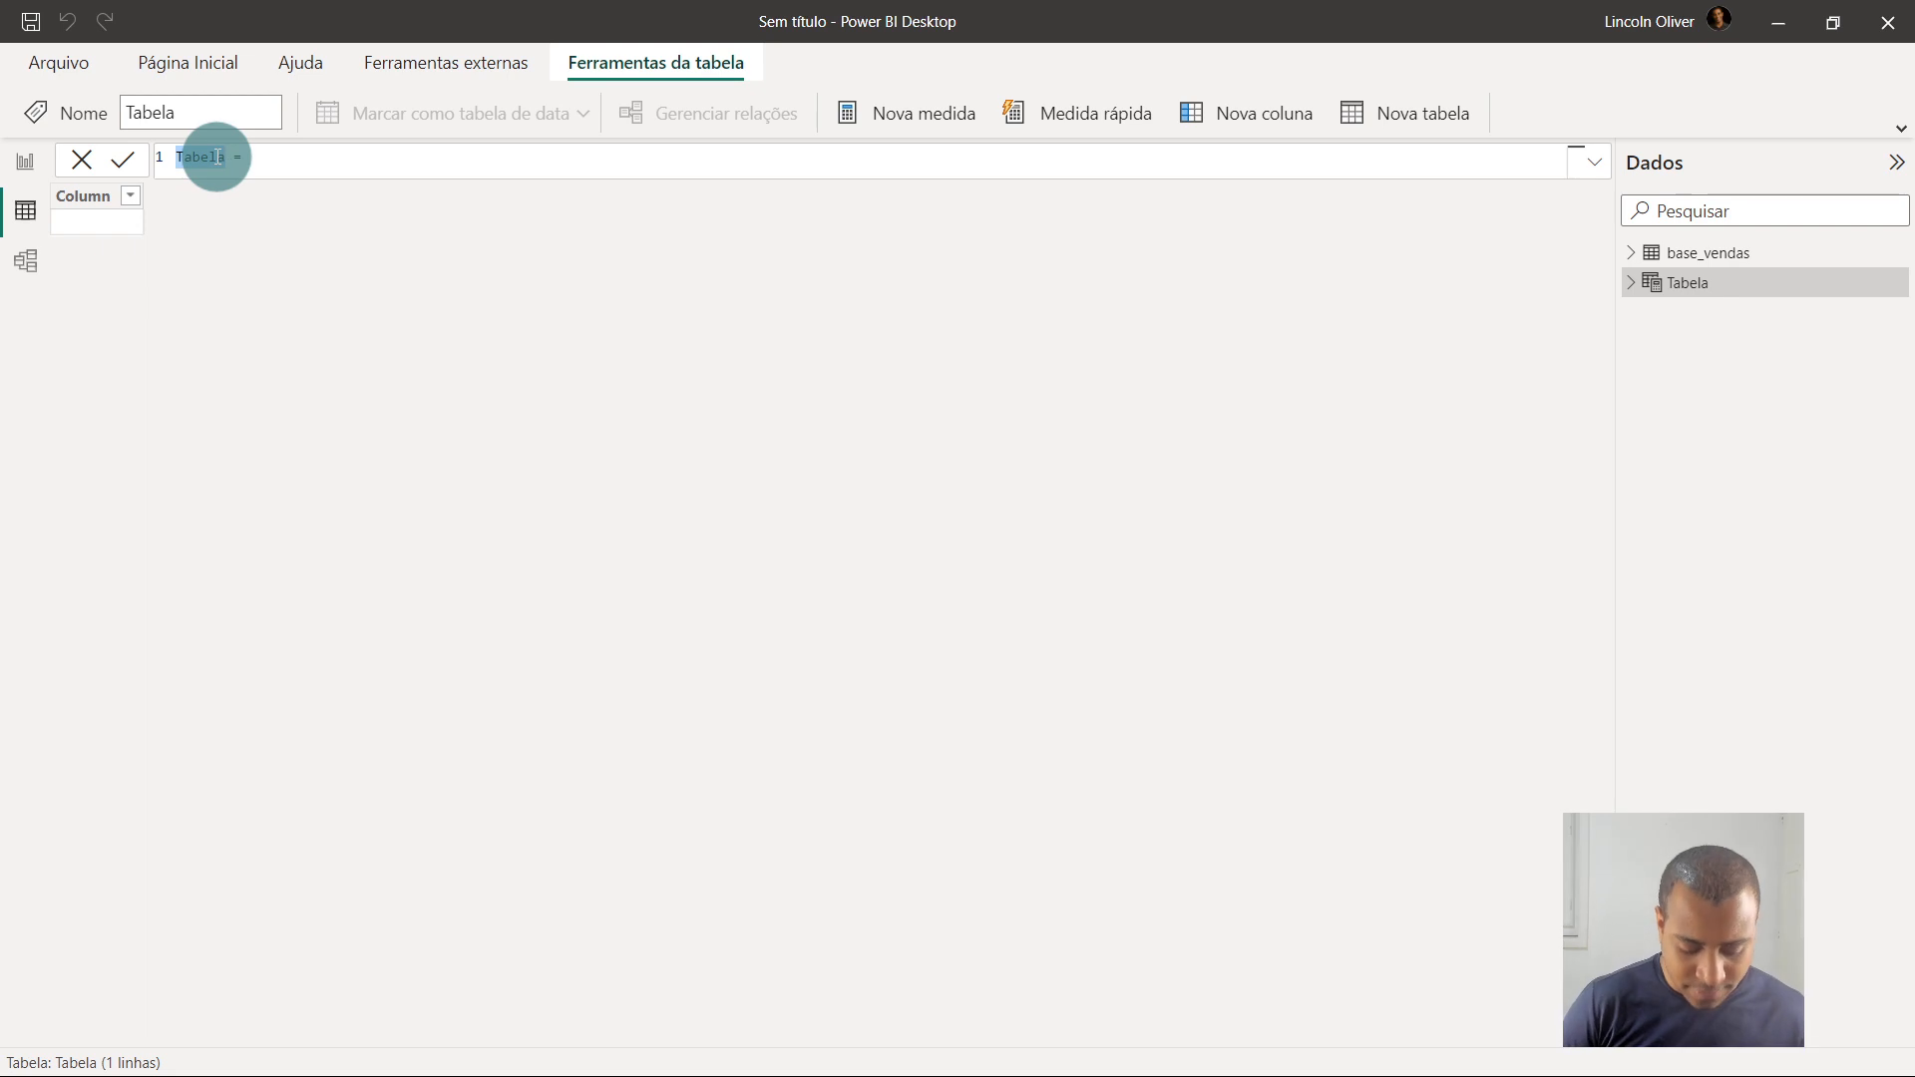
type("Calendario")
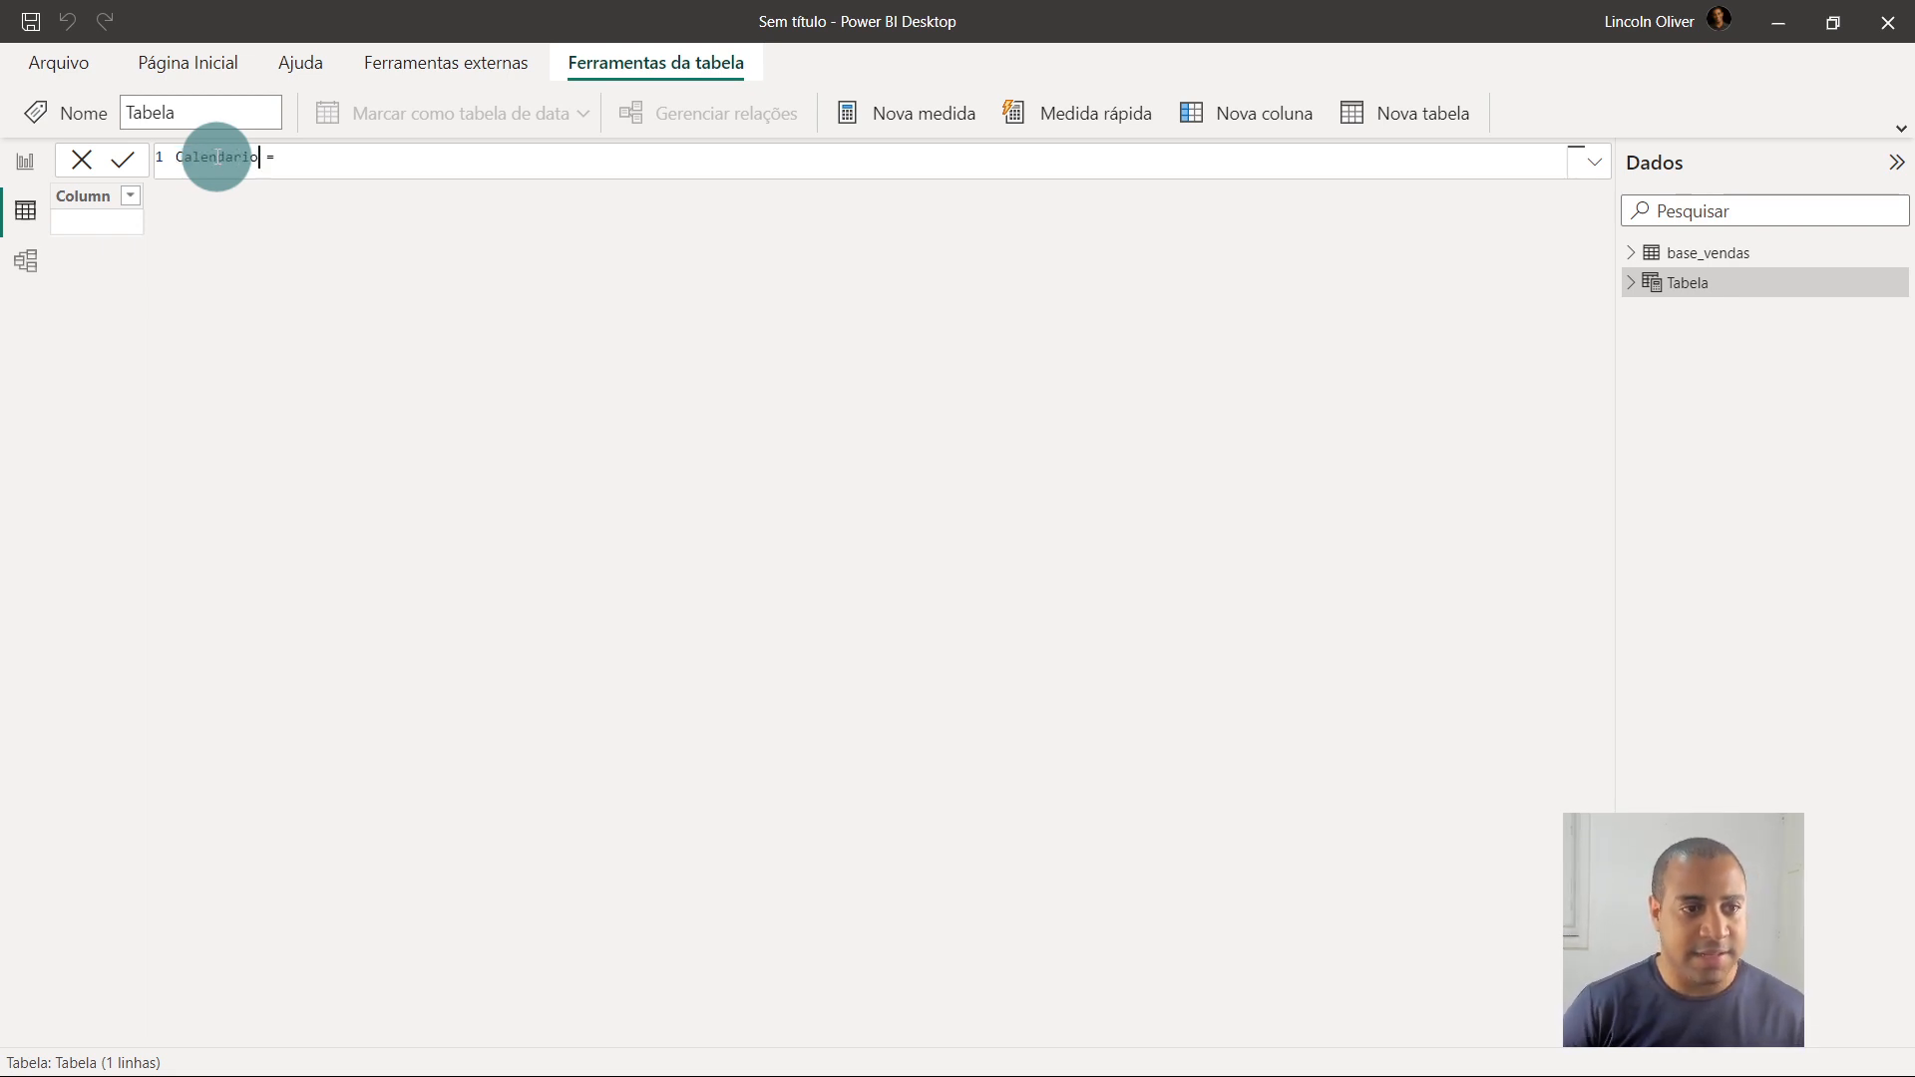
Define the Calendario table with the formula CALENDARAUTO()
key("End")
key("shift+Return")
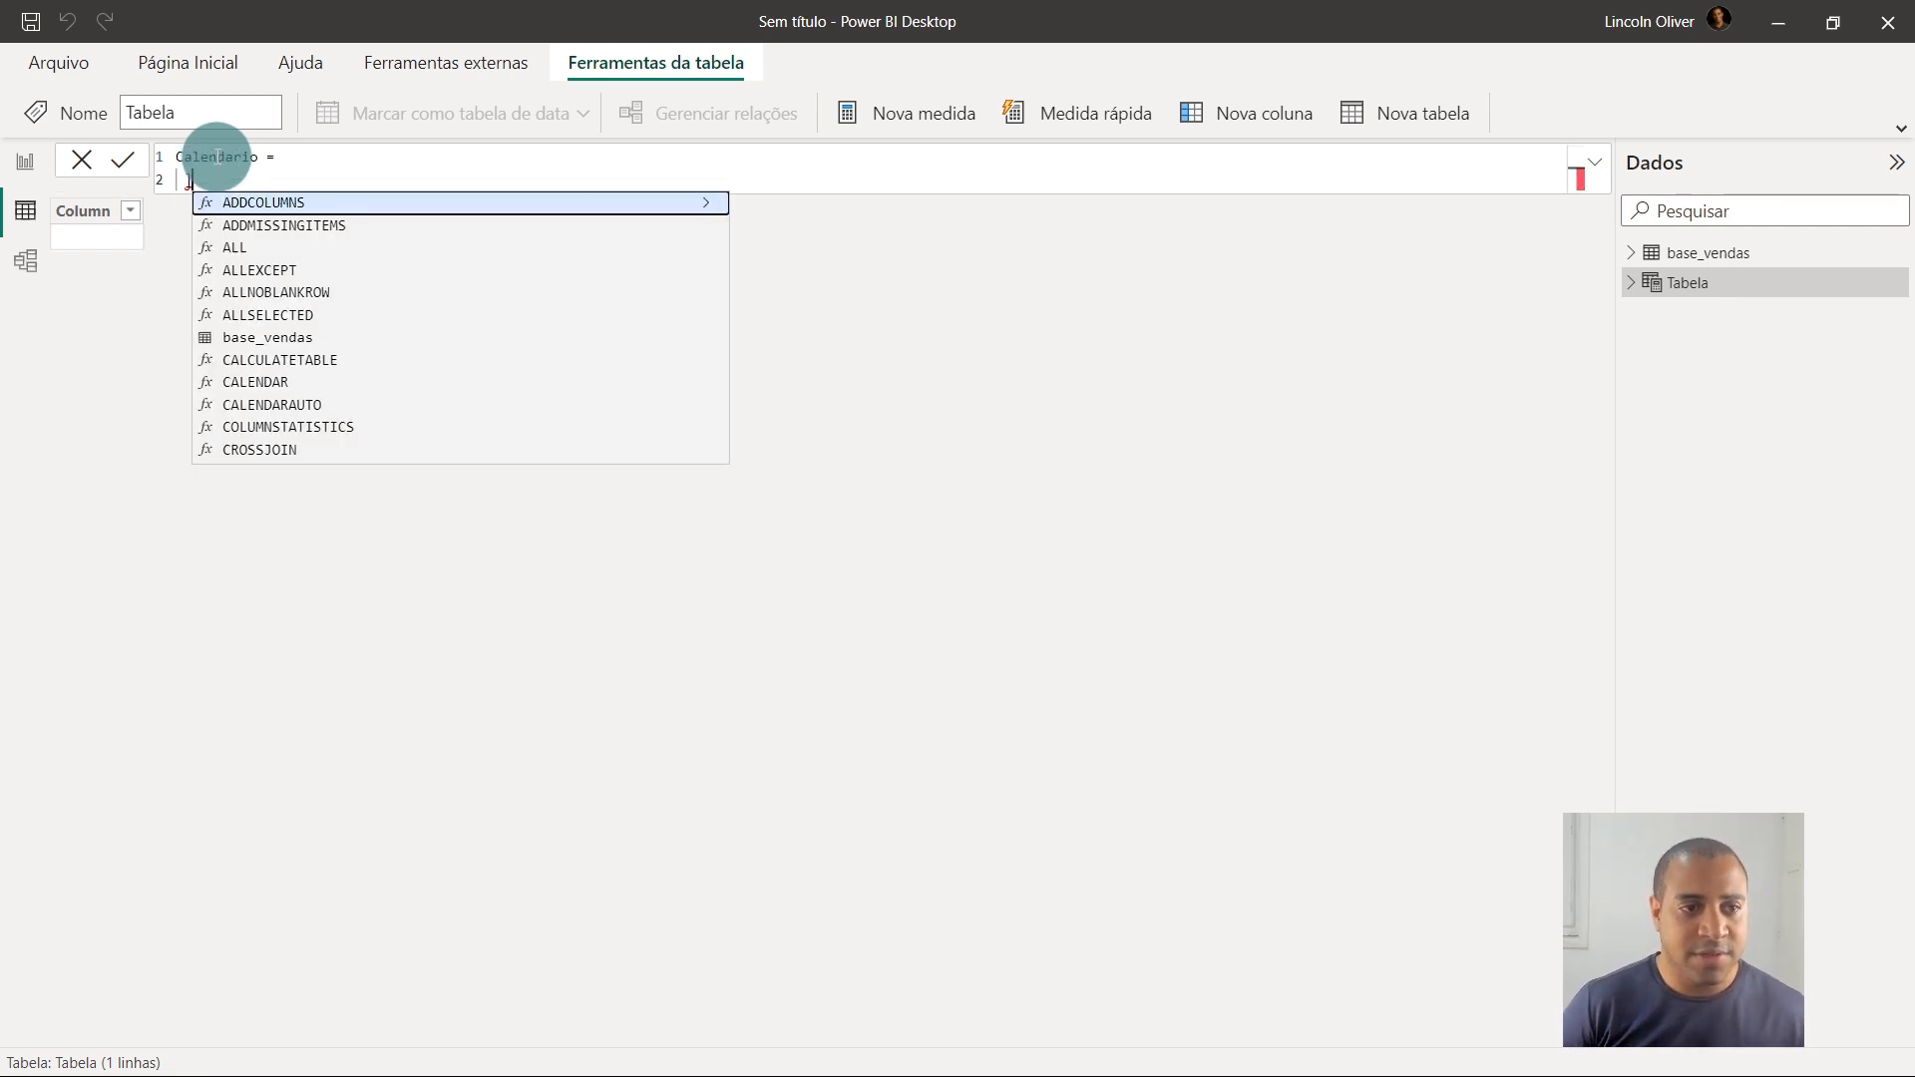
key("BackSpace")
key("BackSpace")
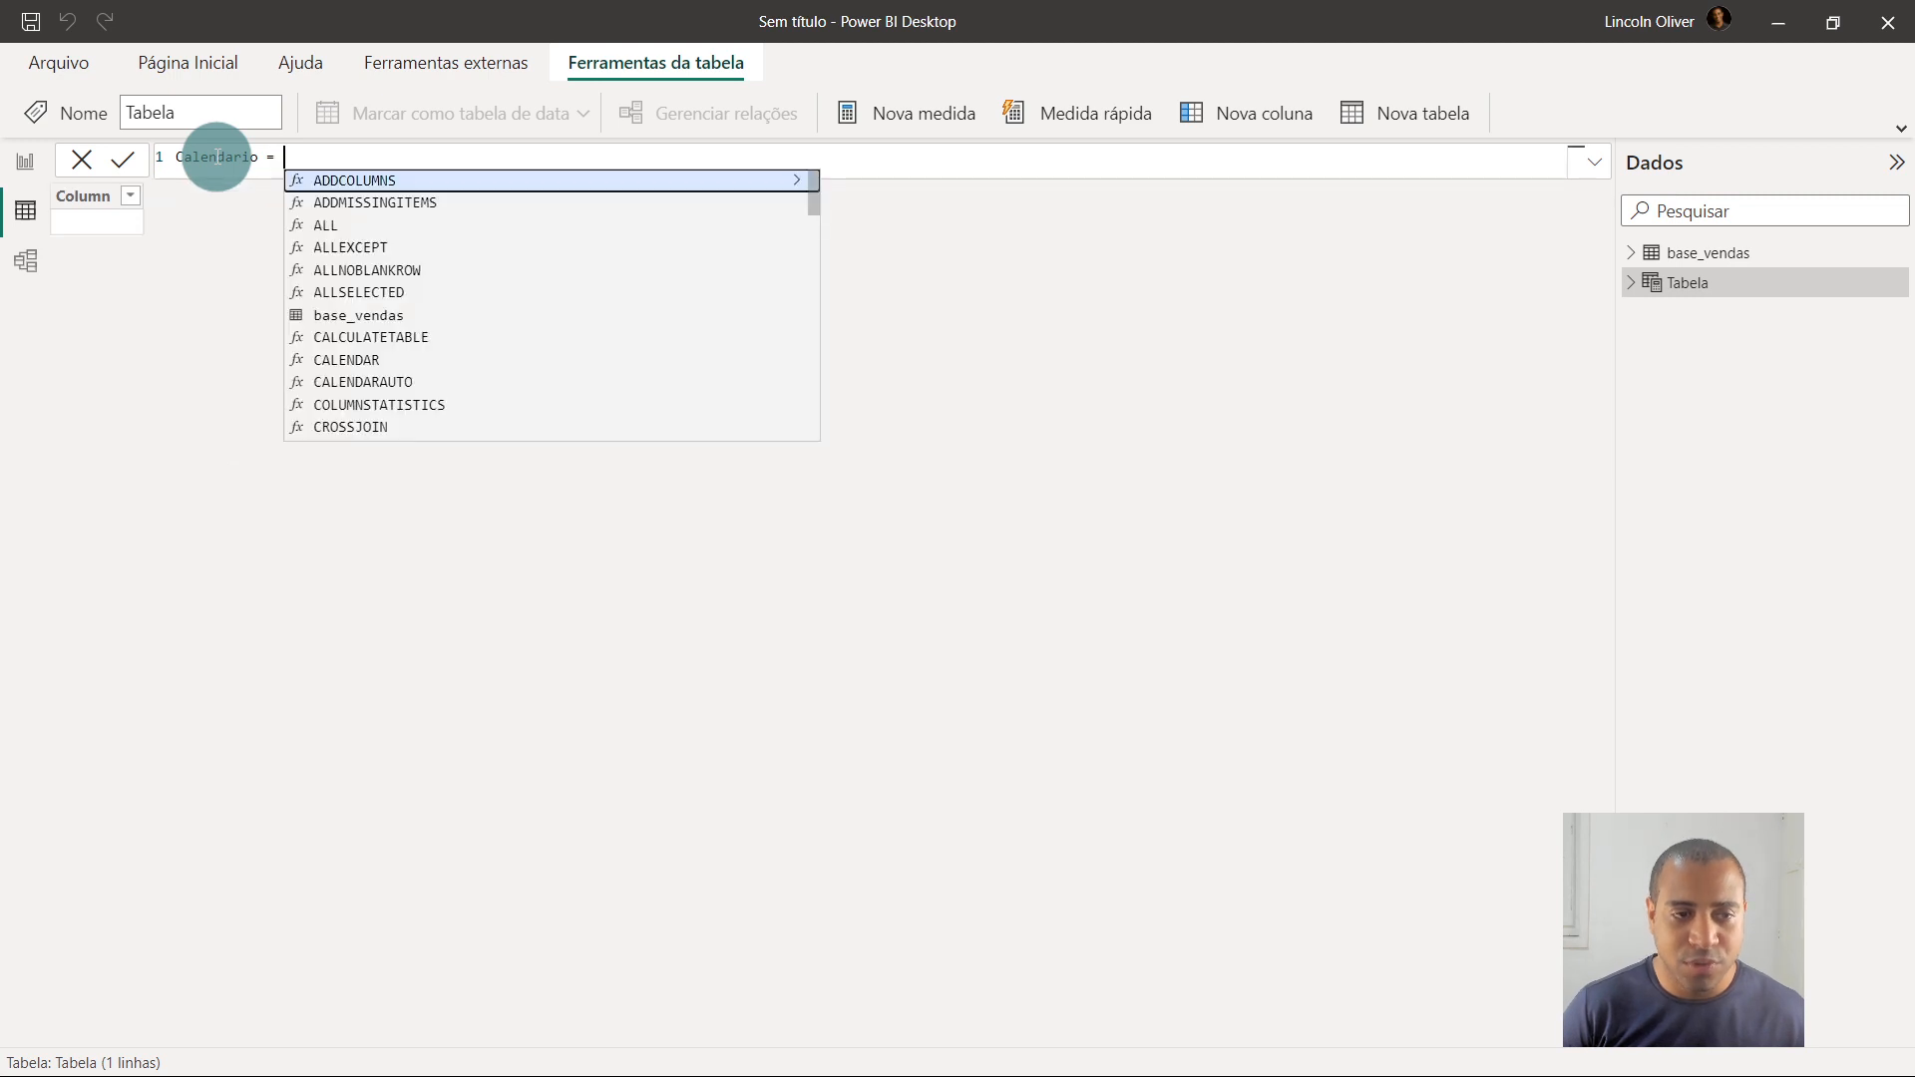
type("calen")
key("Down")
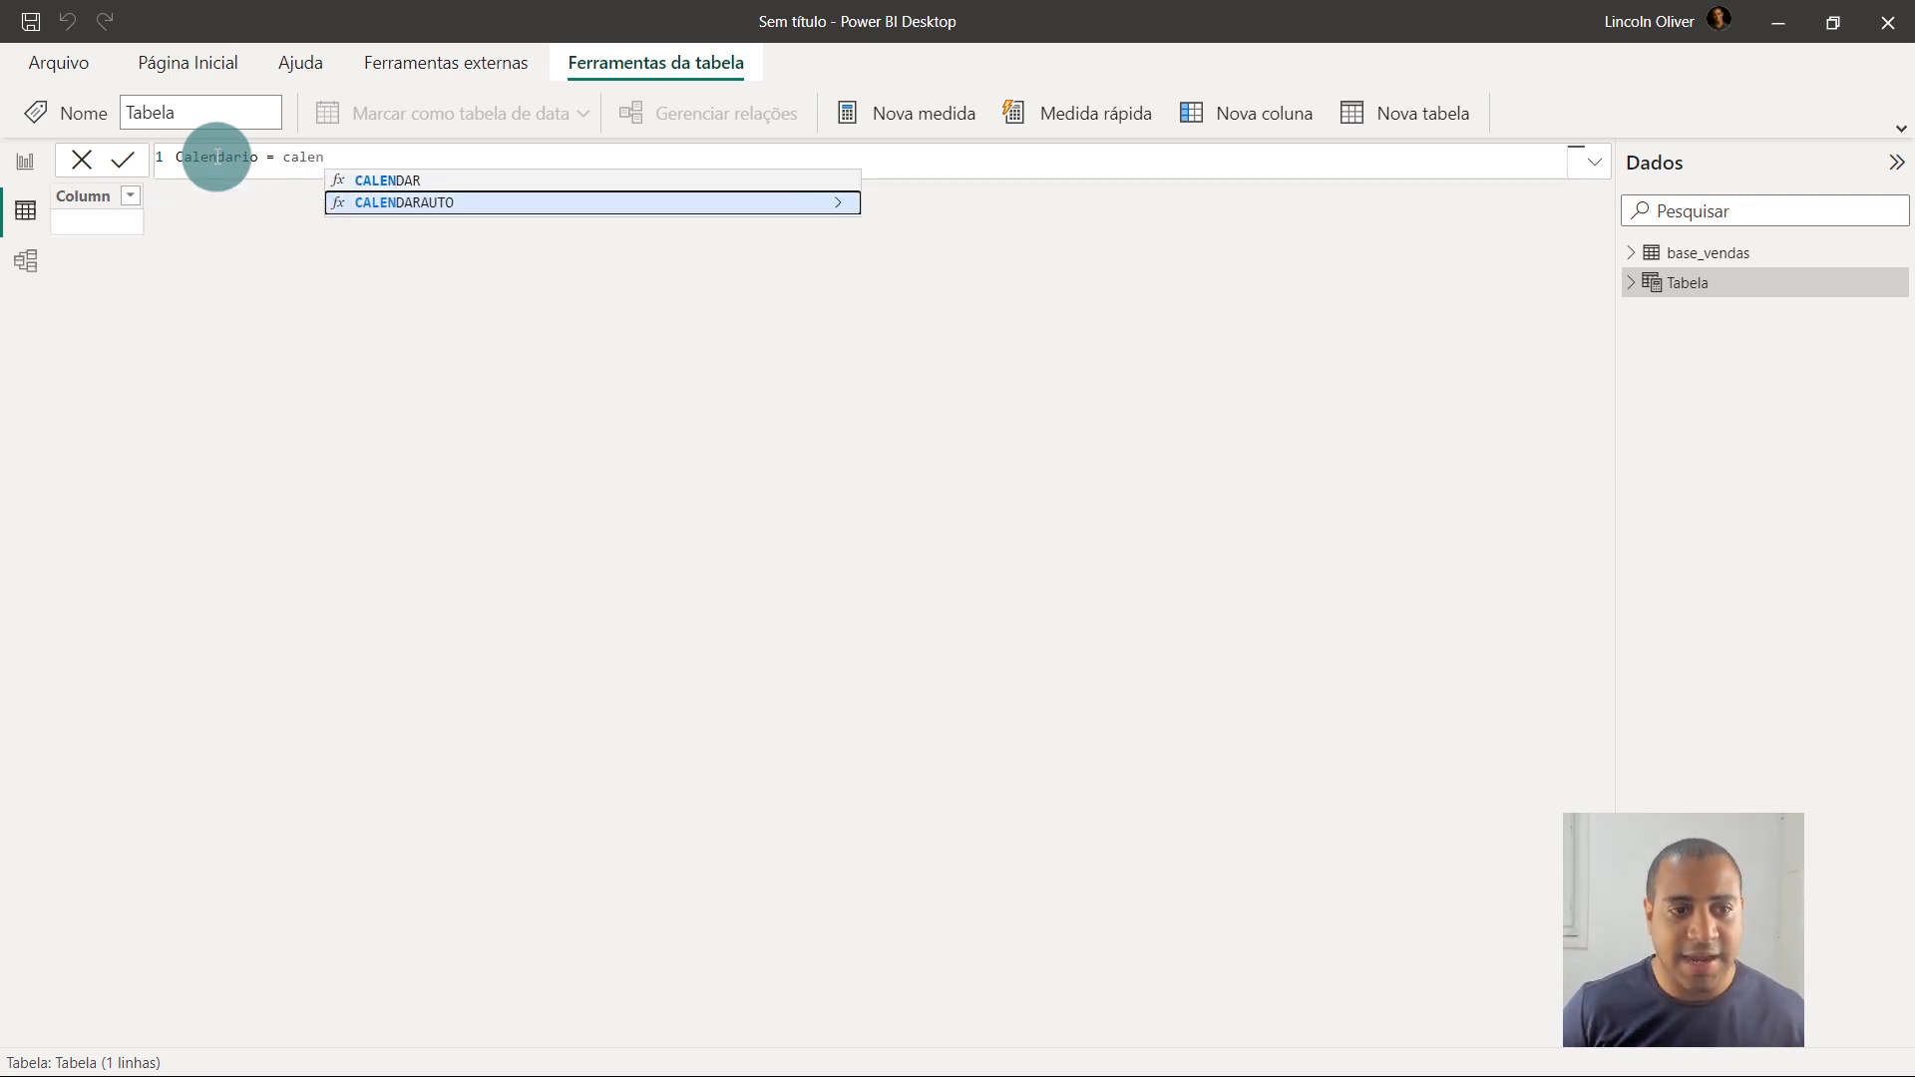
key("Tab")
type(")")
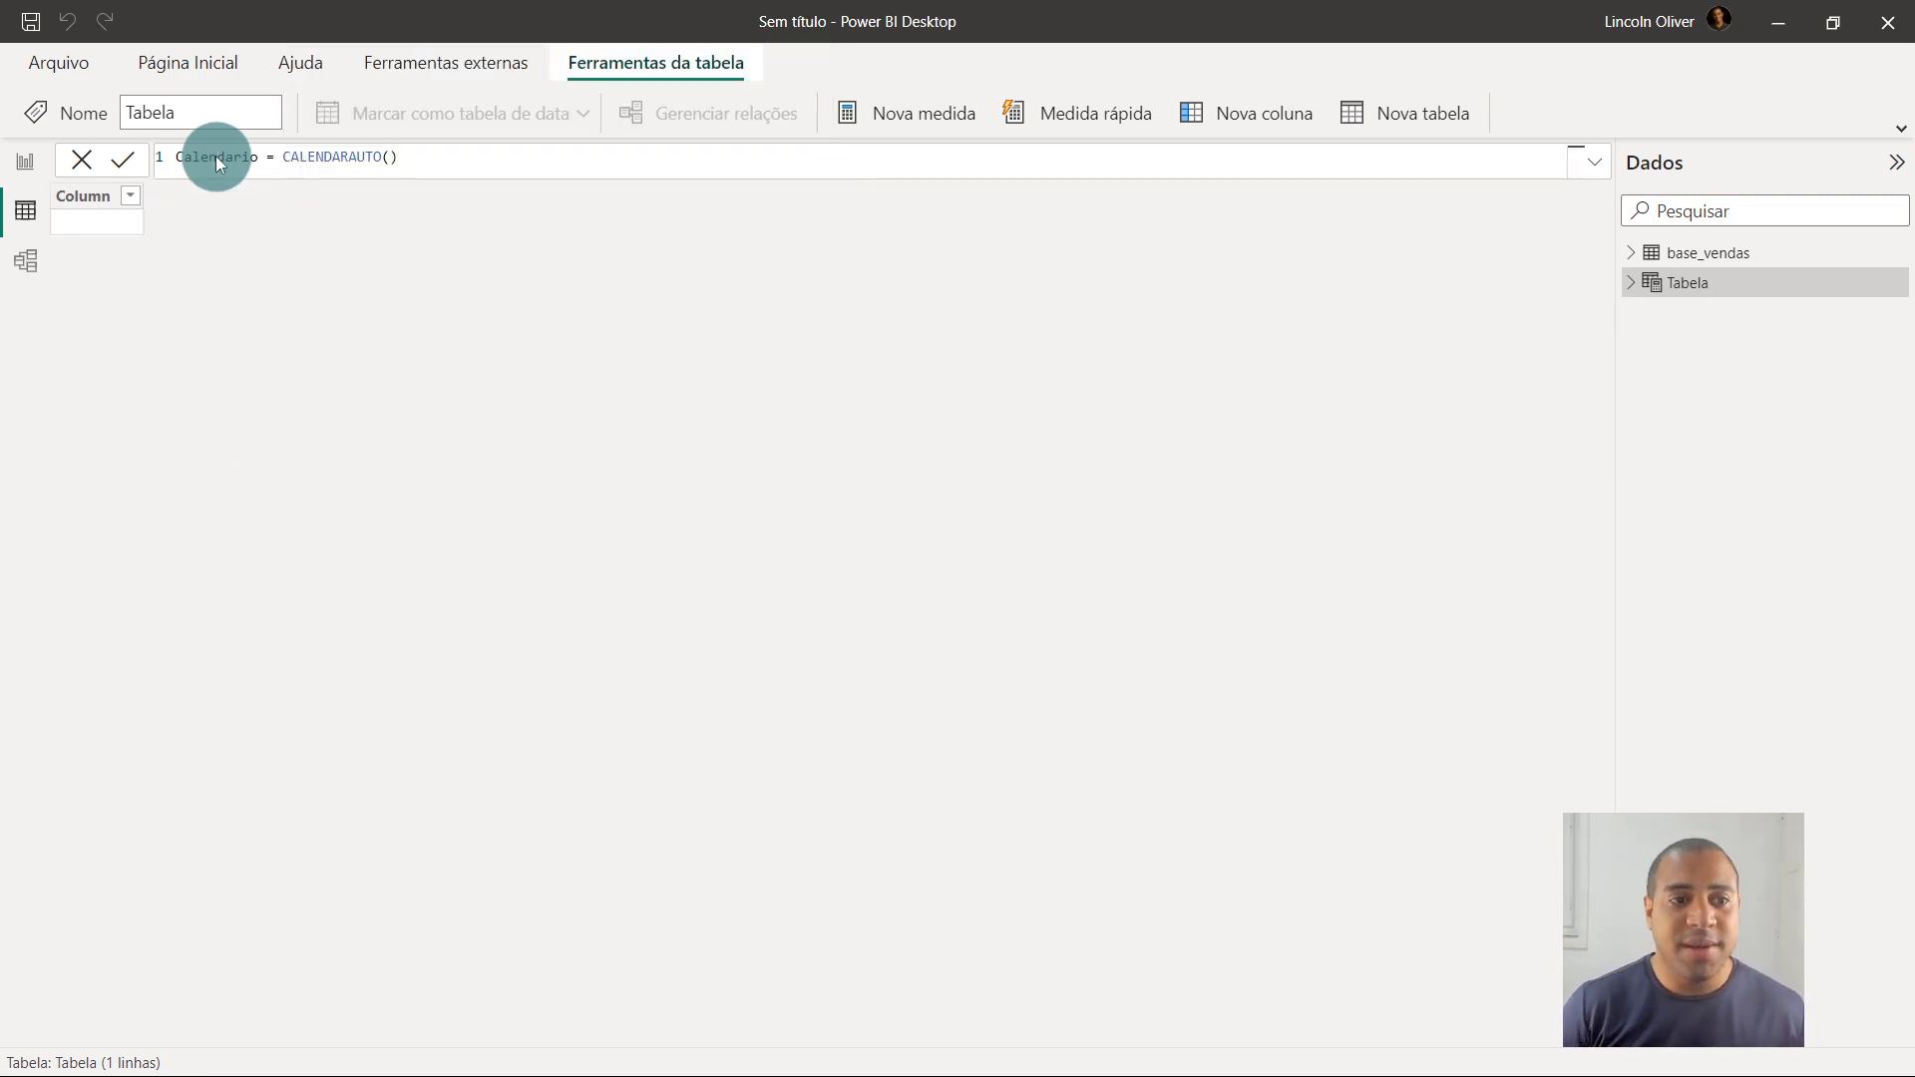
key("Return")
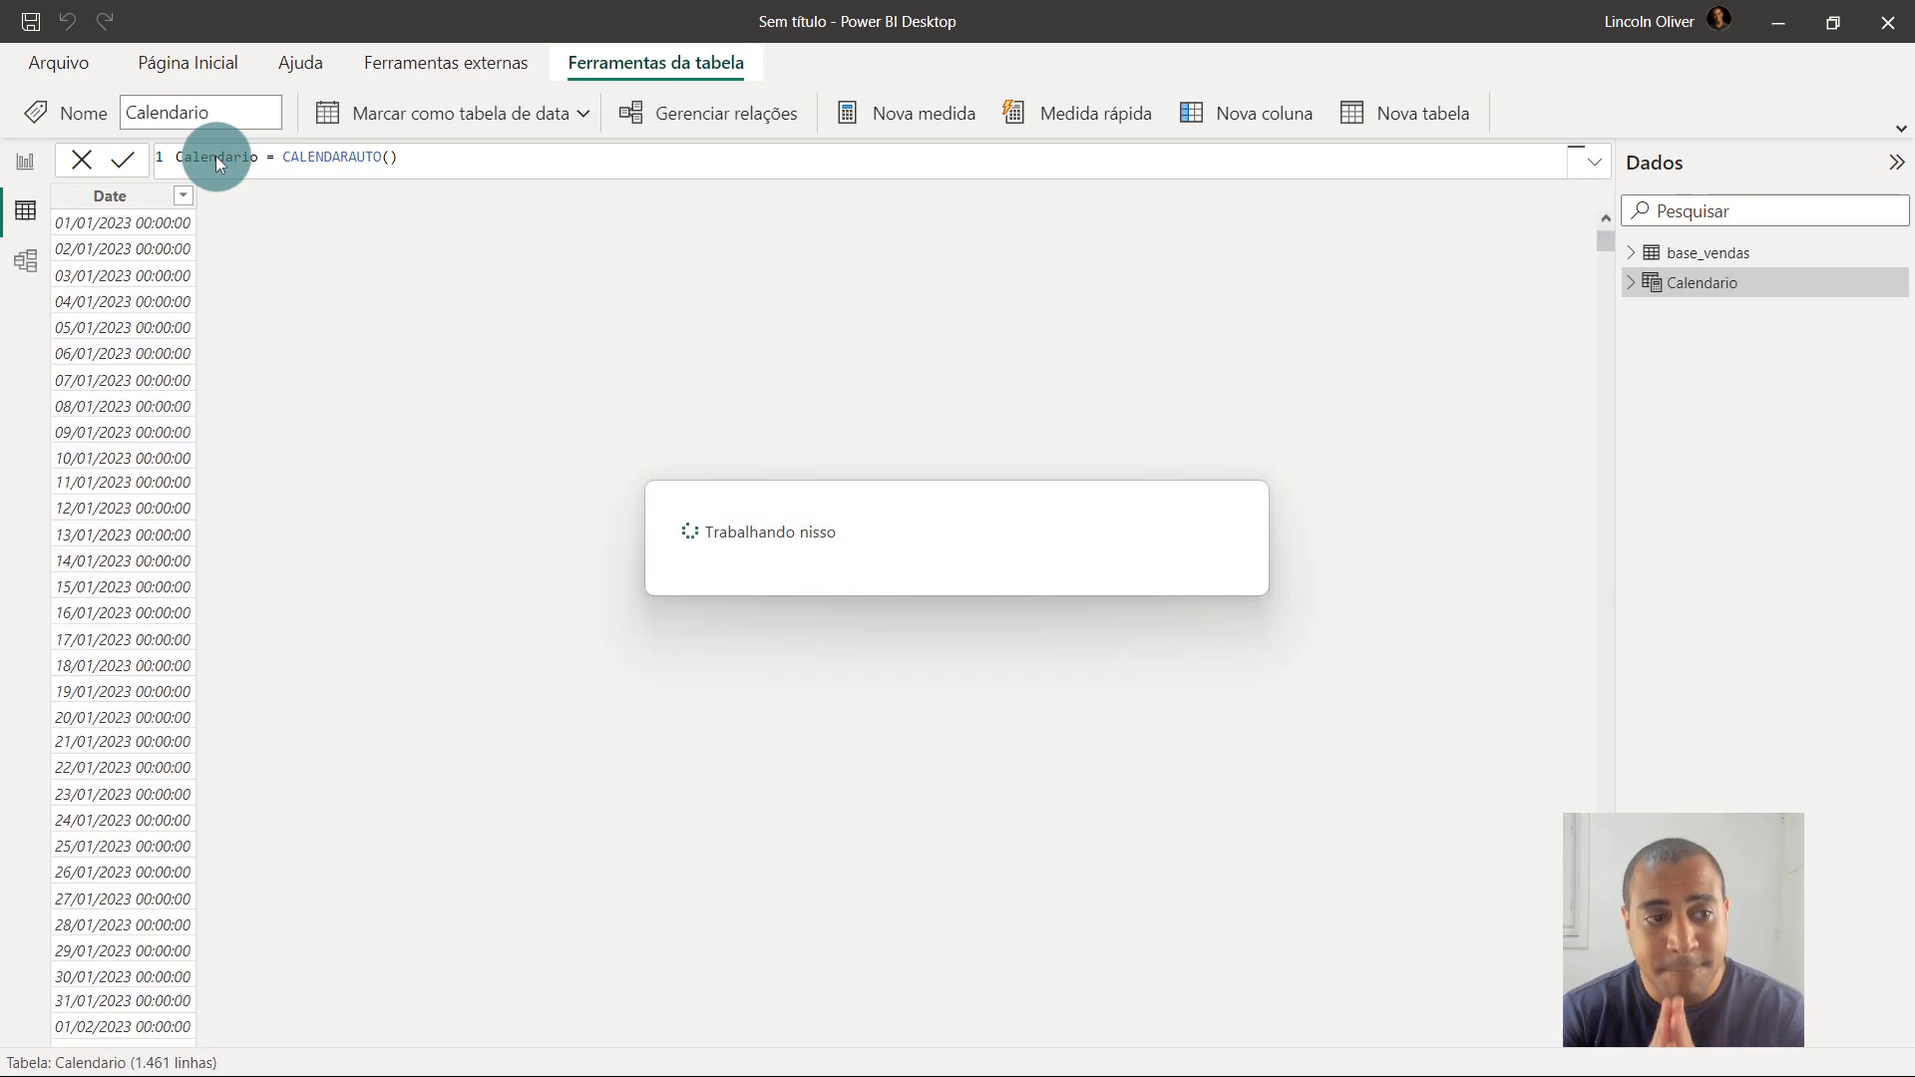
Check the date range of the Calendario table by sorting its Date column in descending and then ascending order
left_click(182, 195)
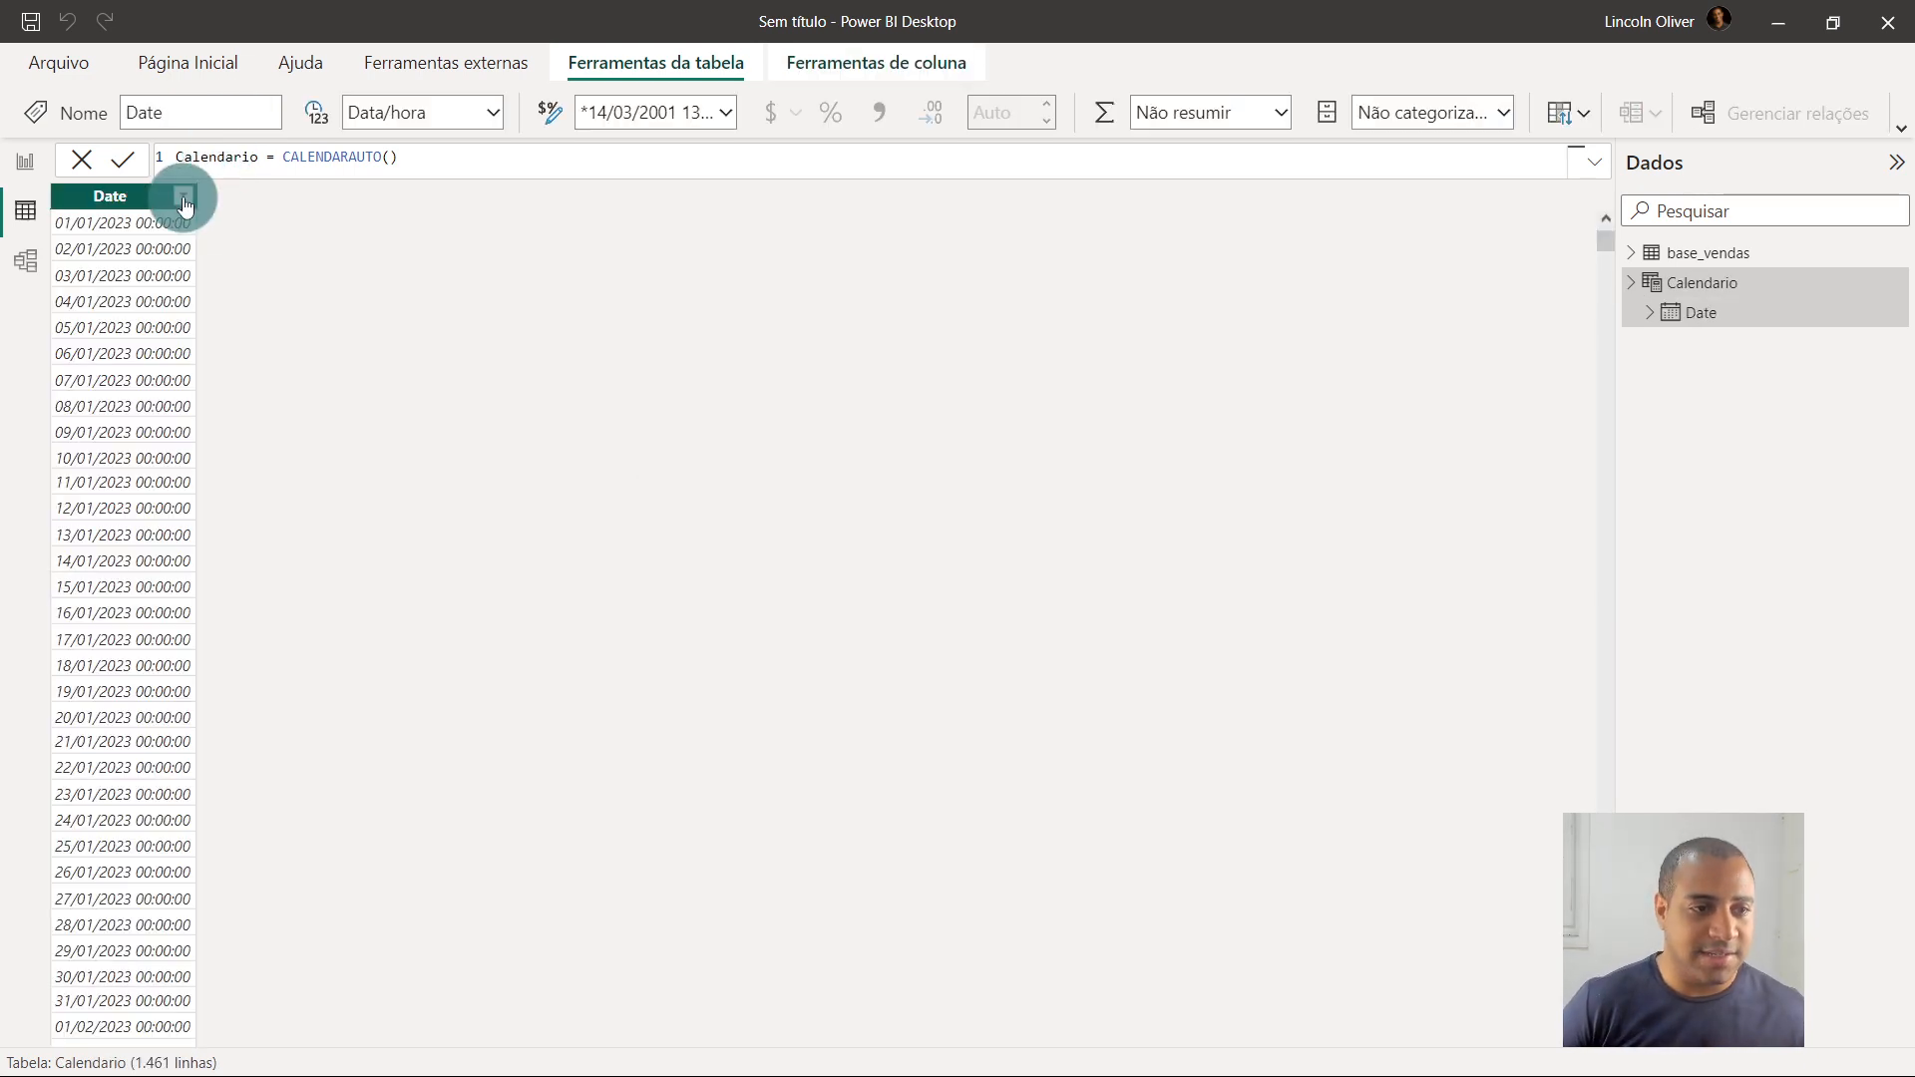
scroll(462, 530, "down", 15)
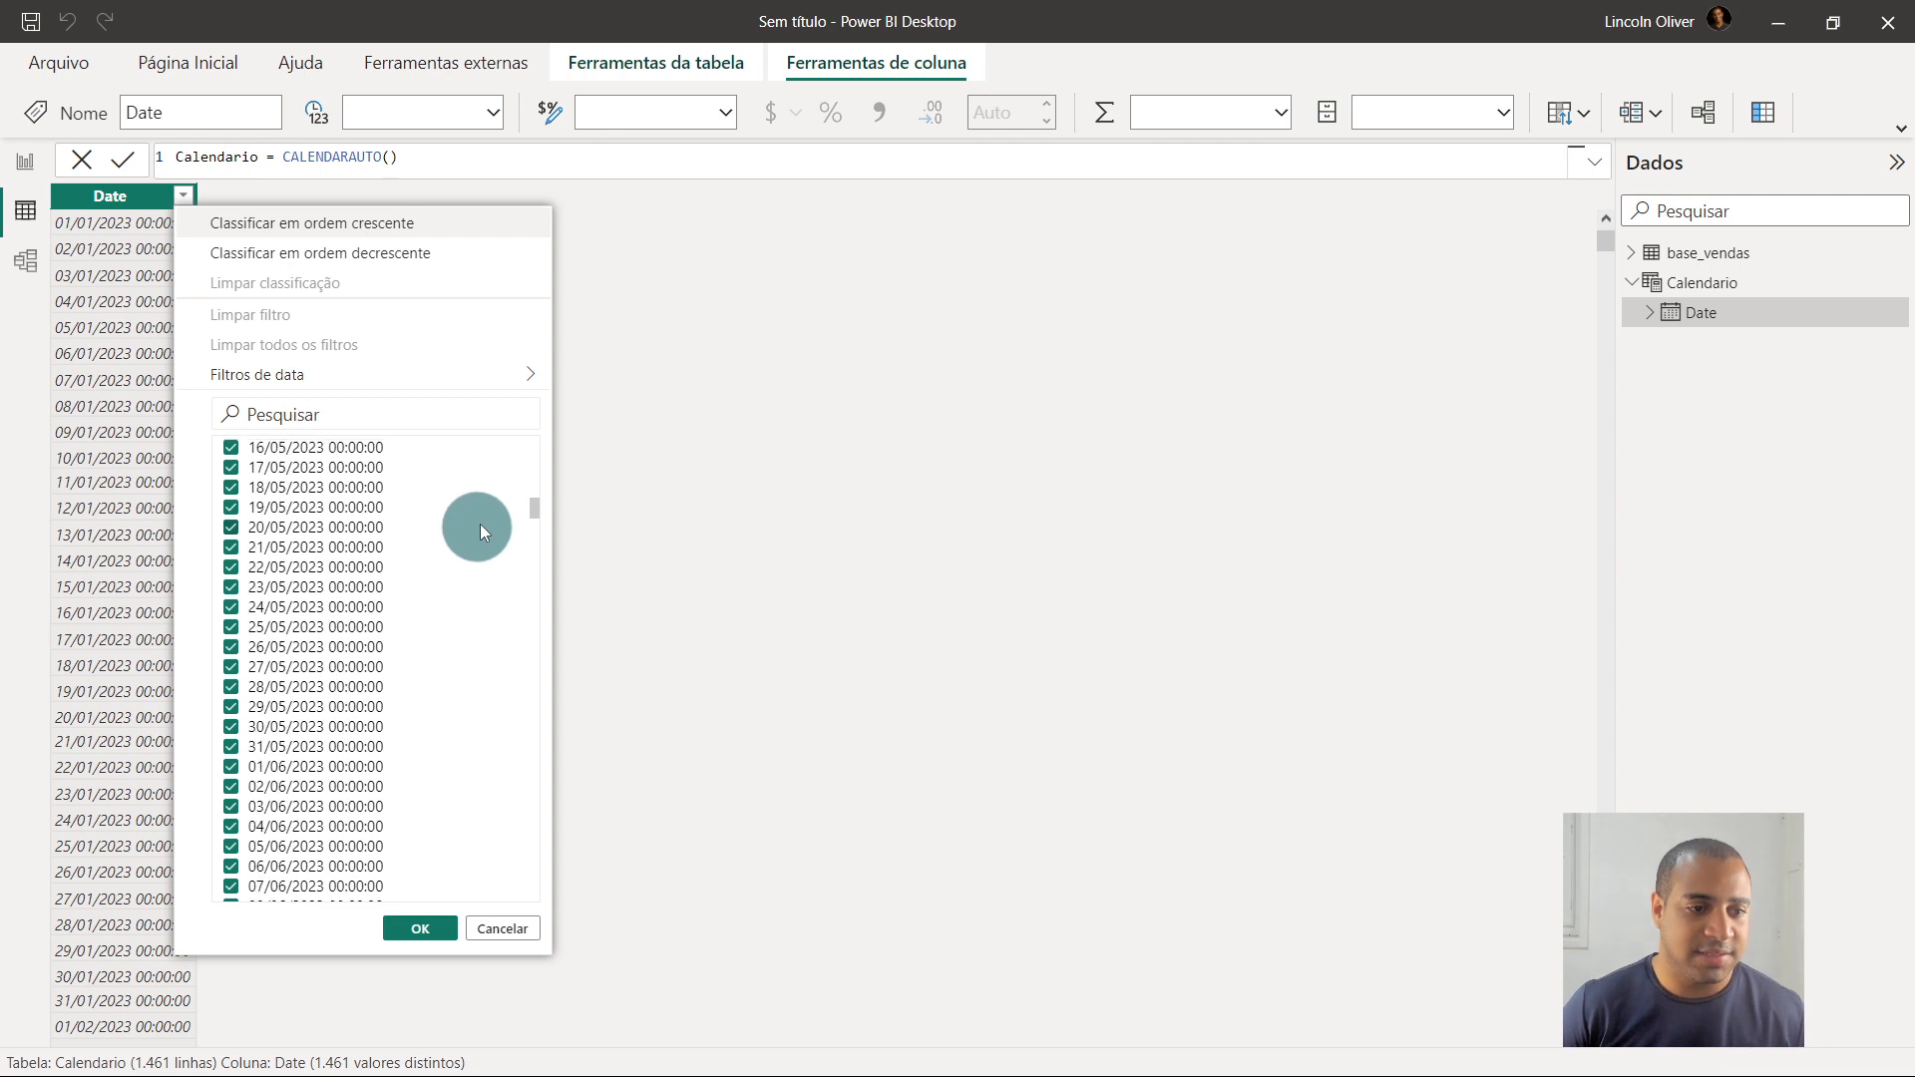
left_click(114, 200)
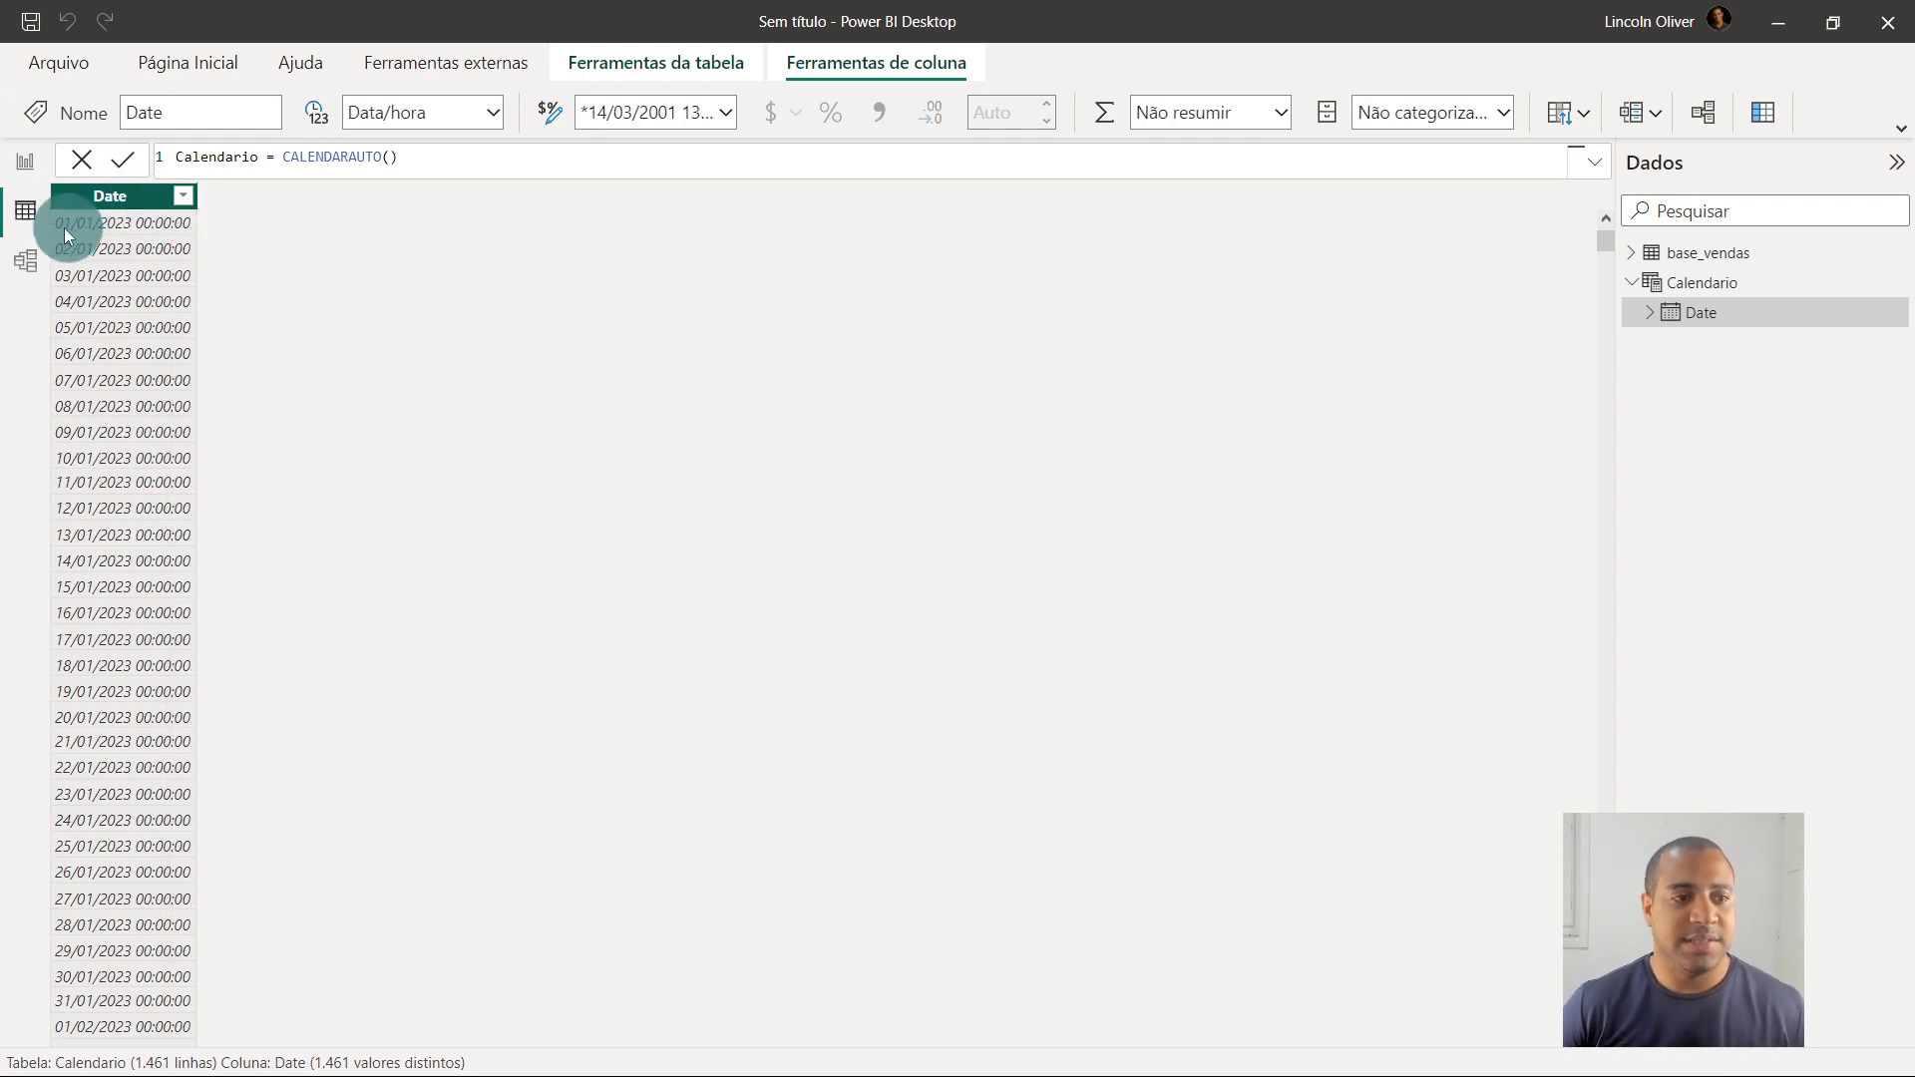
left_click(182, 195)
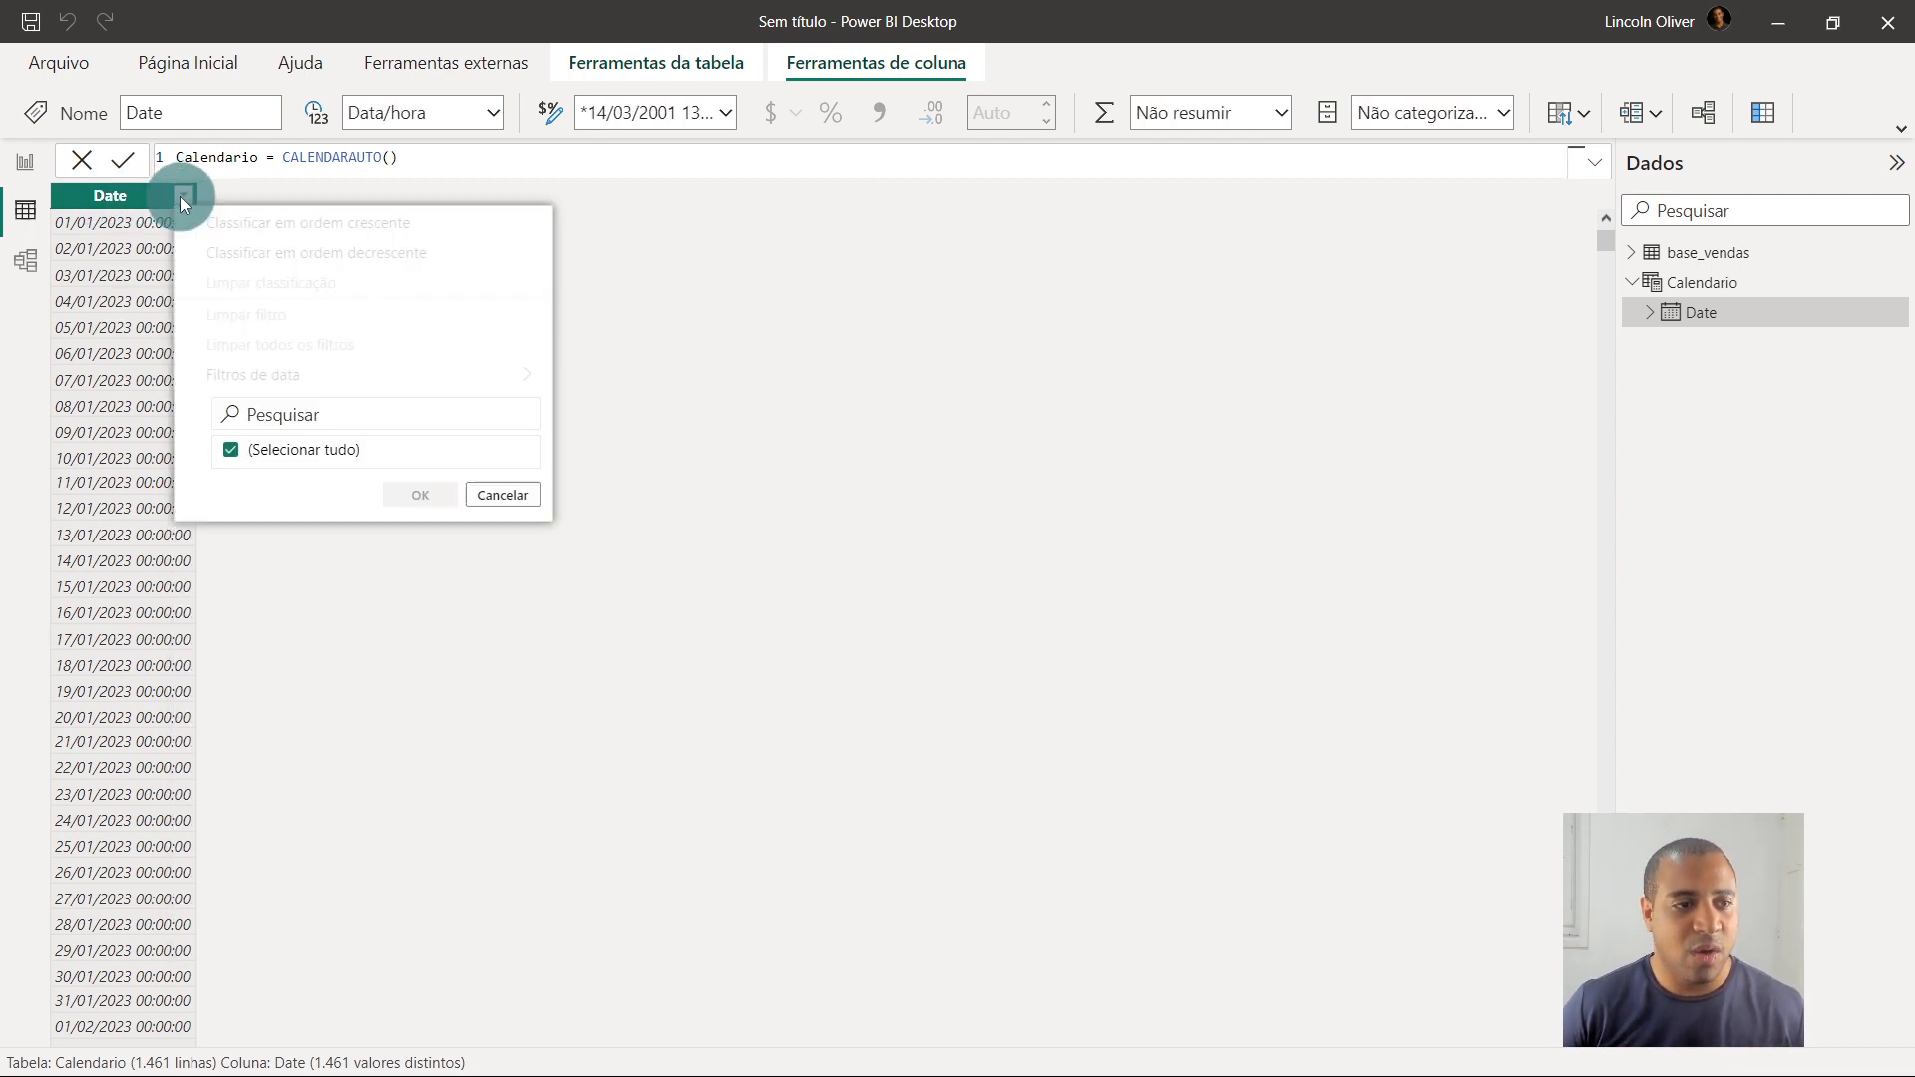
left_click(278, 252)
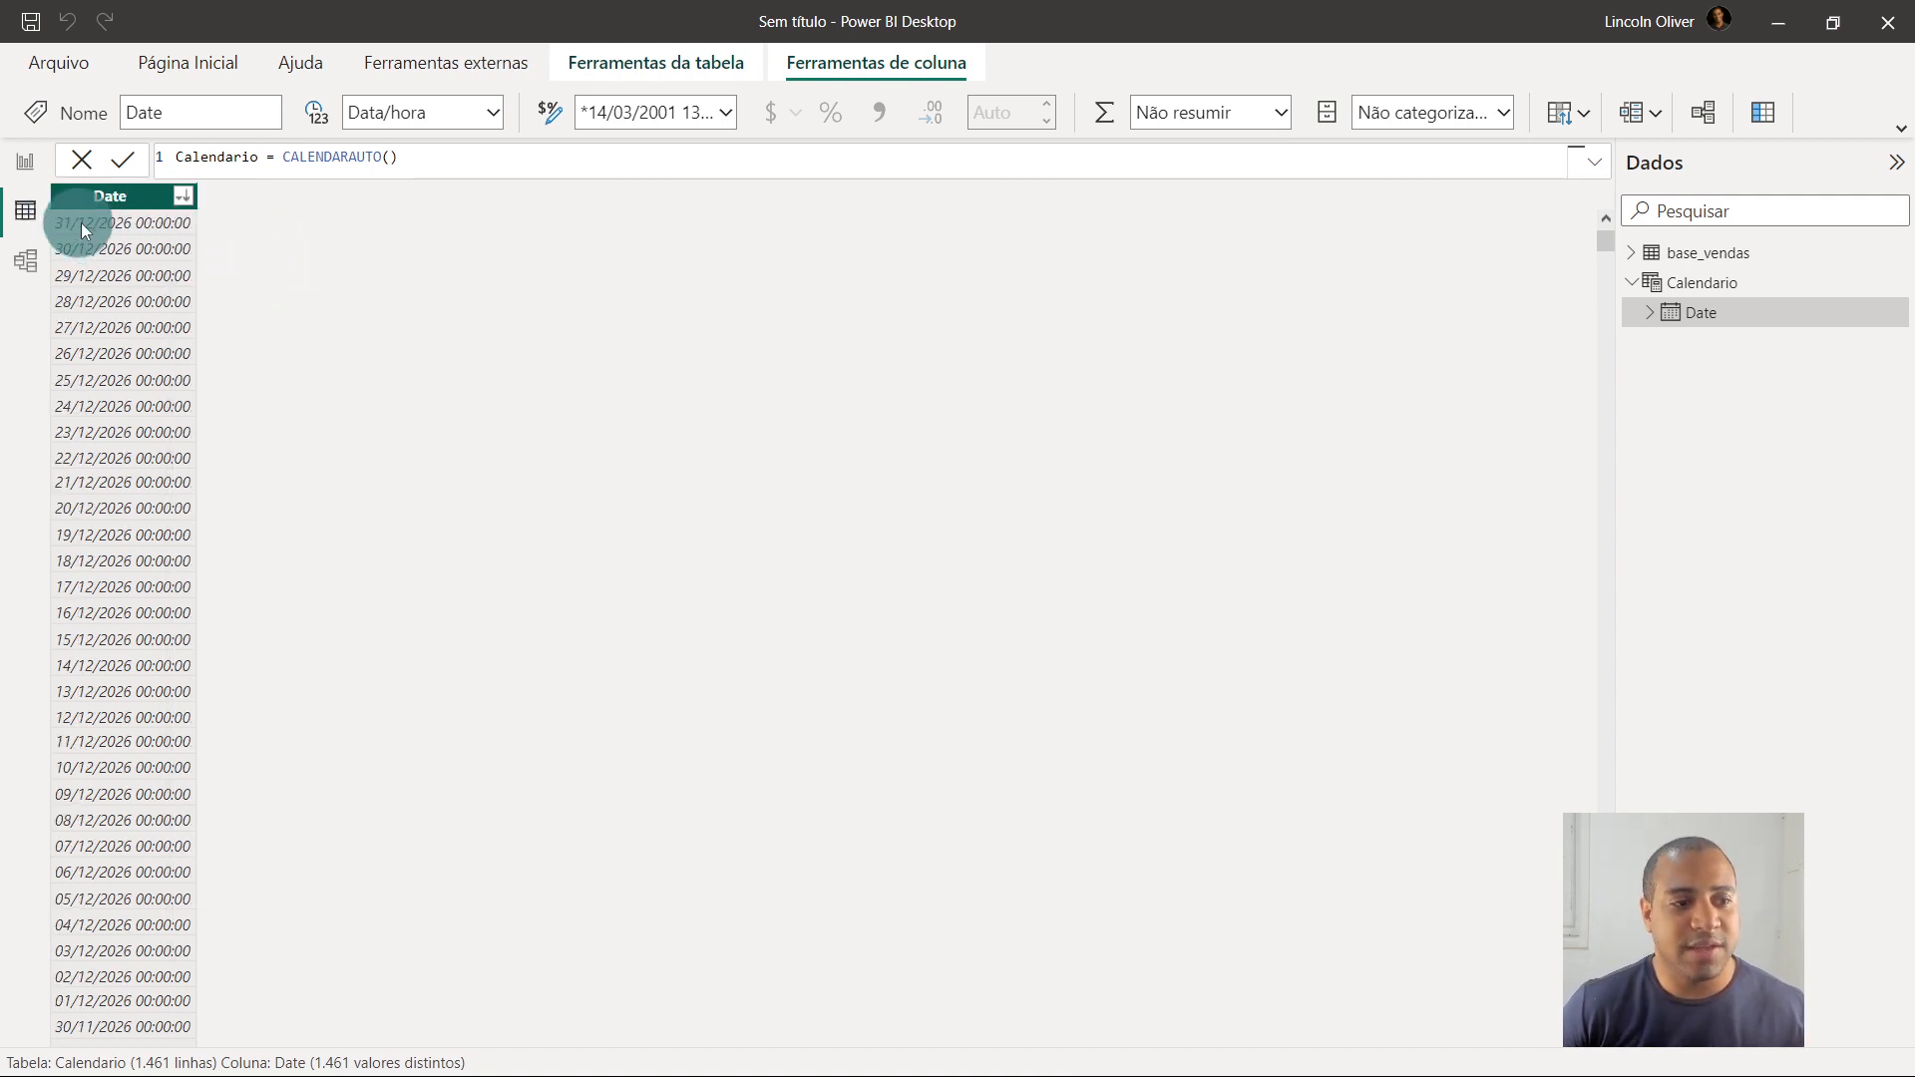
left_click(183, 196)
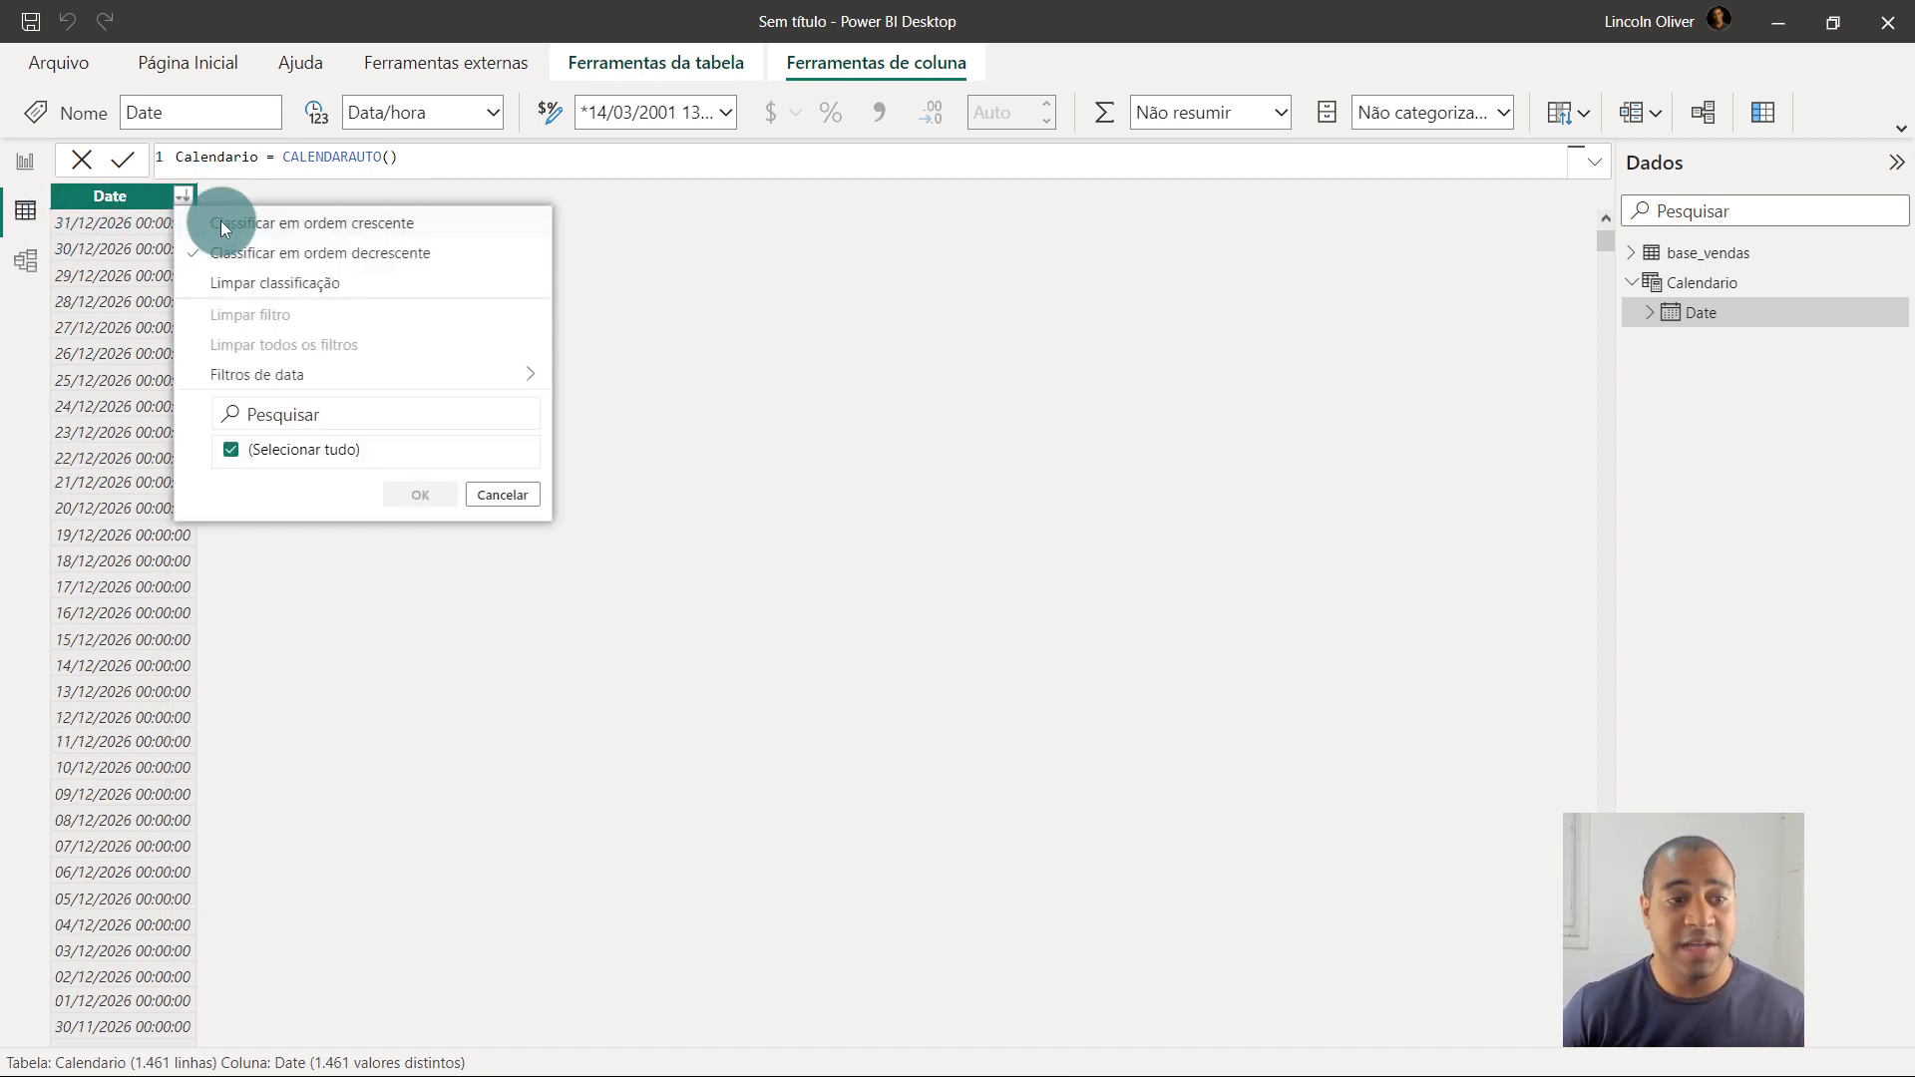
left_click(222, 224)
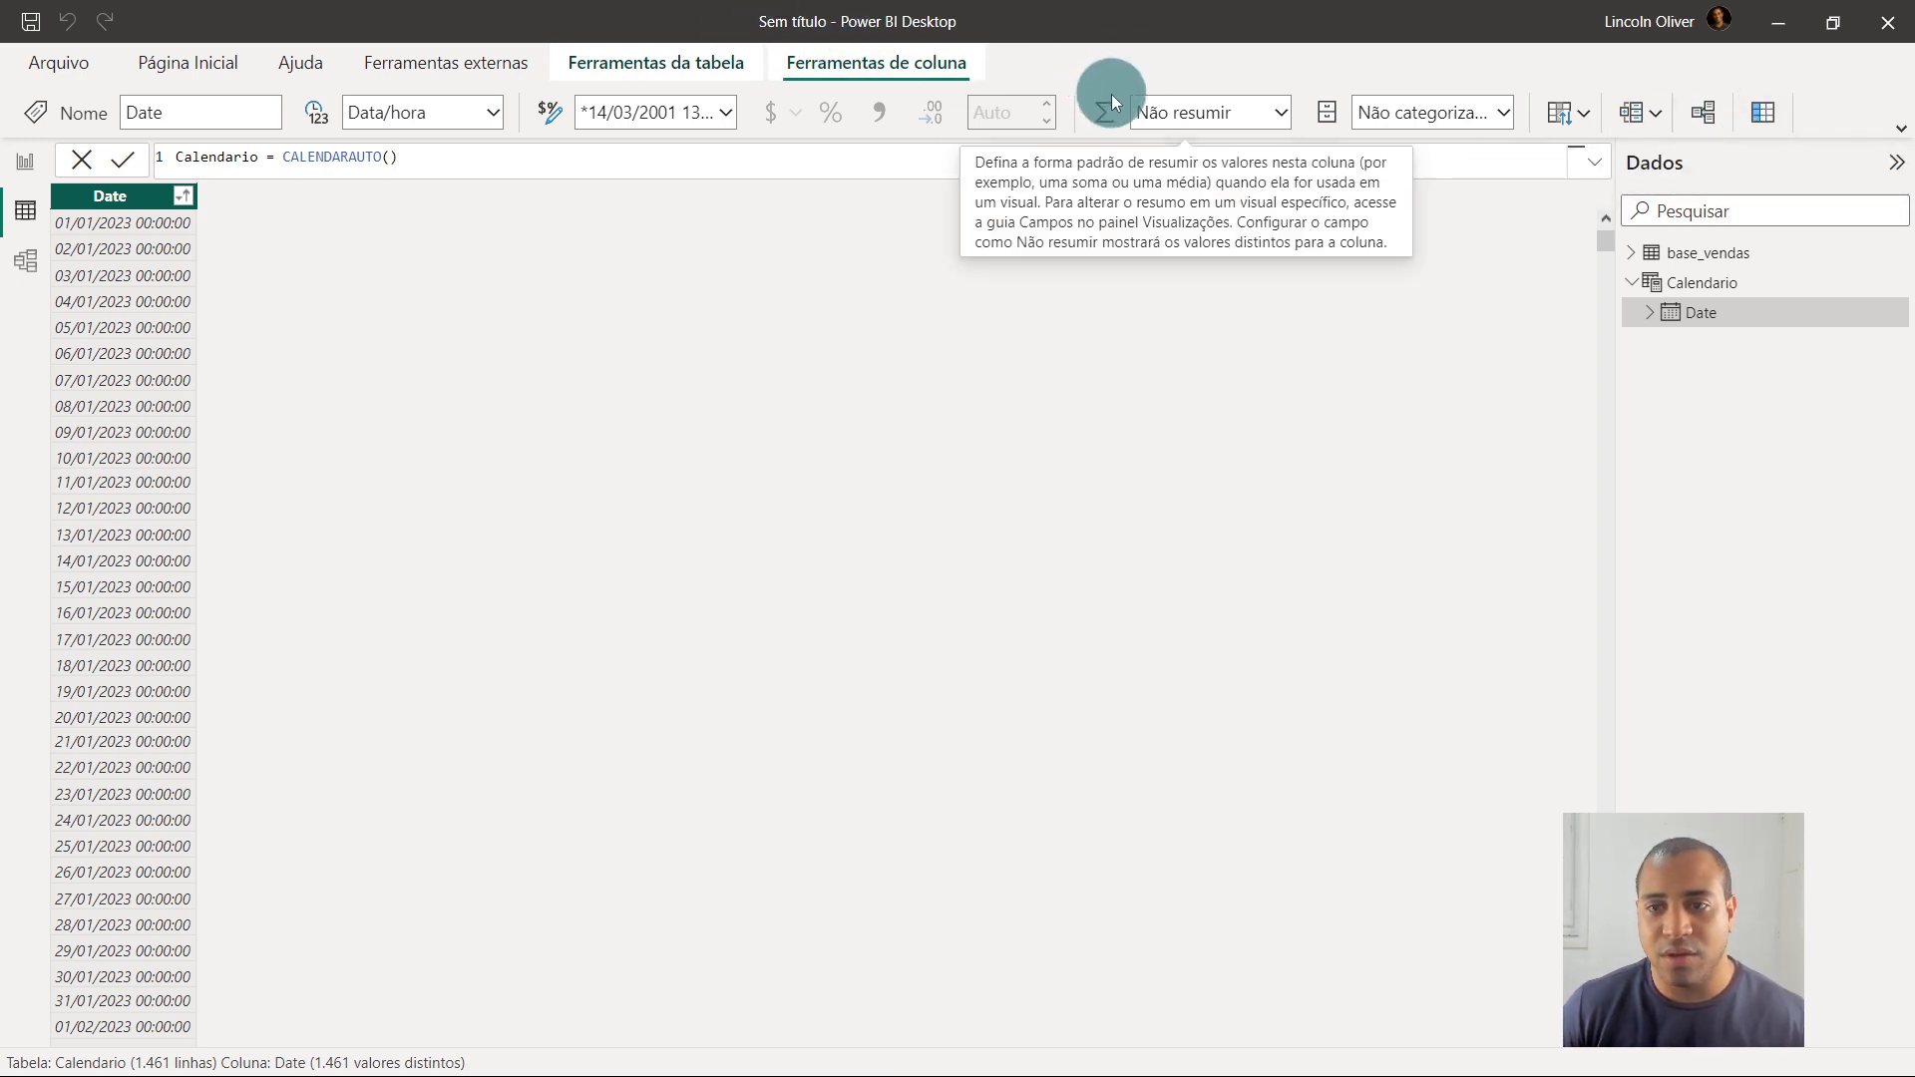
Add a calculated column named Numero da Semana to the Calendario table and begin its formula with the WEEKDAY function
left_click(1897, 127)
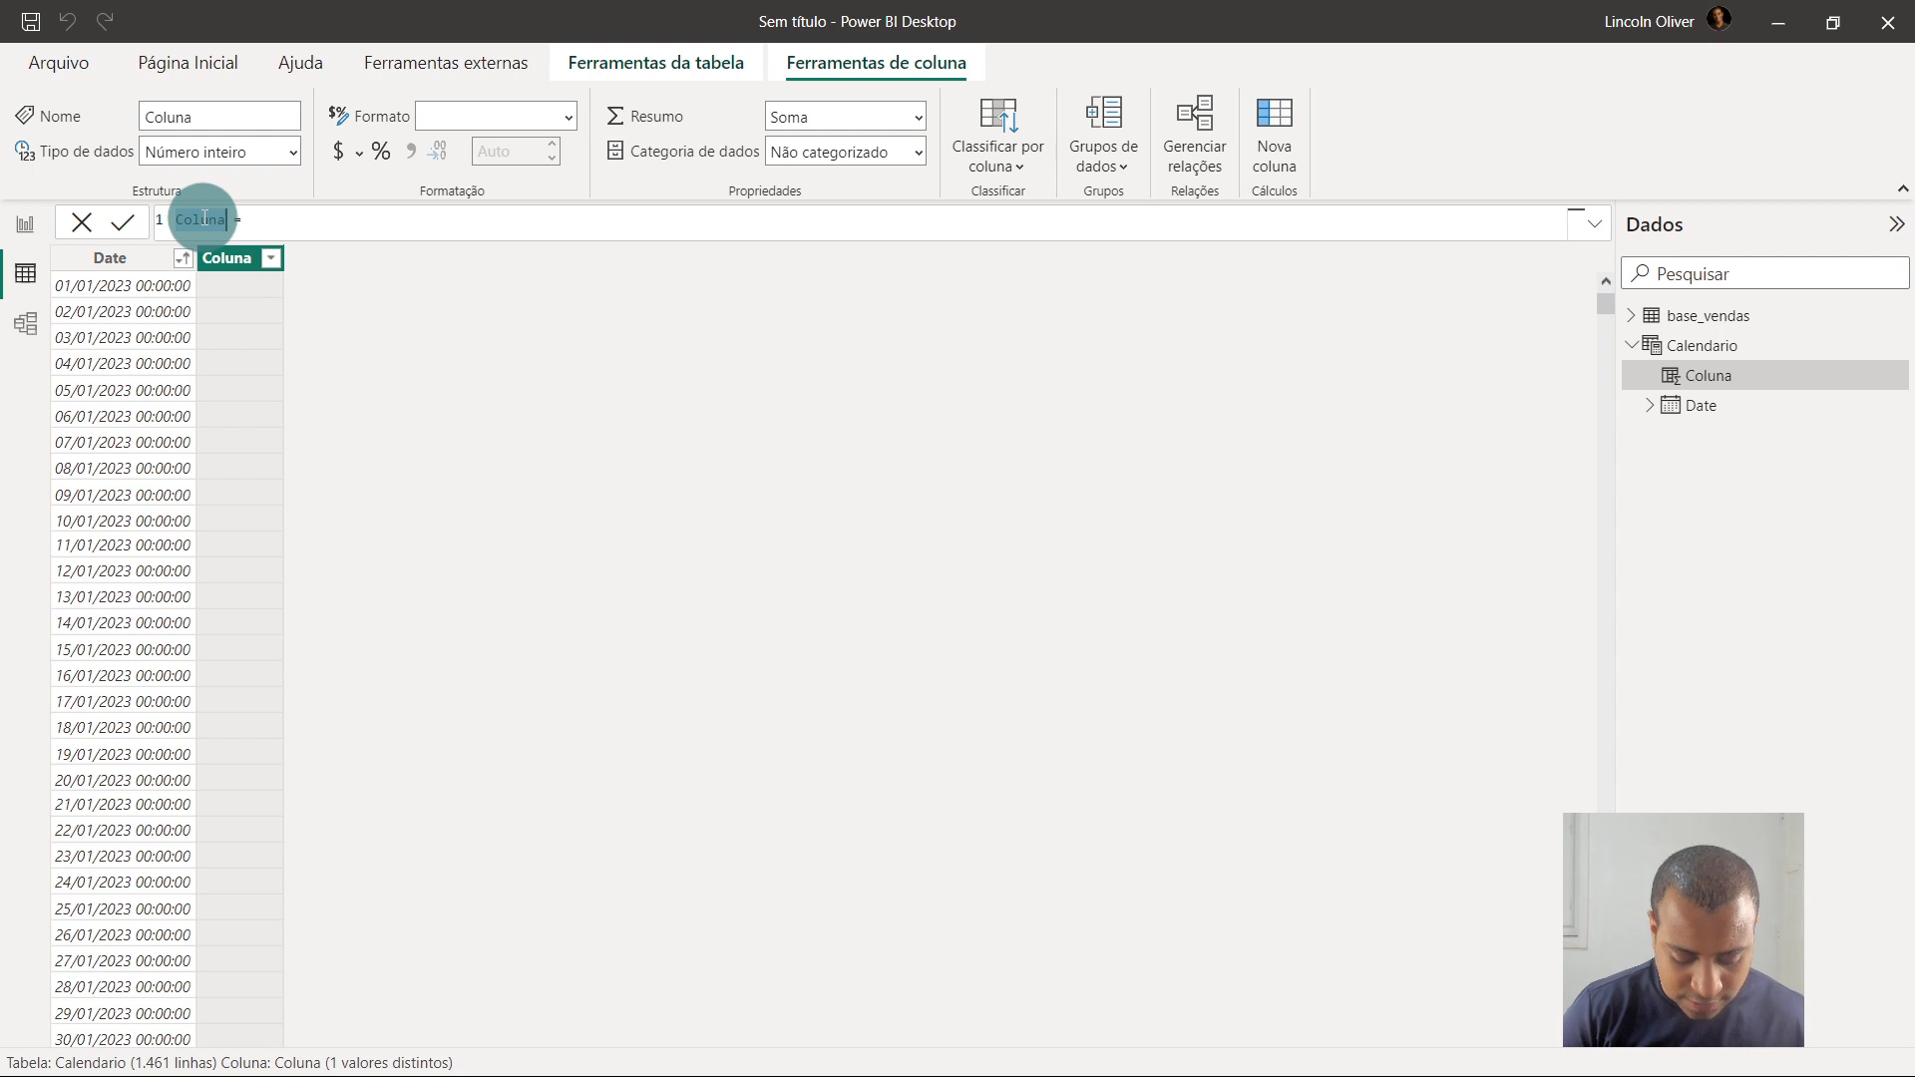
type("Número da ")
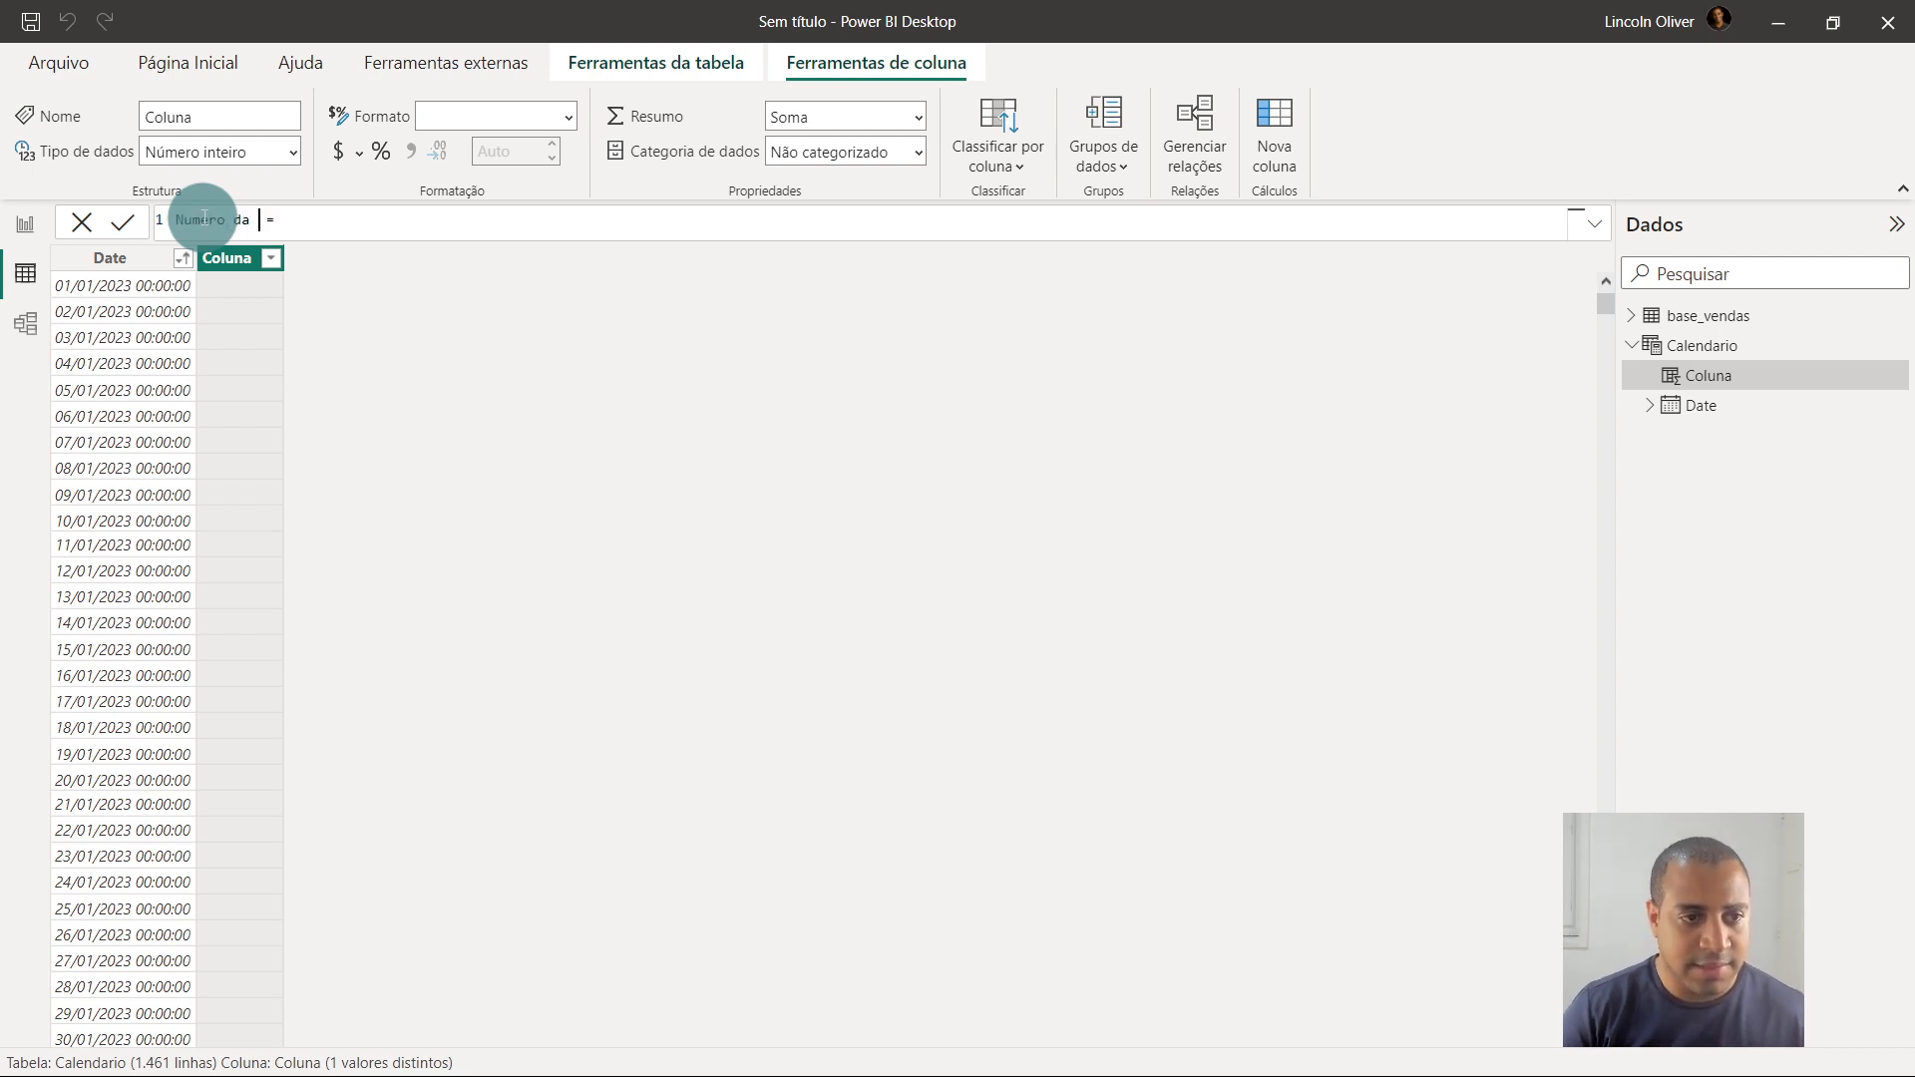
type("Semana = w")
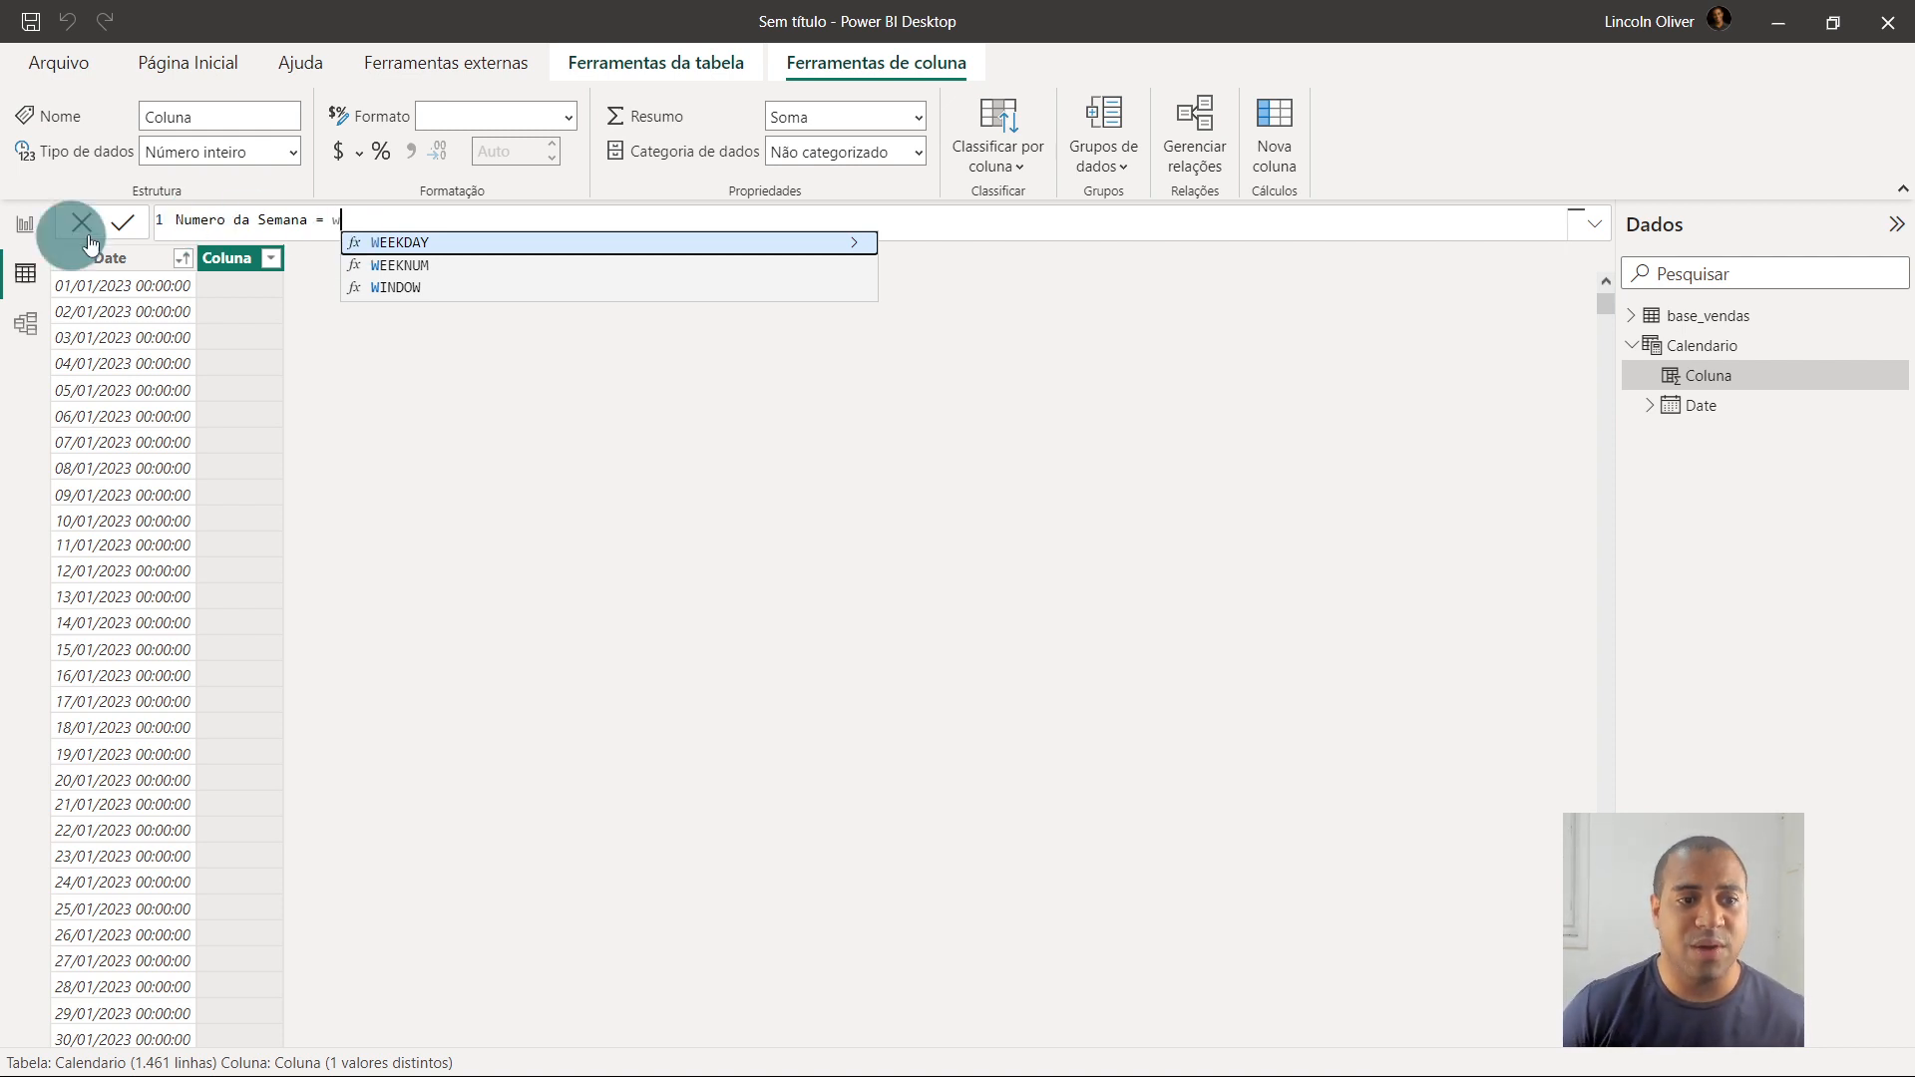
left_click(434, 243)
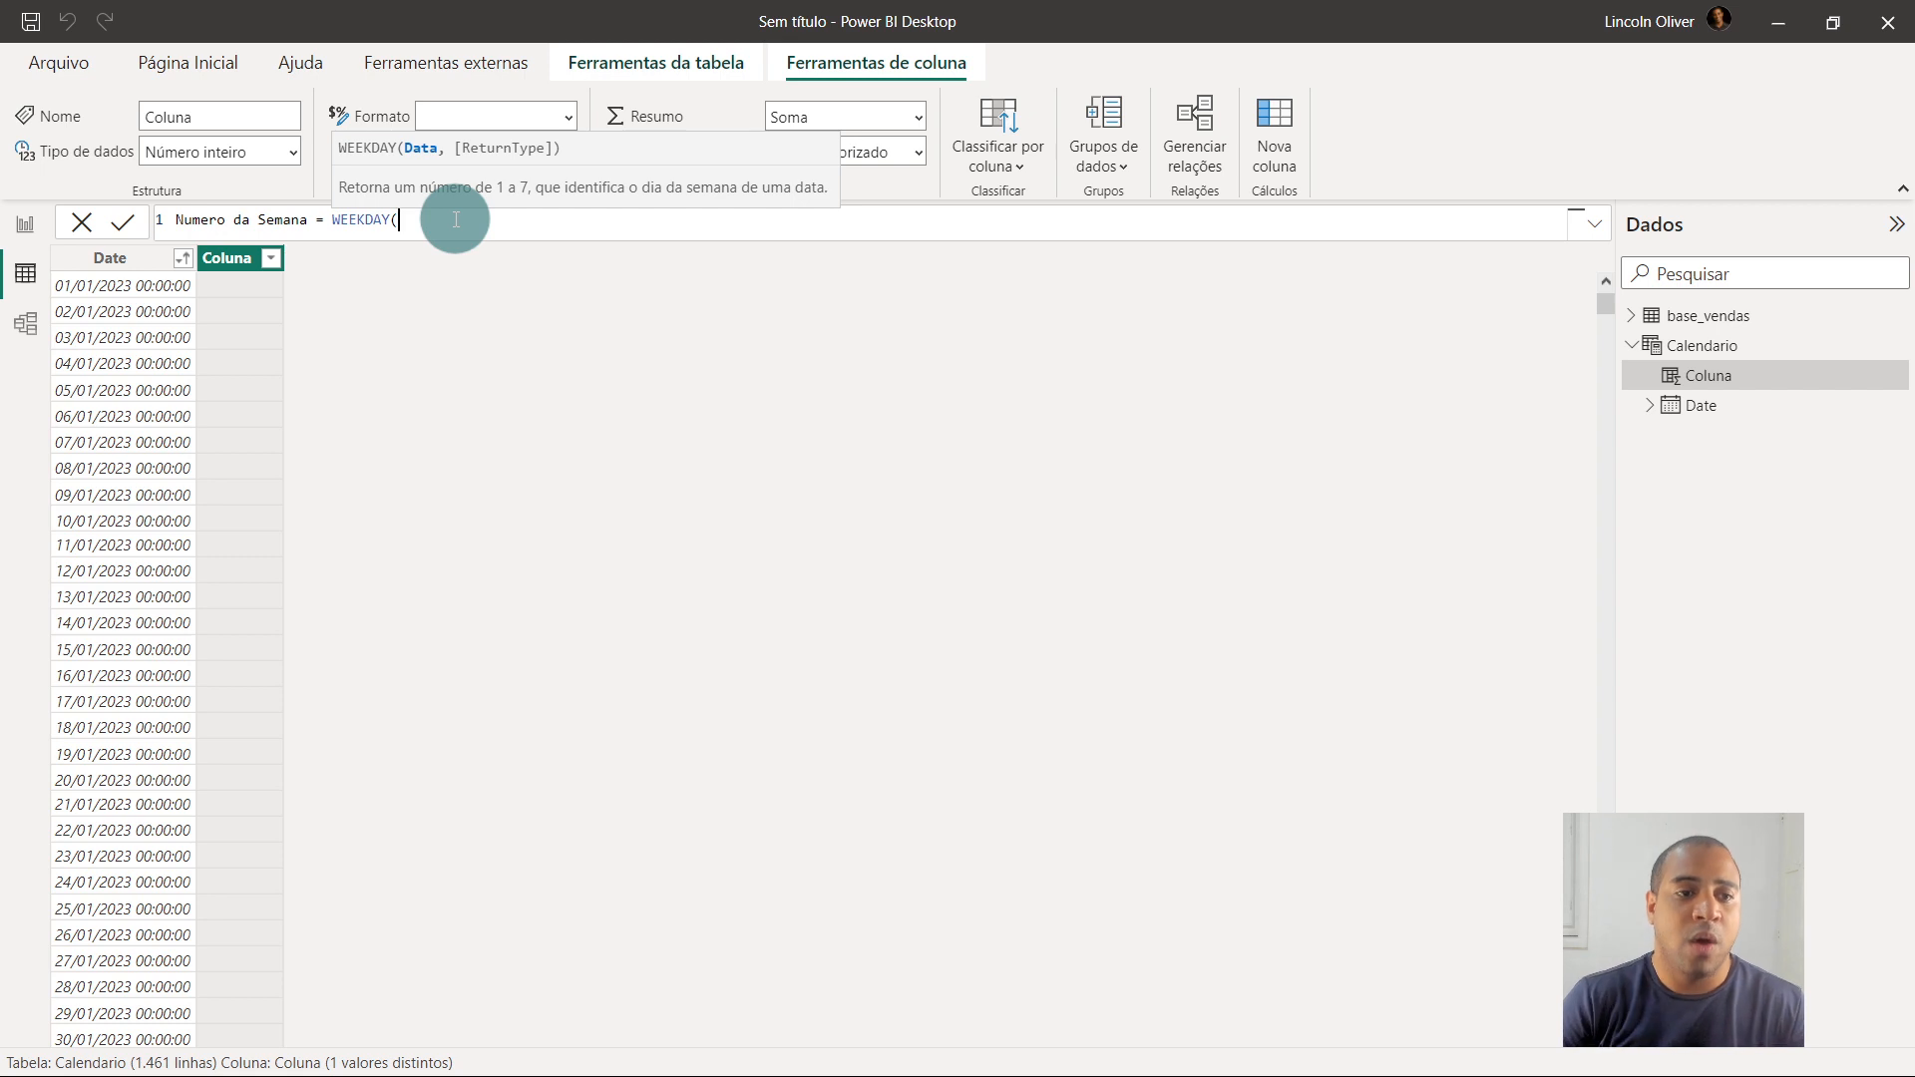
Try the WEEKNUM function in the new column's formula, and switch back to WEEKDAY
key("BackSpace")
key("BackSpace")
key("BackSpace")
key("BackSpace")
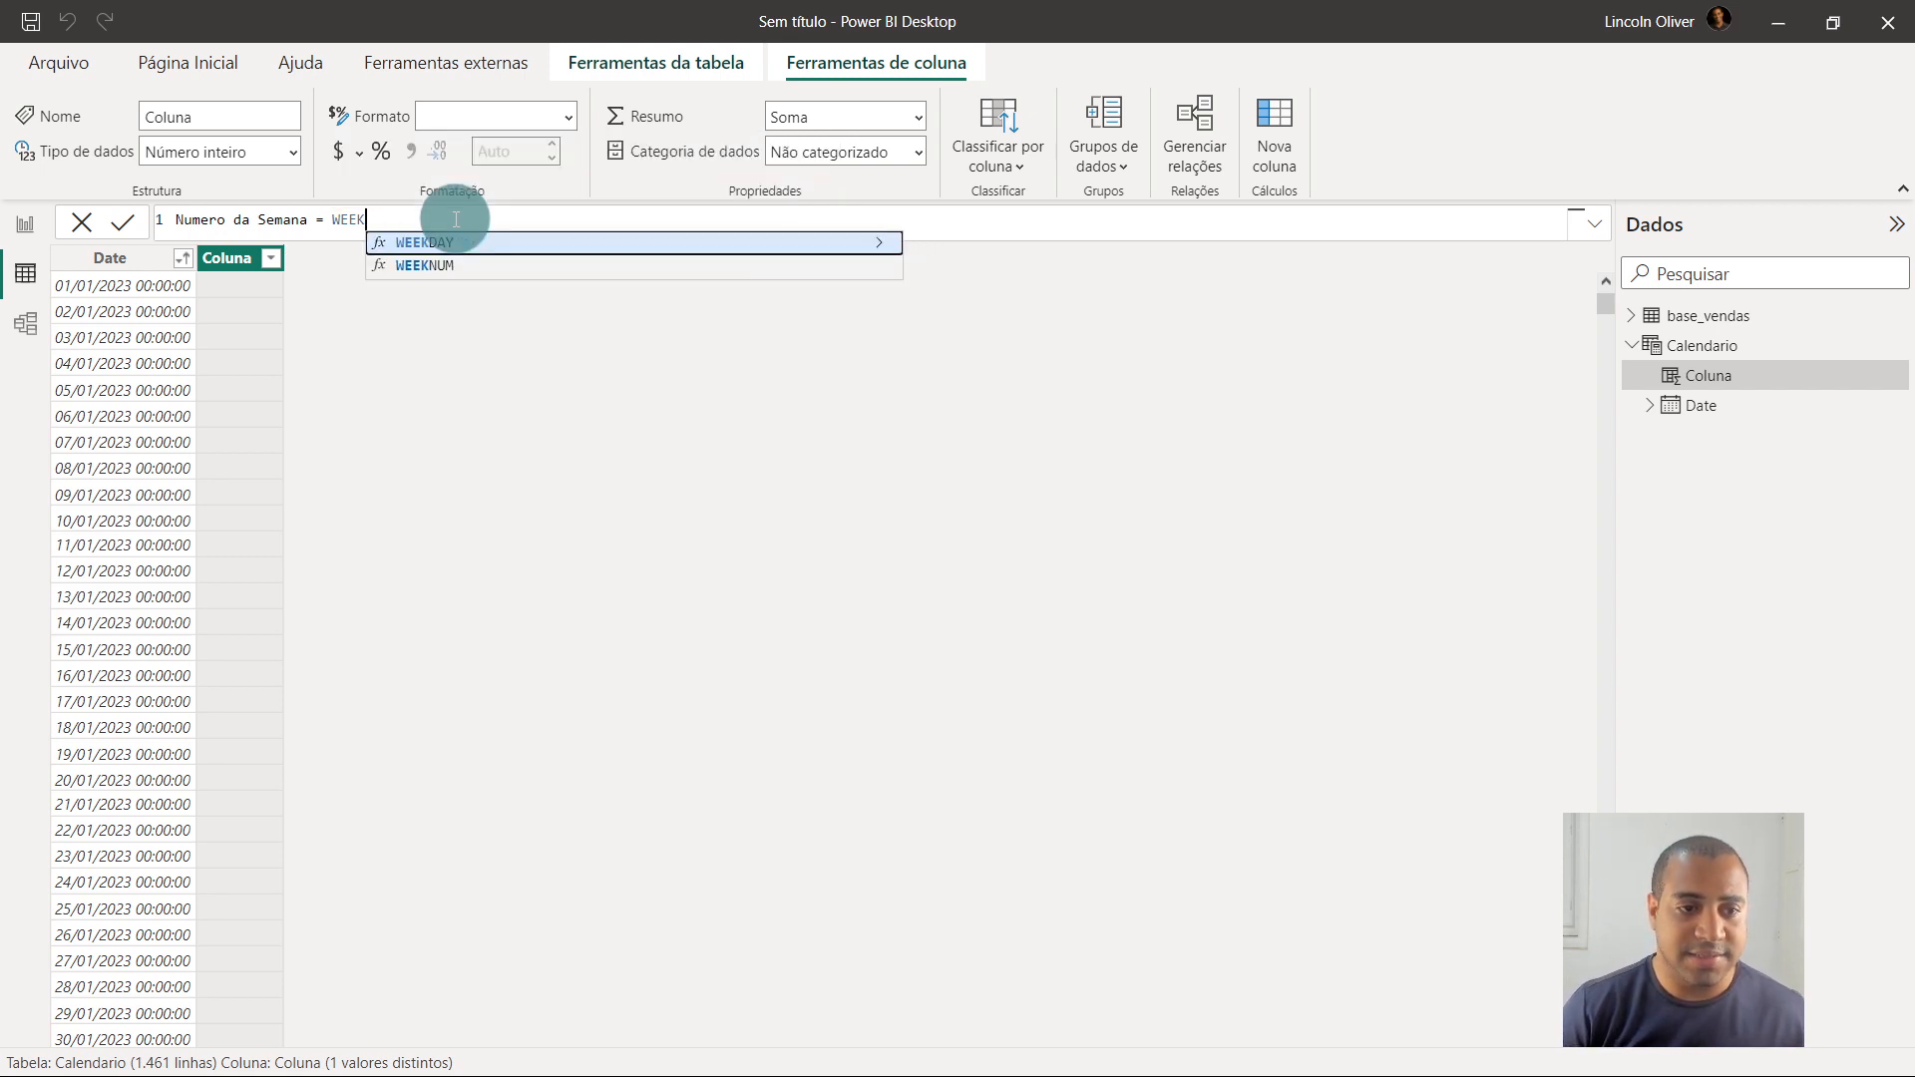
key("Down")
key("Tab")
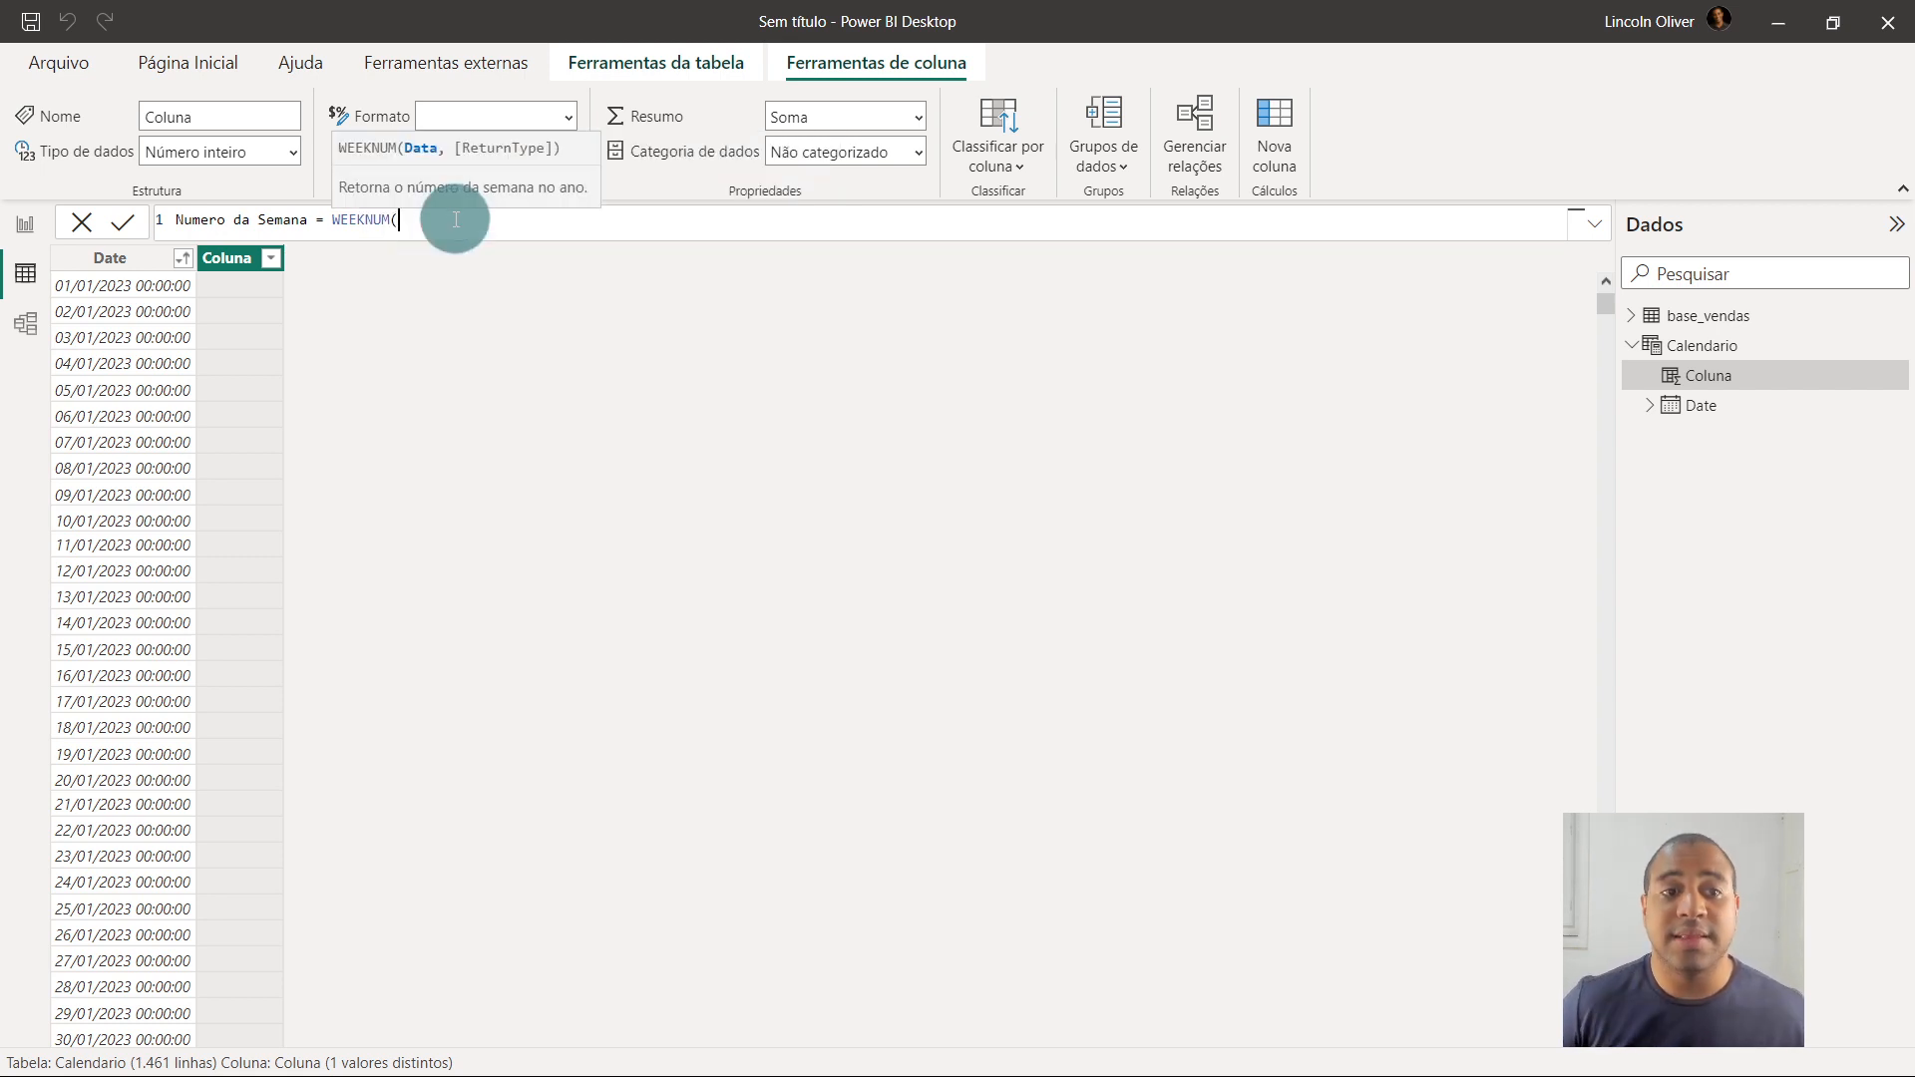
key("BackSpace")
key("BackSpace")
key("BackSpace")
key("BackSpace")
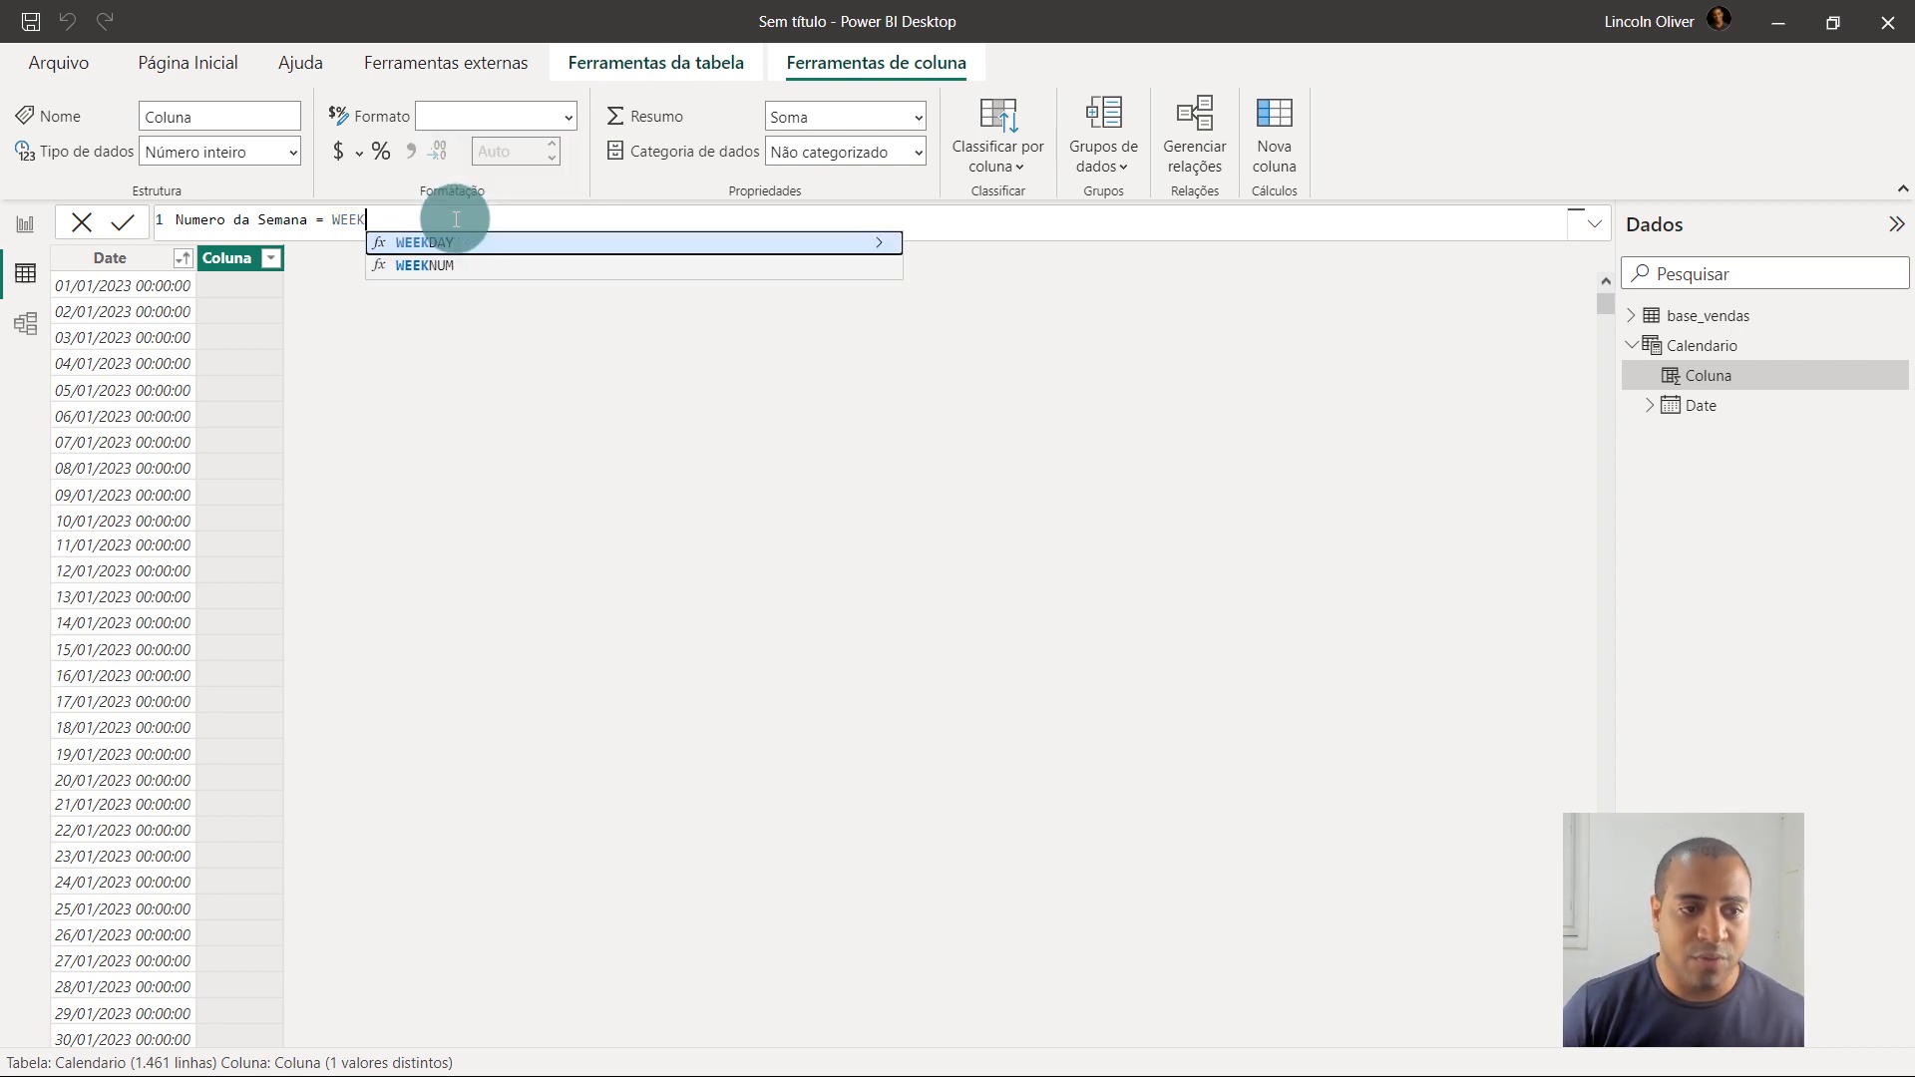
key("Tab")
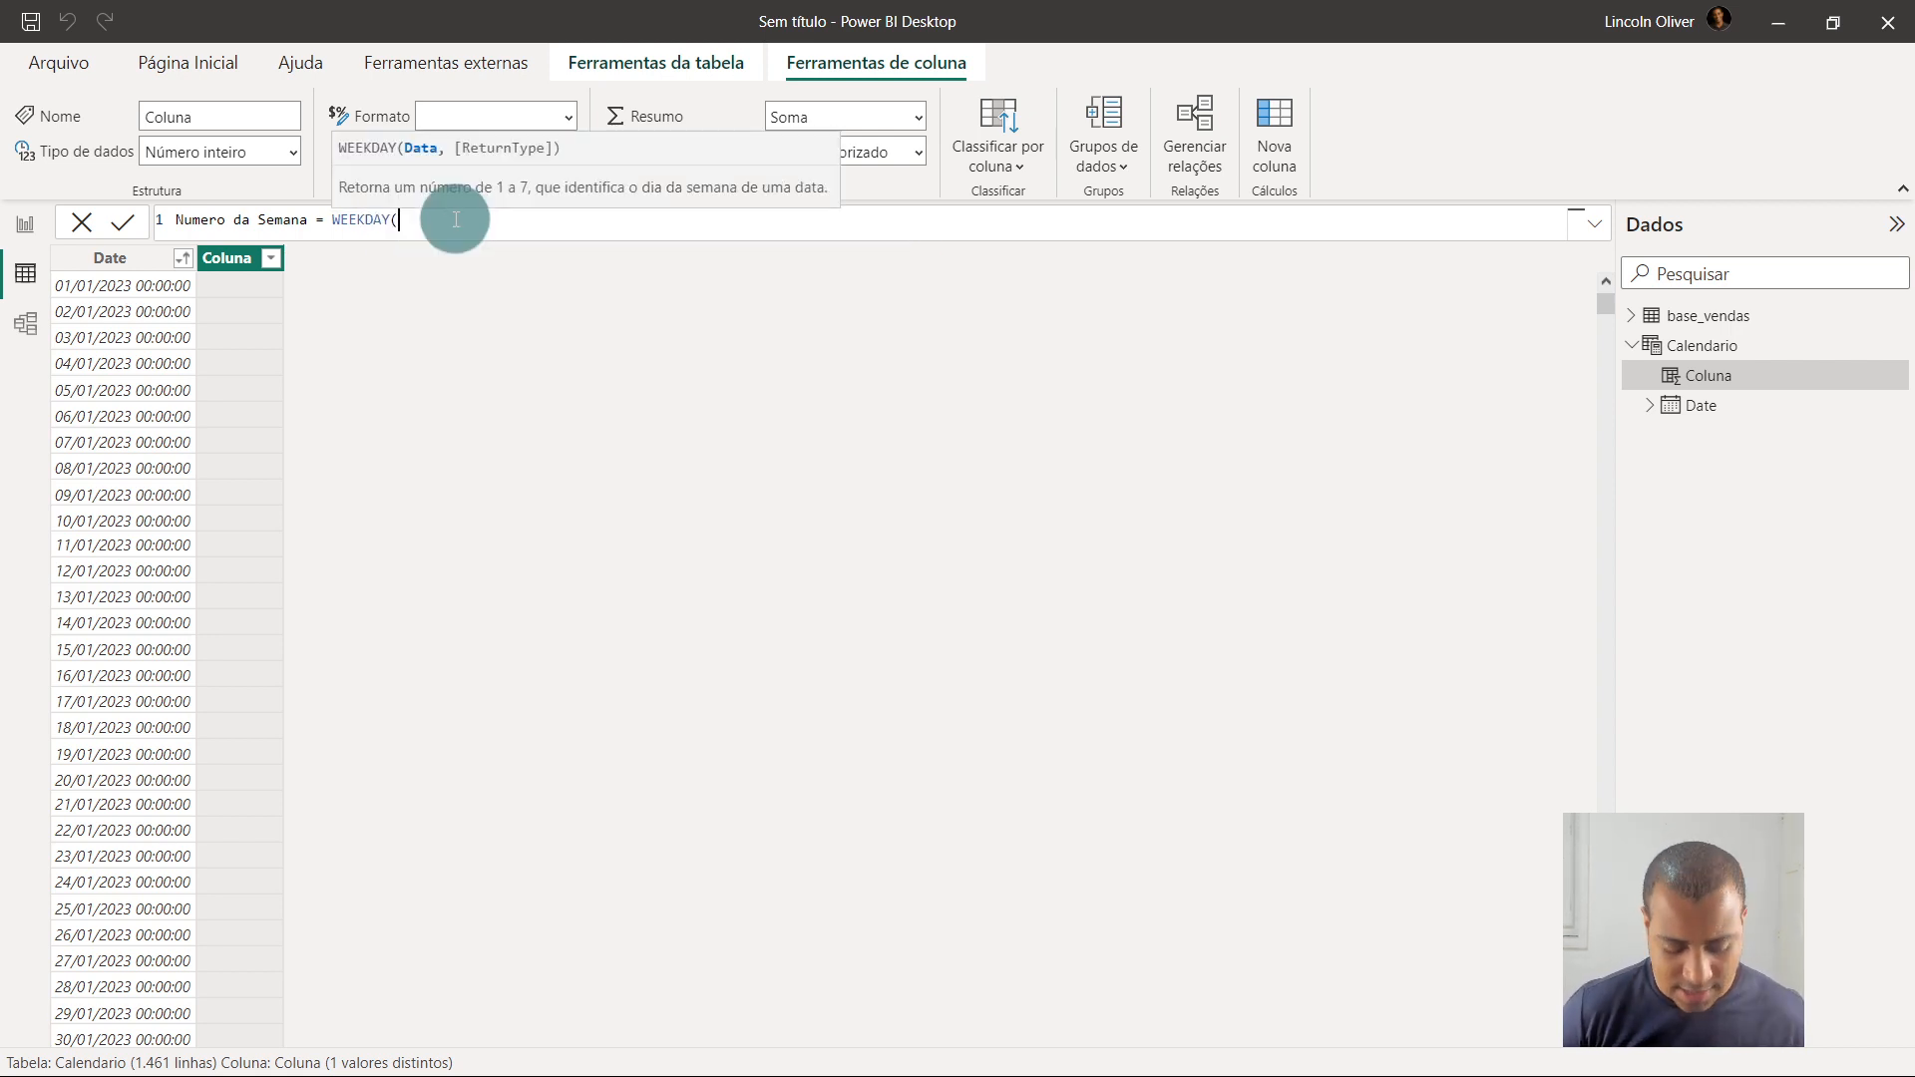
Complete the WEEKDAY formula with Calendario[Date] as its argument and commit the column
type("date")
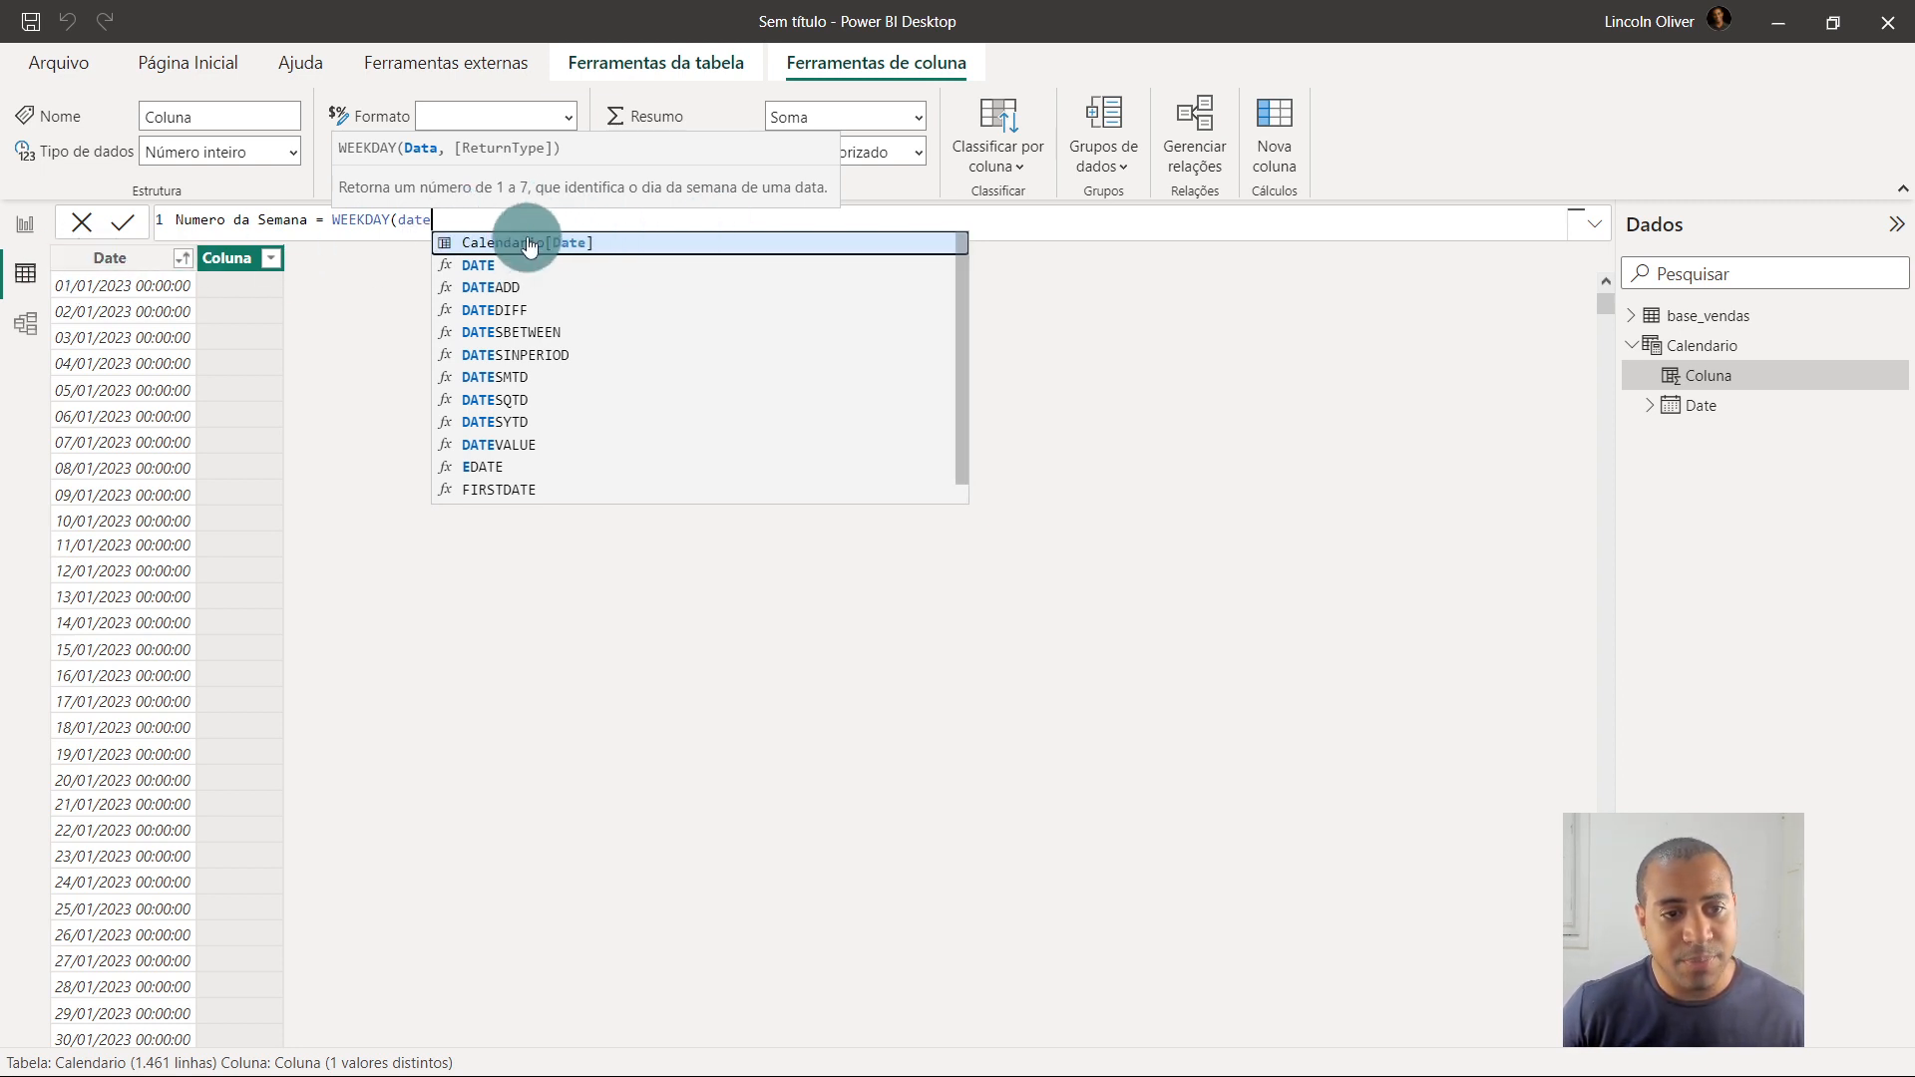
left_click(519, 243)
type(")")
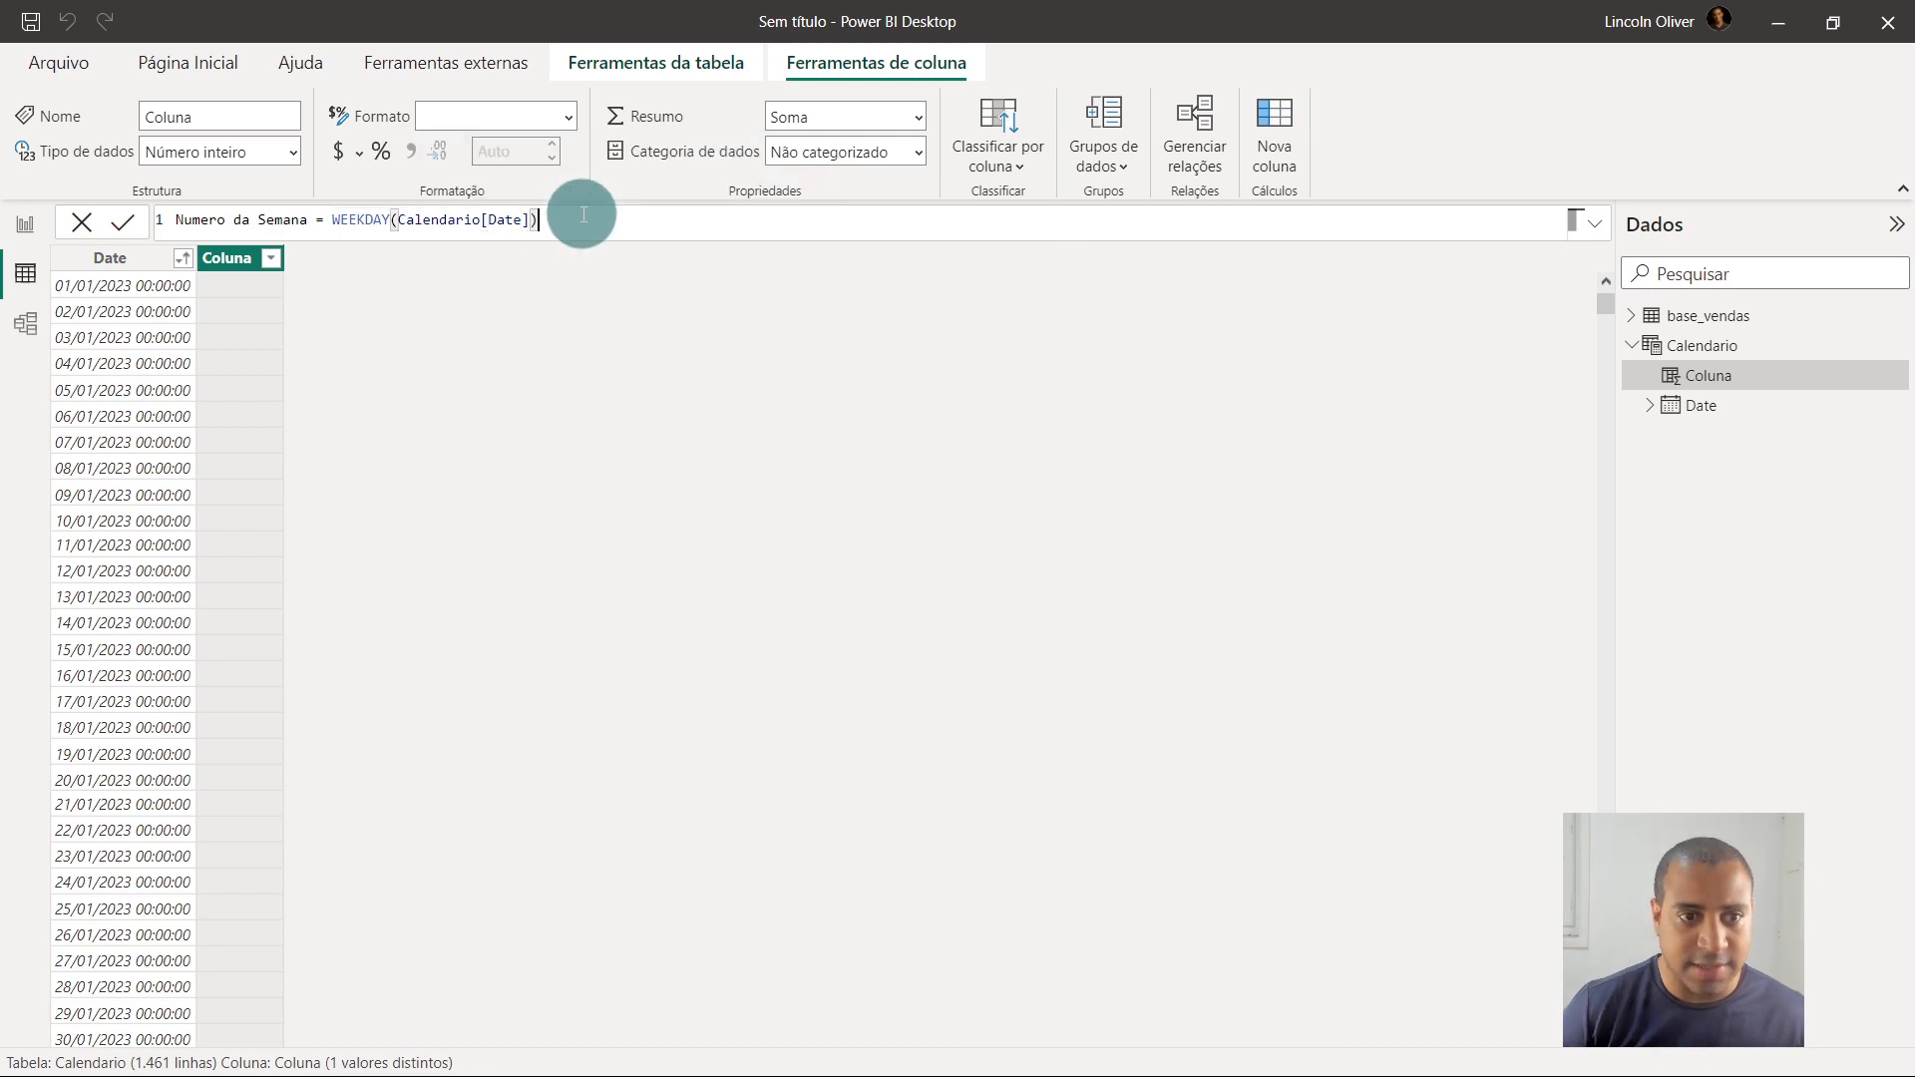
key("Return")
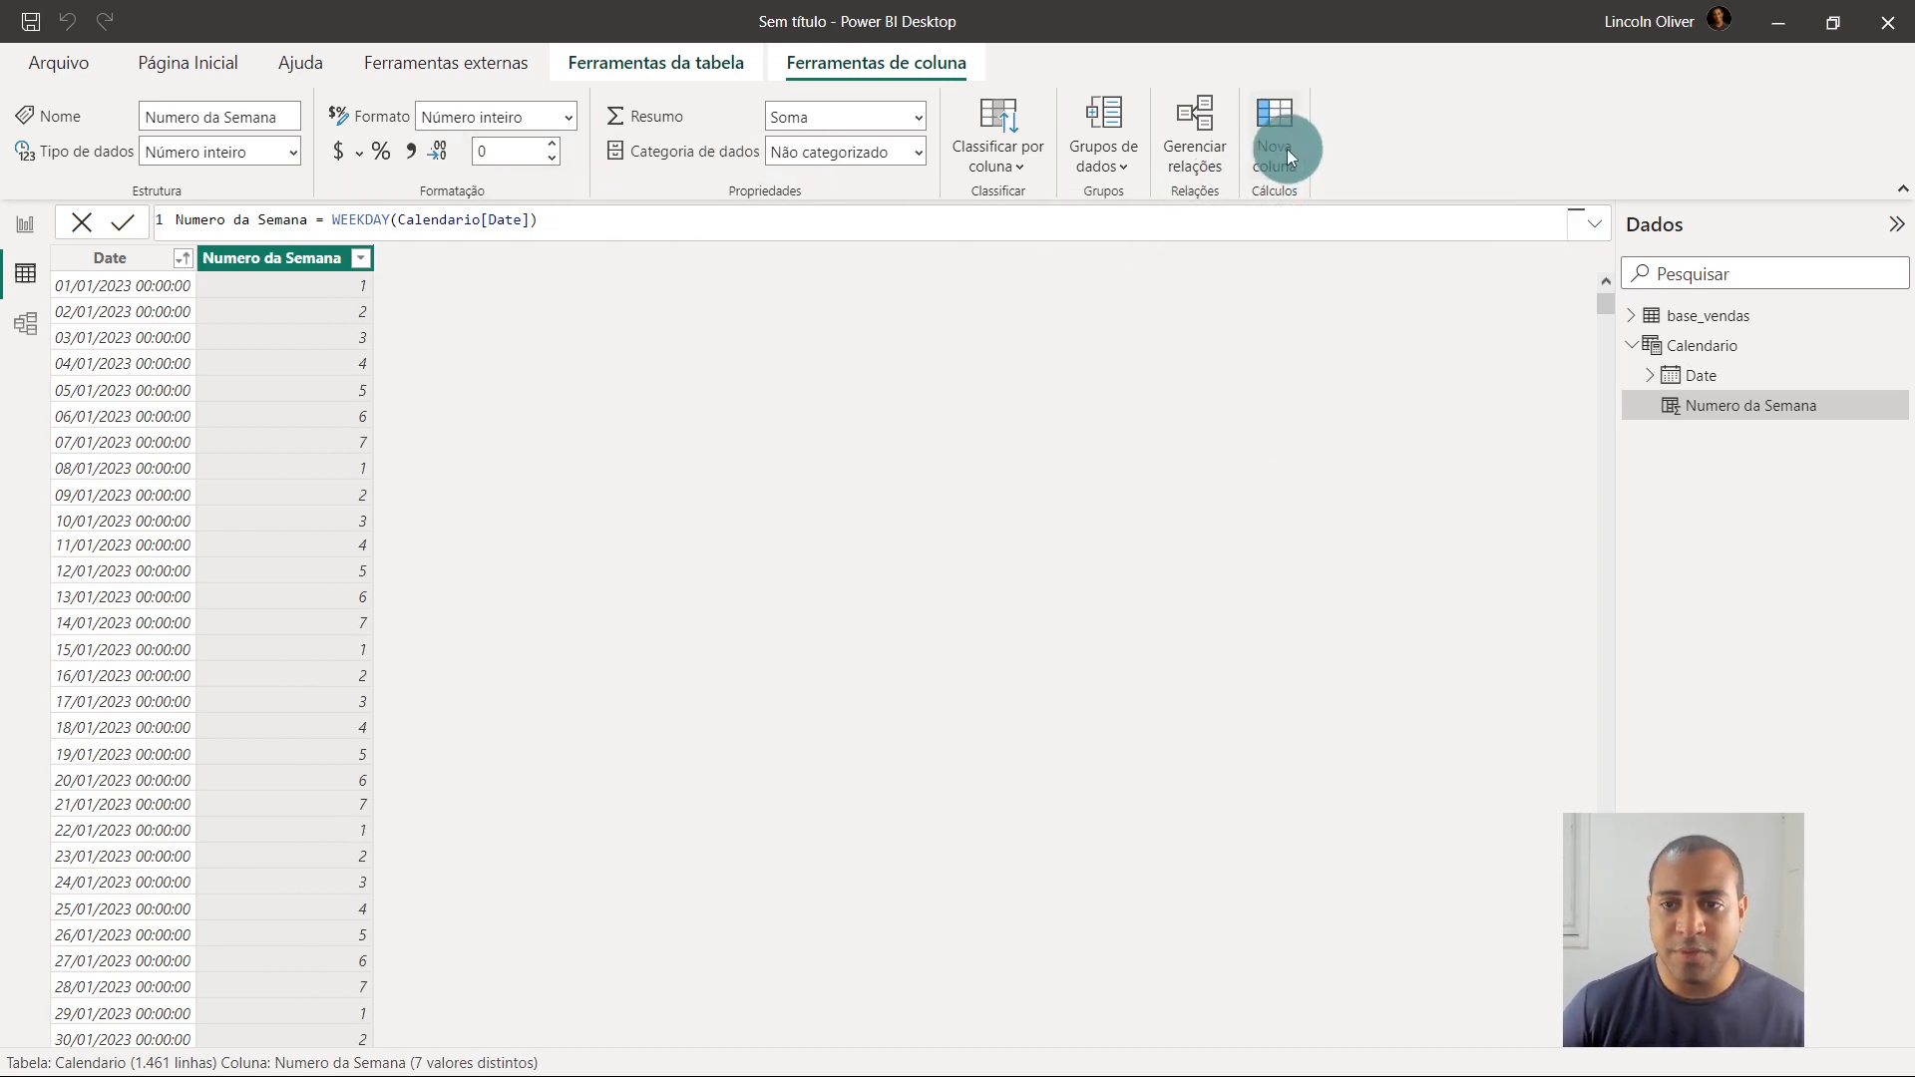
left_click(315, 228)
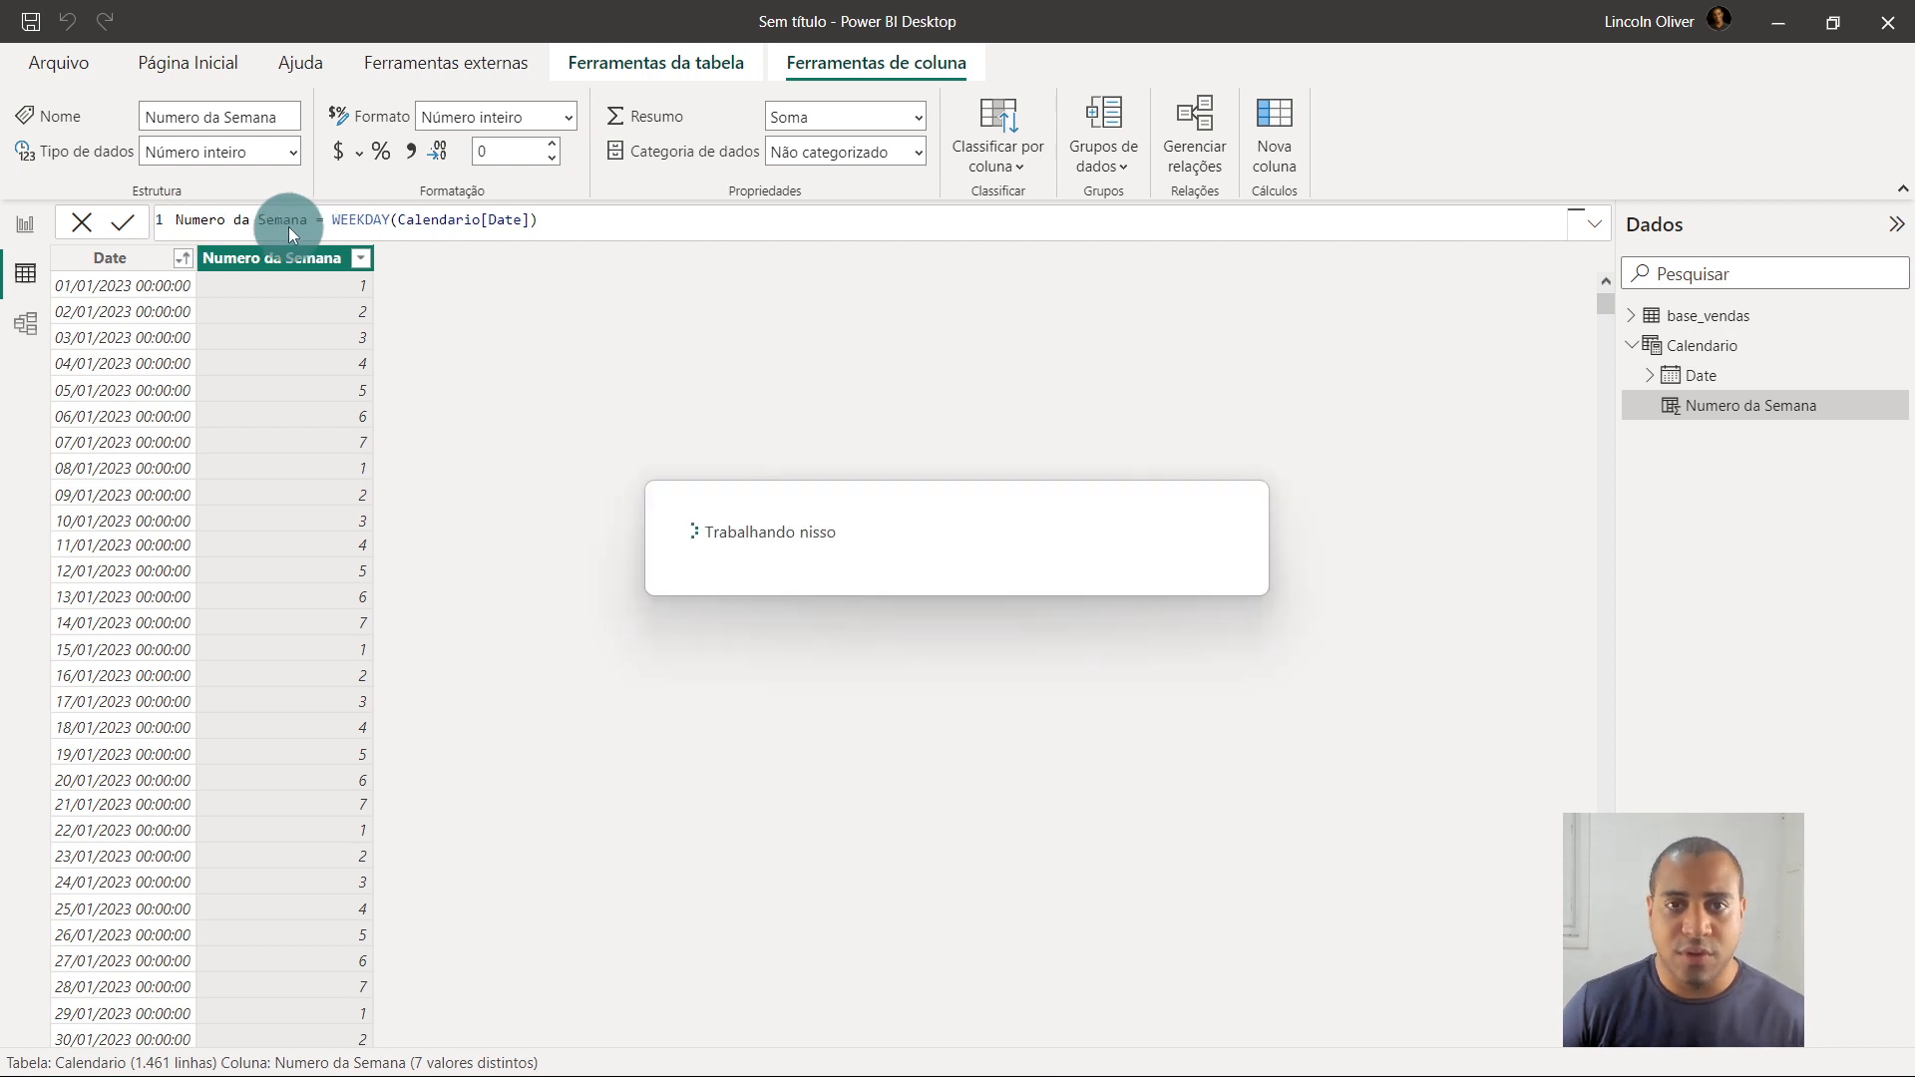
double_click(192, 218)
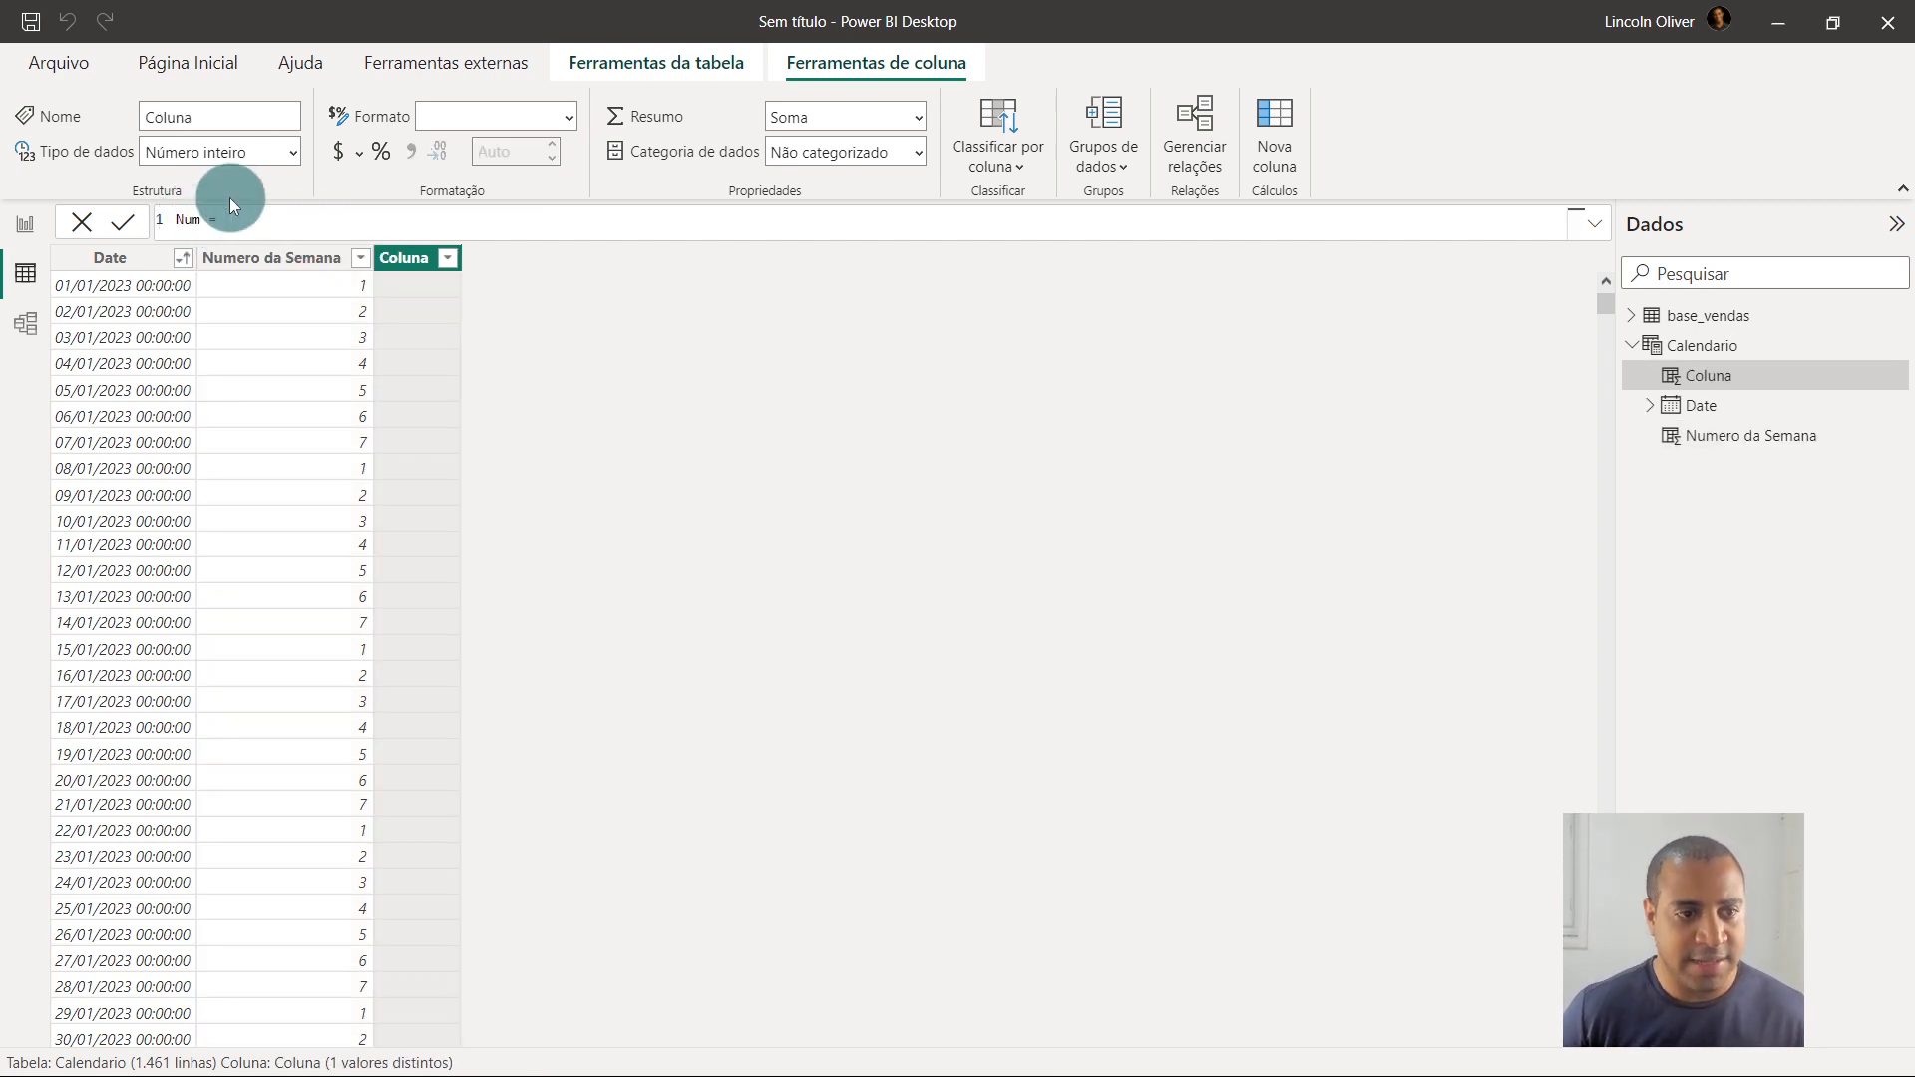
left_click(283, 256)
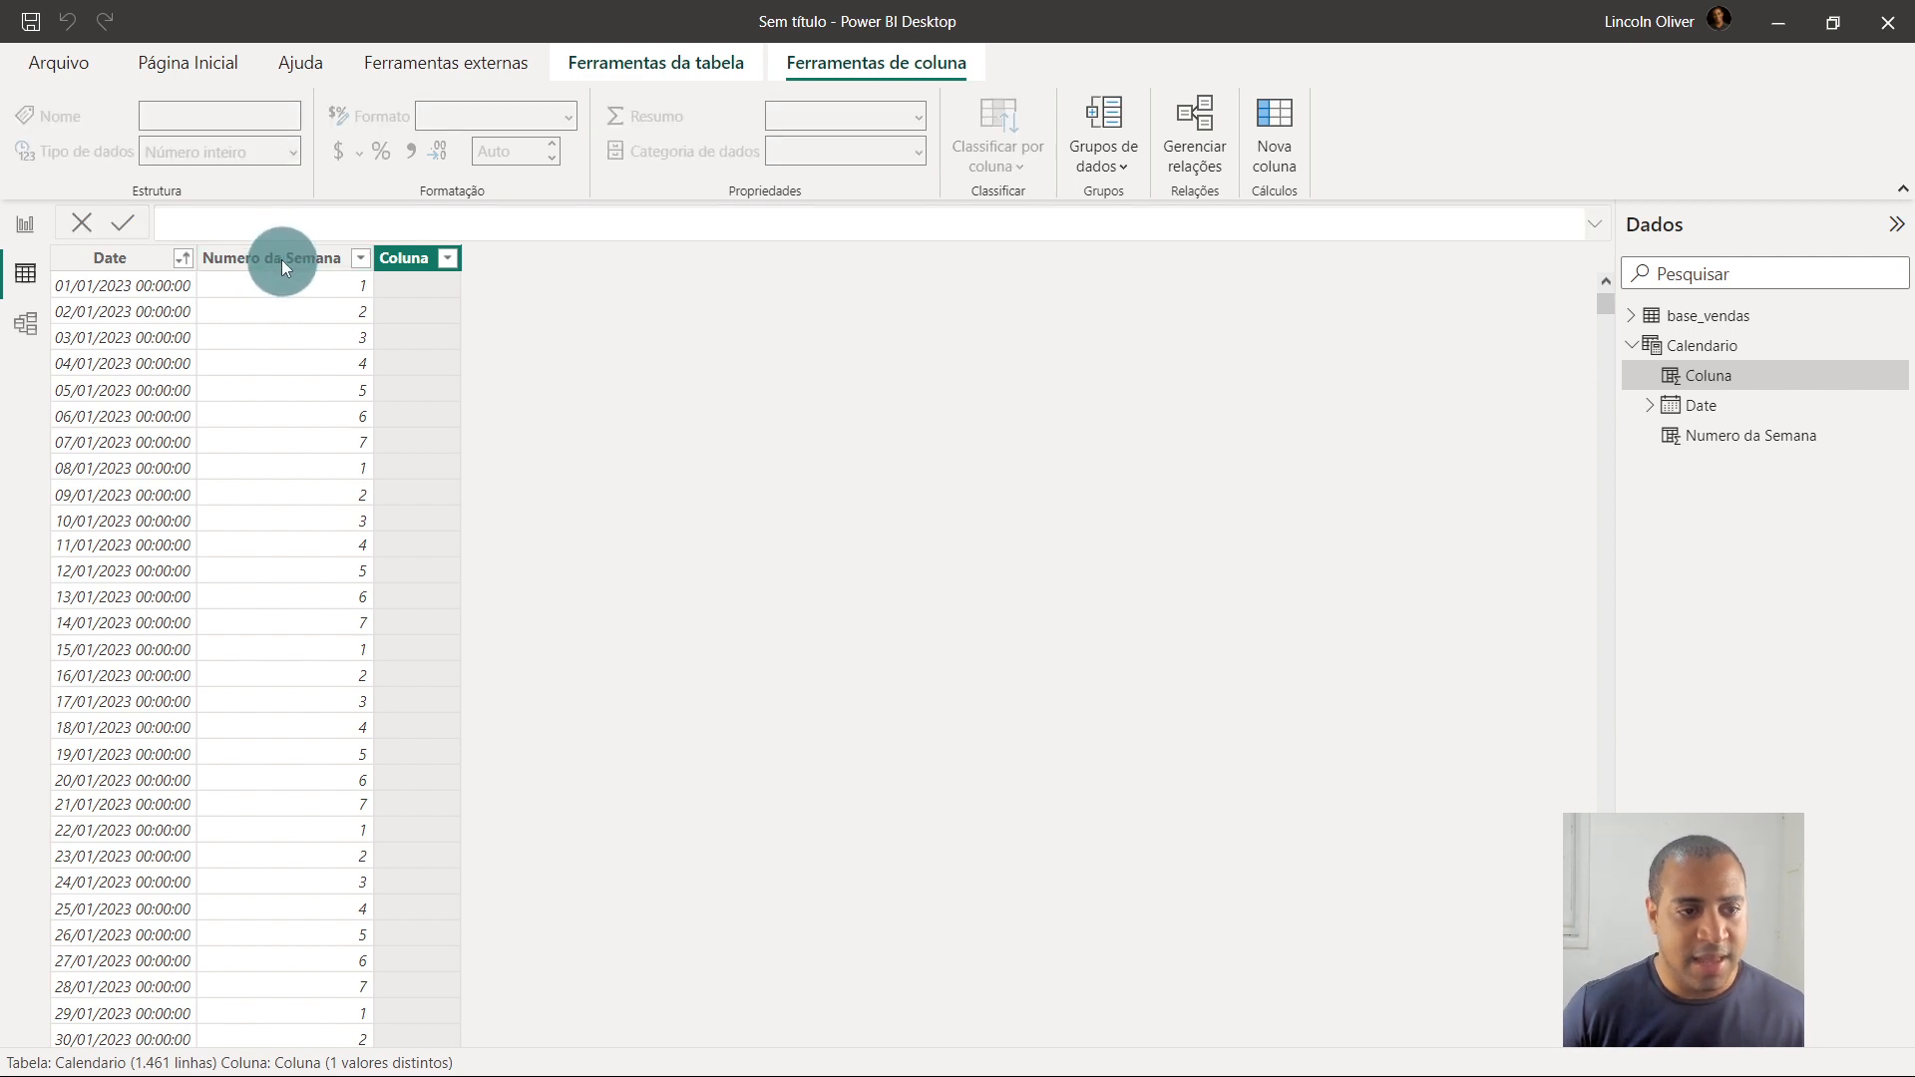
Rename the Numero da Semana column as Dia da Semana in its formula
left_click(277, 263)
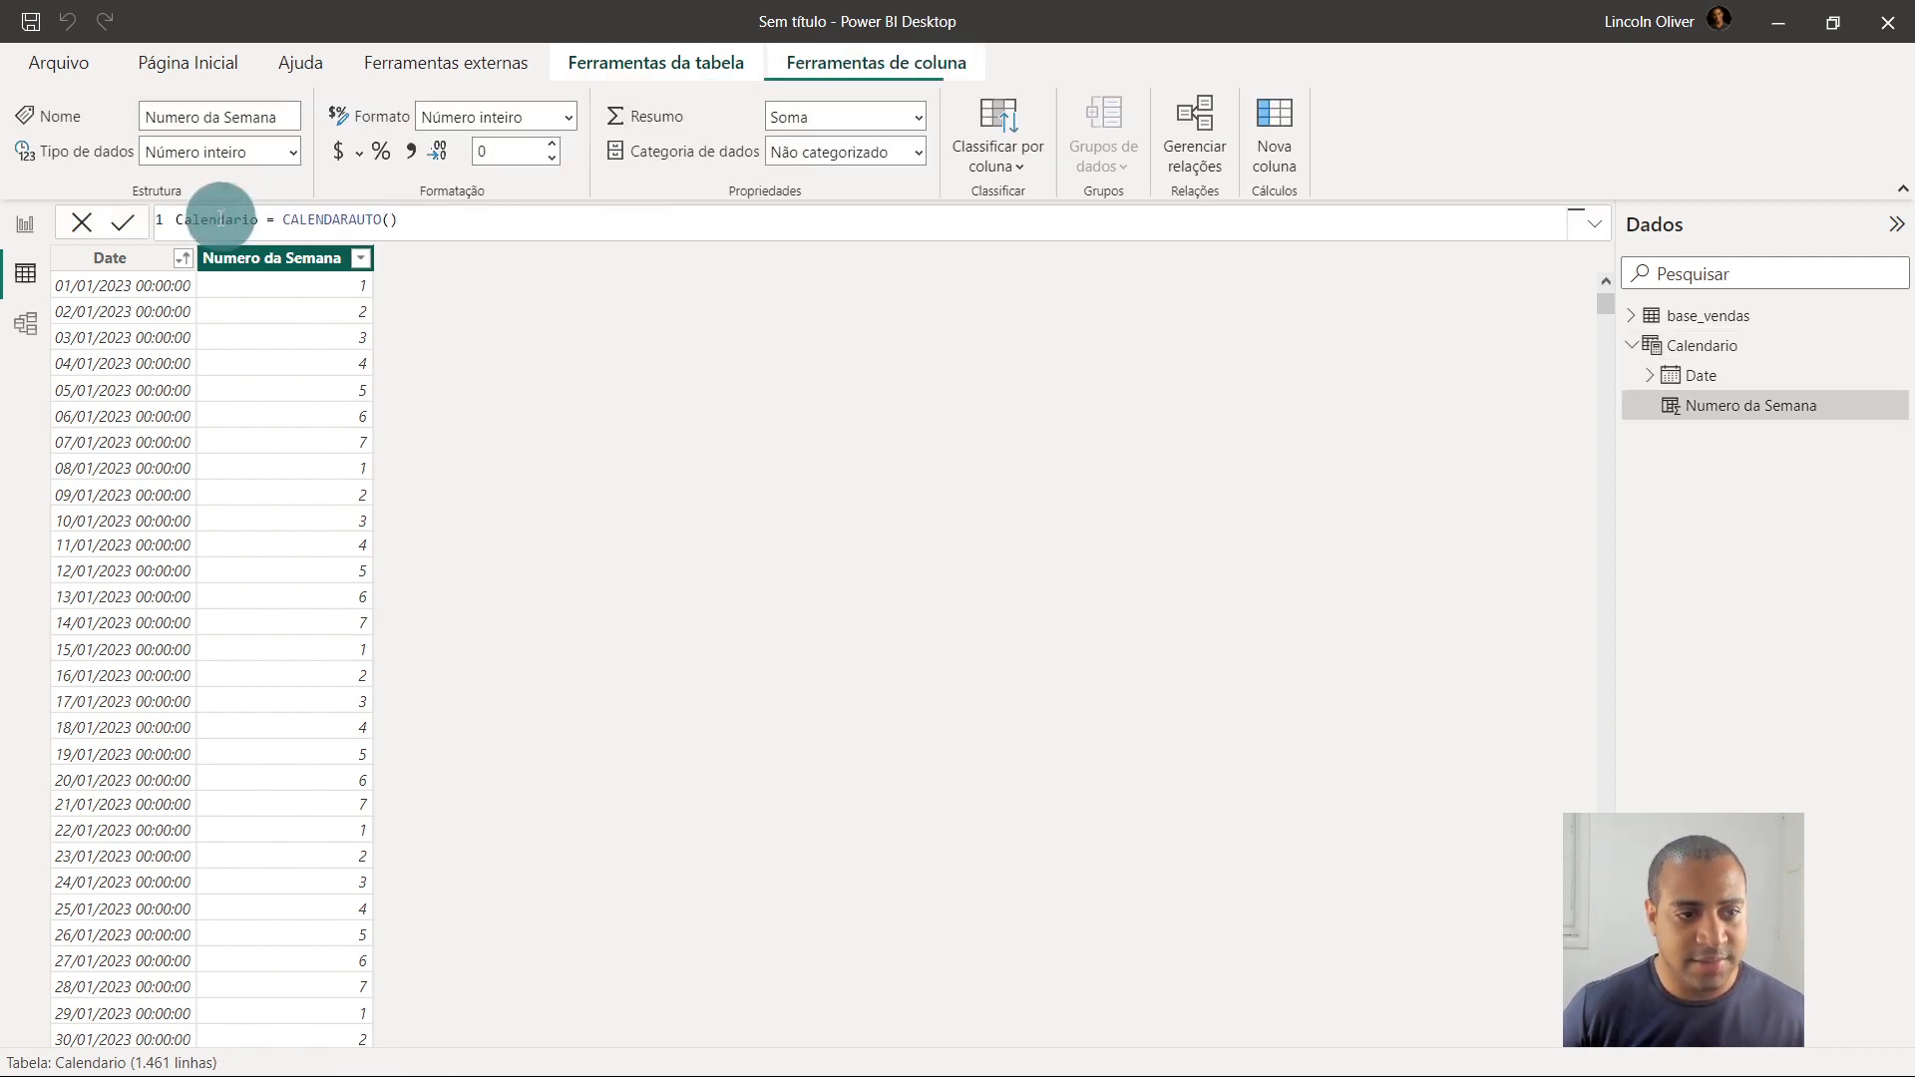
triple_click(204, 218)
double_click(205, 217)
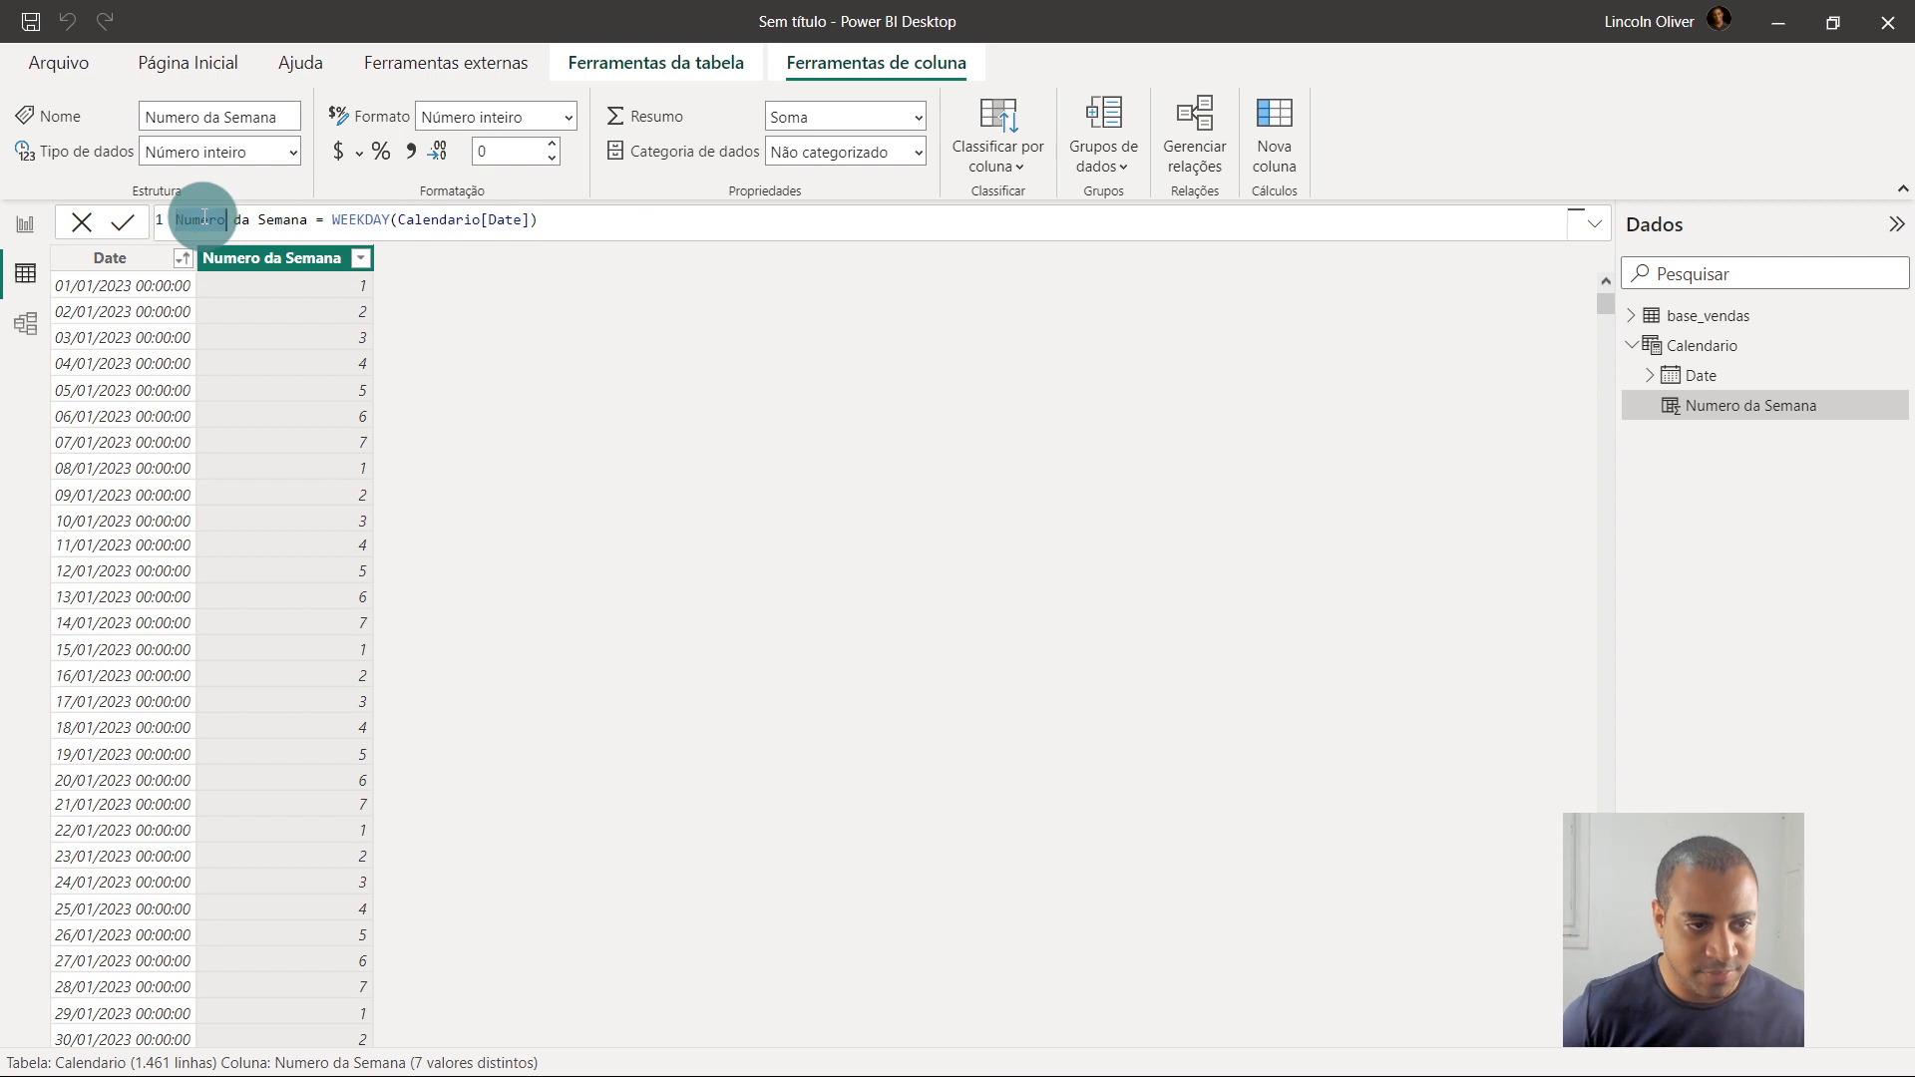
type("Dia")
left_click(251, 263)
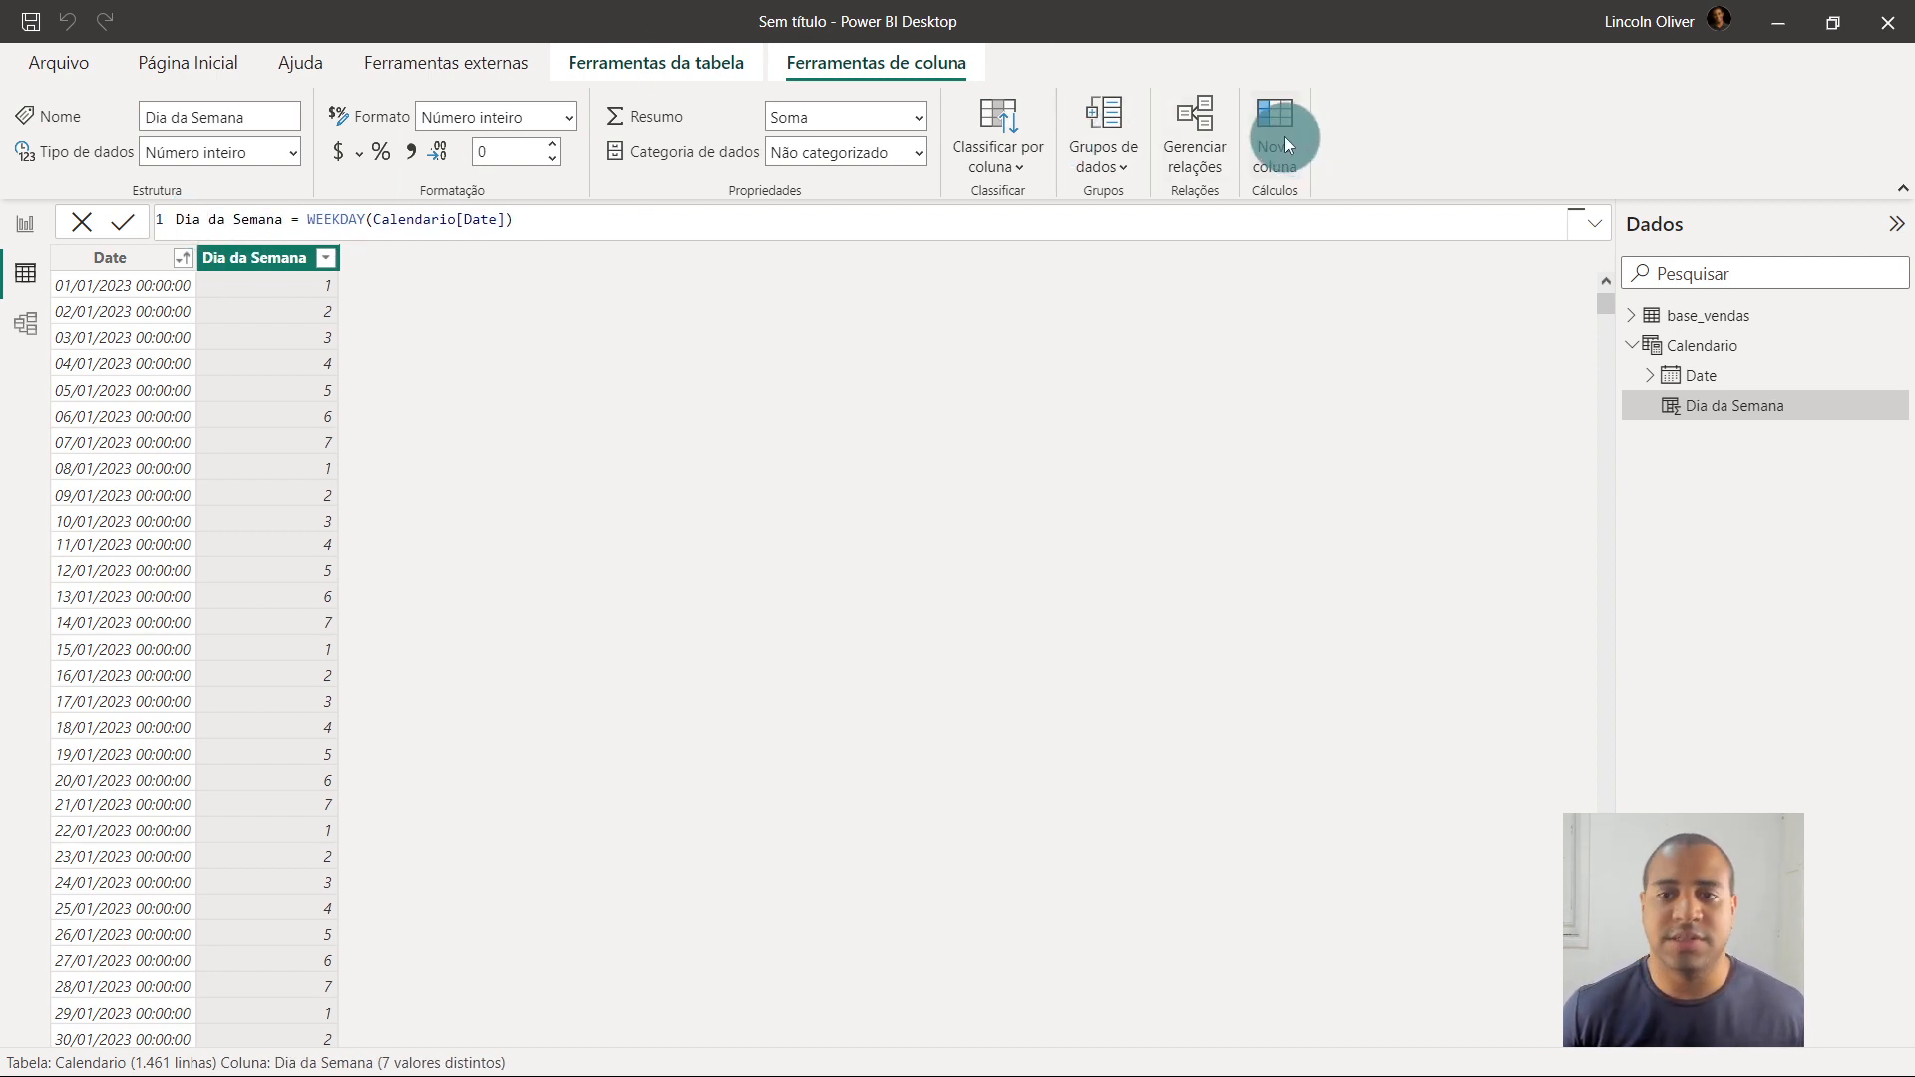
Add a calculated column named Numero da Semana to the Calendario table with the formula WEEKNUM(Calendario[Date])
double_click(200, 219)
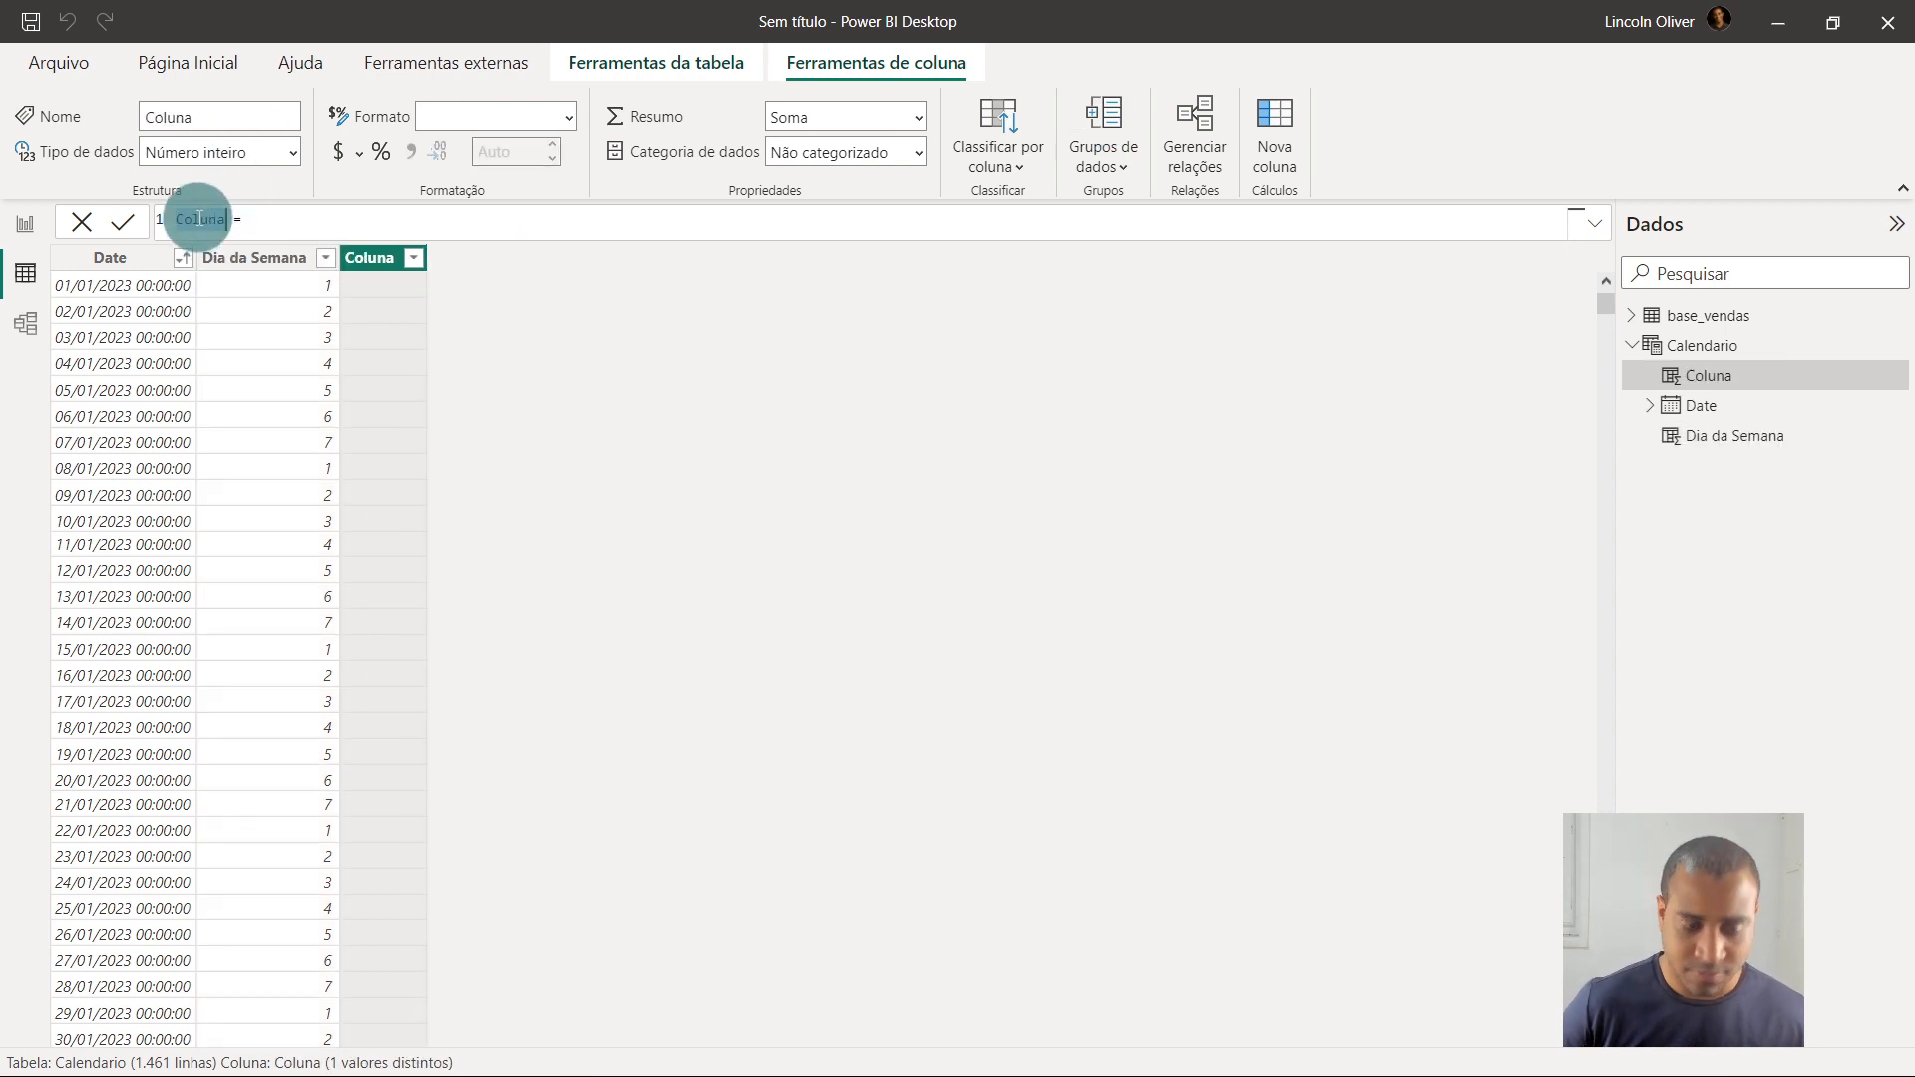
type("Numero da Sema")
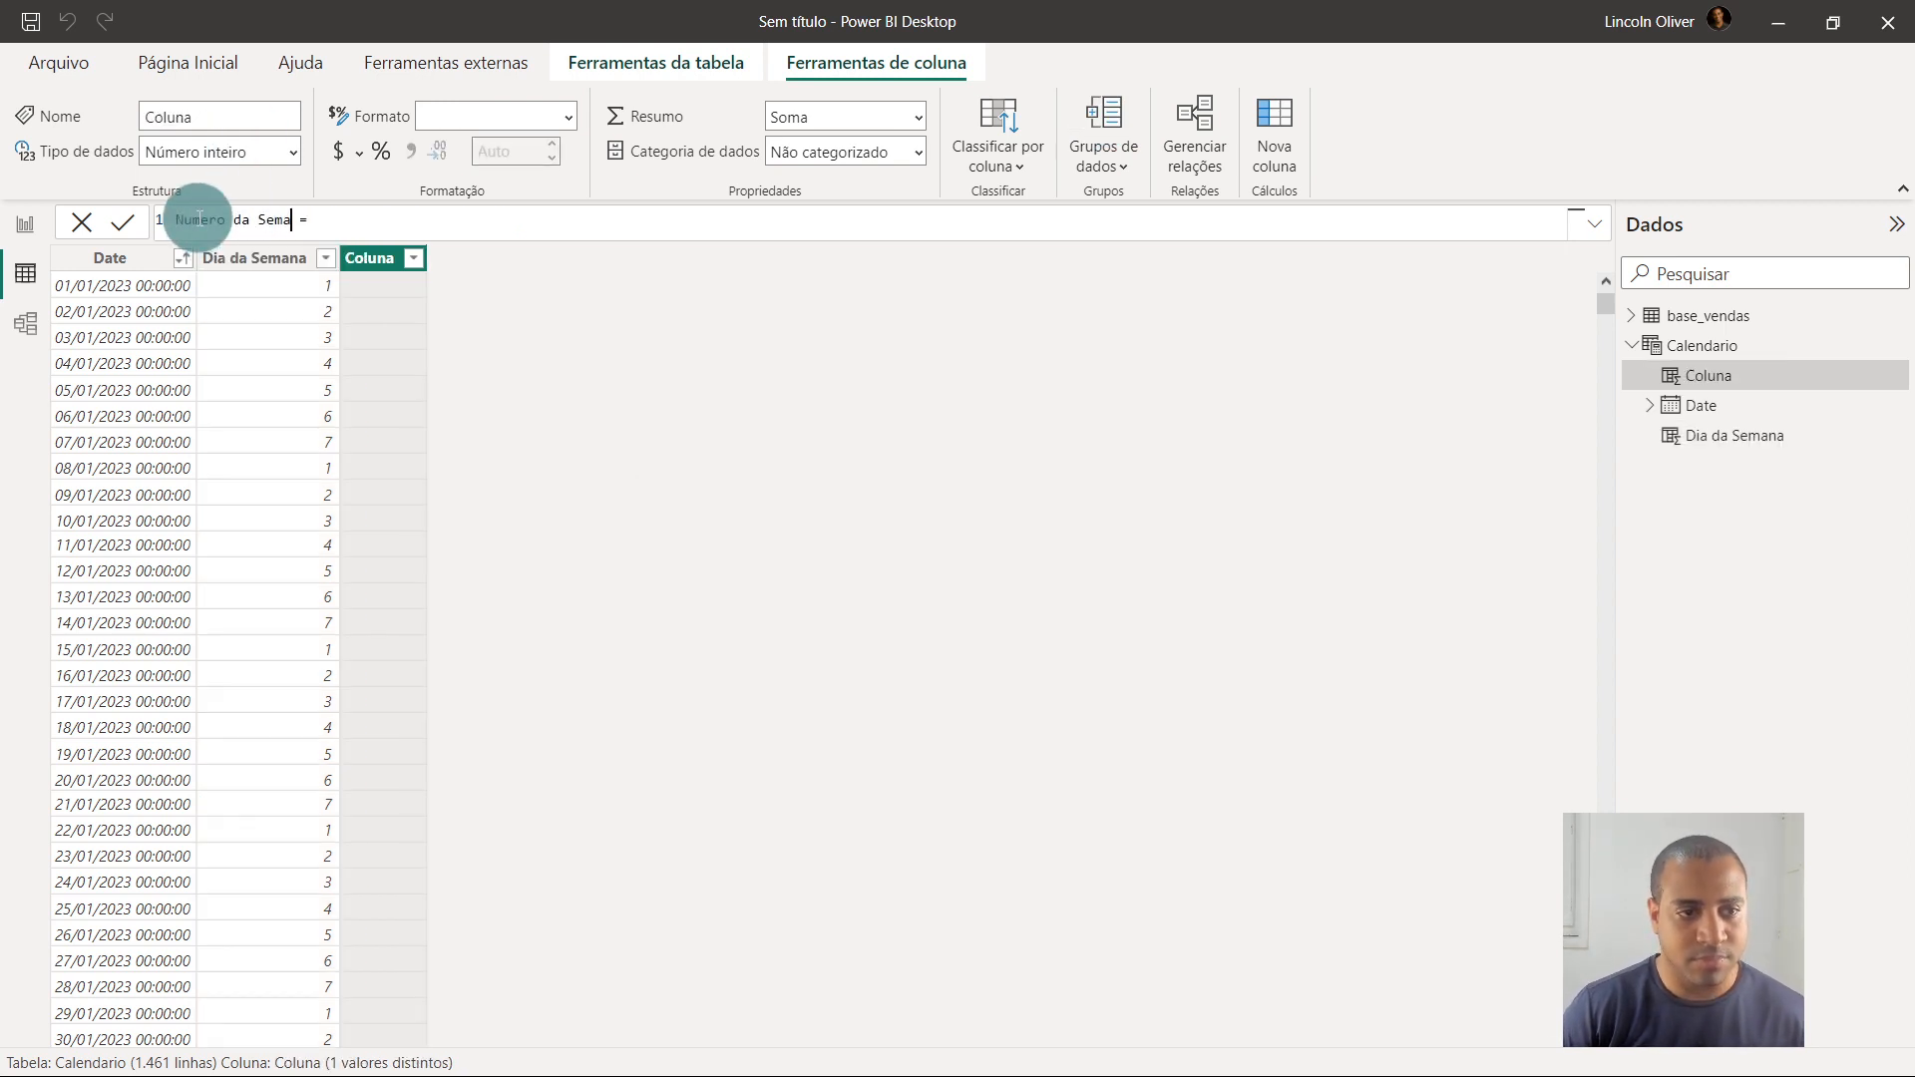
type("na")
key("End")
type("w")
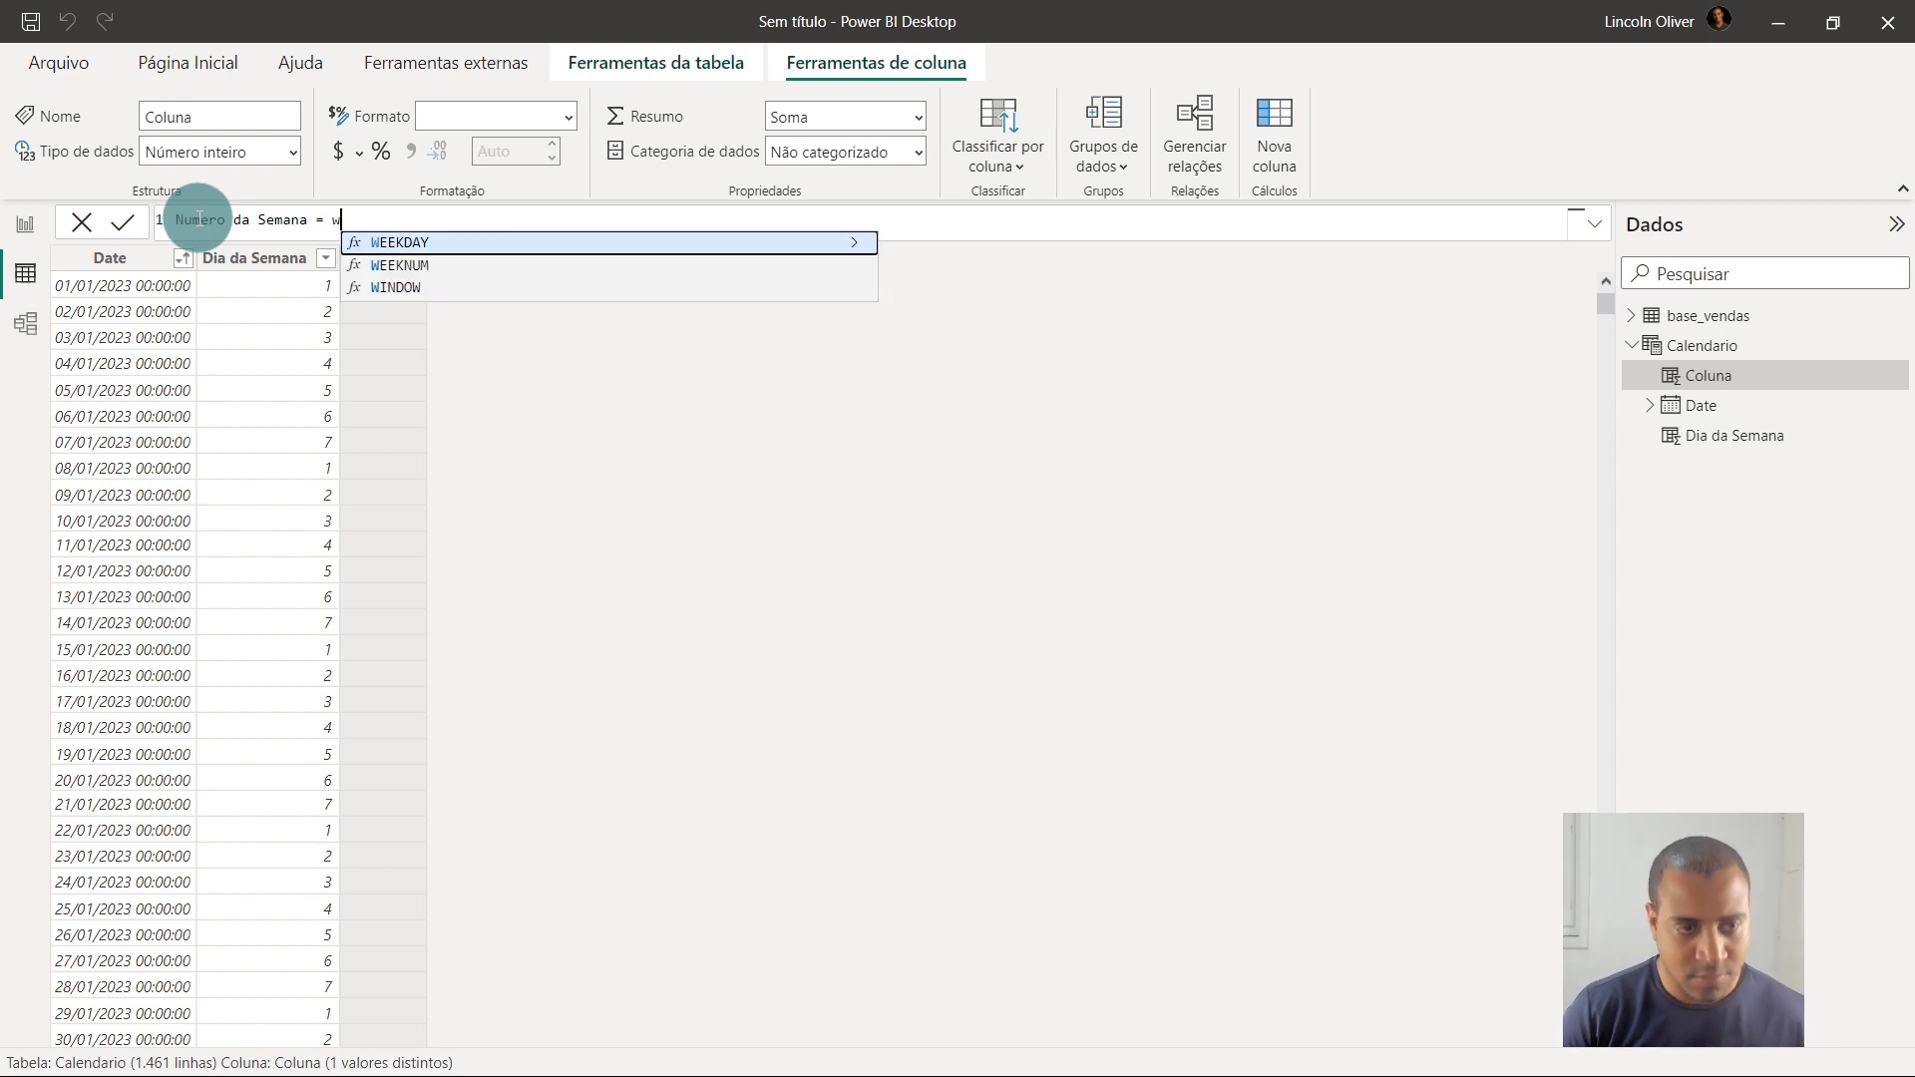
type("ee")
key("Down")
key("Tab")
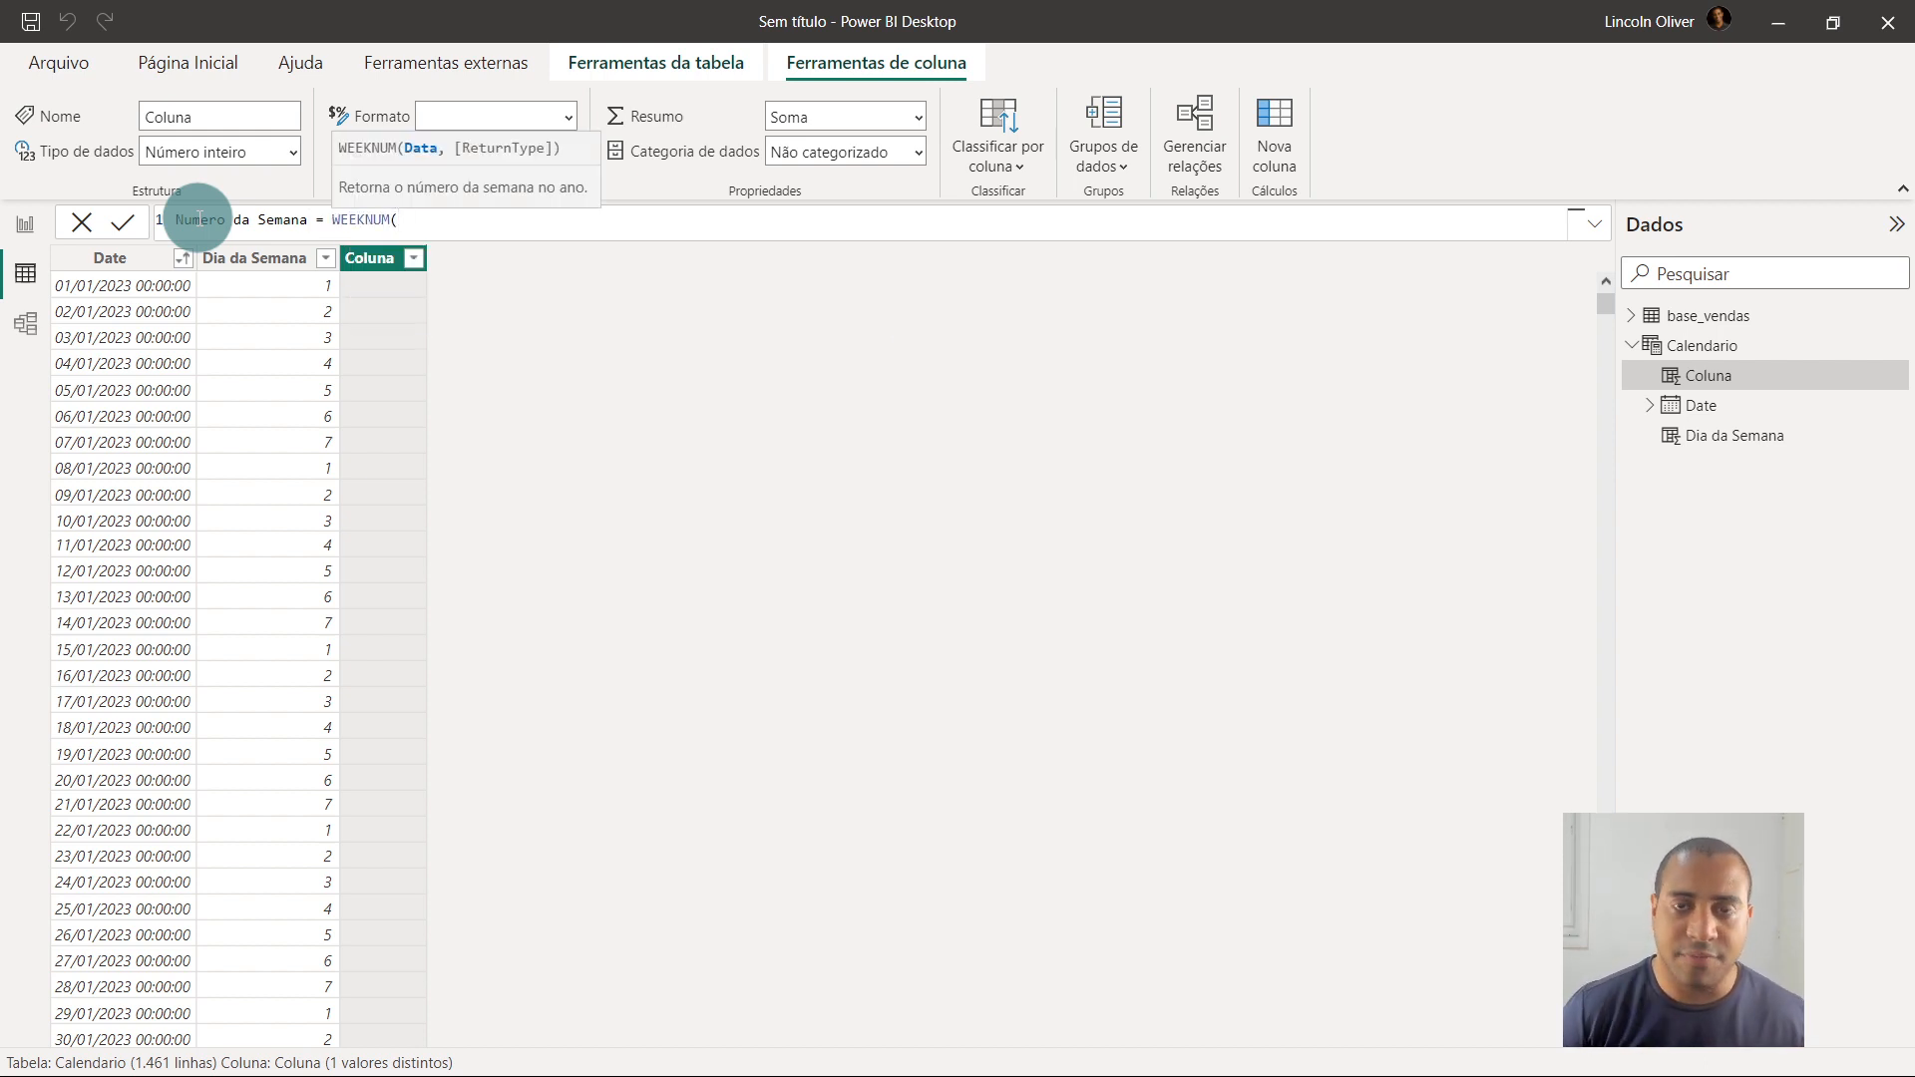
type("Calendario[Date])")
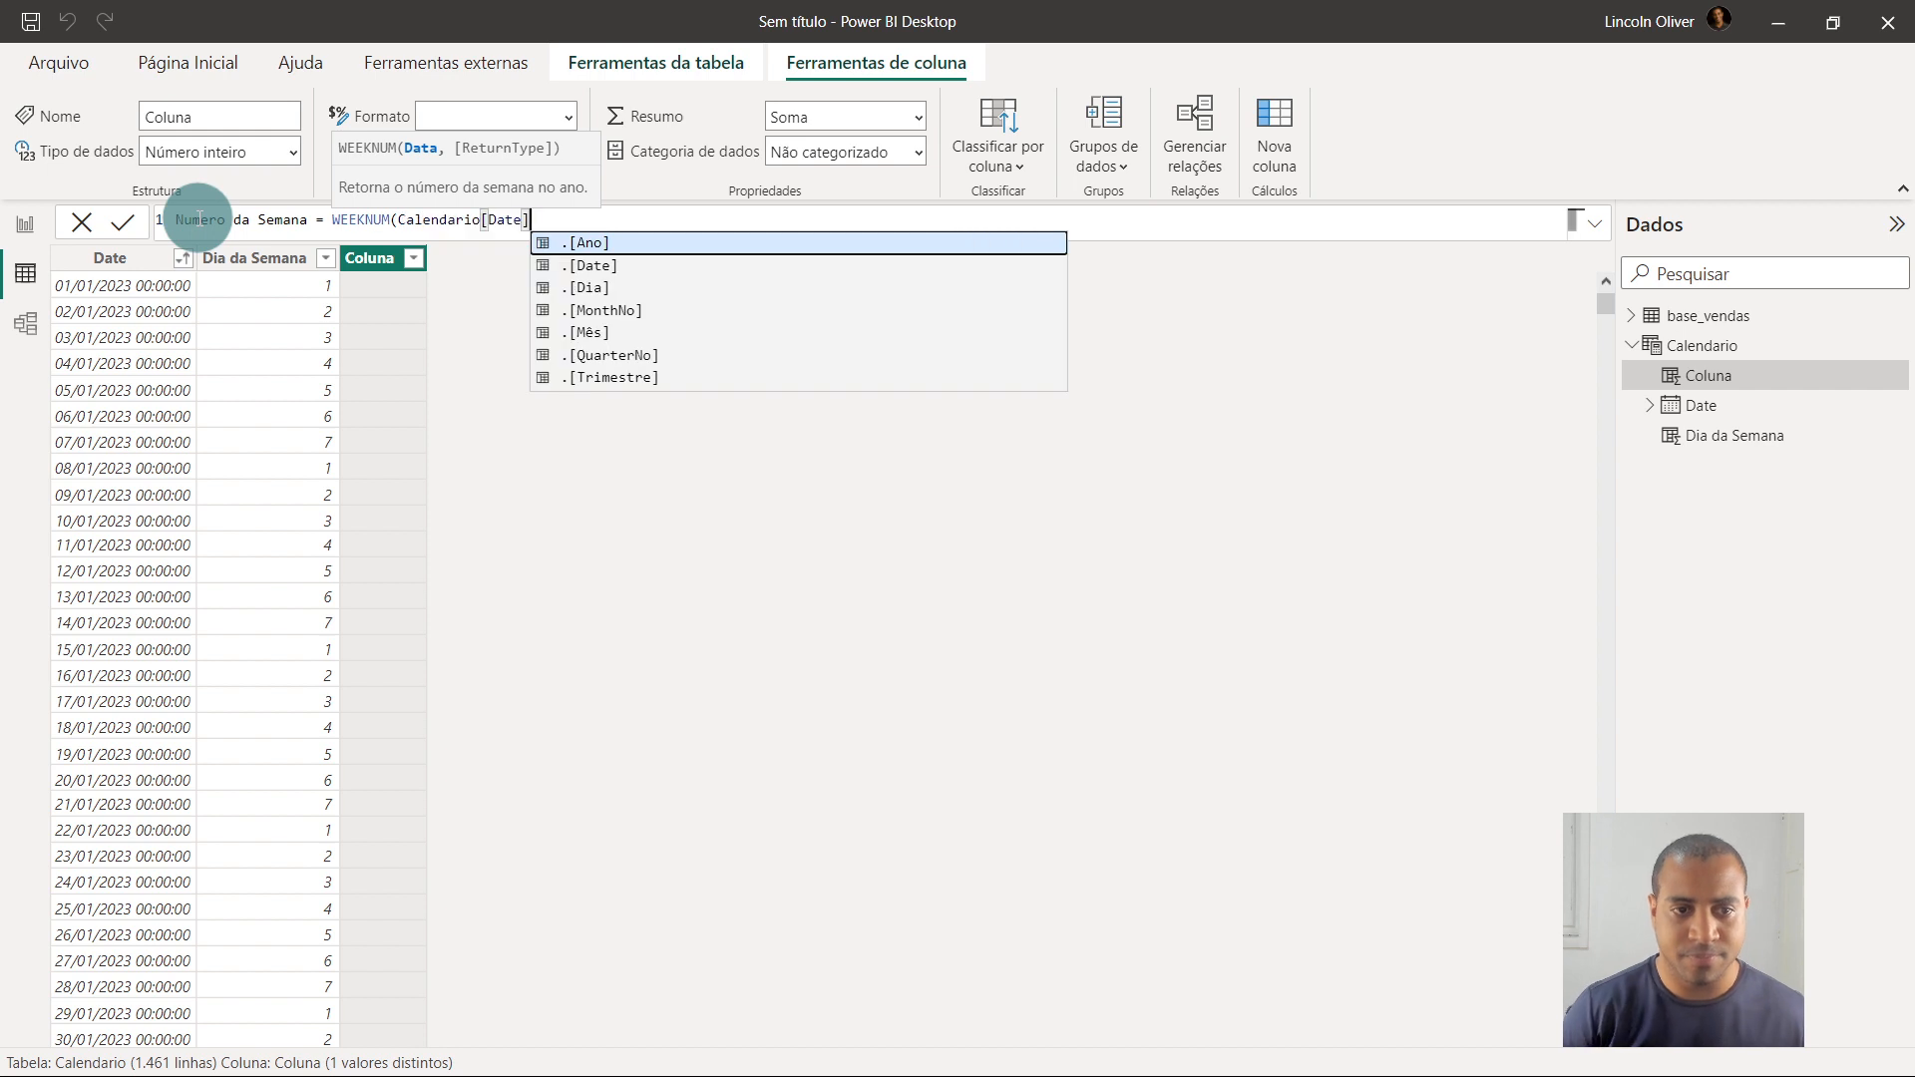
key("Return")
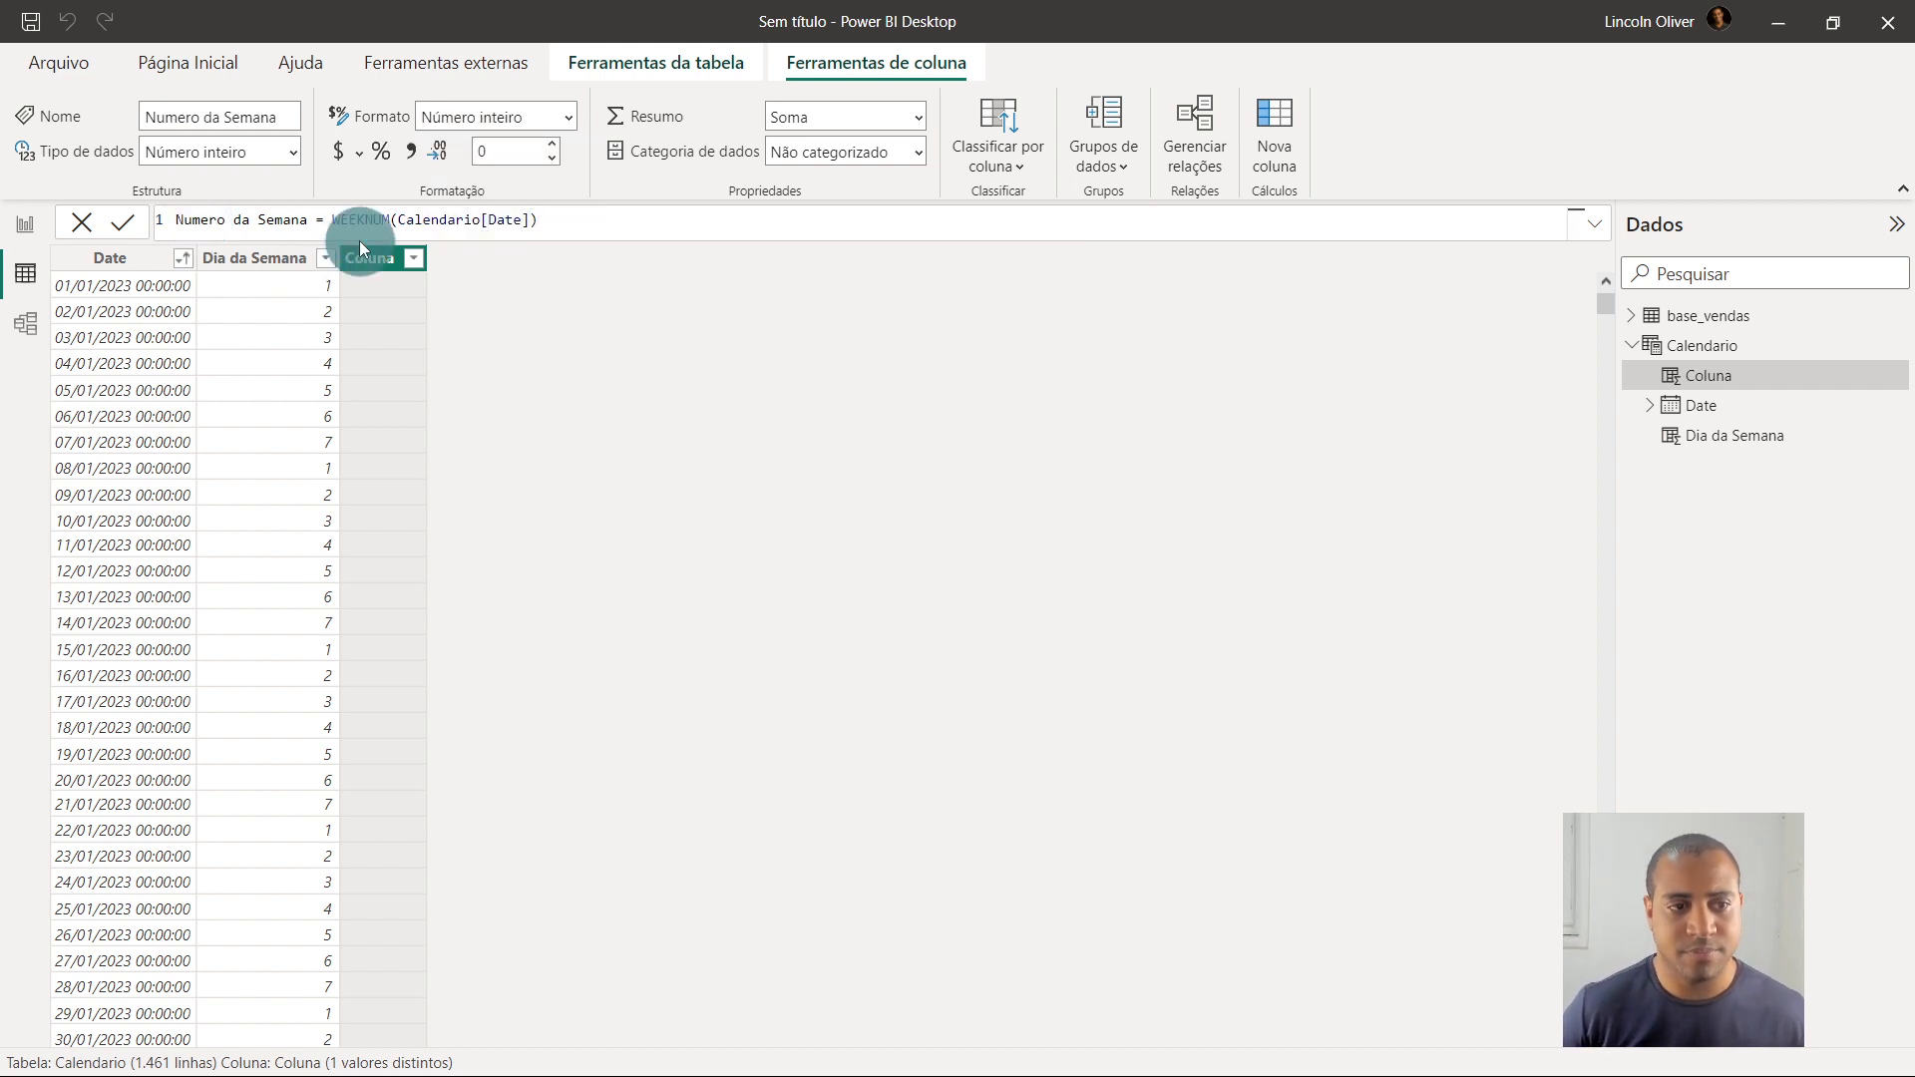
Add another calculated column to the Calendario table and name it Ano in its formula
left_click(1269, 170)
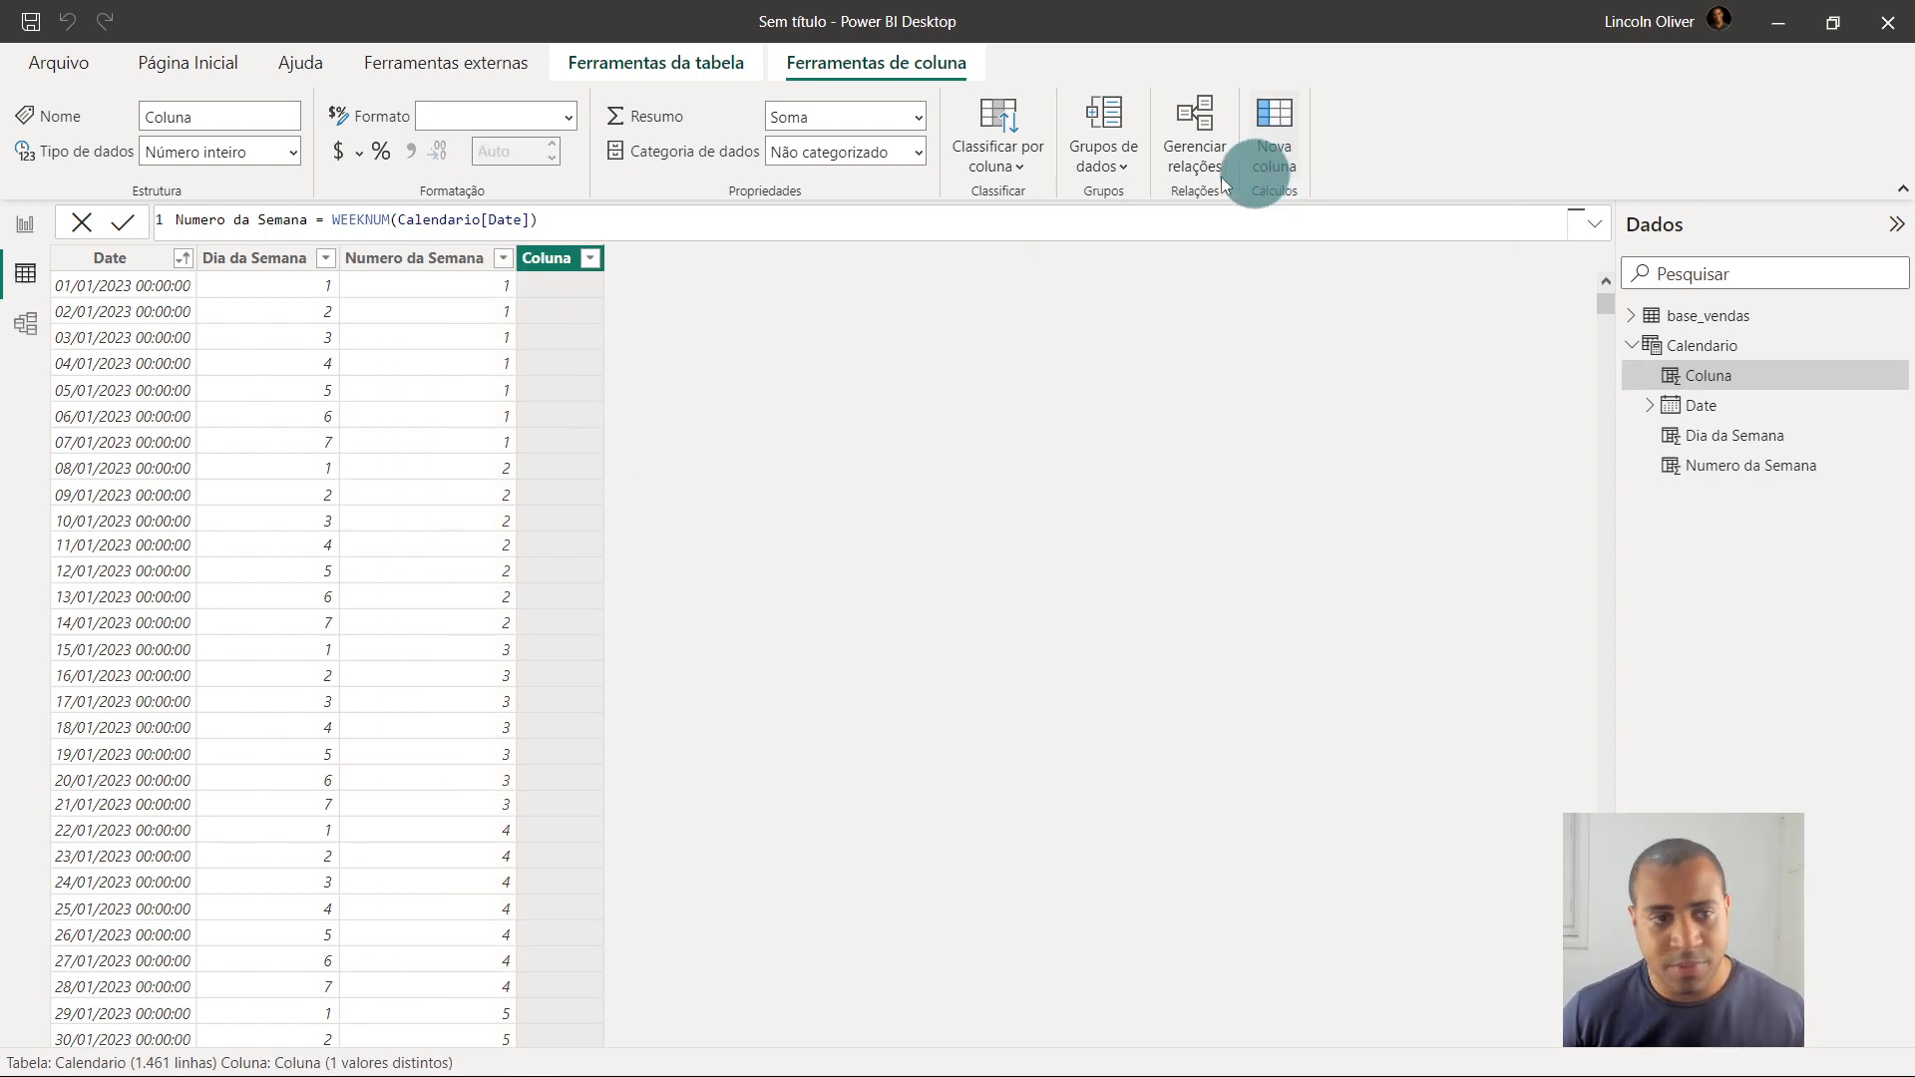
left_click(223, 237)
double_click(225, 218)
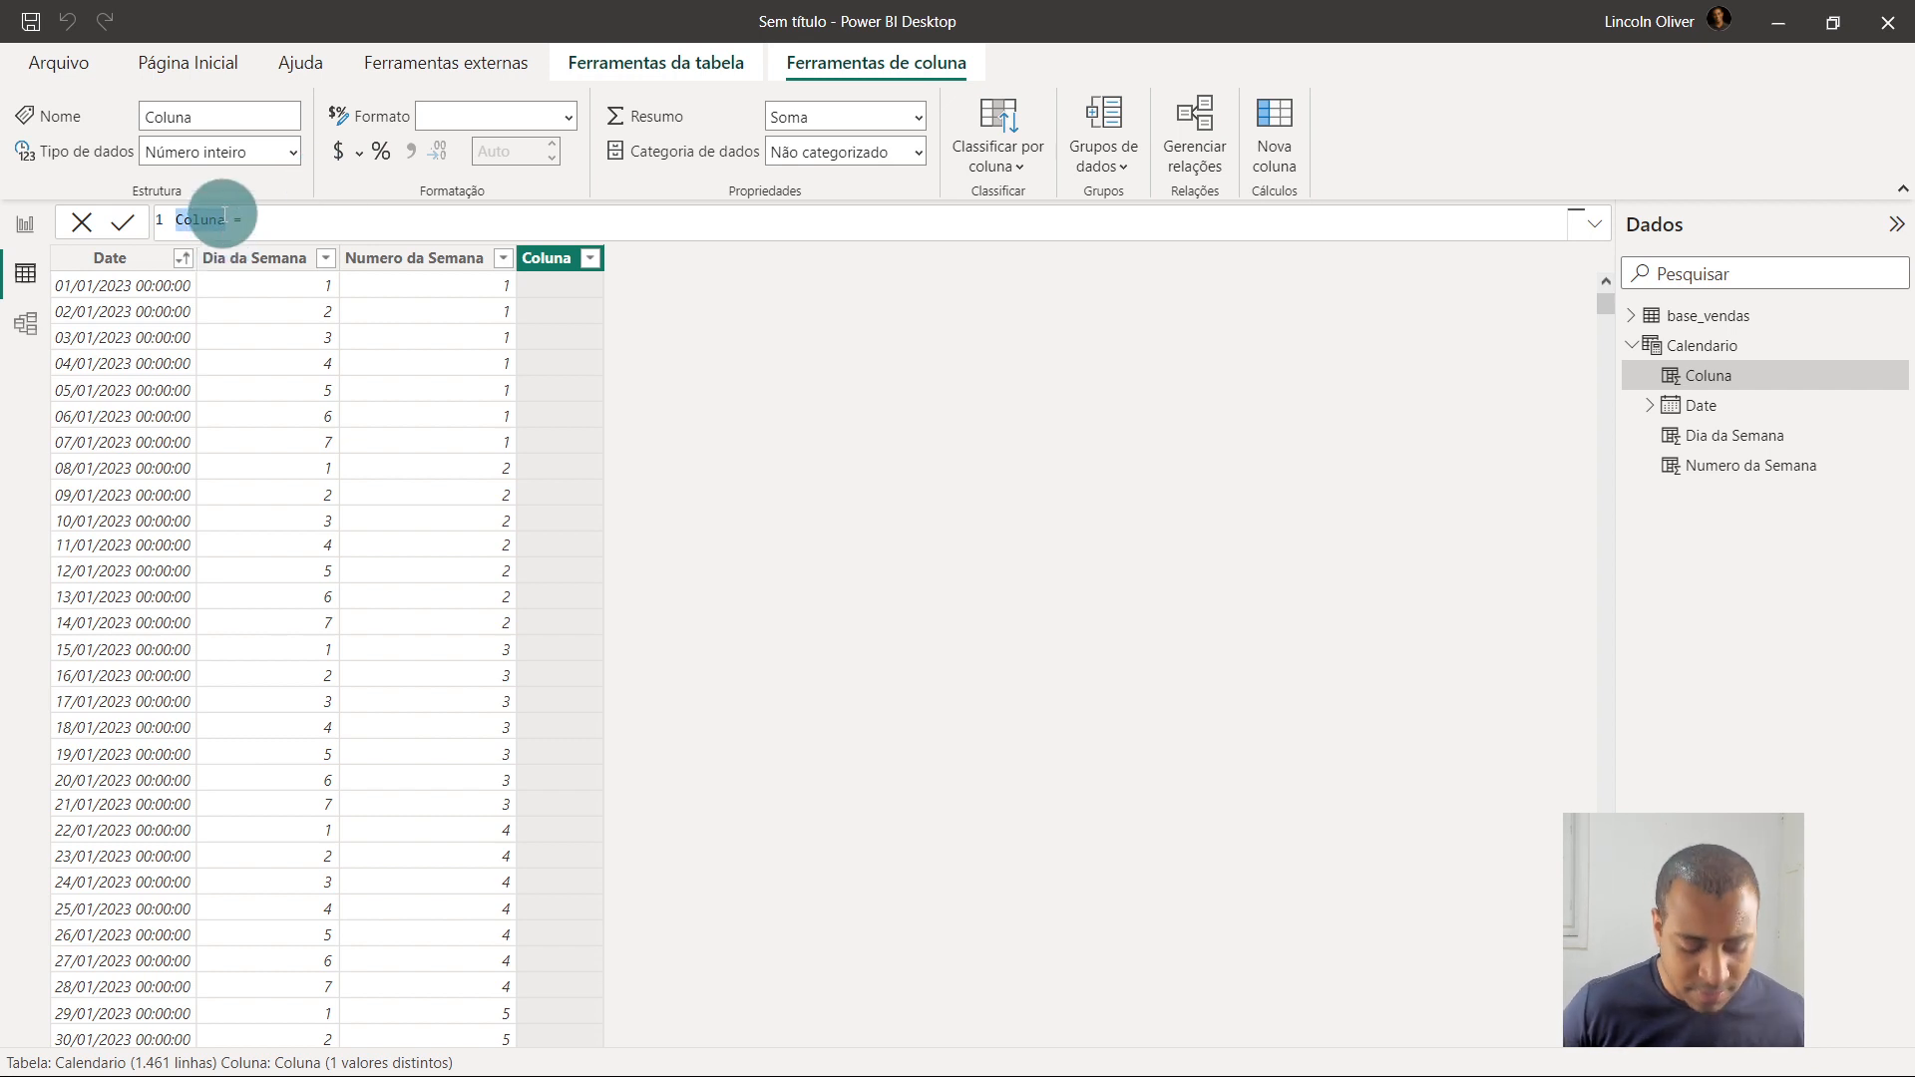
type("Ano")
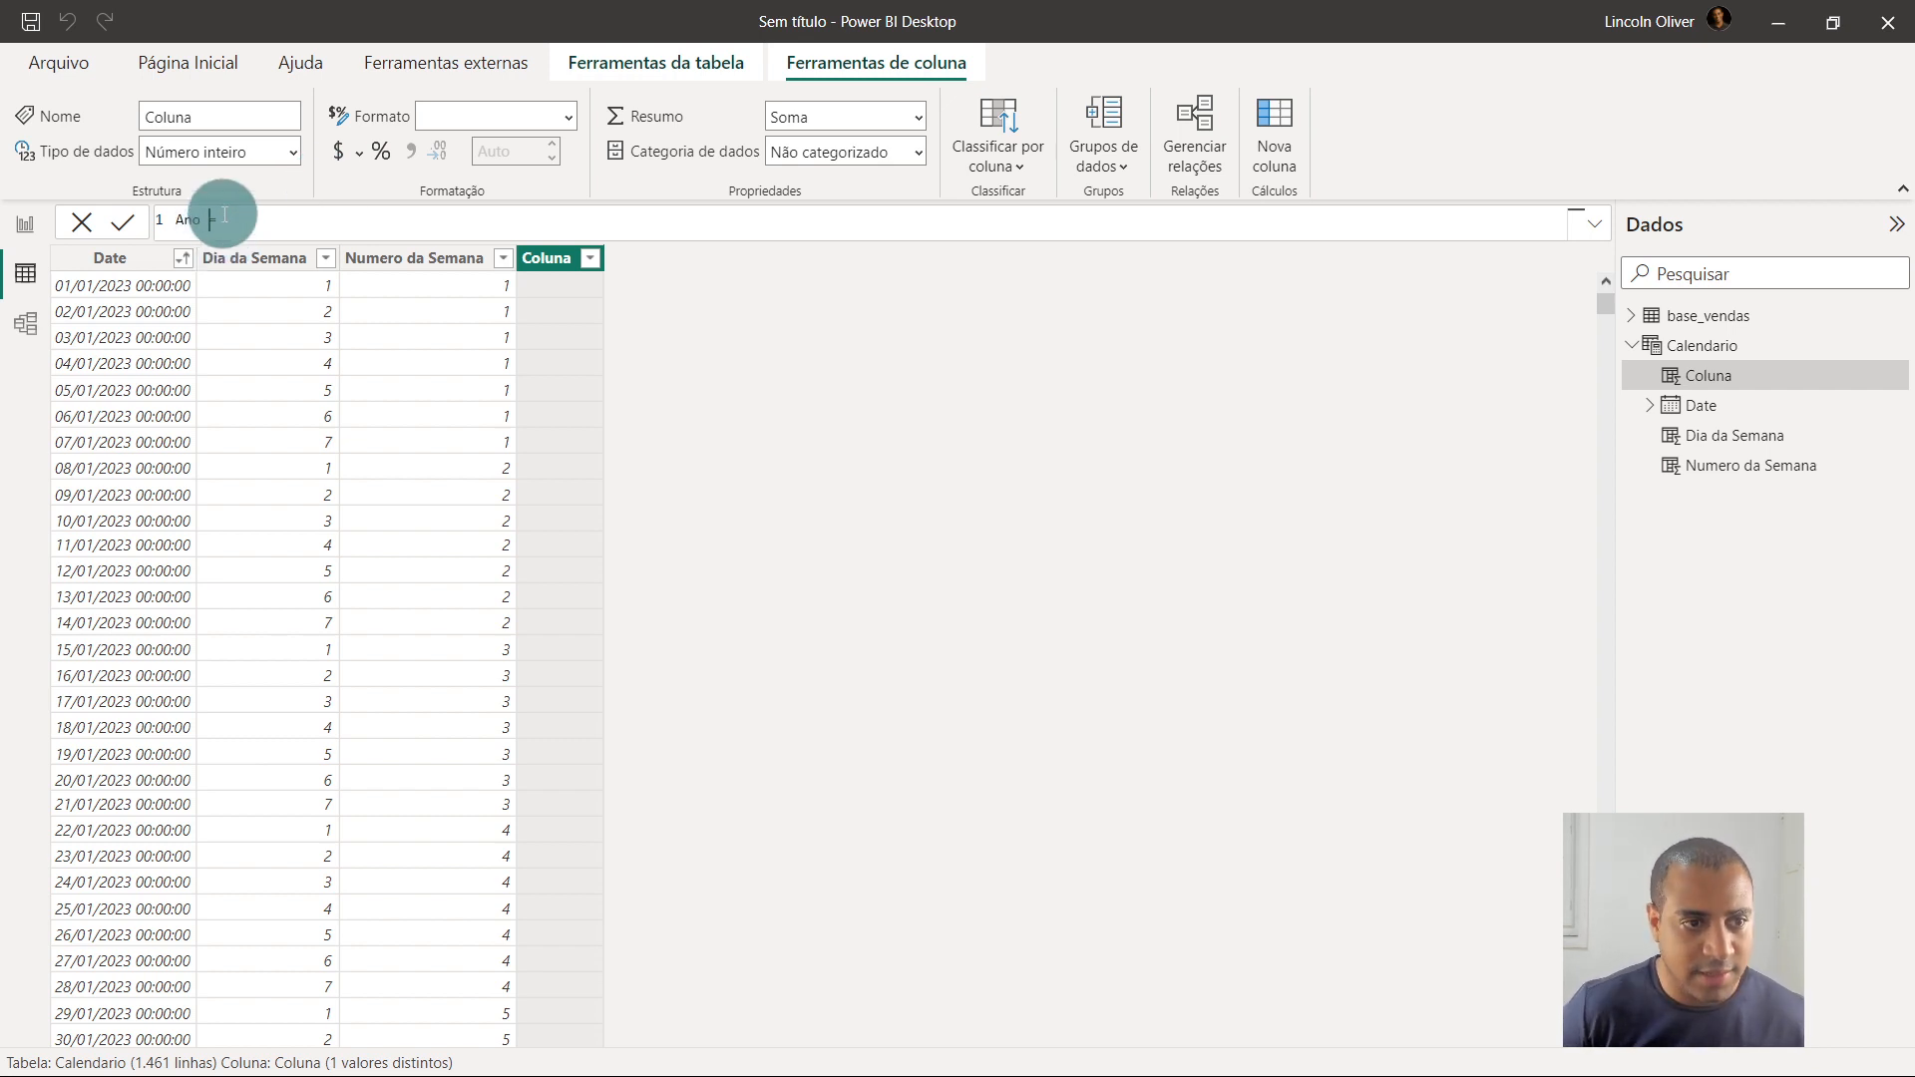
type("year")
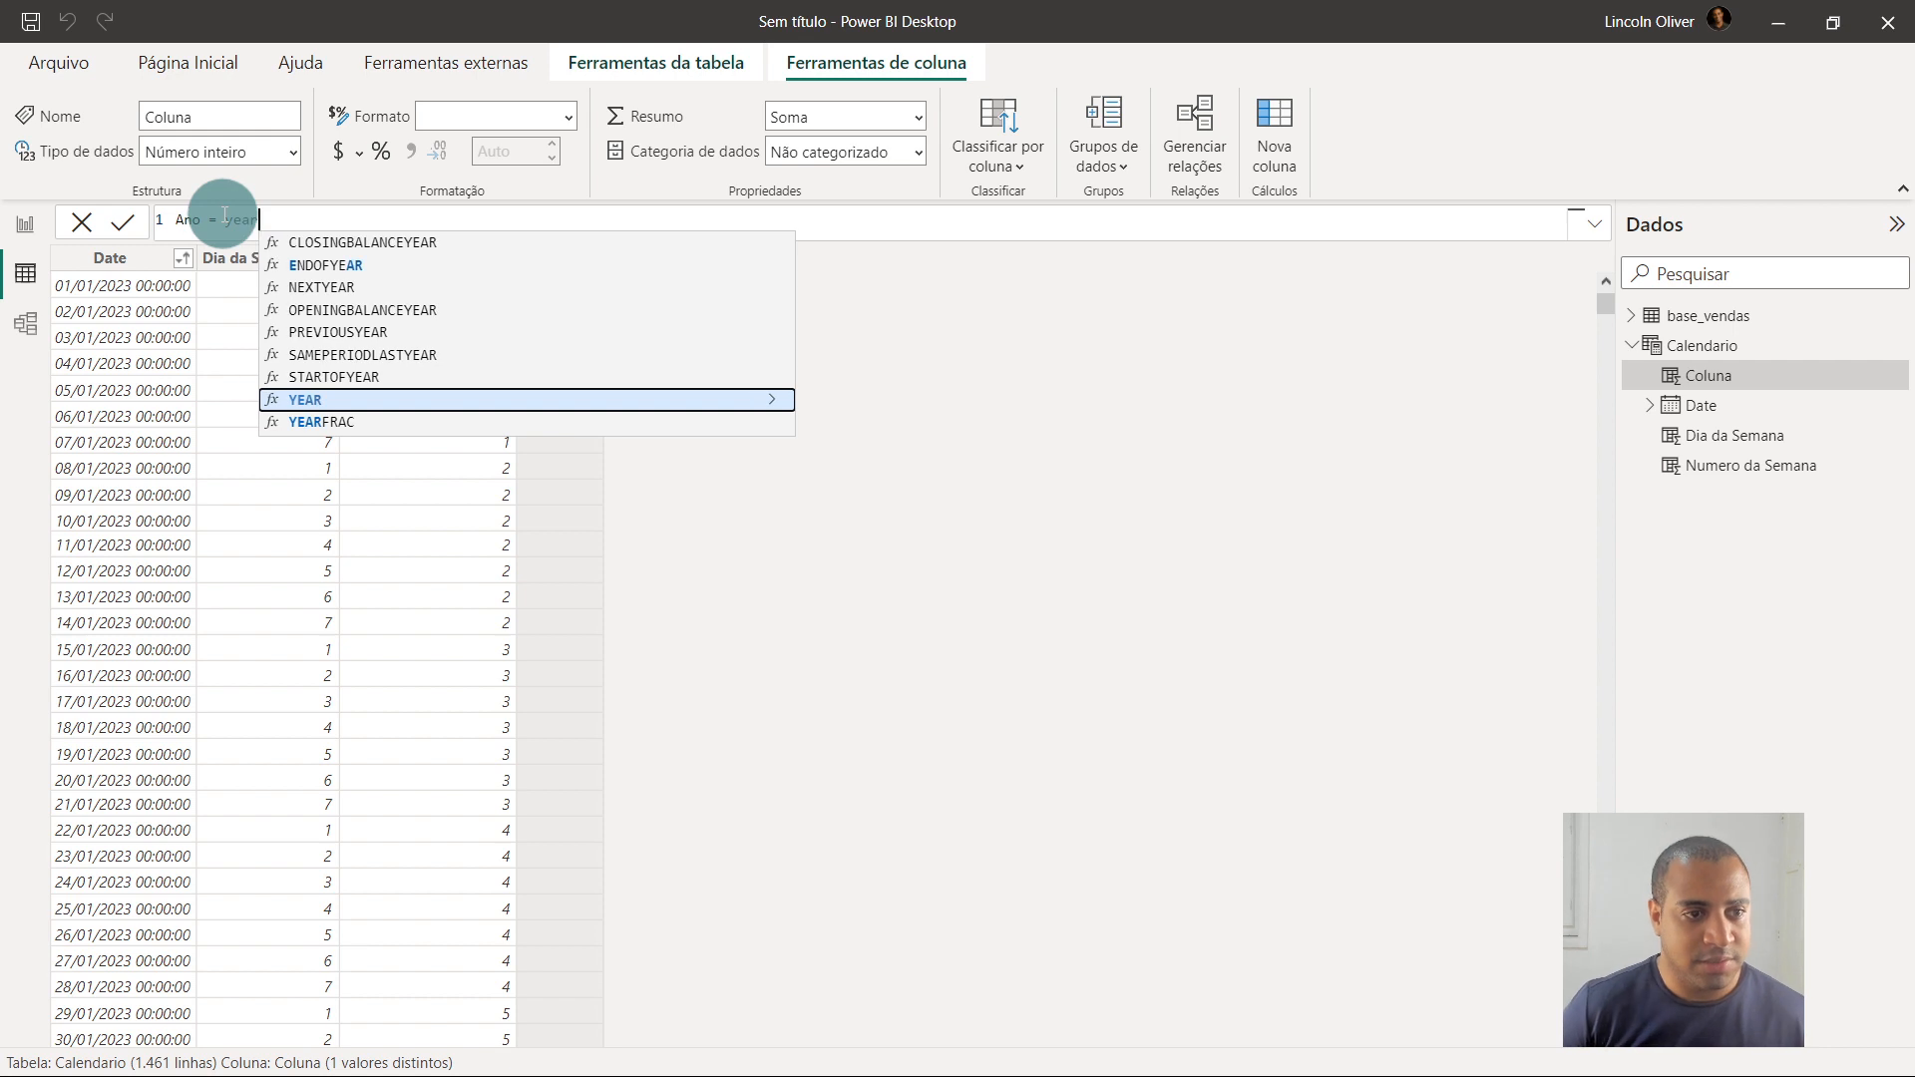
key("BackSpace")
key("BackSpace")
key("BackSpace")
key("BackSpace")
type("year")
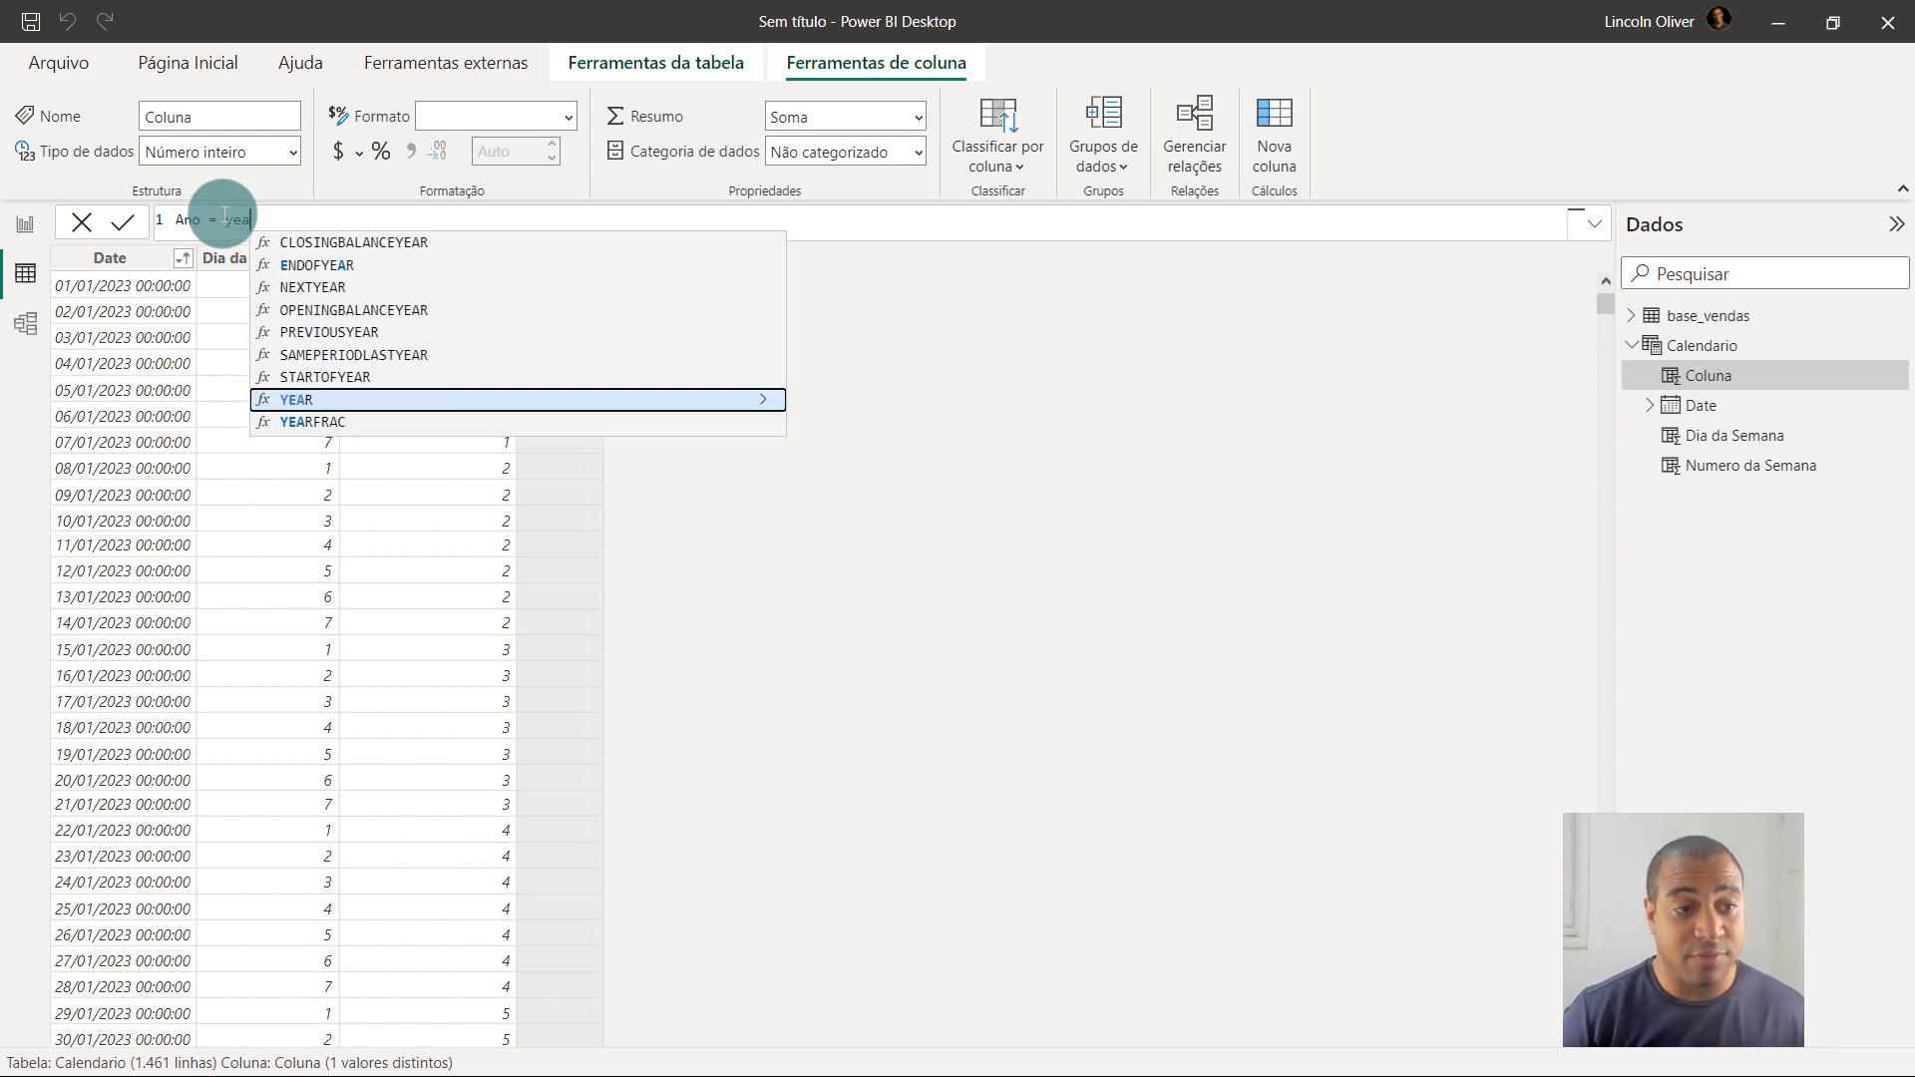
key("BackSpace")
key("BackSpace")
key("BackSpace")
key("BackSpace")
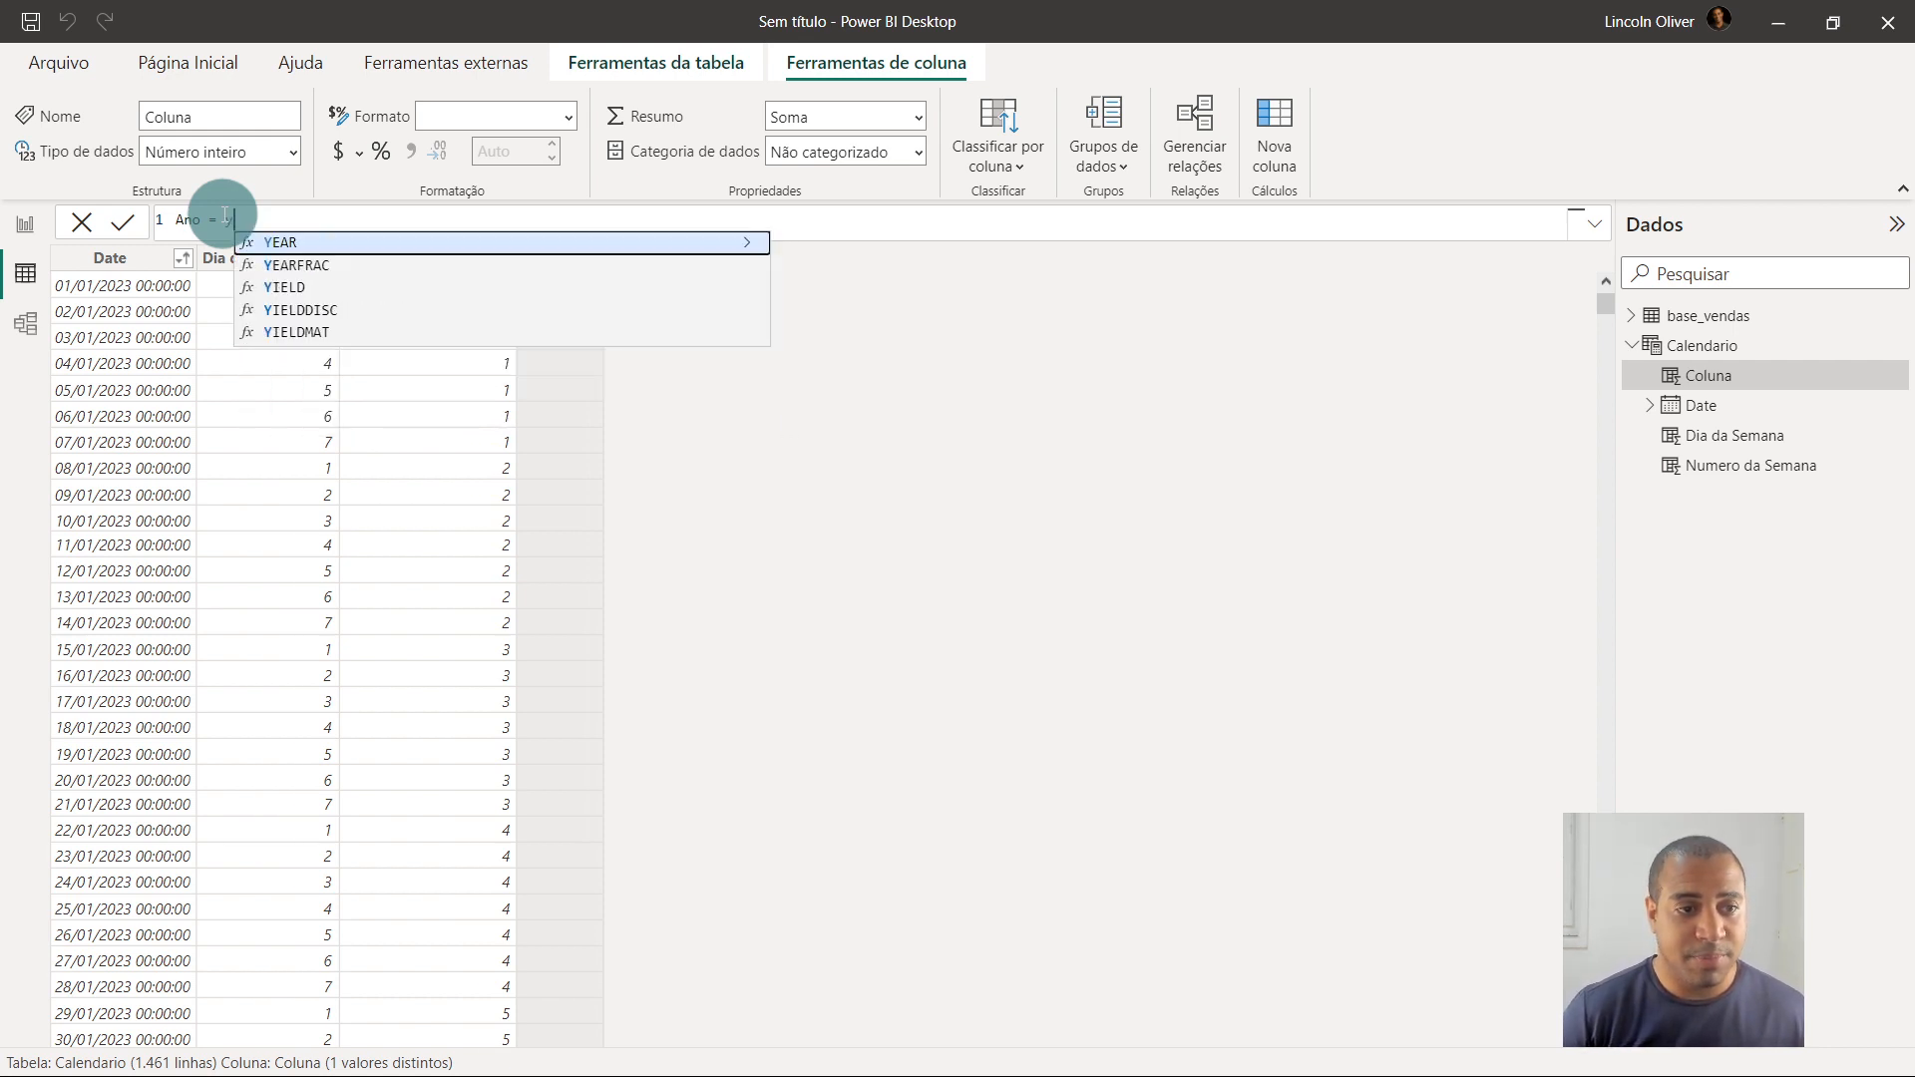
Set the Ano column's formula to Calendario[Date].[Ano] and commit it
type("date")
key("Tab")
type(".")
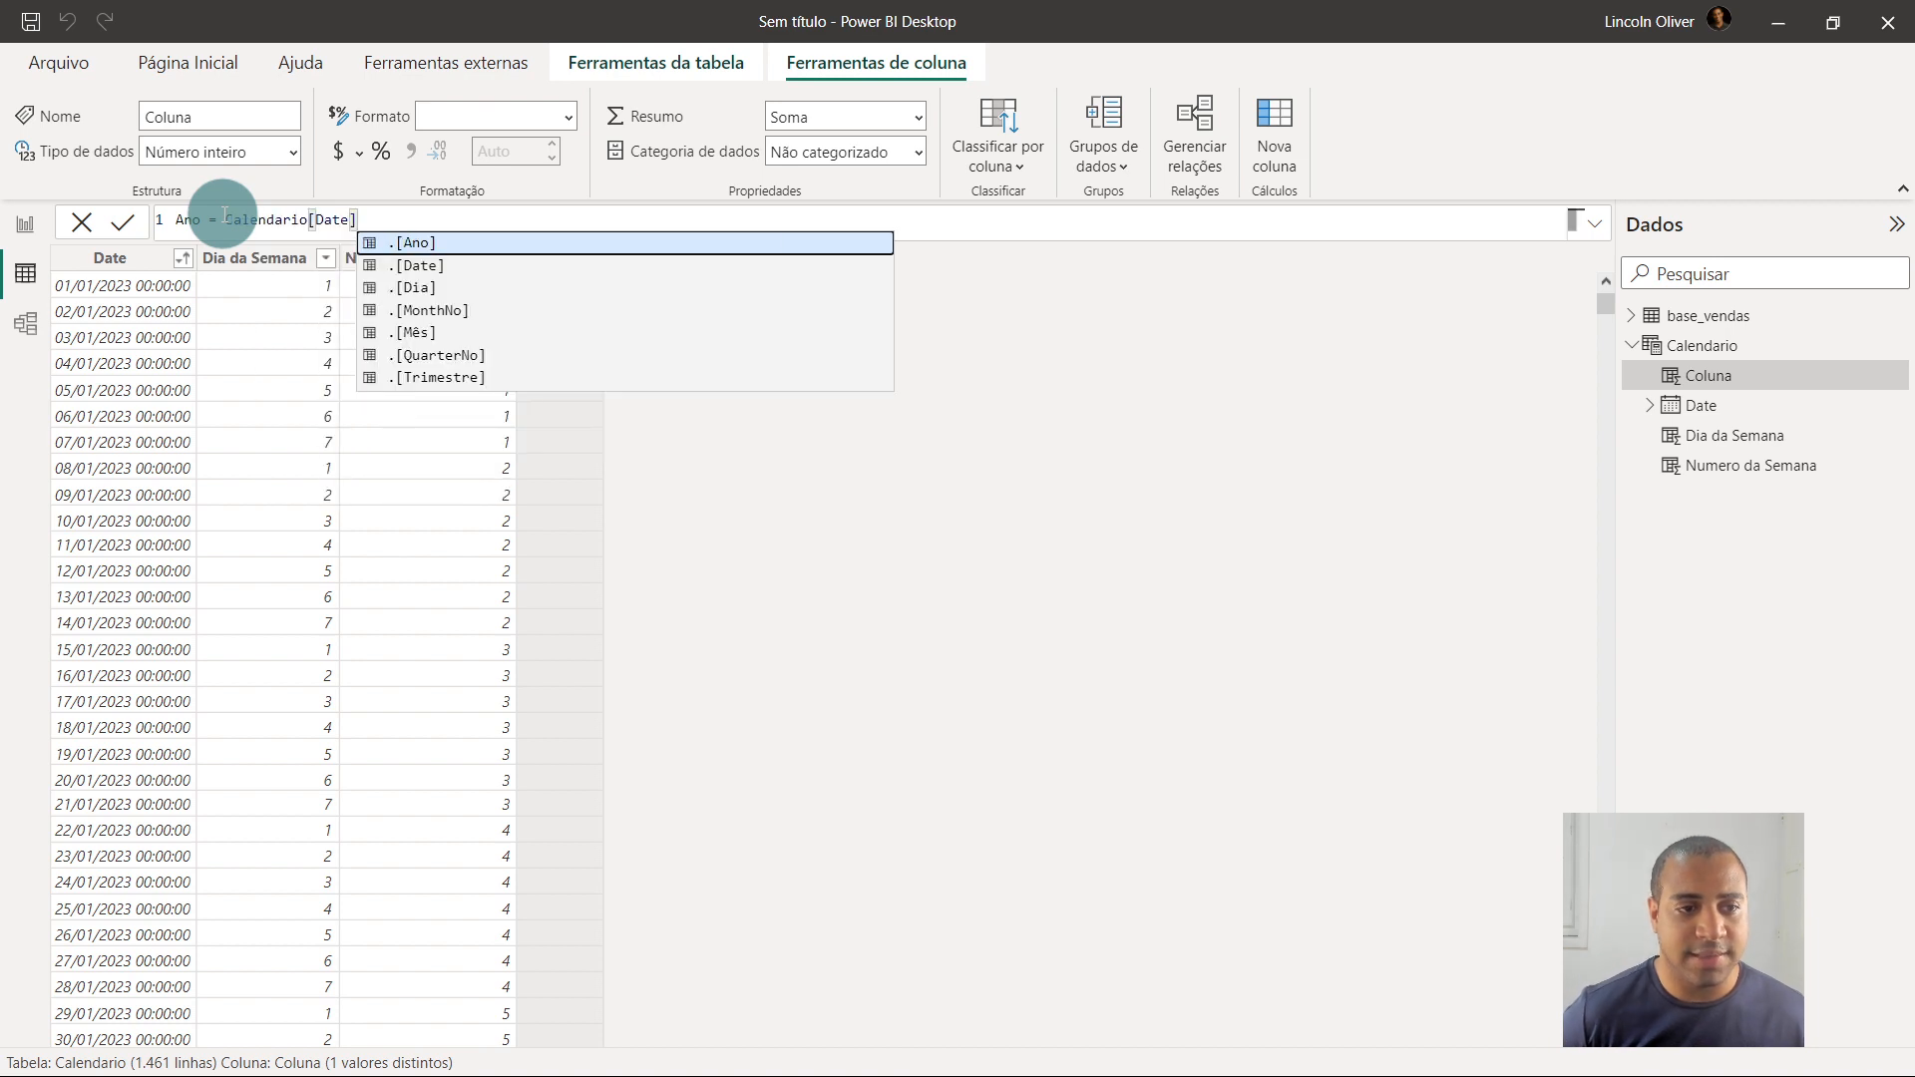
left_click(458, 243)
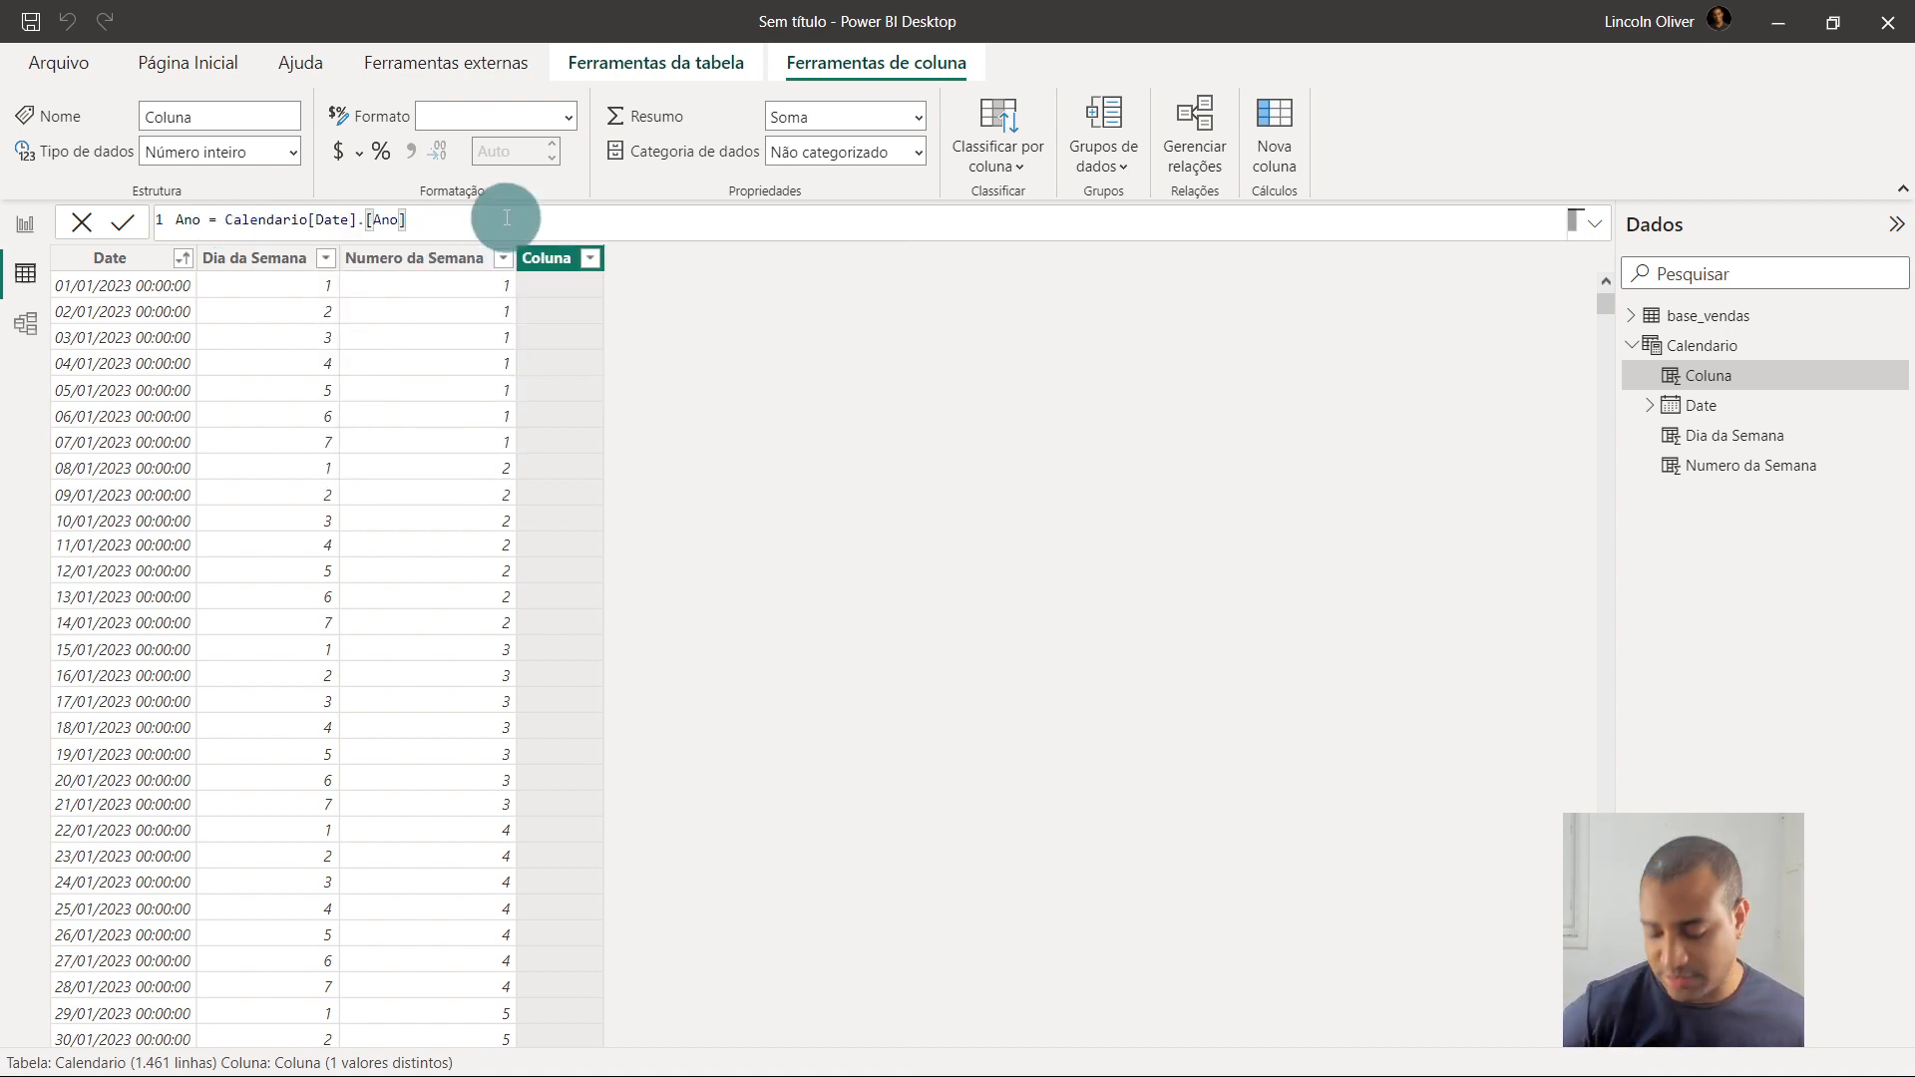
key("Return")
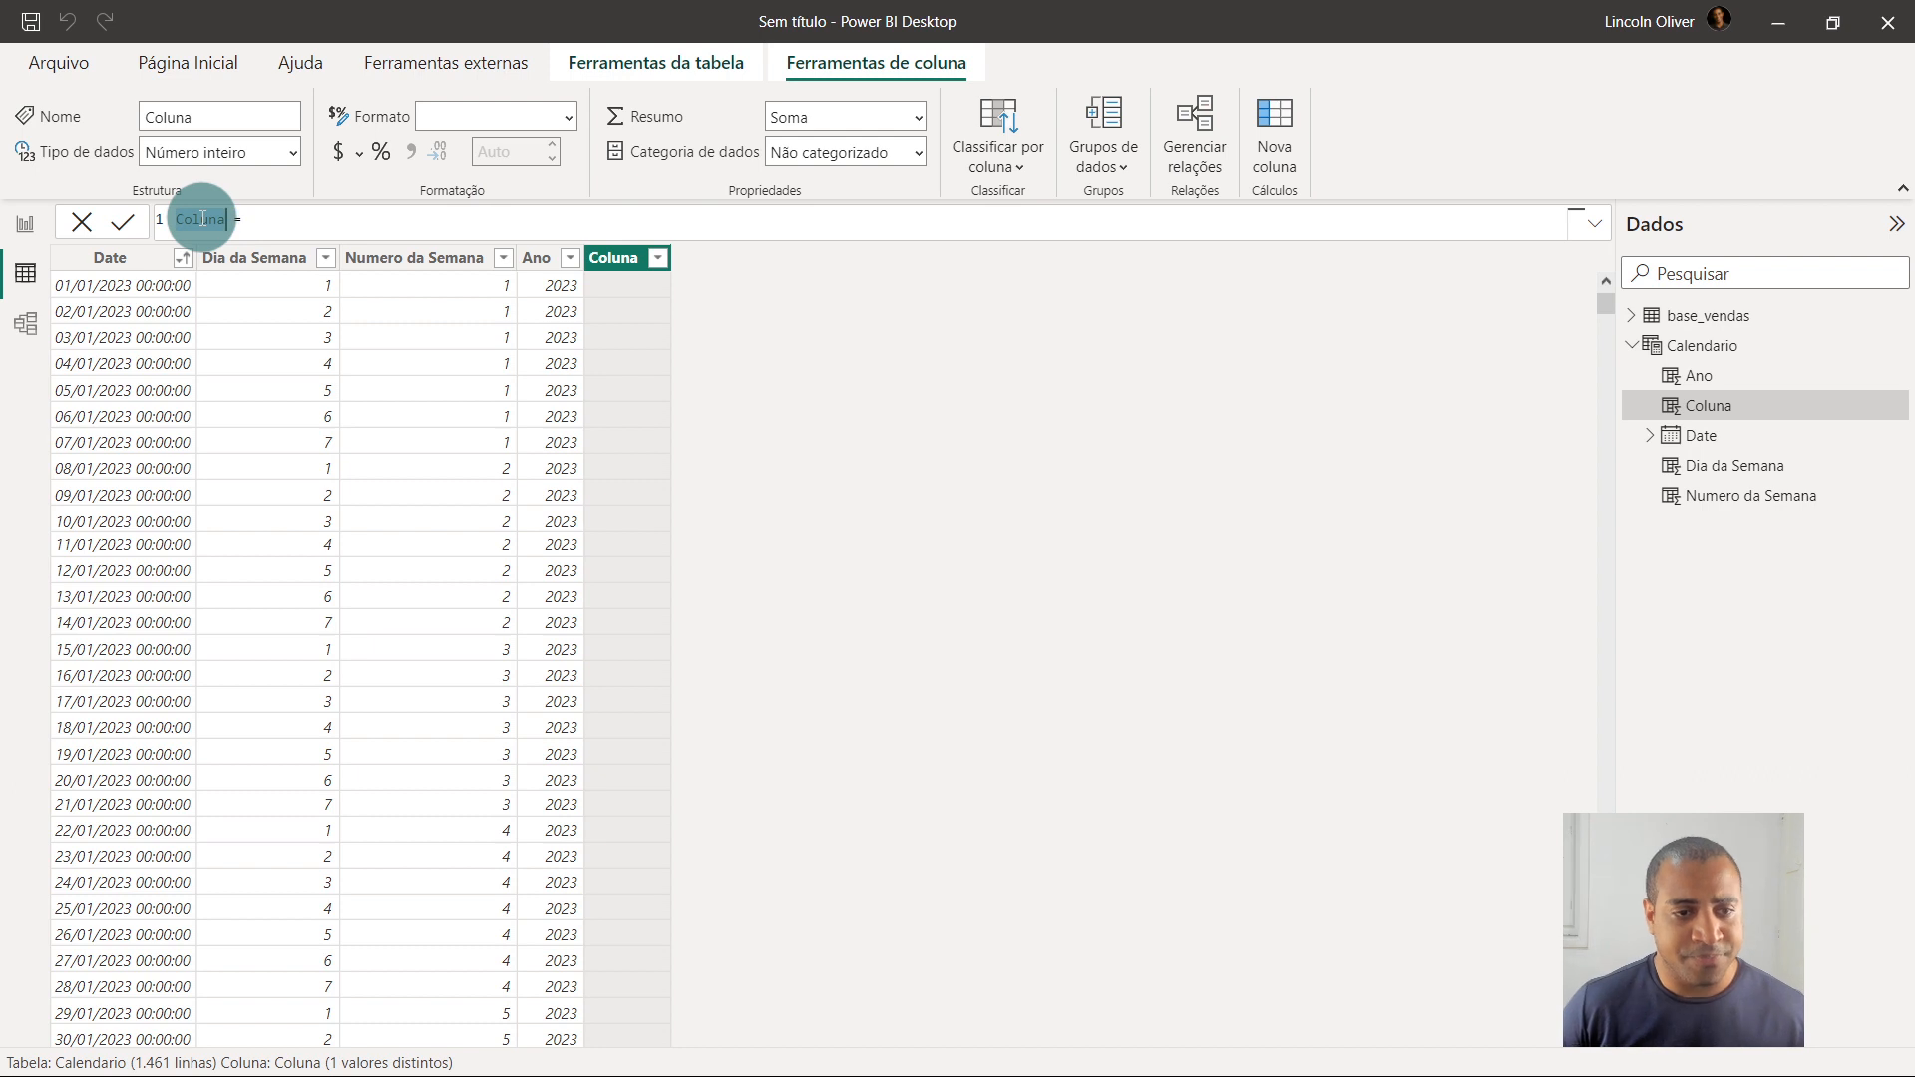
Add a calculated column named Nº Mês to the Calendario table with the formula Calendario[Date].[MonthNo]
type("Mês = ")
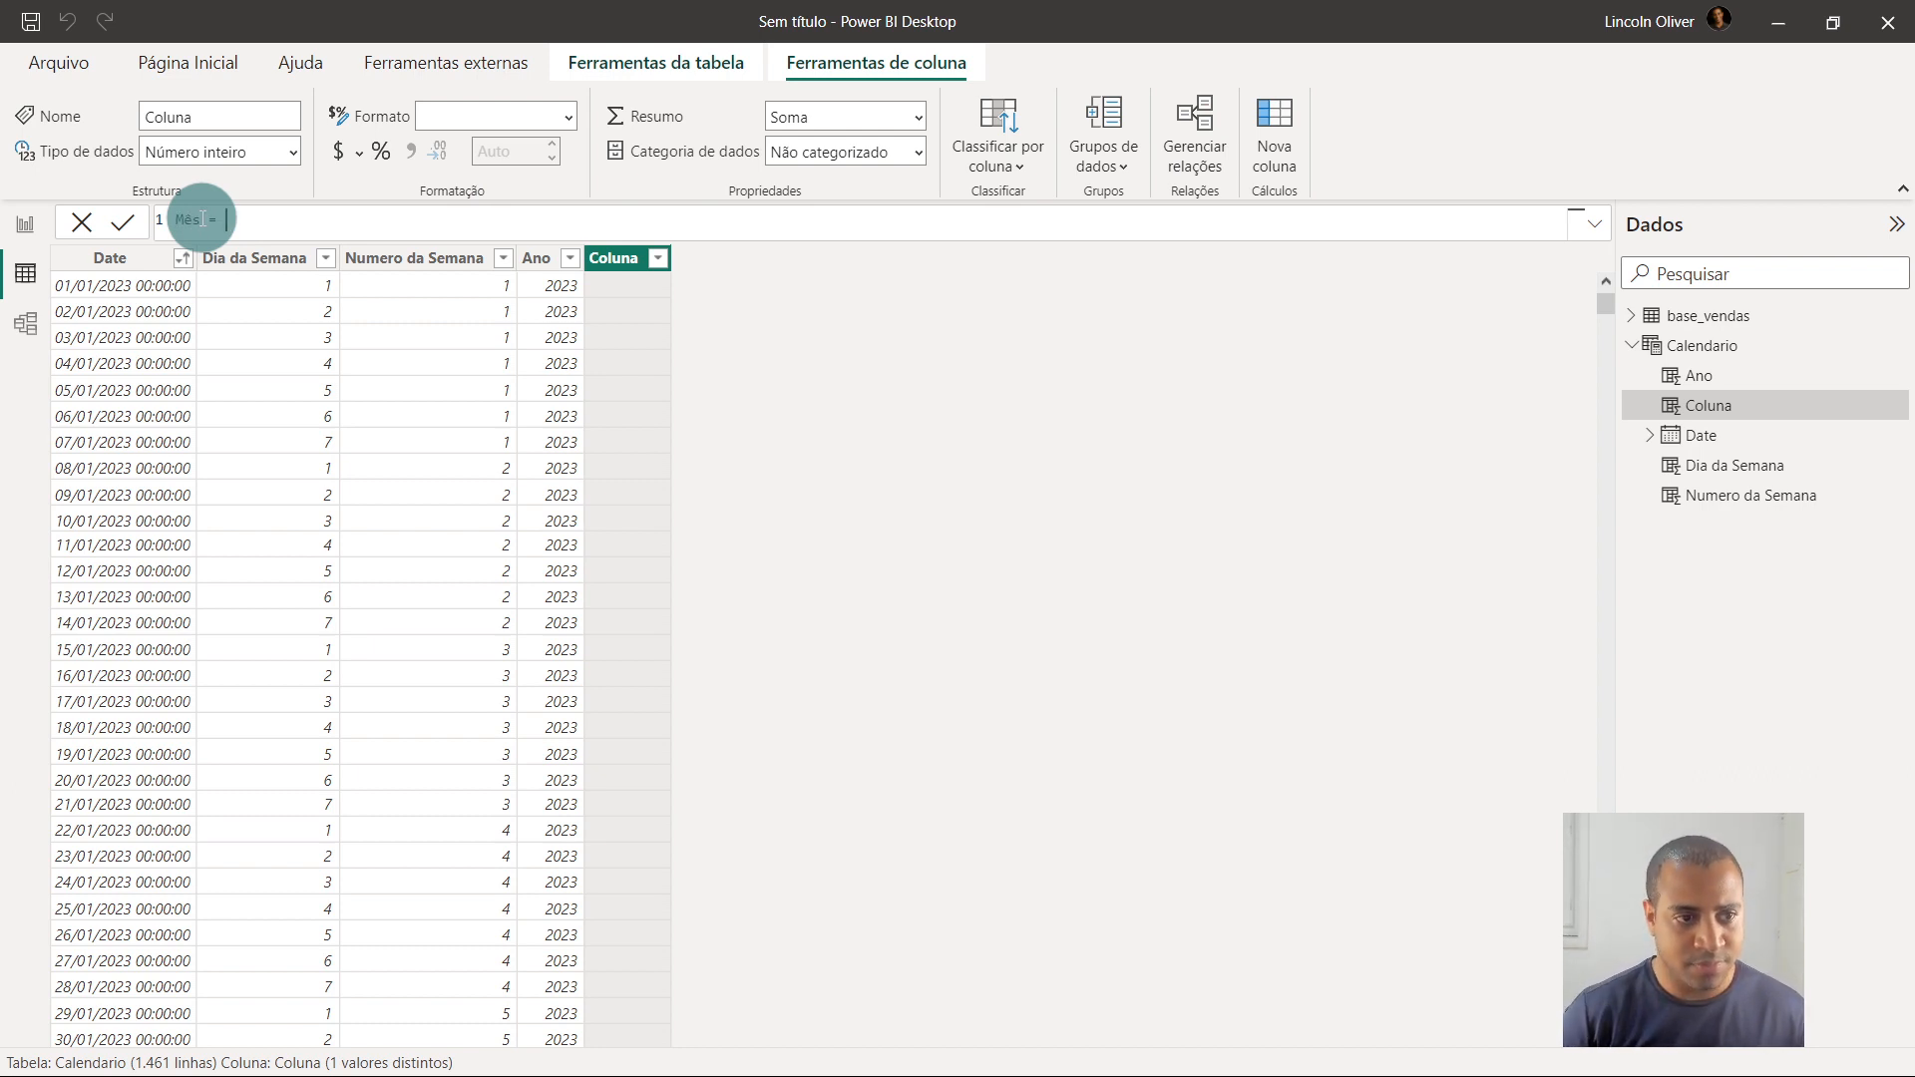
type("Calendario[Date]")
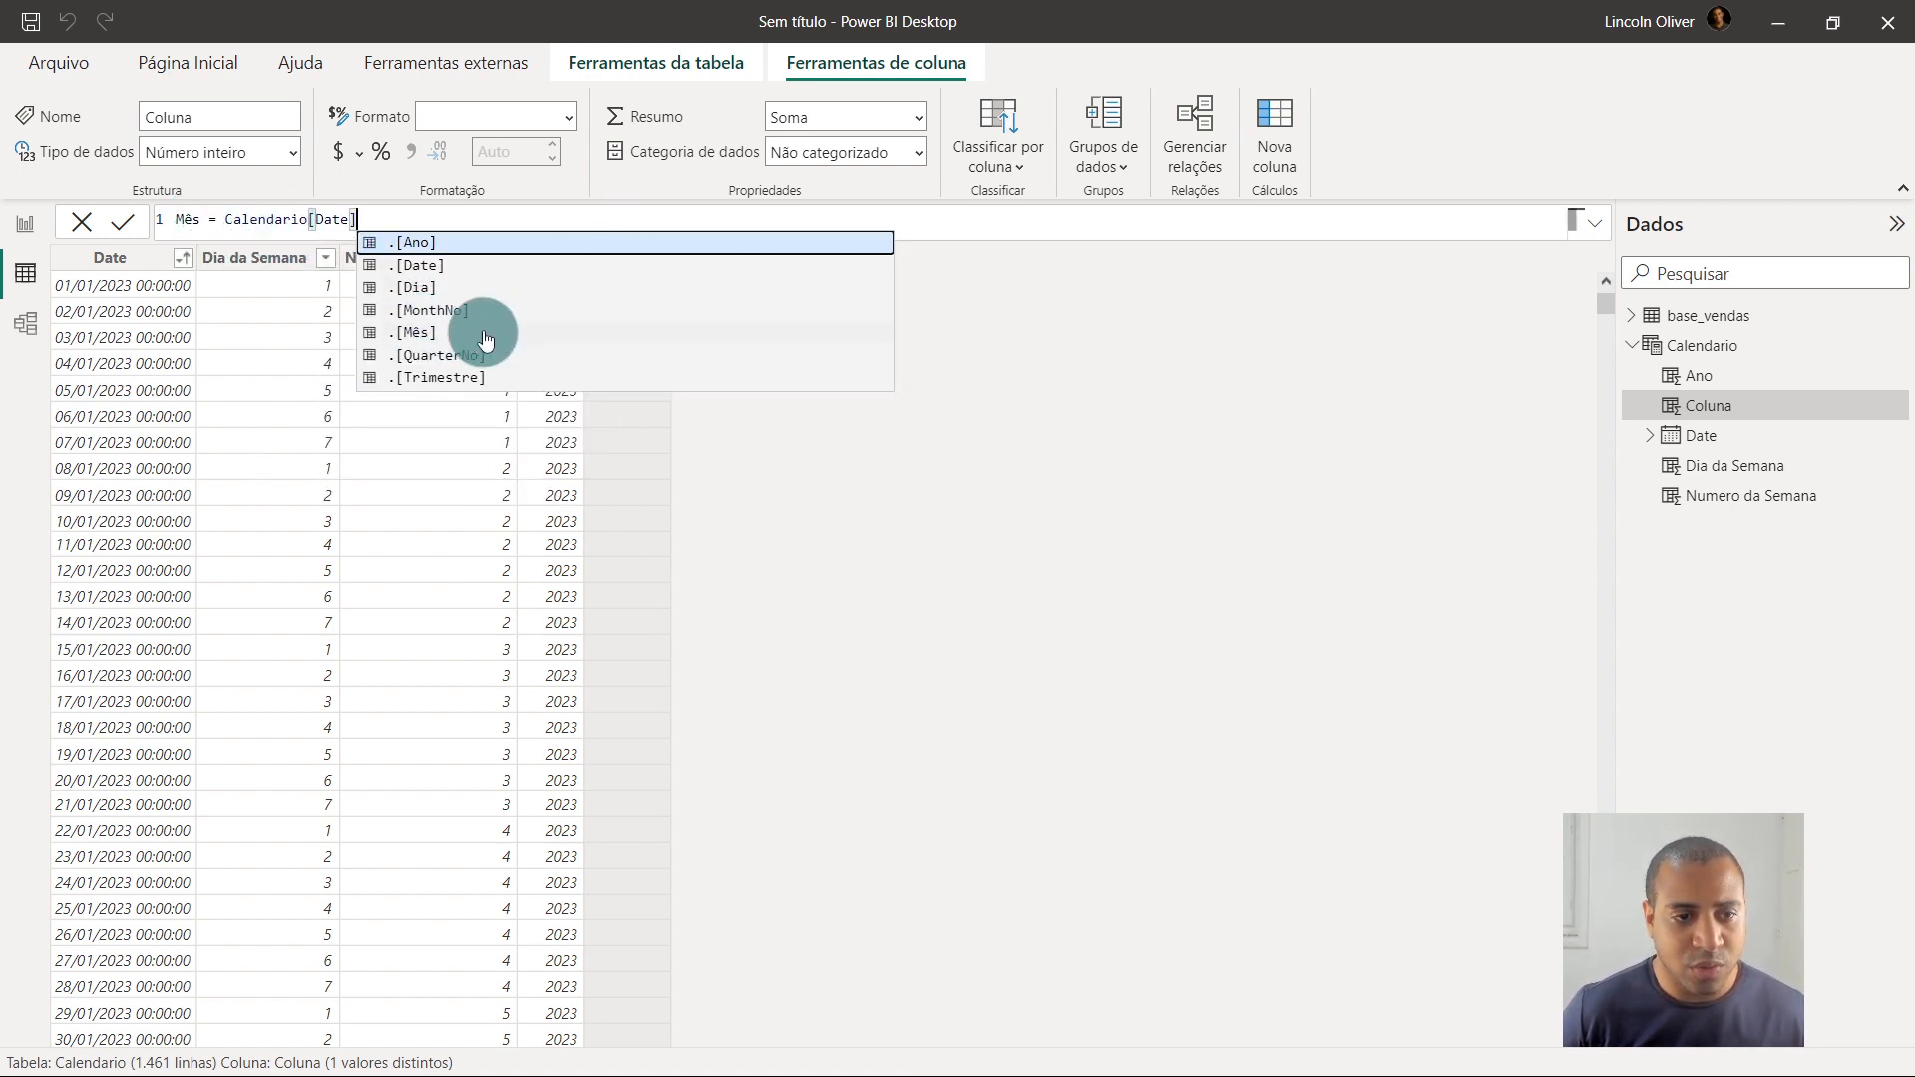
left_click(194, 223)
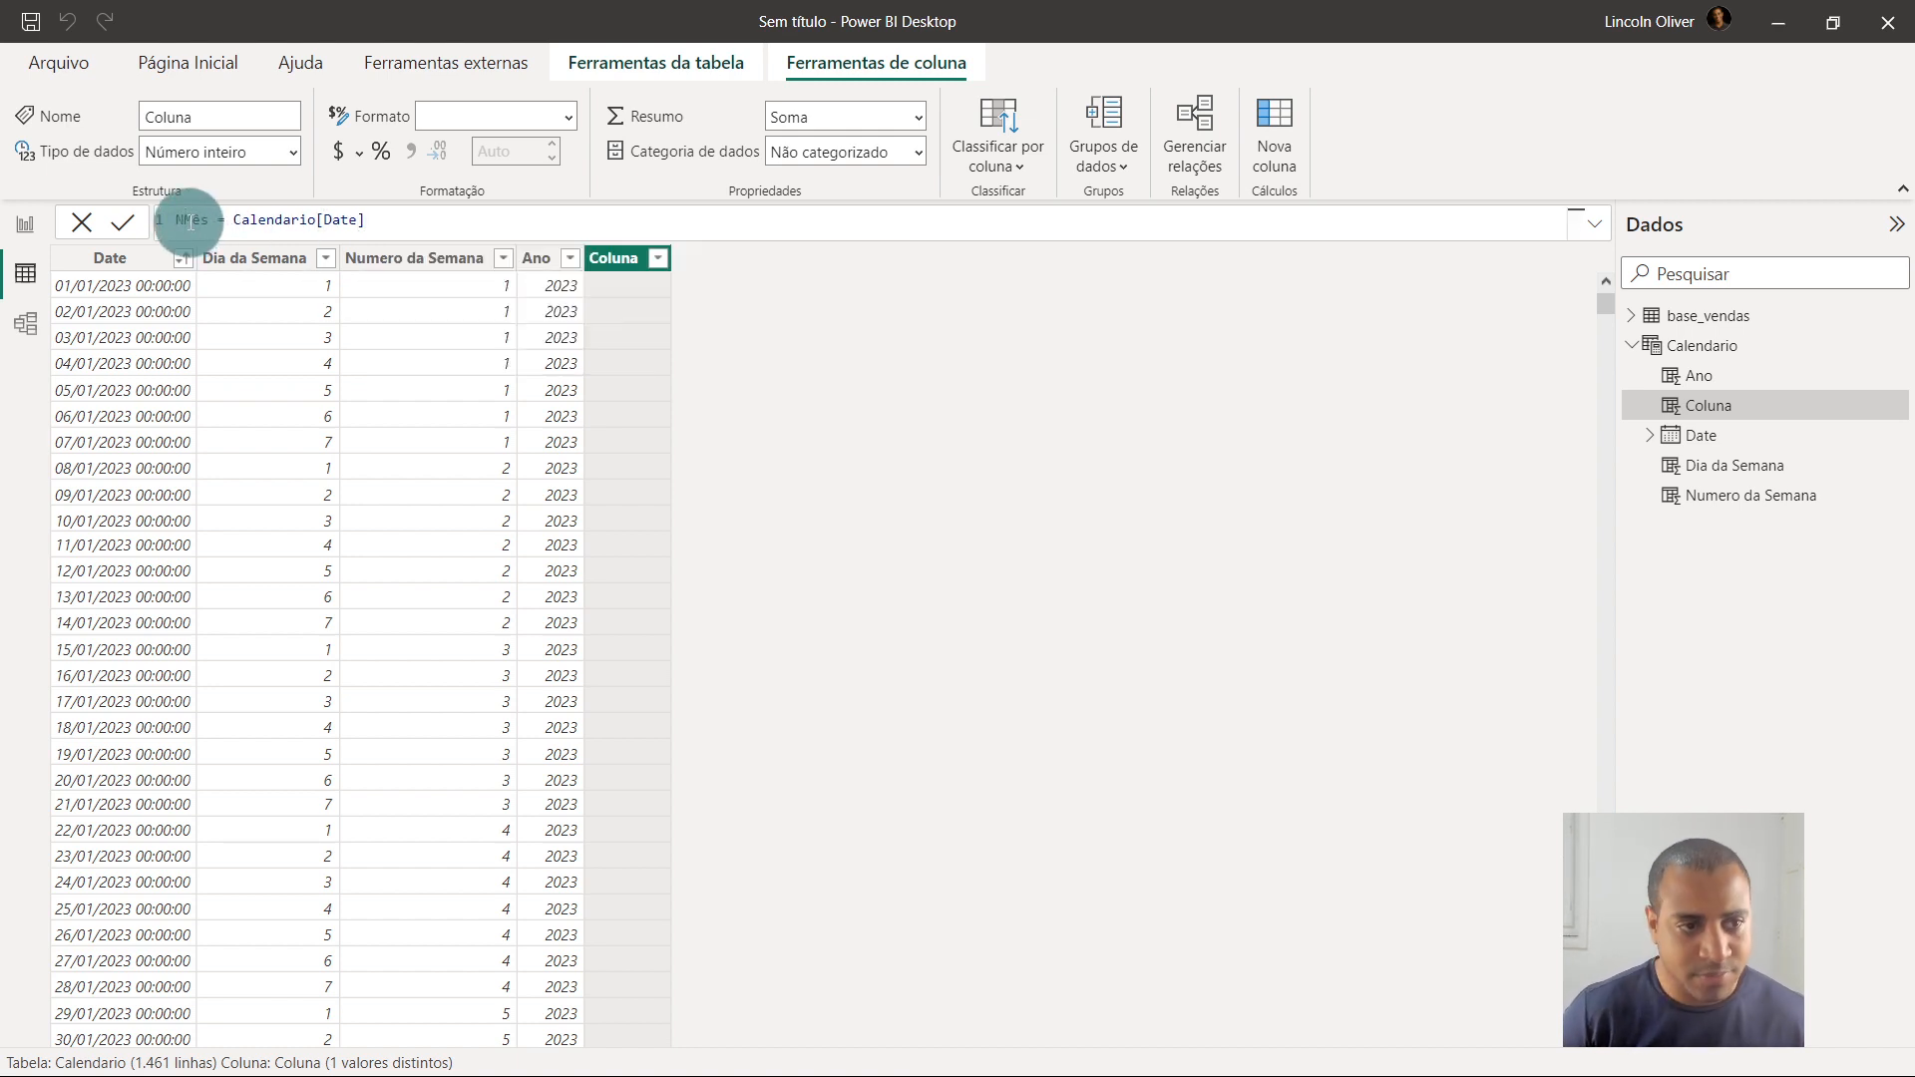
type("Nº")
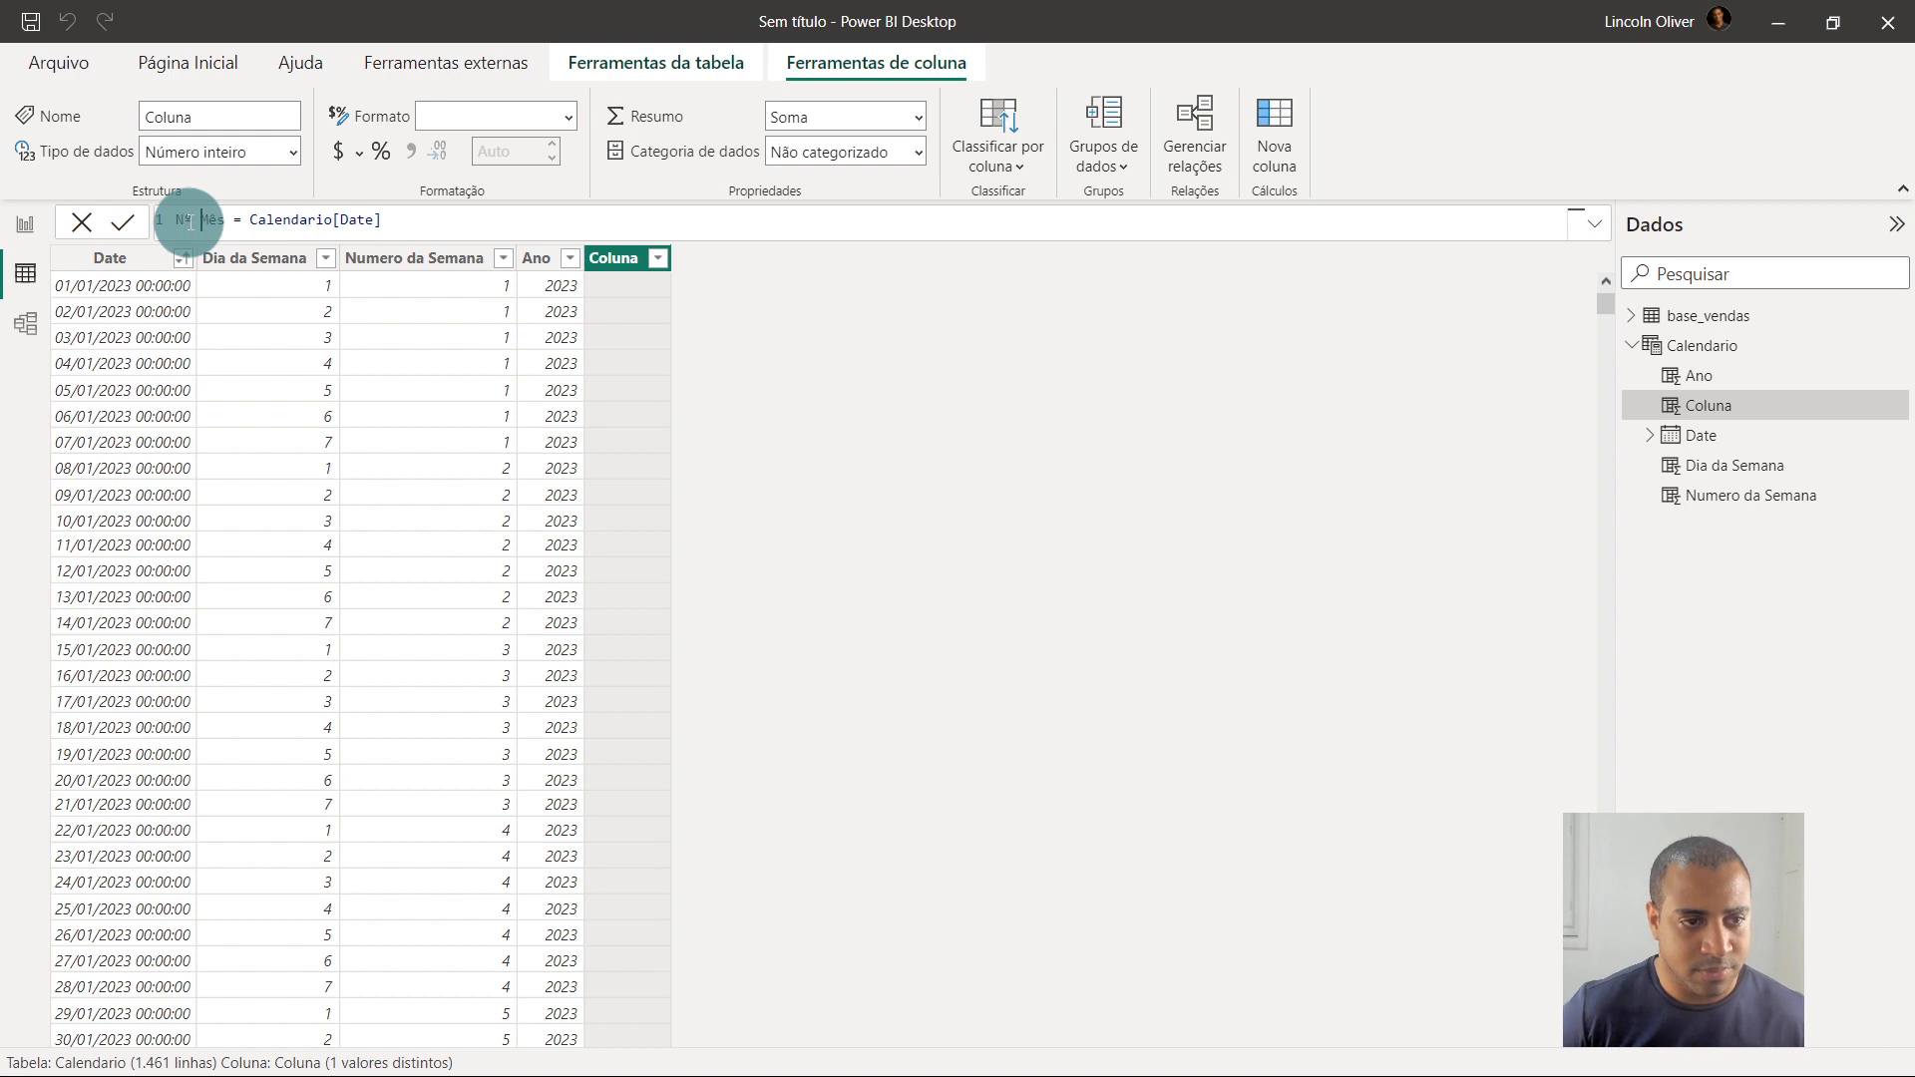
key("End")
type(".")
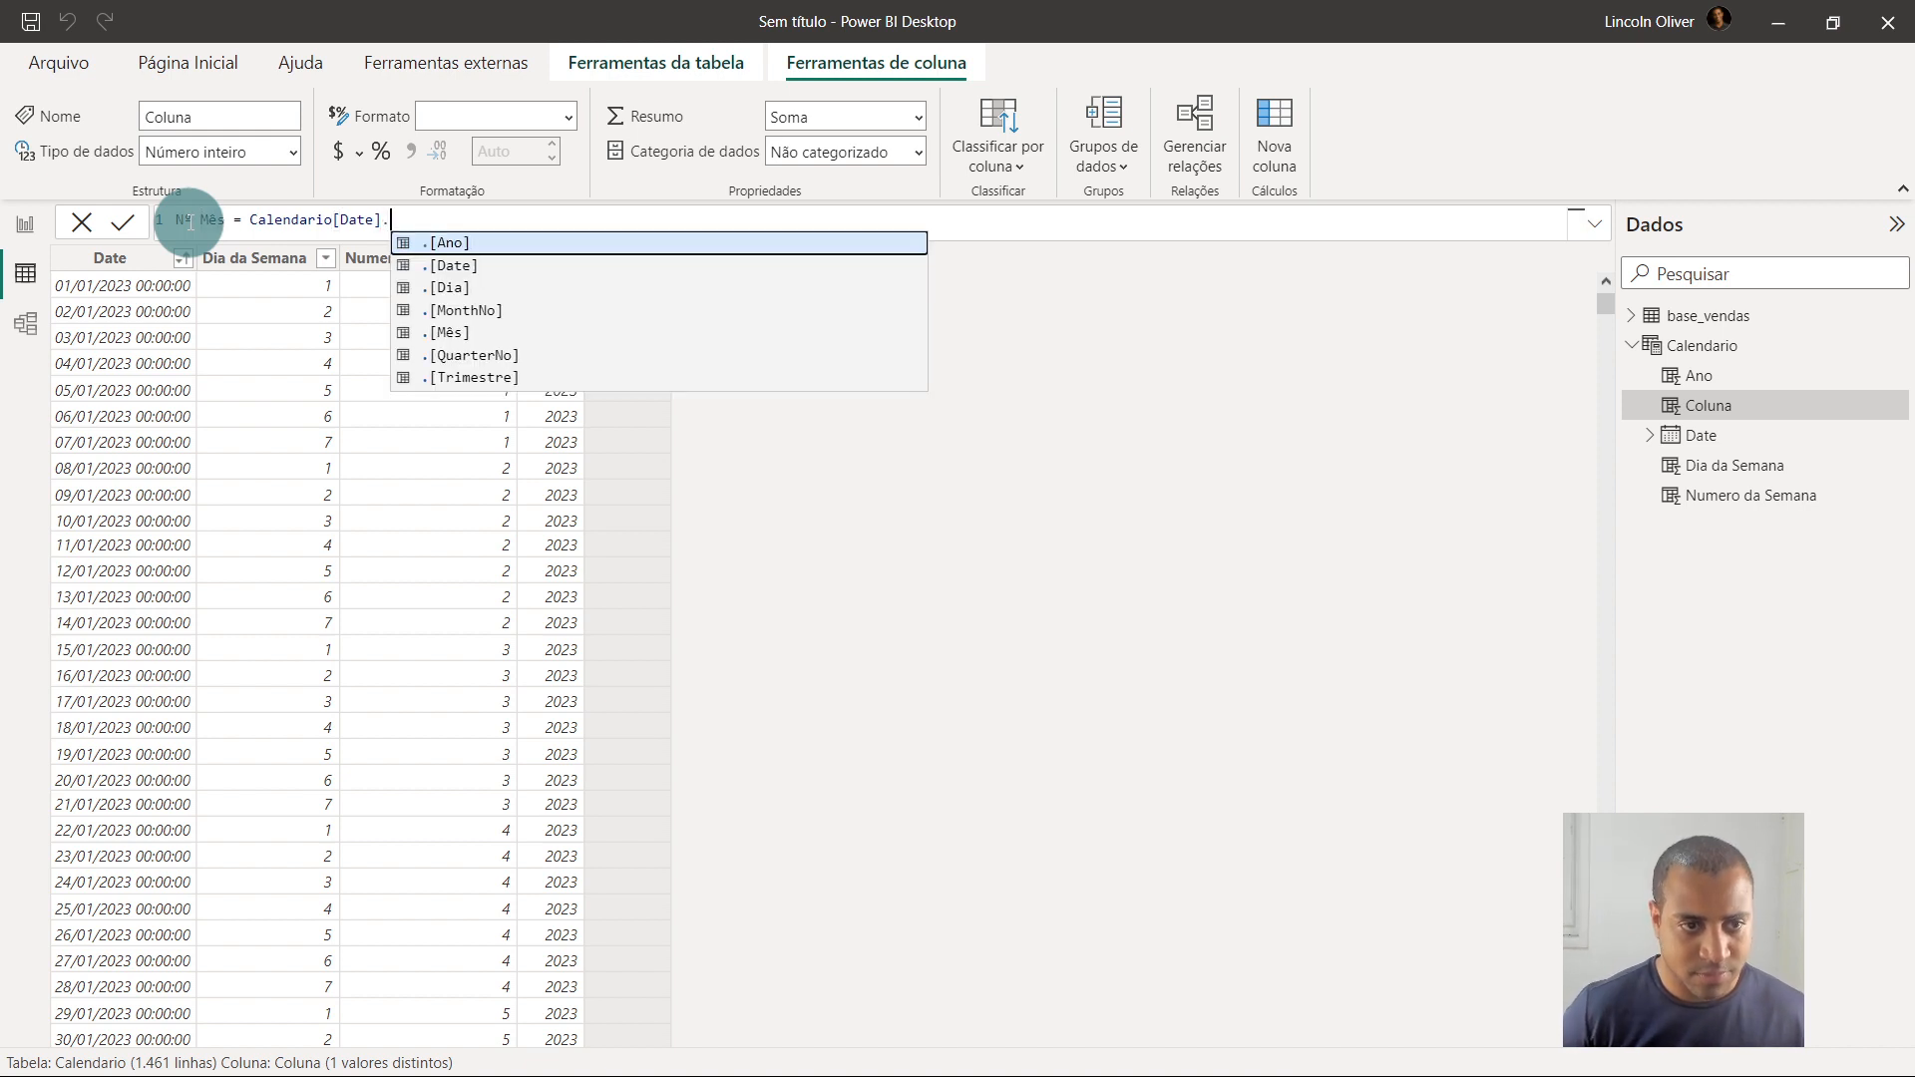
left_click(626, 311)
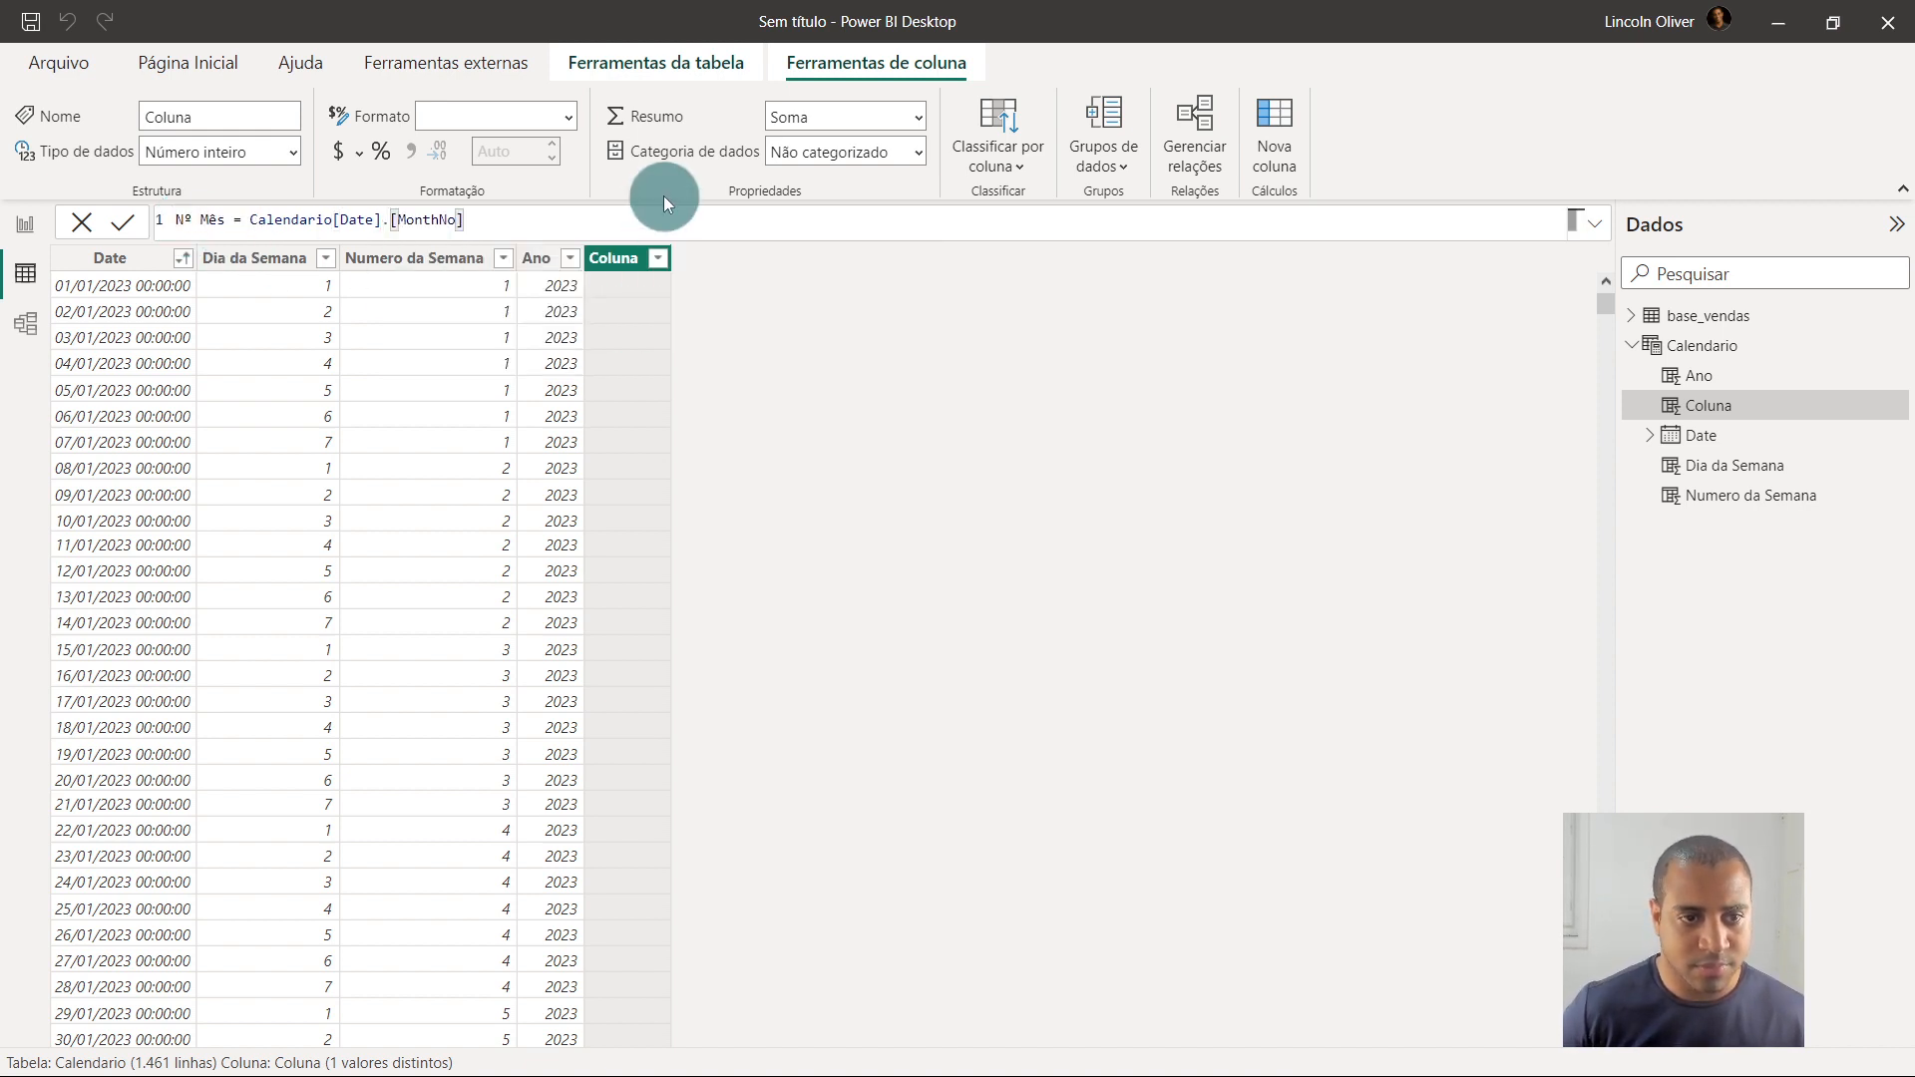
key("Return")
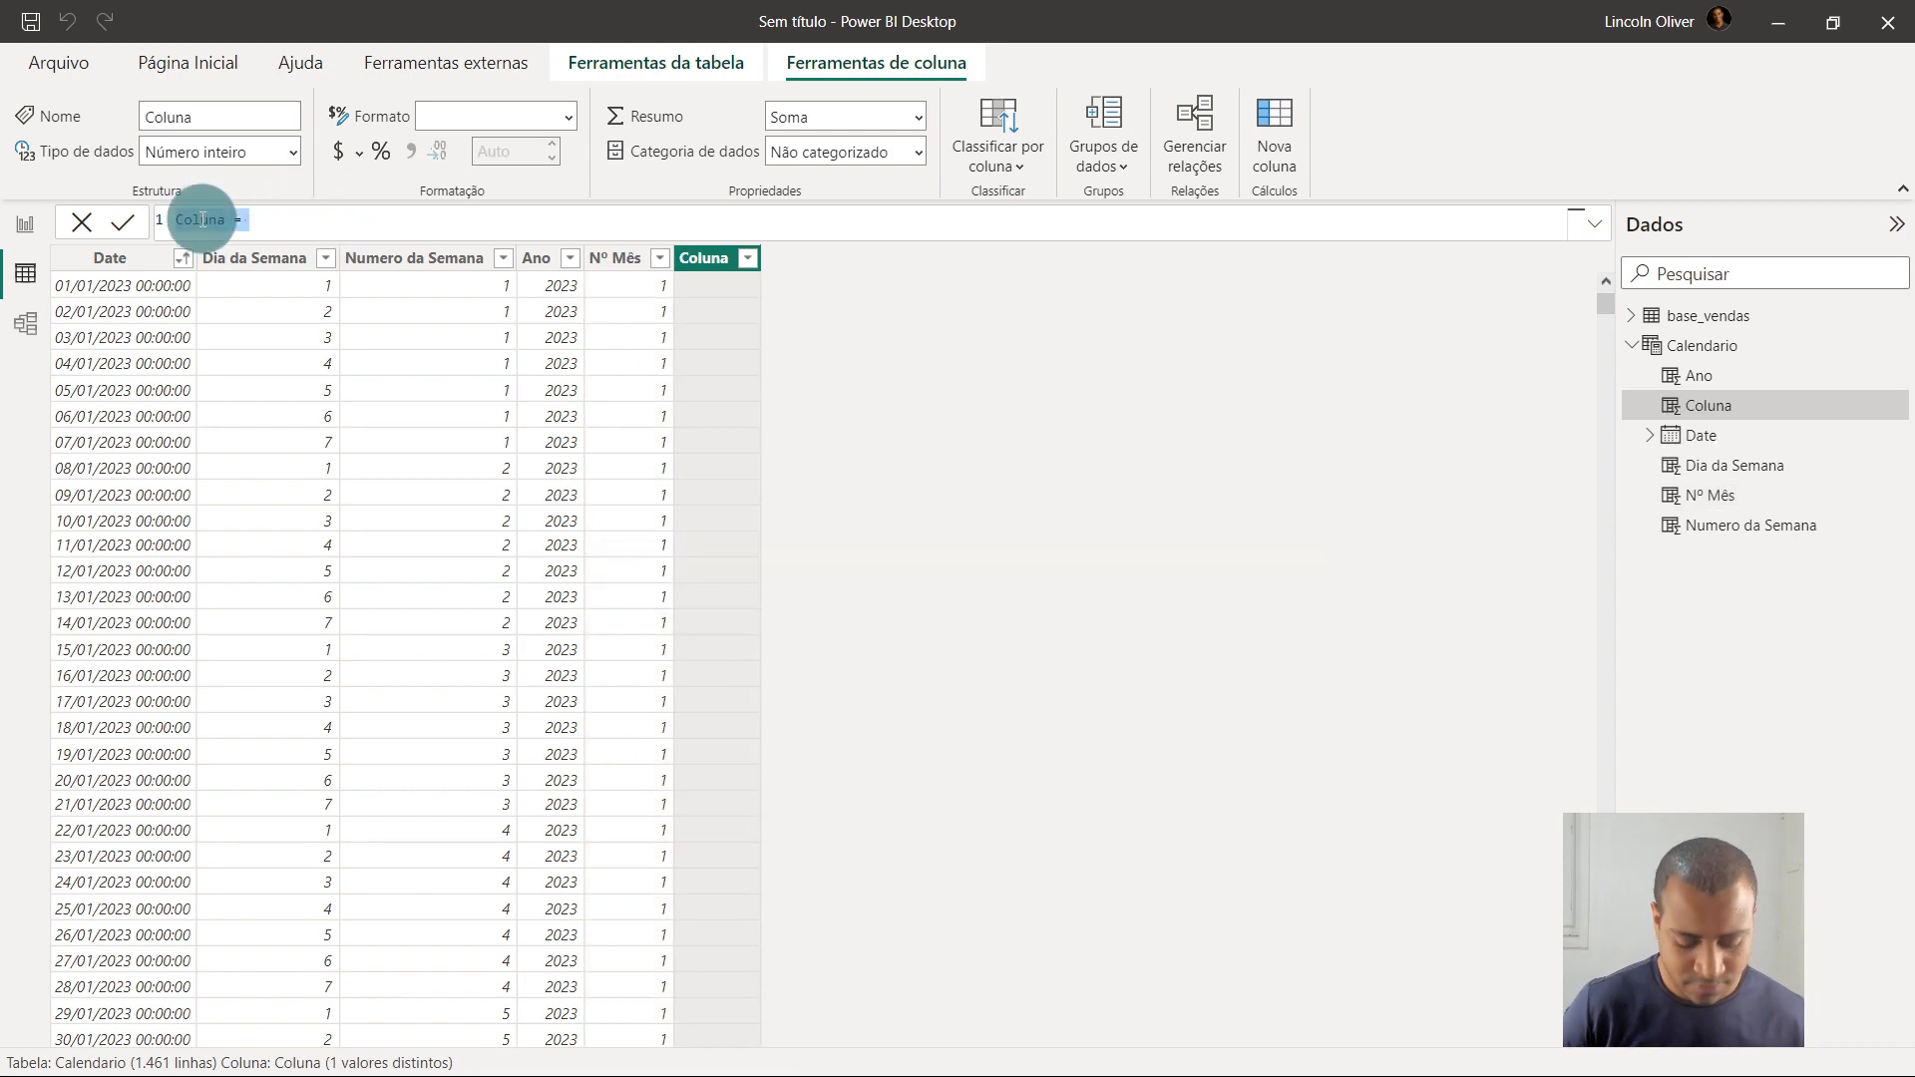
Add a calculated column named Mês to the Calendario table with the formula Calendario[Date].[Mês]
type("Mês = ")
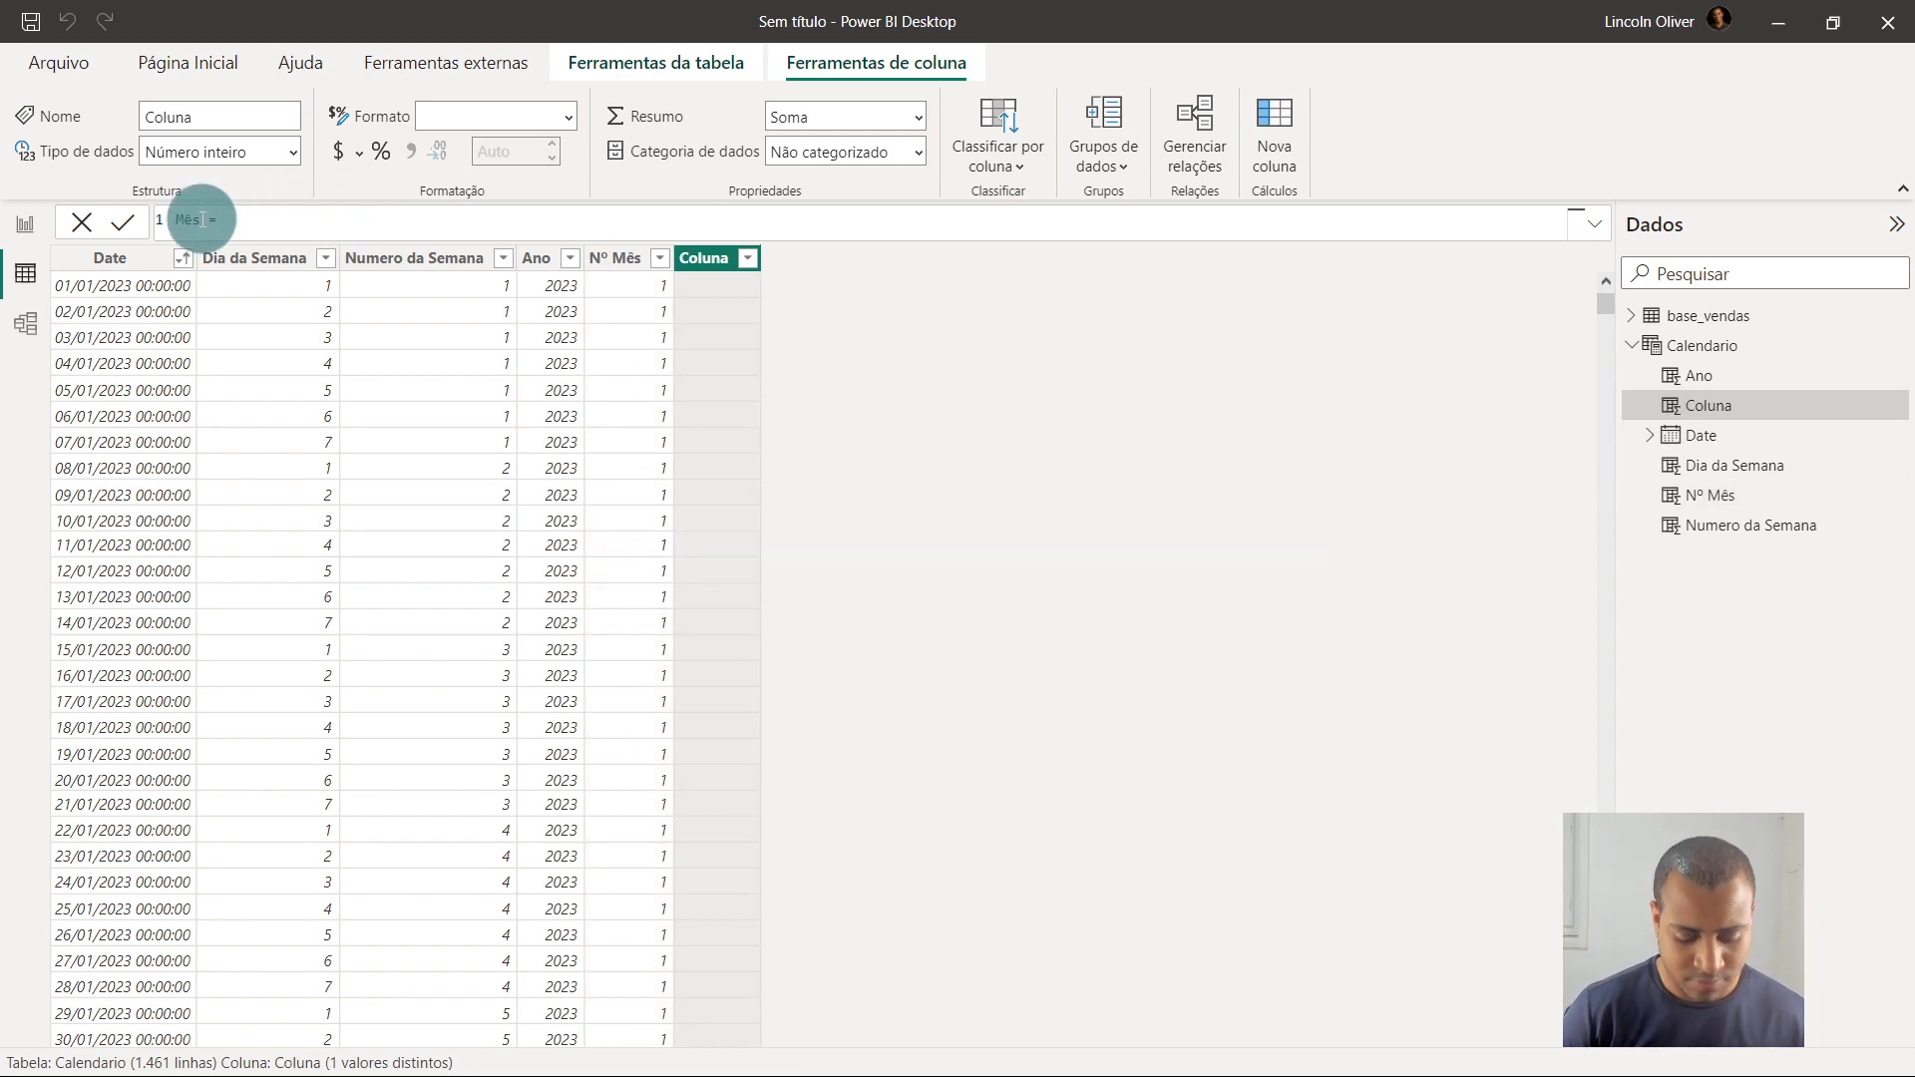
type("date")
key("Down")
key("Down")
key("Down")
key("Down")
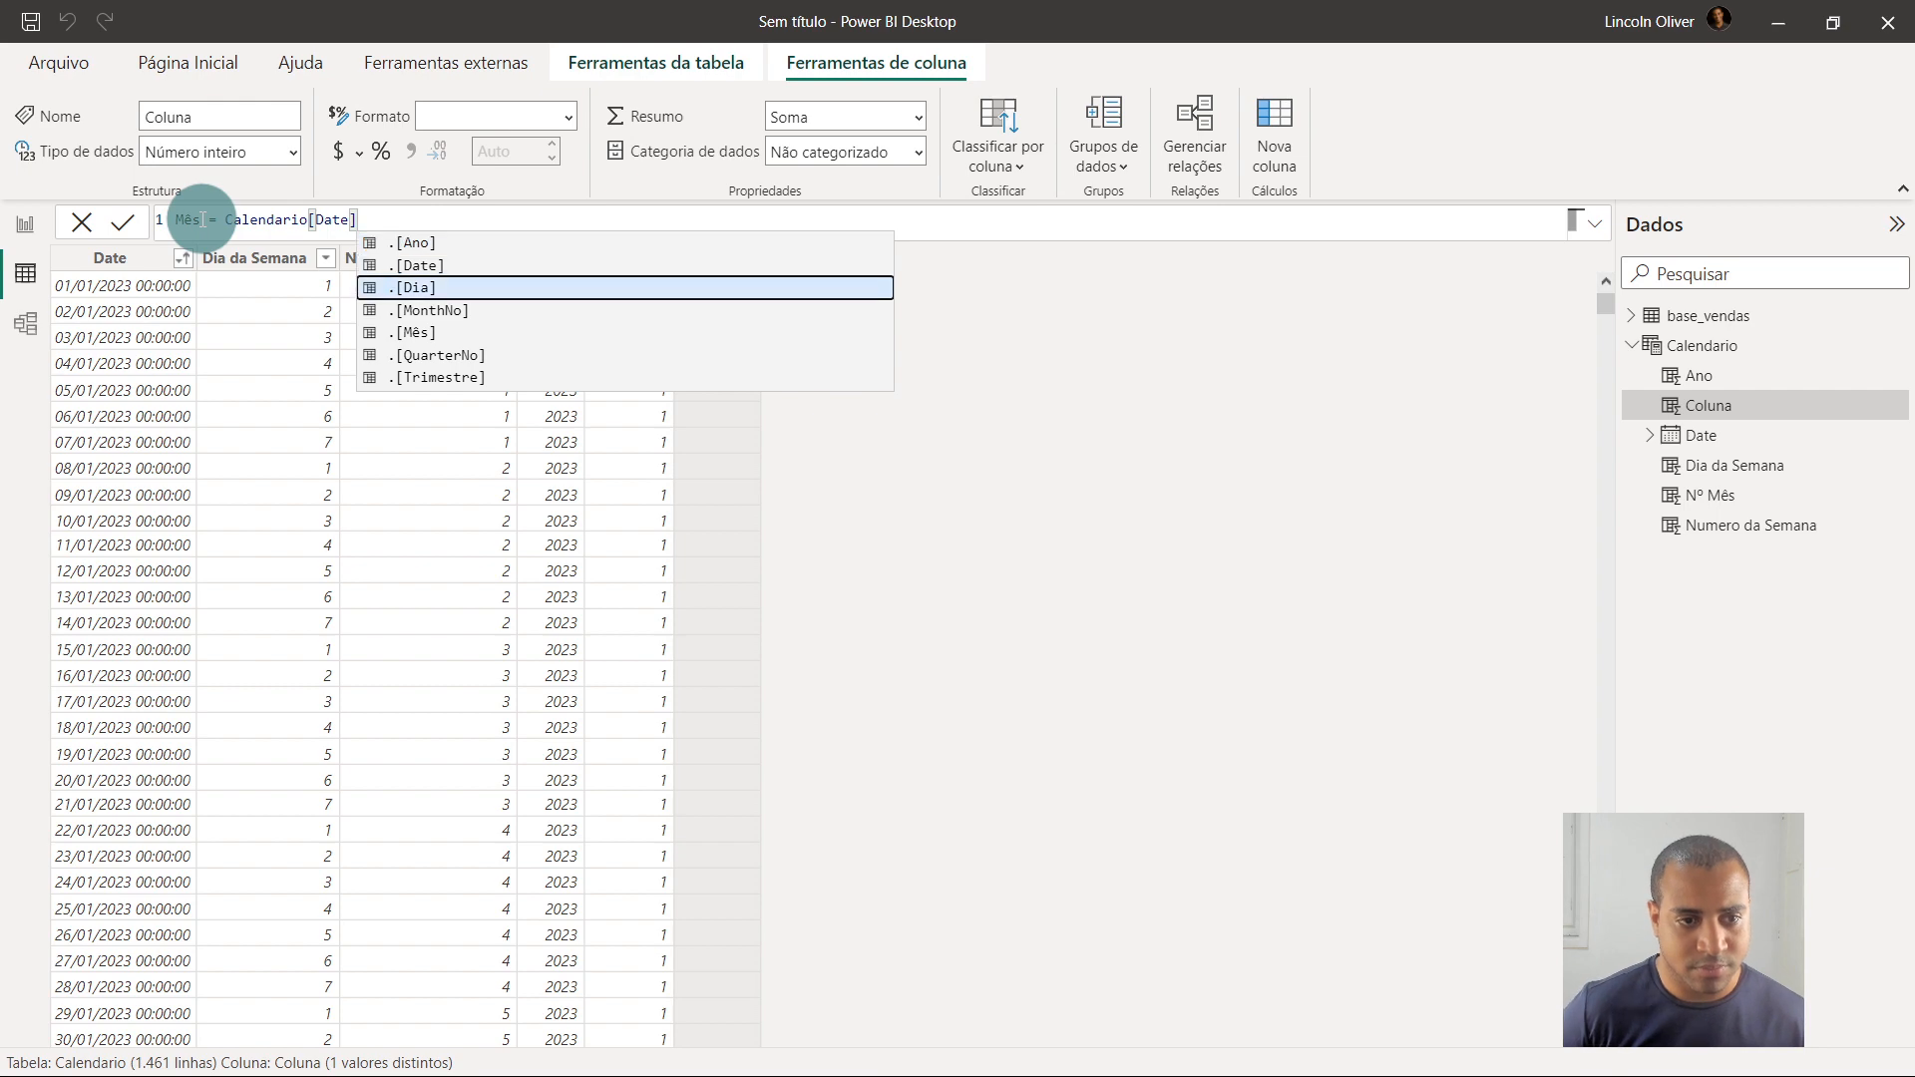
key("Tab")
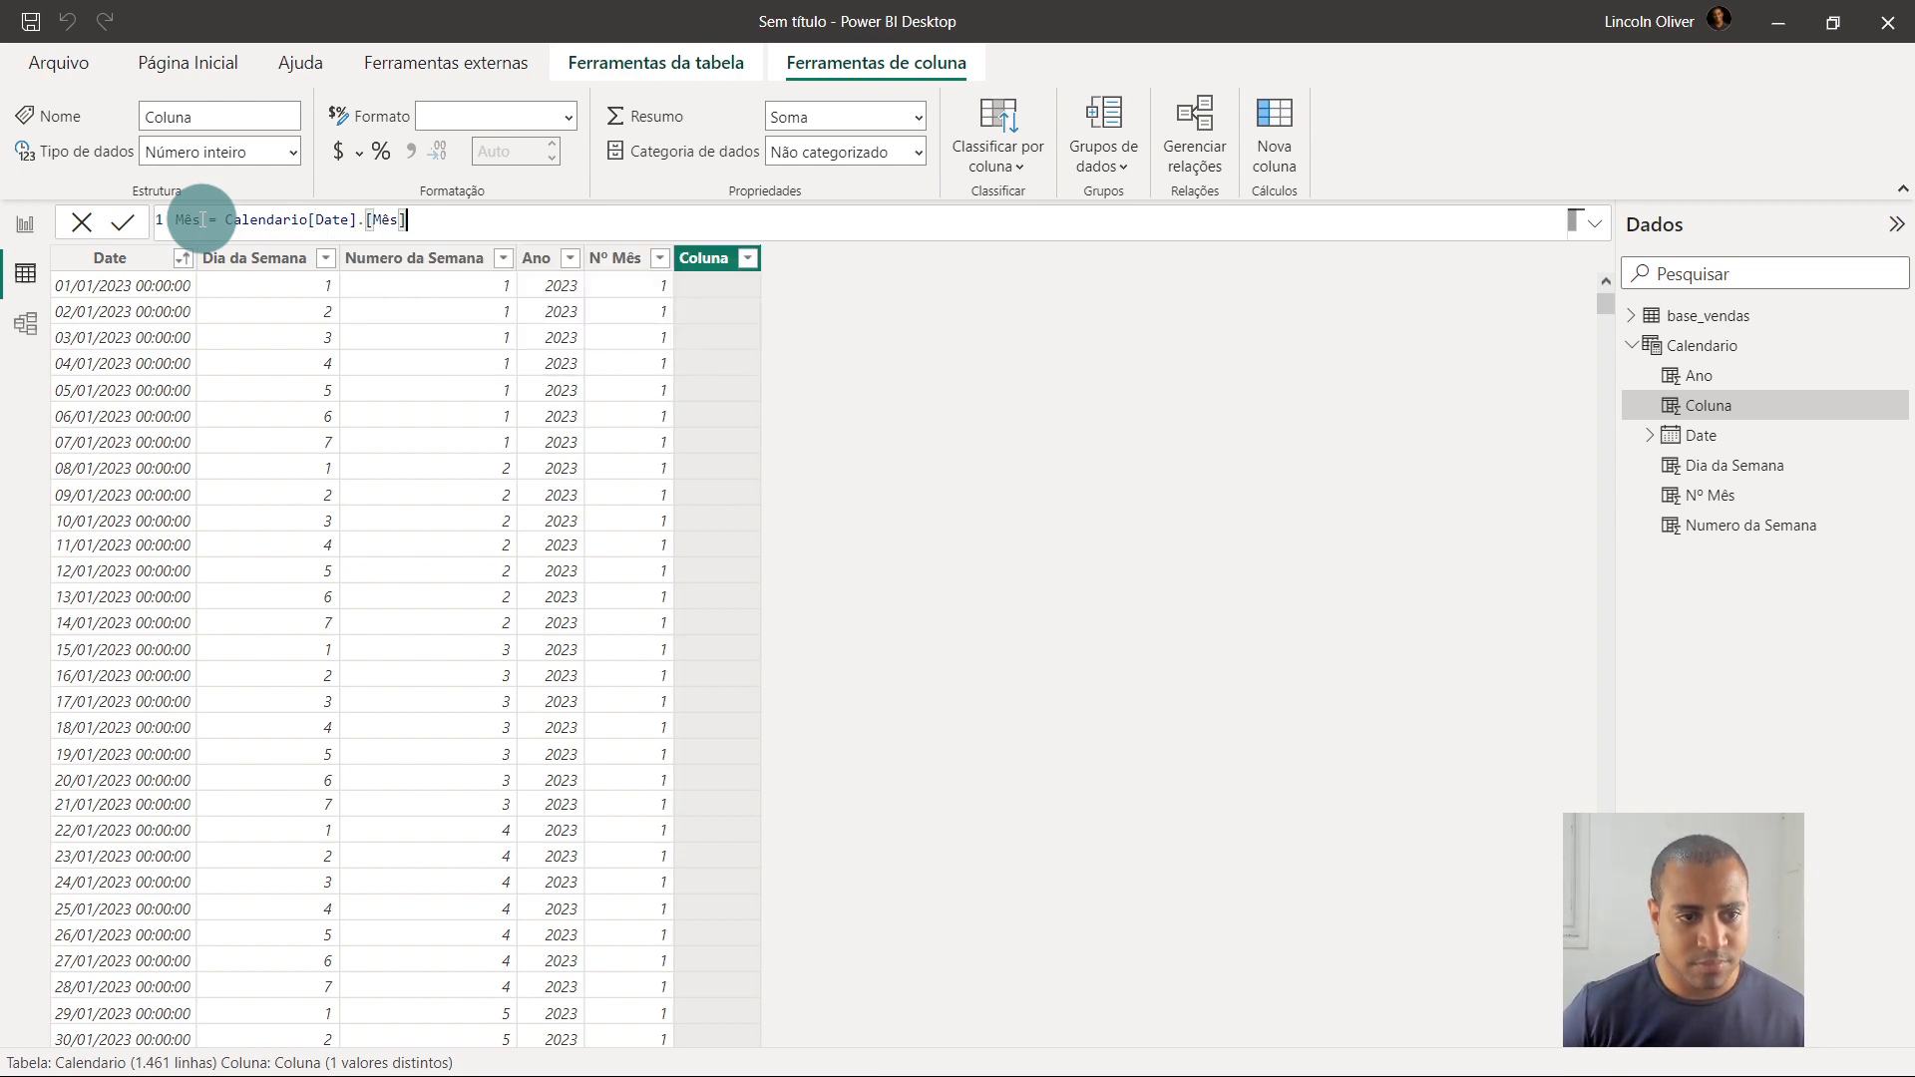
key("Return")
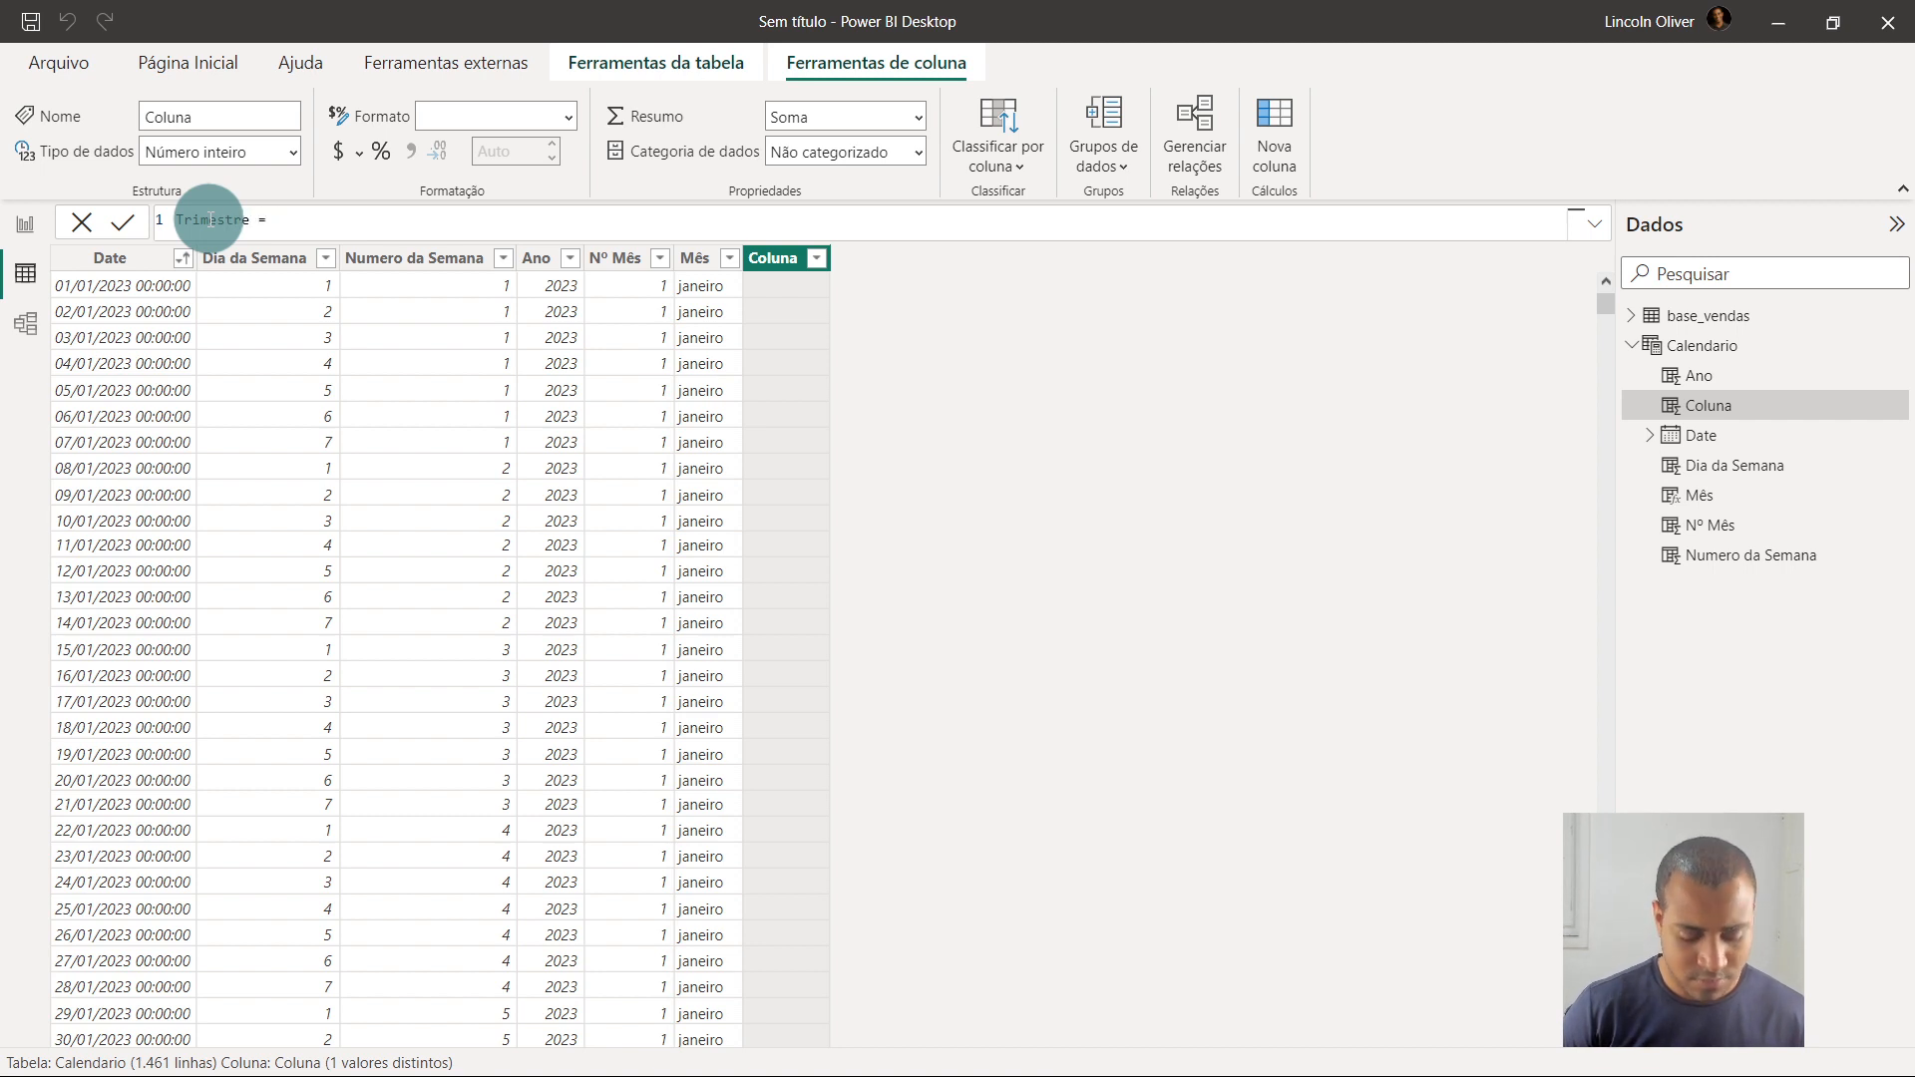
Begin a calculated column named Trimestre in the Calendario table with the text "Trim " followed by the & operator
type("tr")
key("BackSpace")
key("BackSpace")
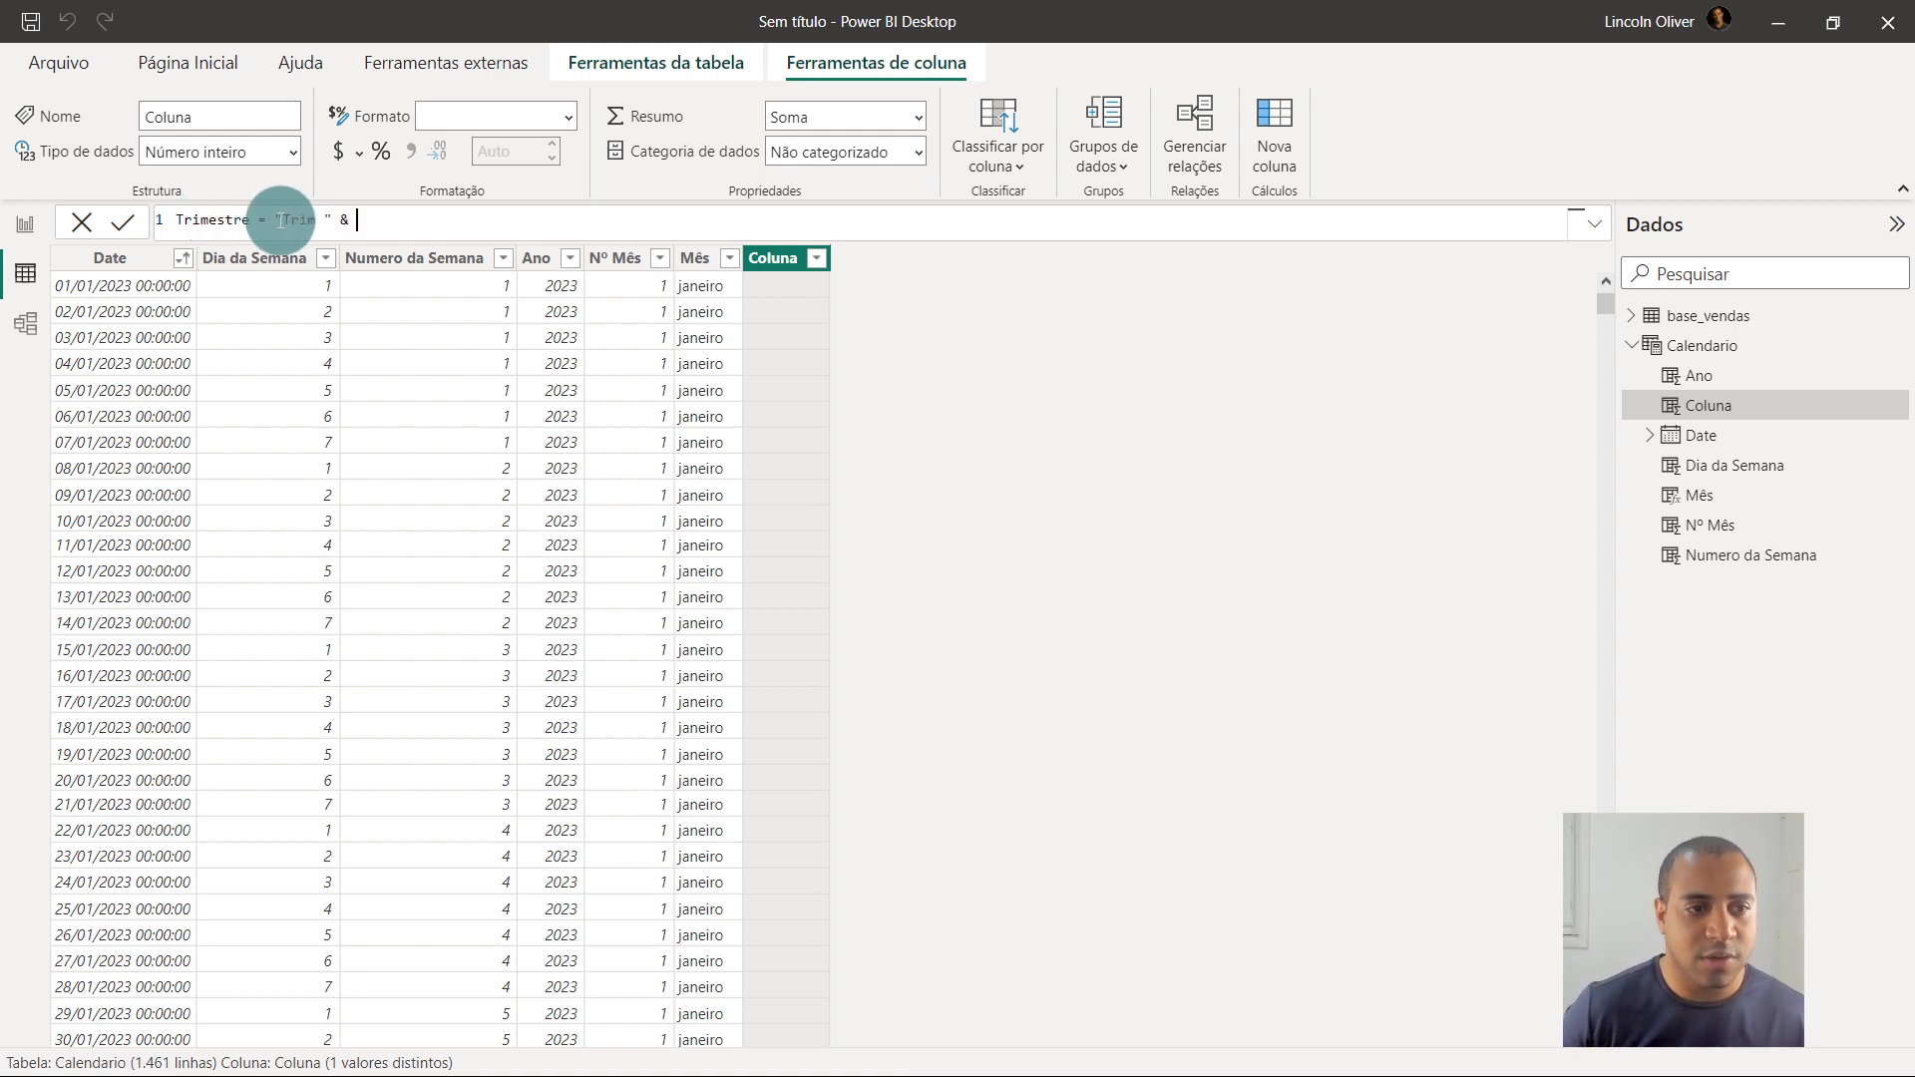
left_click_drag(276, 219, 341, 218)
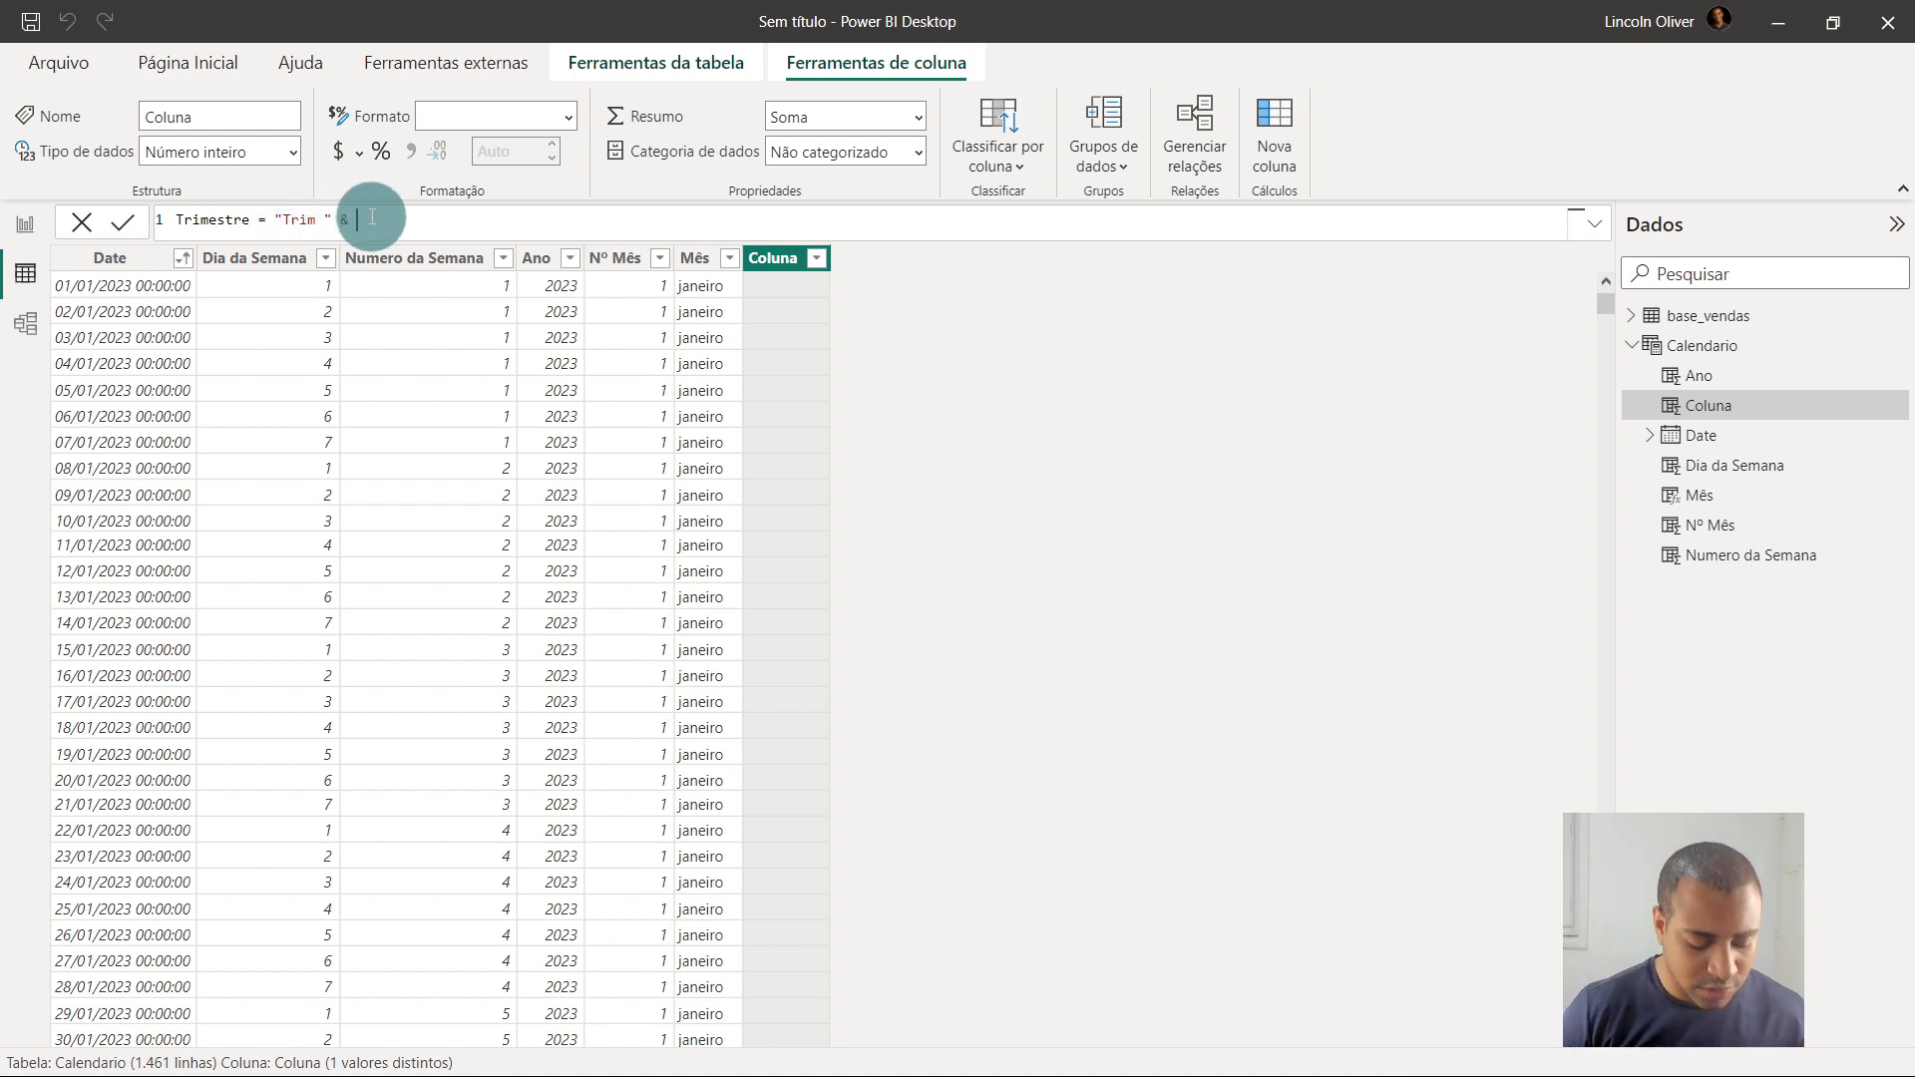
type("quar")
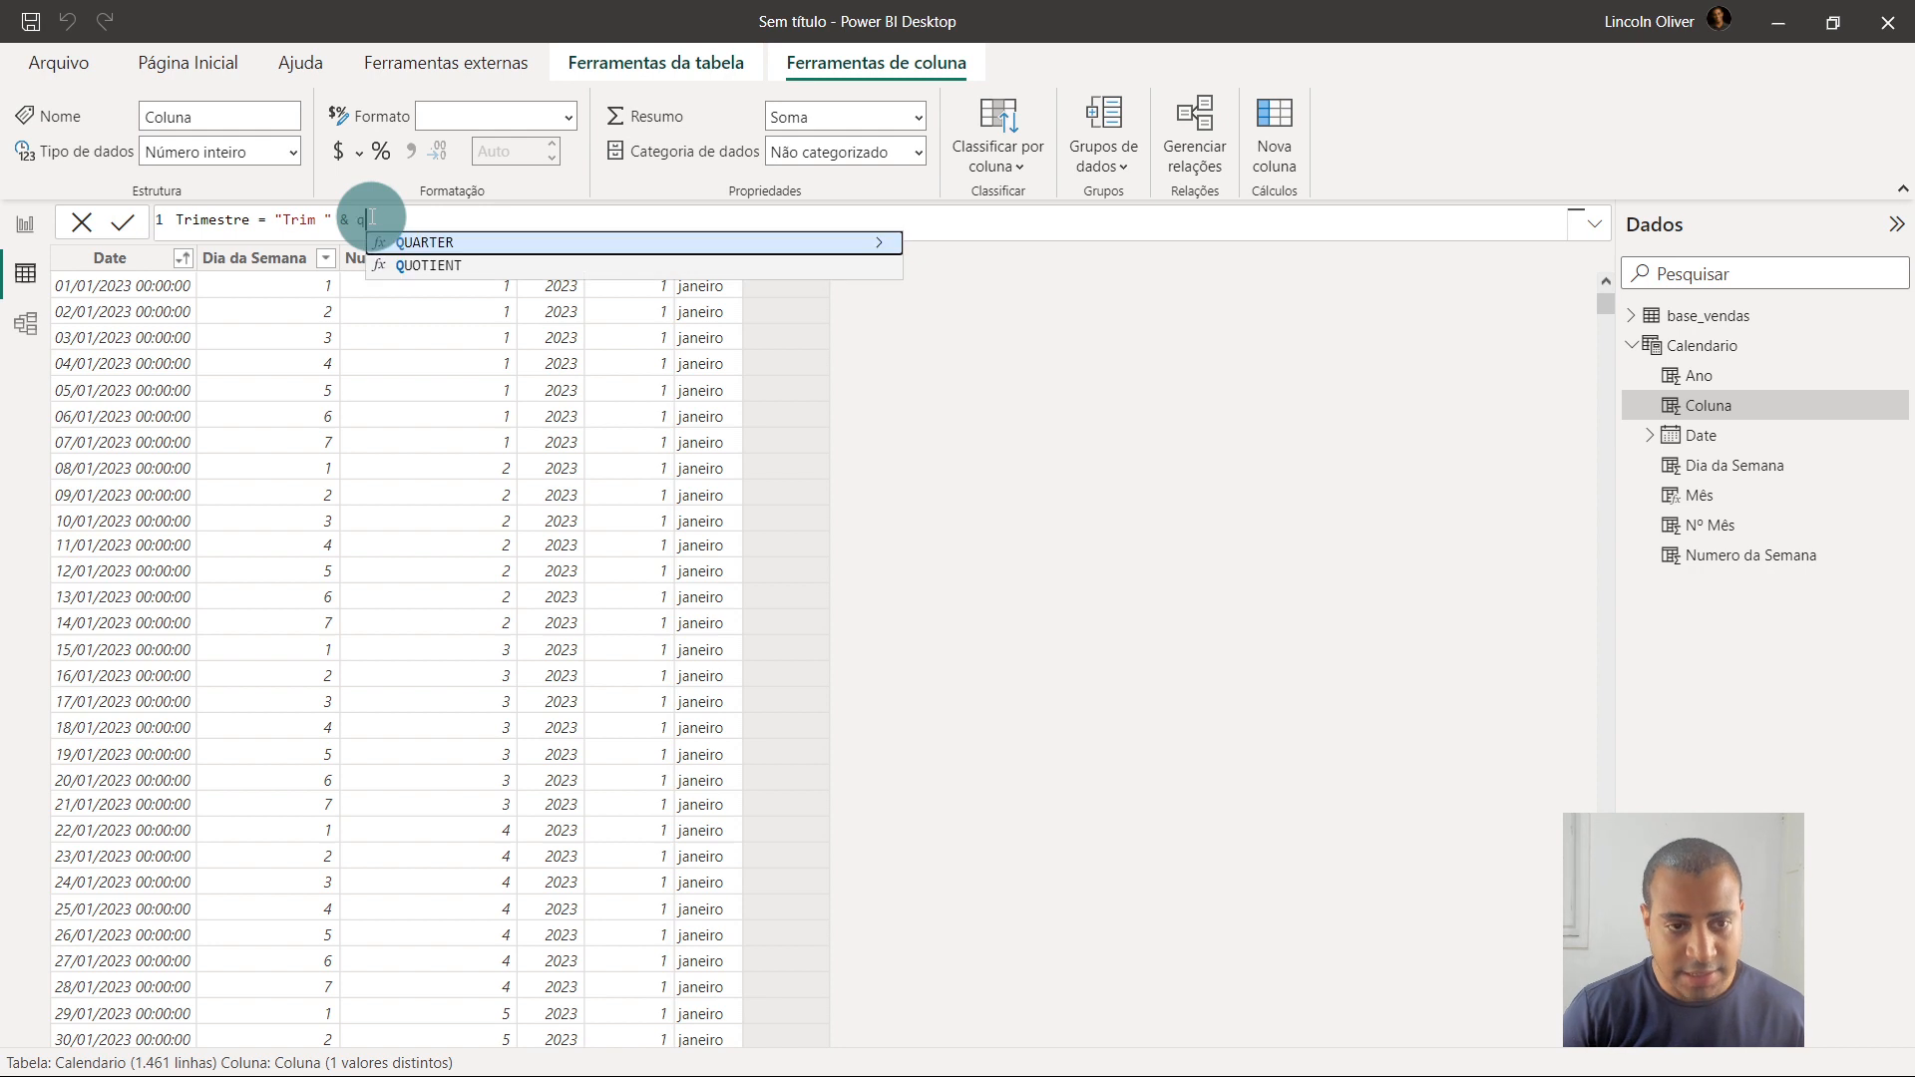
key("BackSpace")
key("BackSpace")
key("BackSpace")
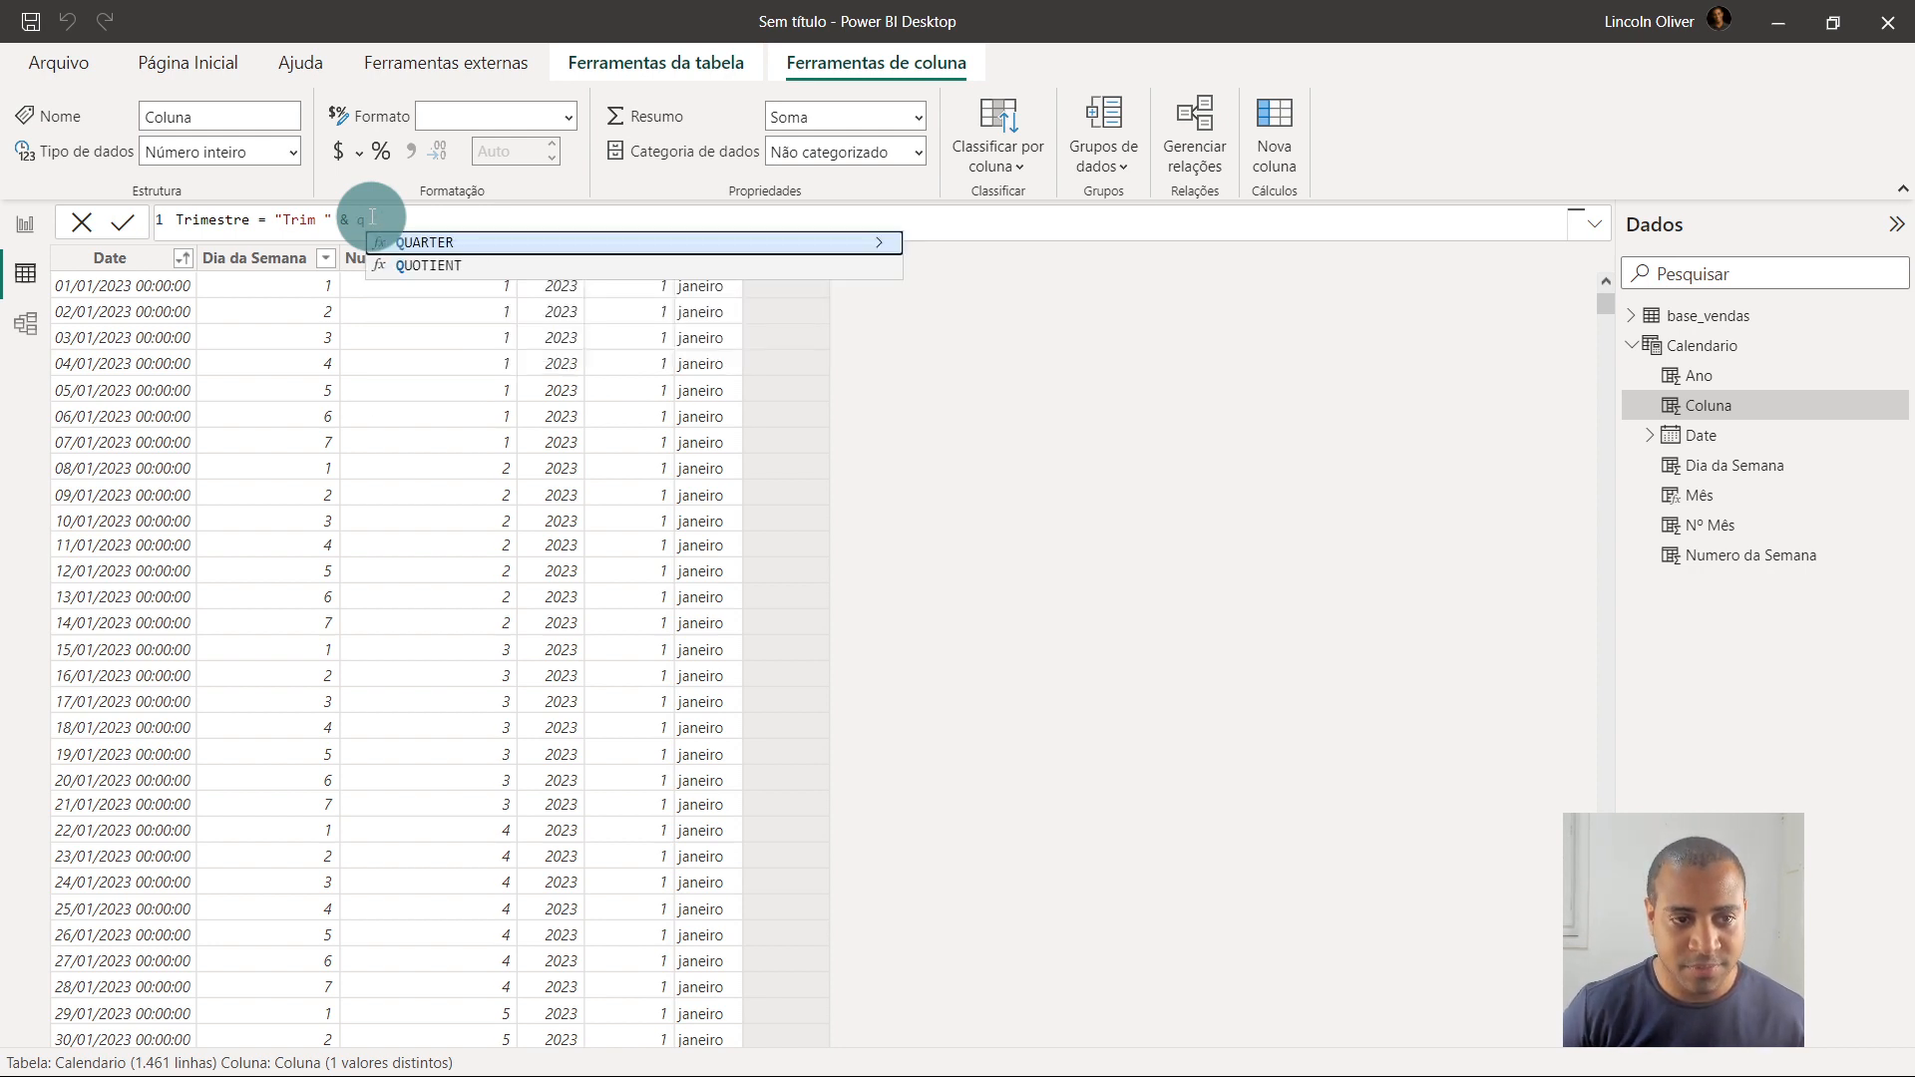
key("BackSpace")
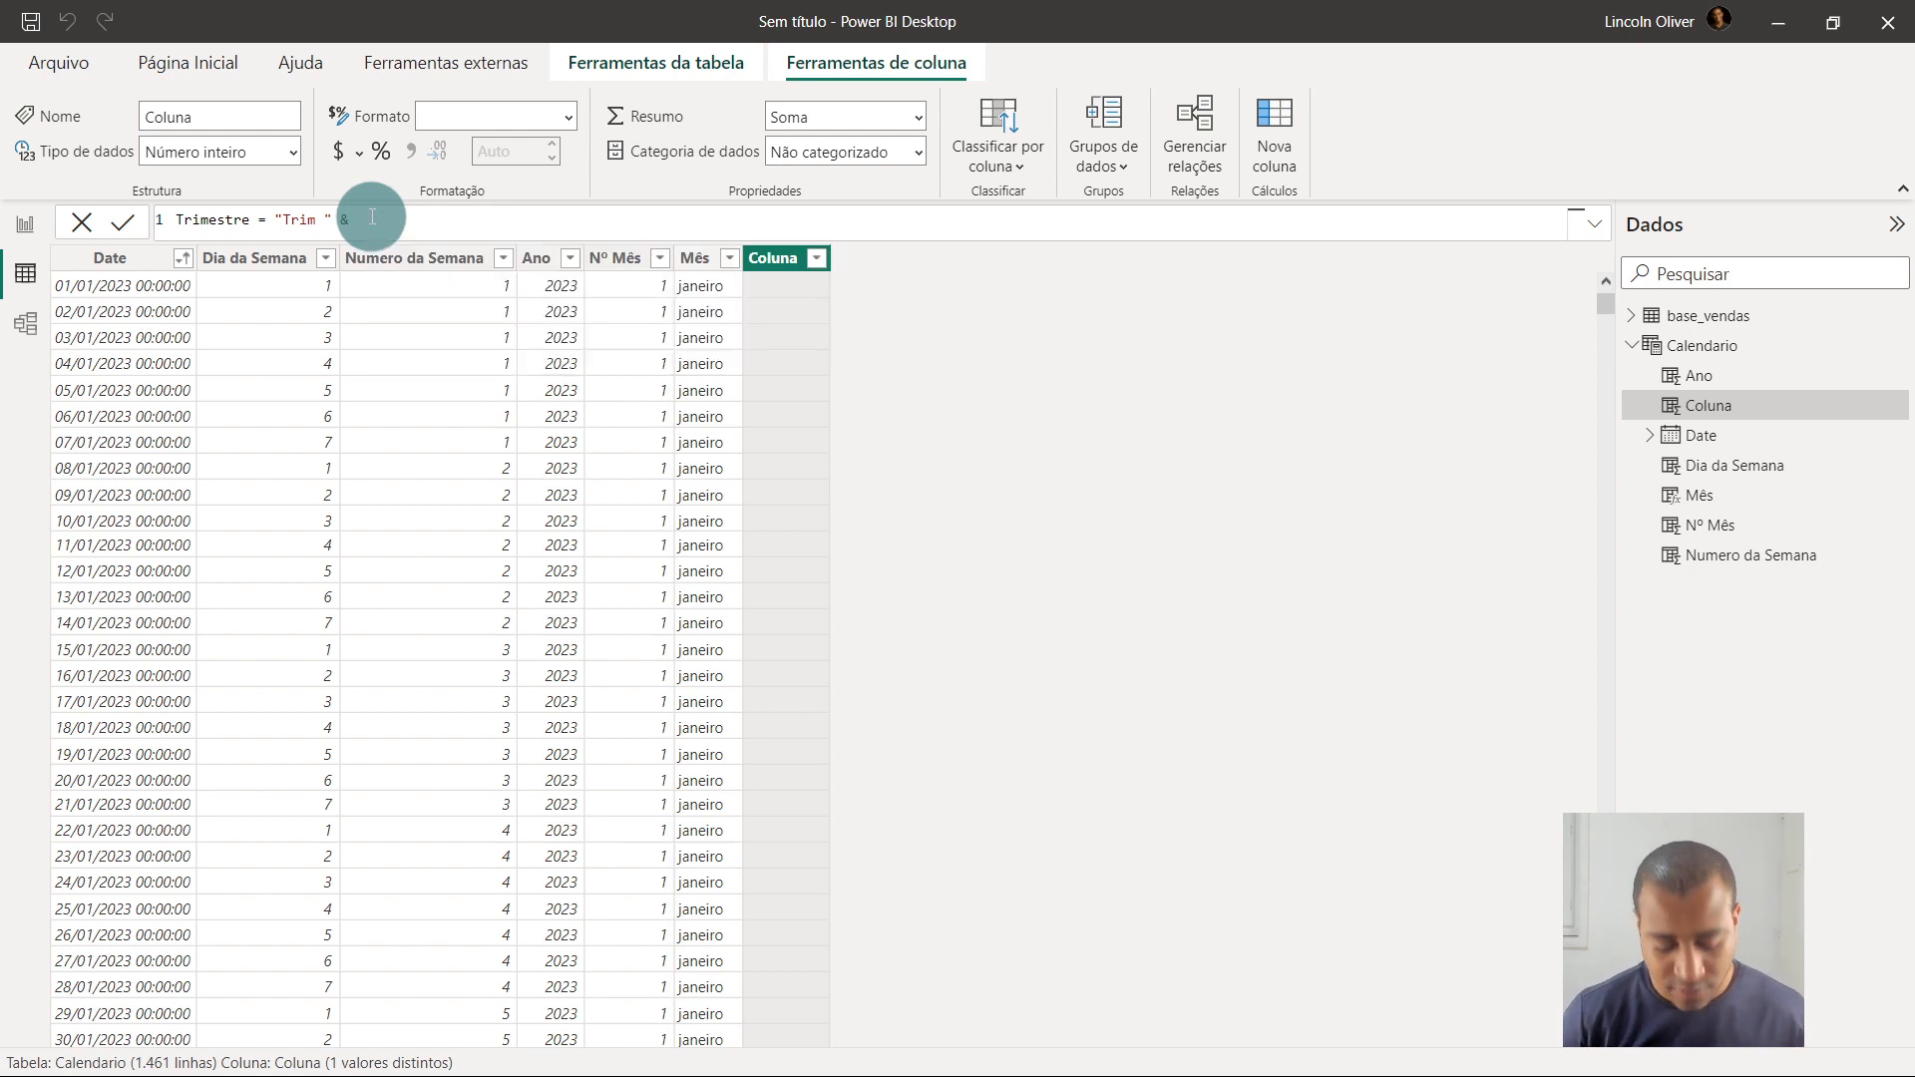
Complete the Trimestre formula by appending Calendario[Date].[Trimestre] after the "Trim " & prefix
type("date")
key("Up")
key("Tab")
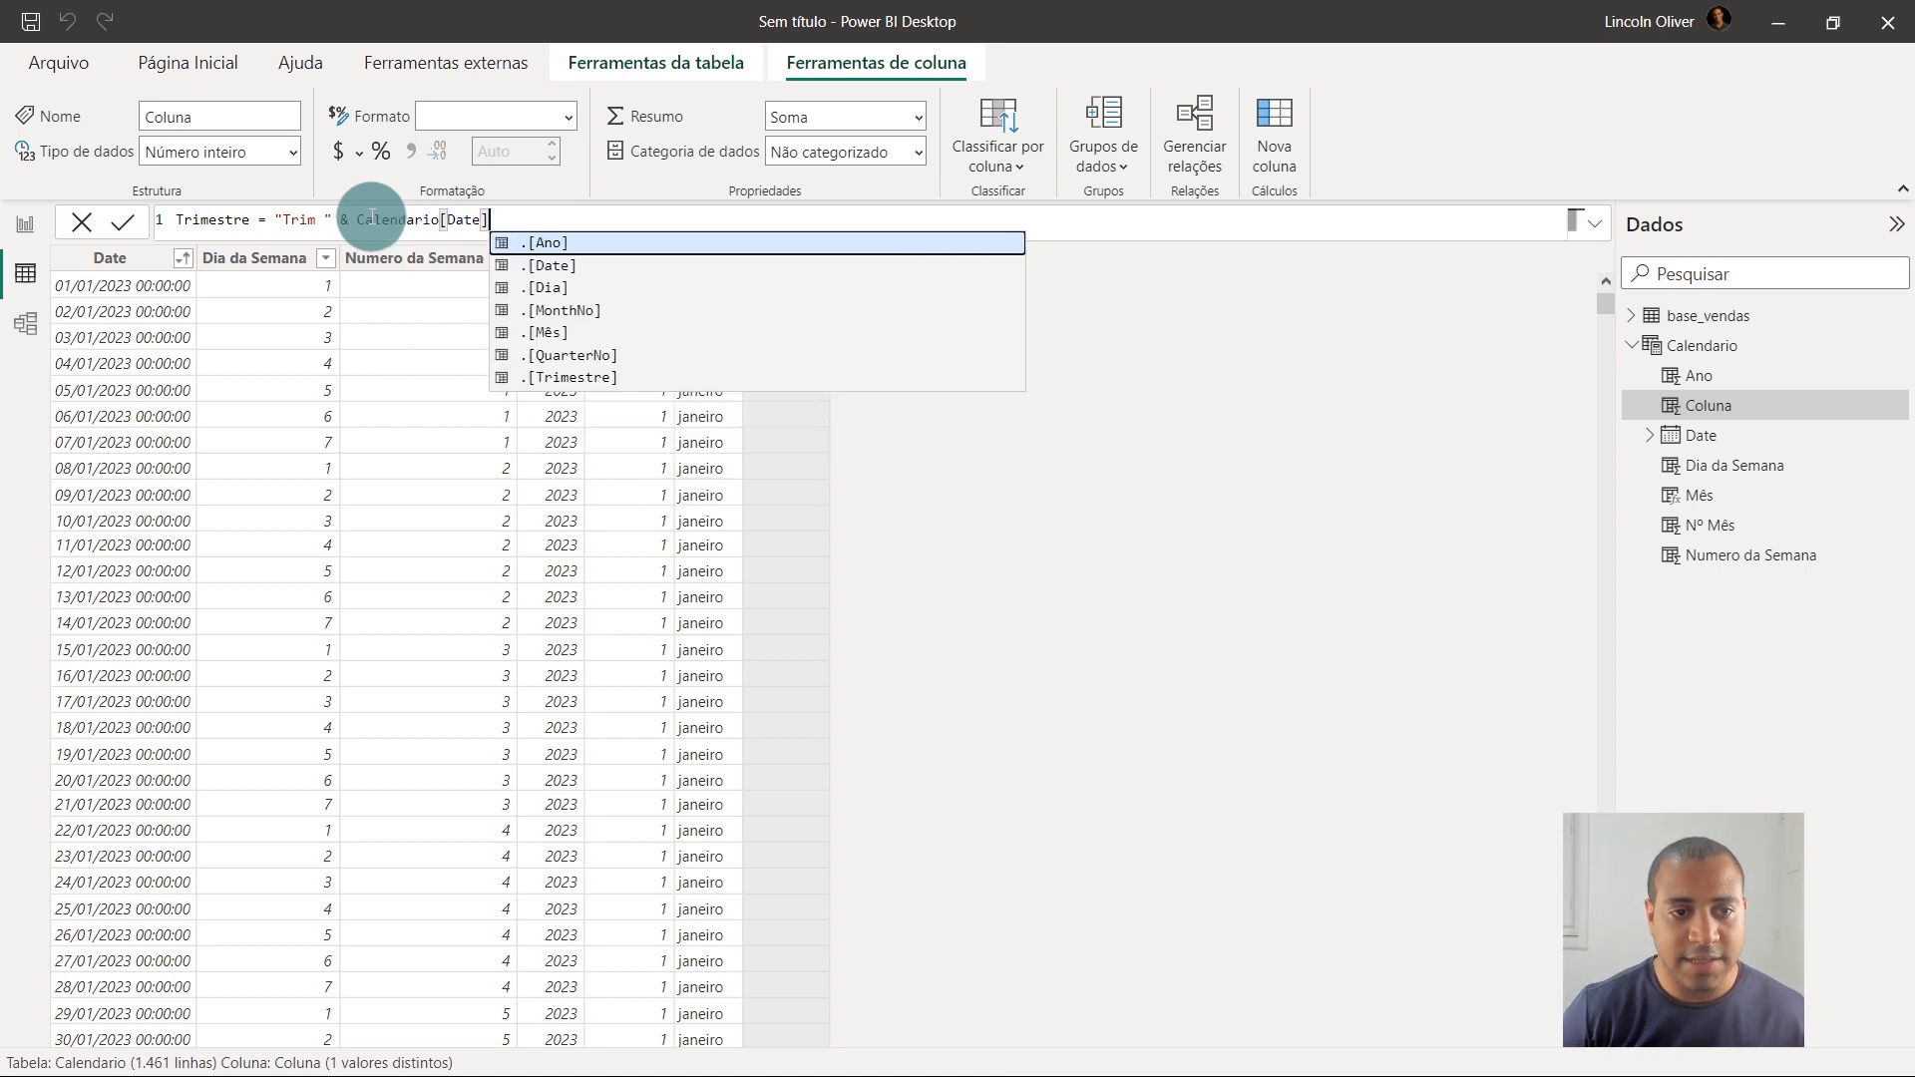
key("Down")
key("Down")
key("Down")
key("Down")
key("Down")
key("Down")
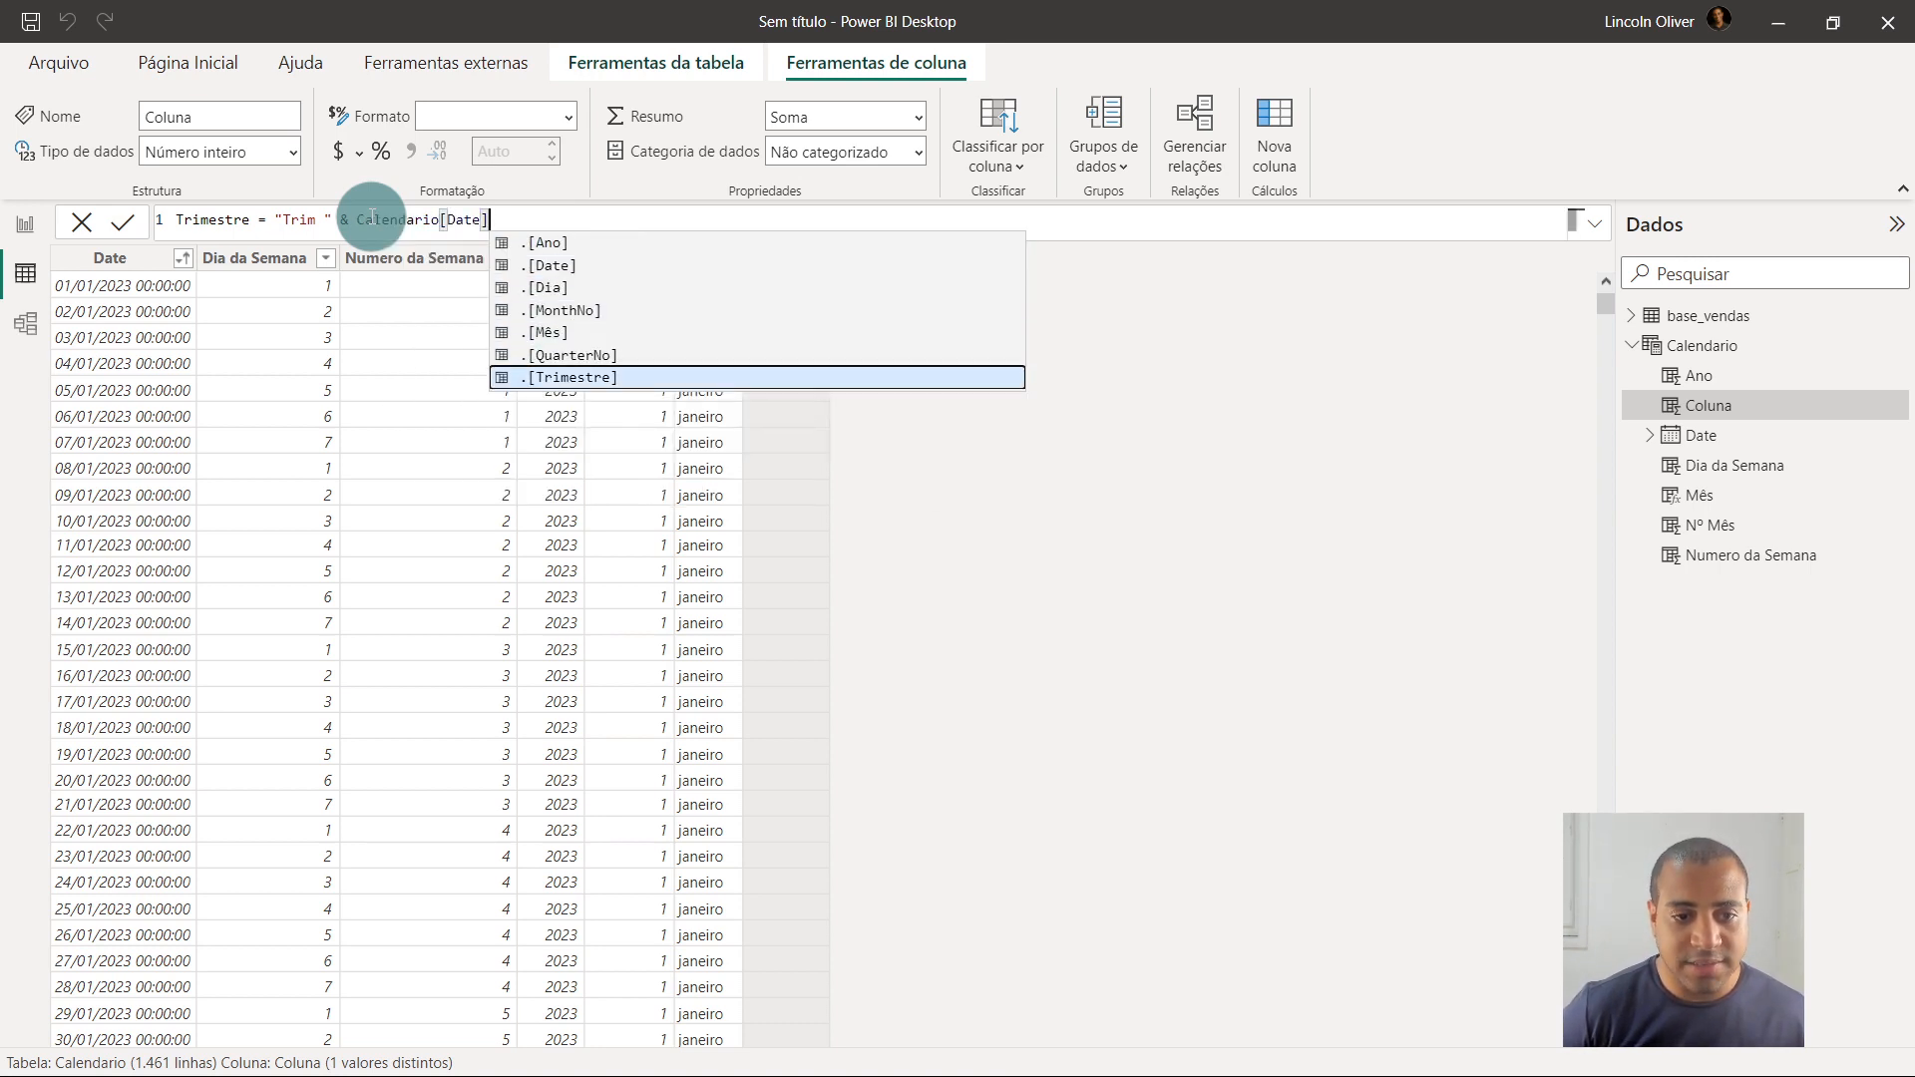
key("Tab")
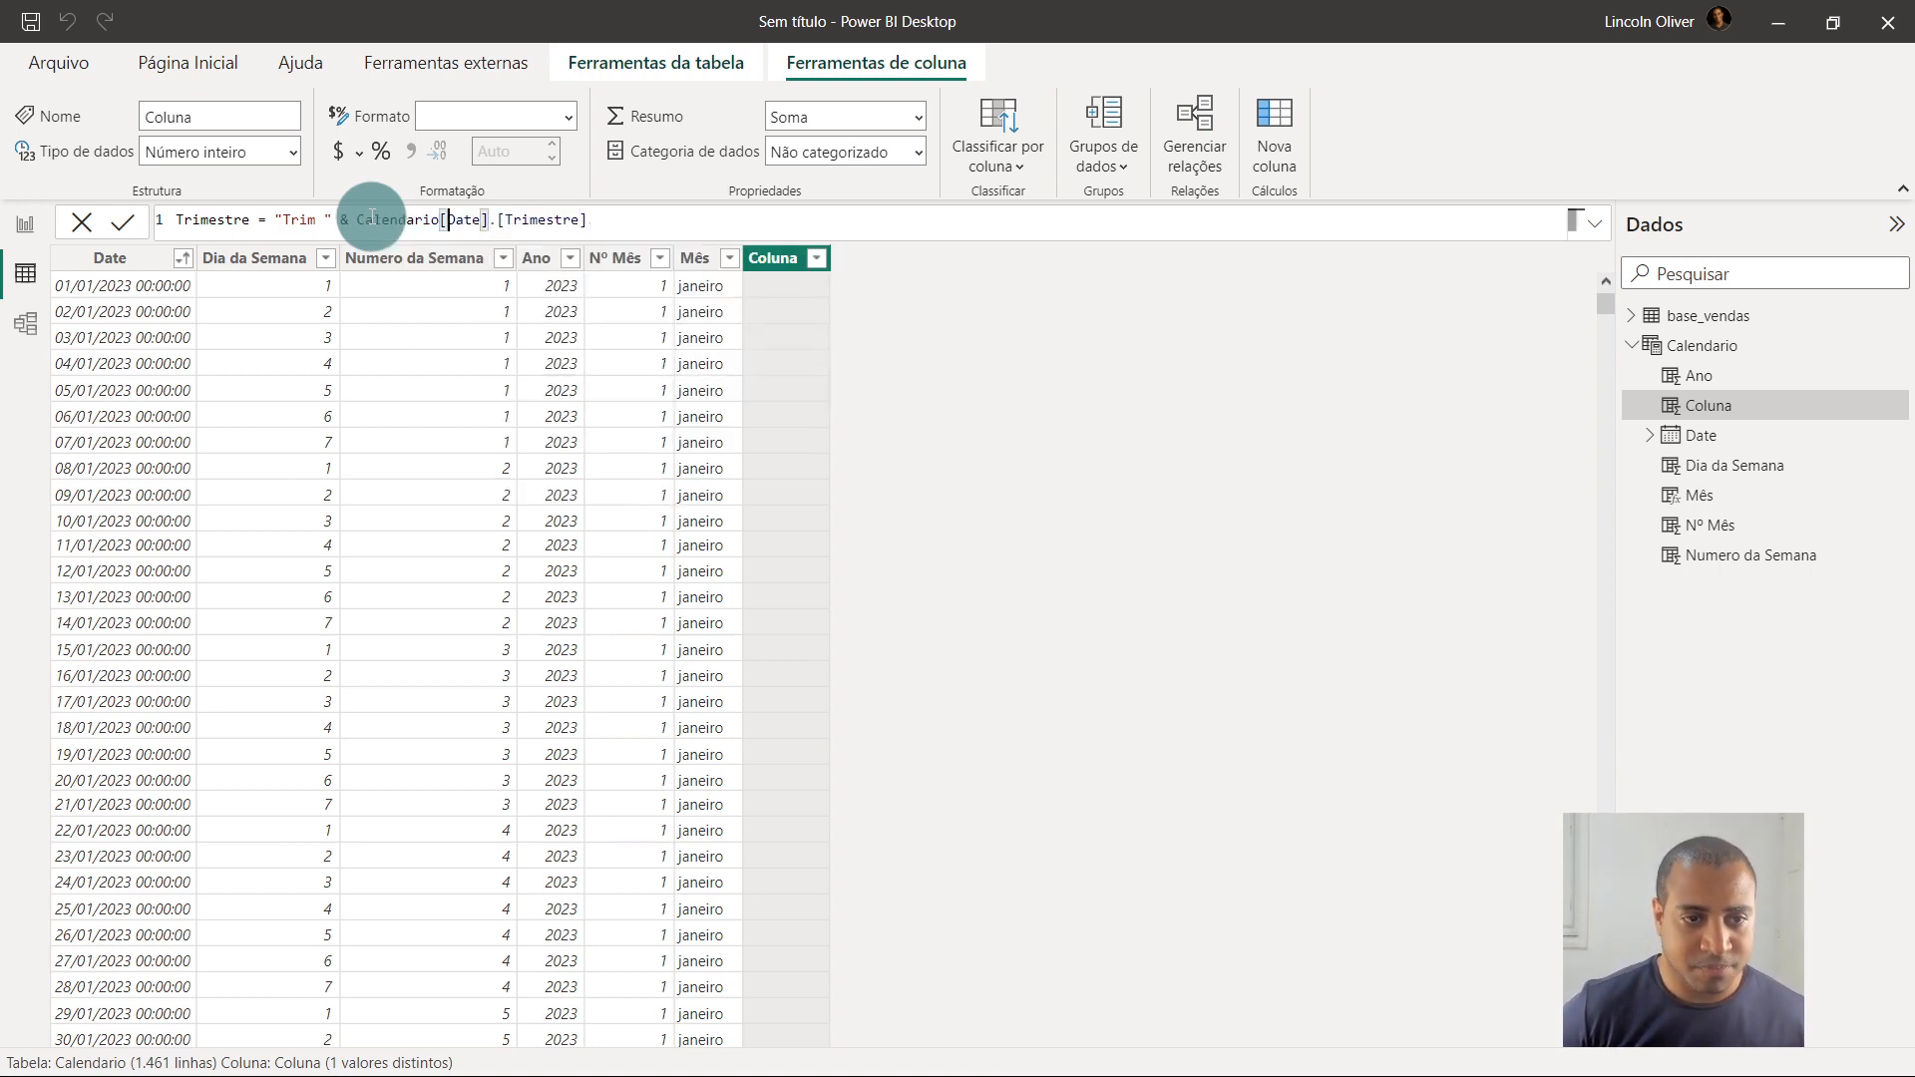
double_click(545, 220)
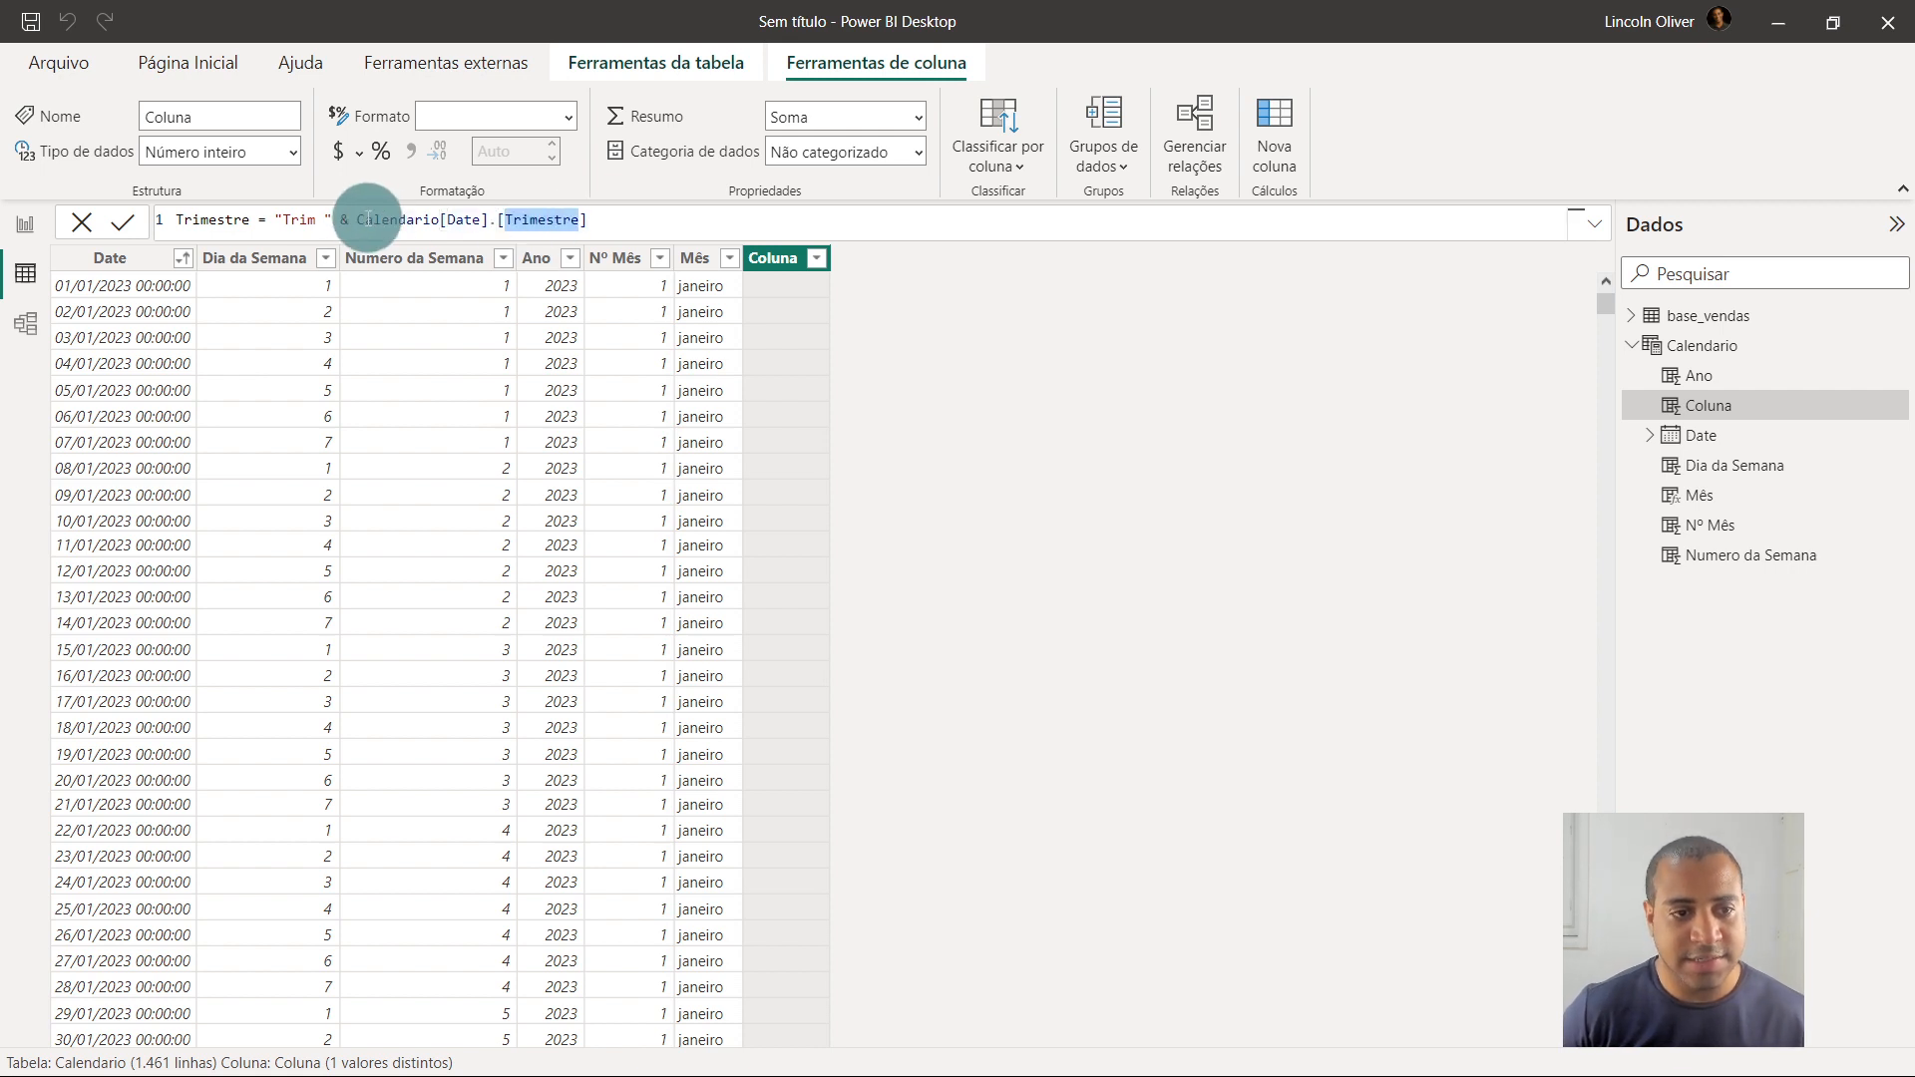
left_click_drag(357, 218, 286, 211)
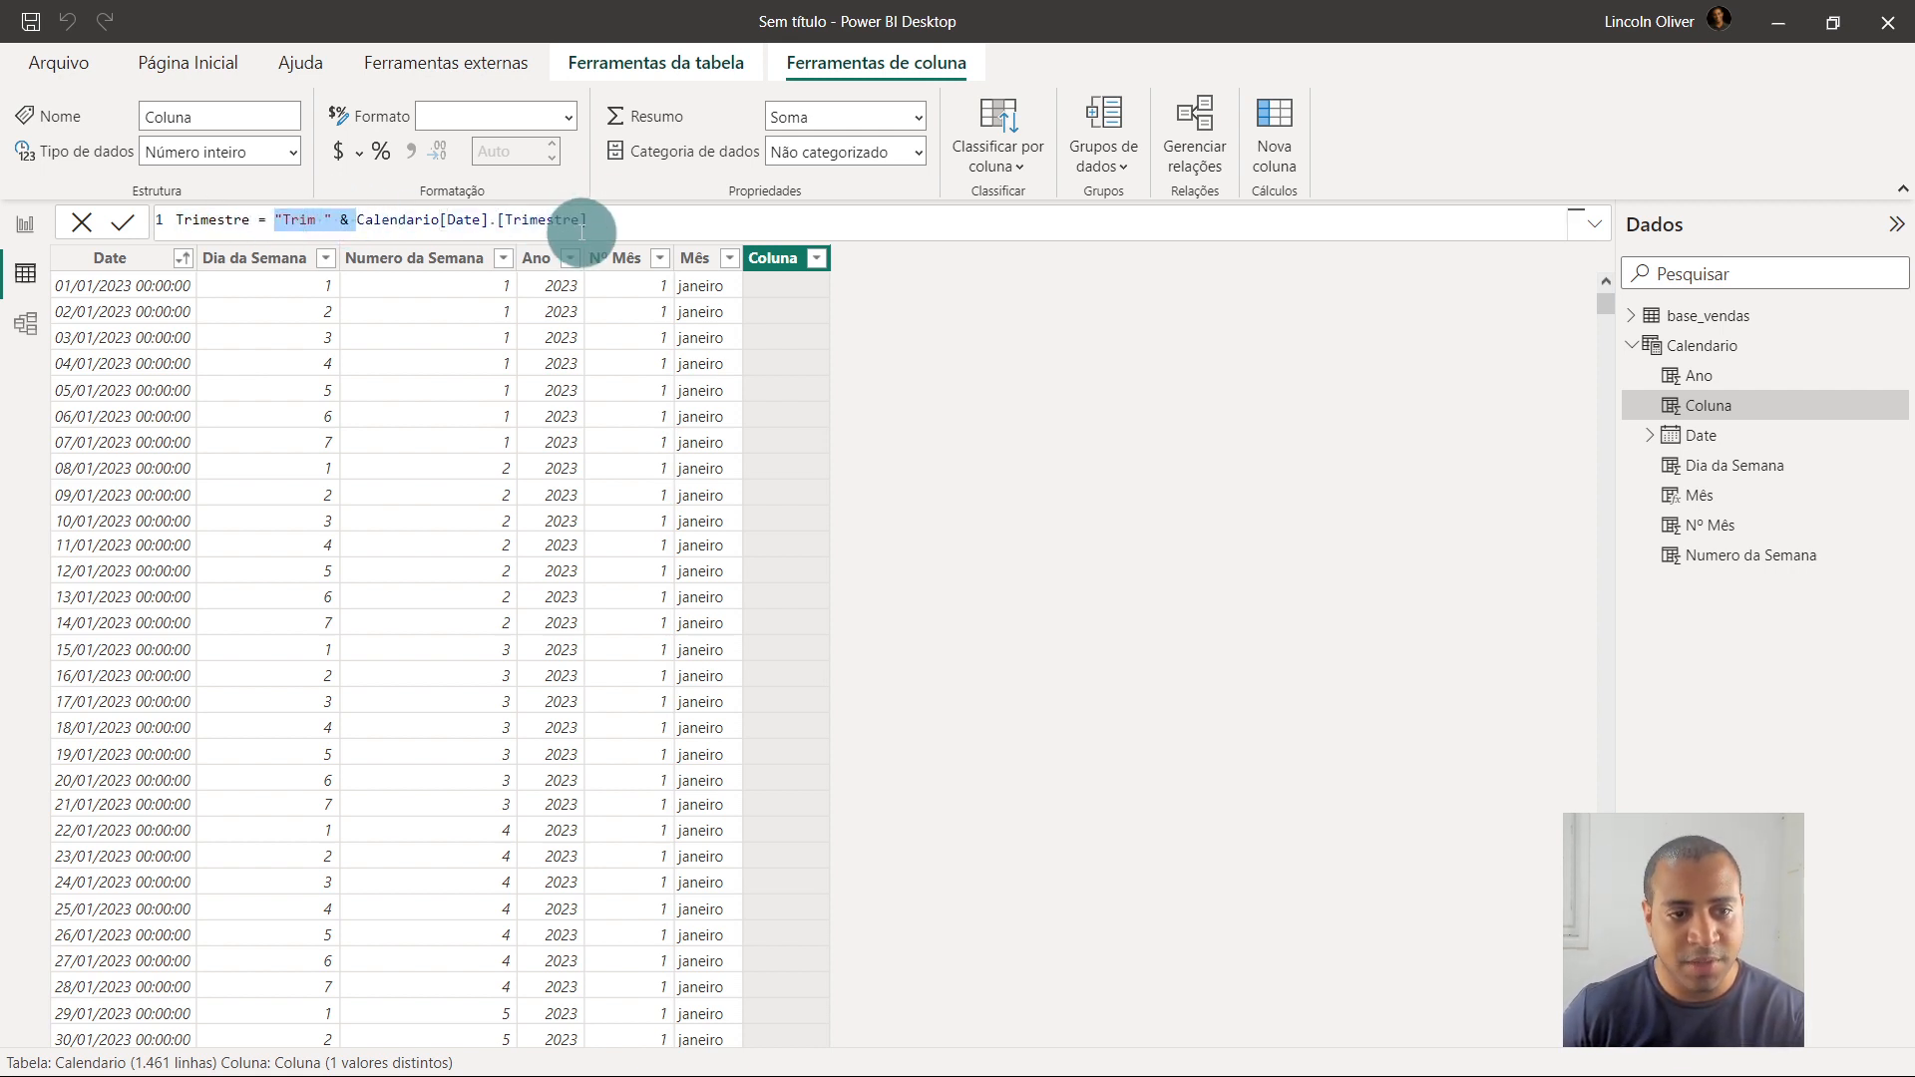
Replace the date reference after "Trim " & in the Trimestre formula with Calendario[Date].[QuarterNo]
left_click_drag(589, 221, 365, 222)
key("BackSpace")
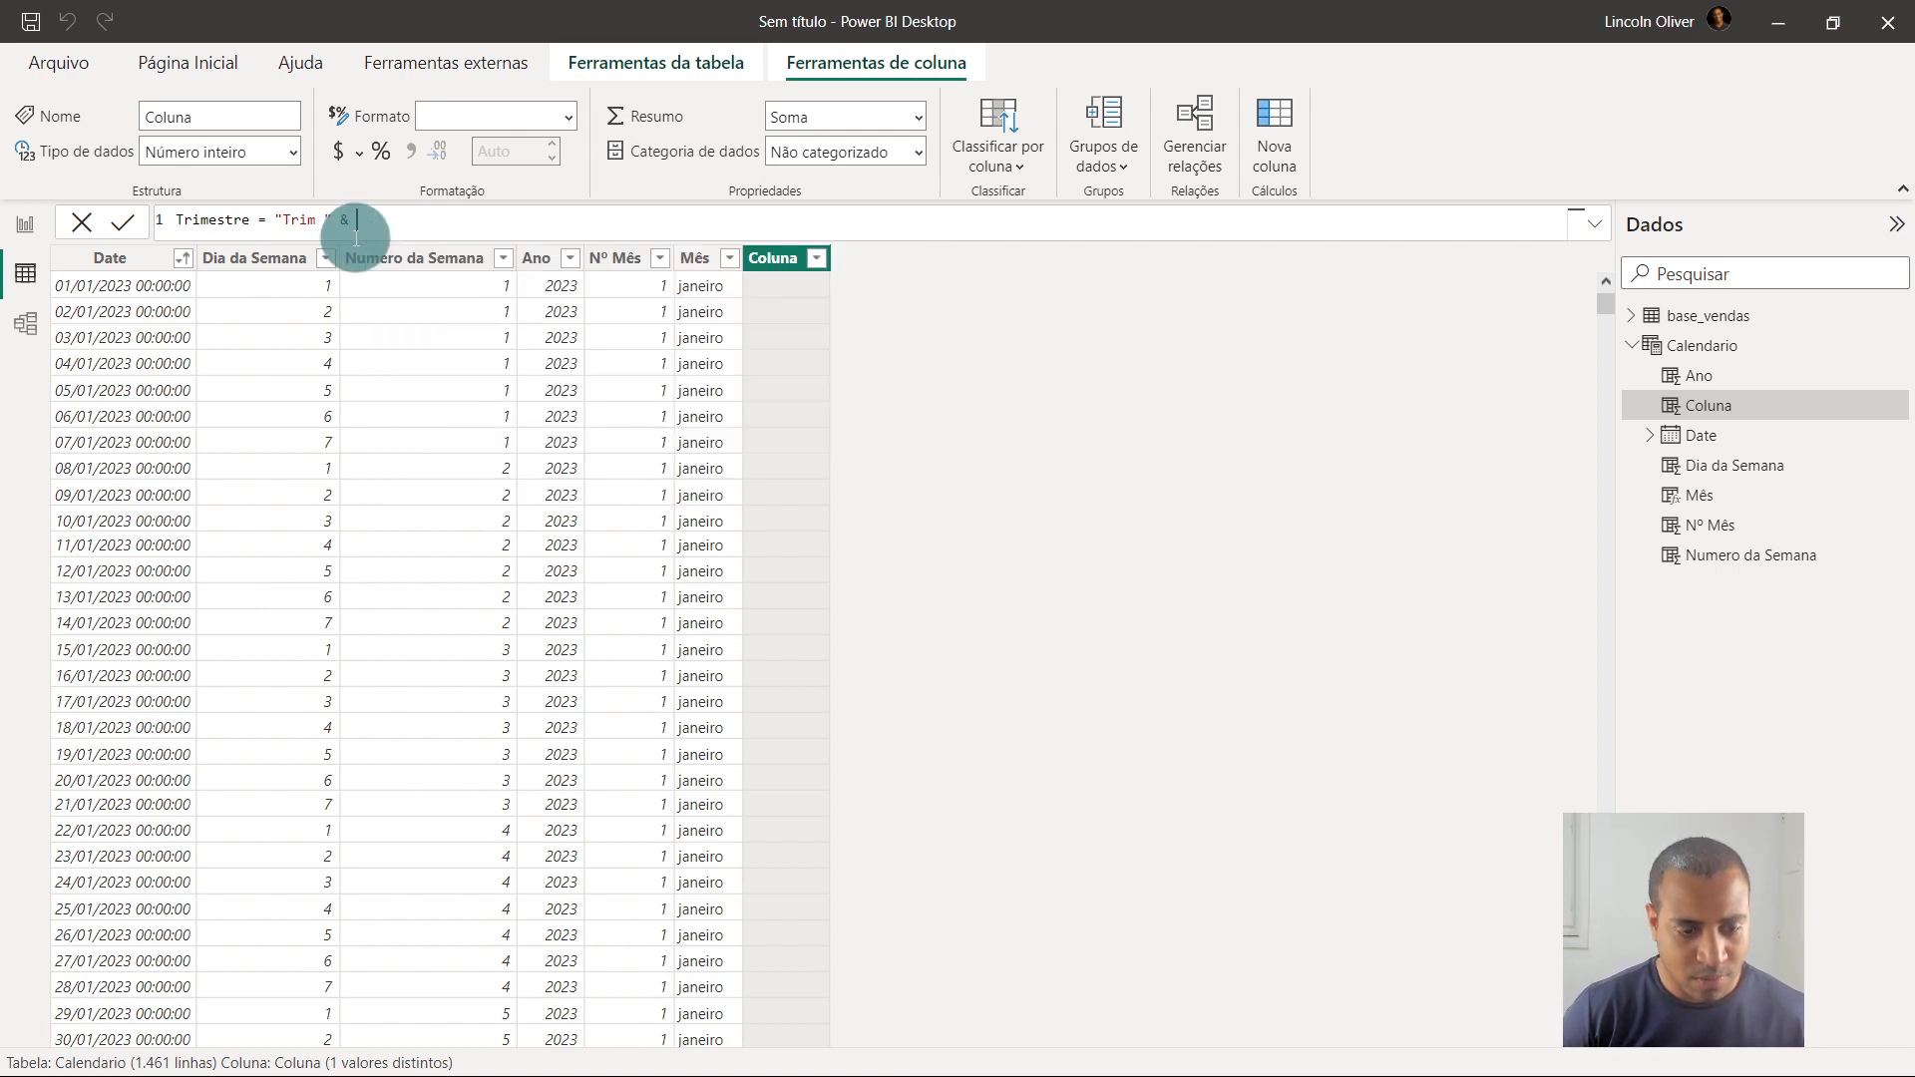
type("dario[Date")
key("BackSpace")
key("BackSpace")
key("BackSpace")
key("BackSpace")
key("BackSpace")
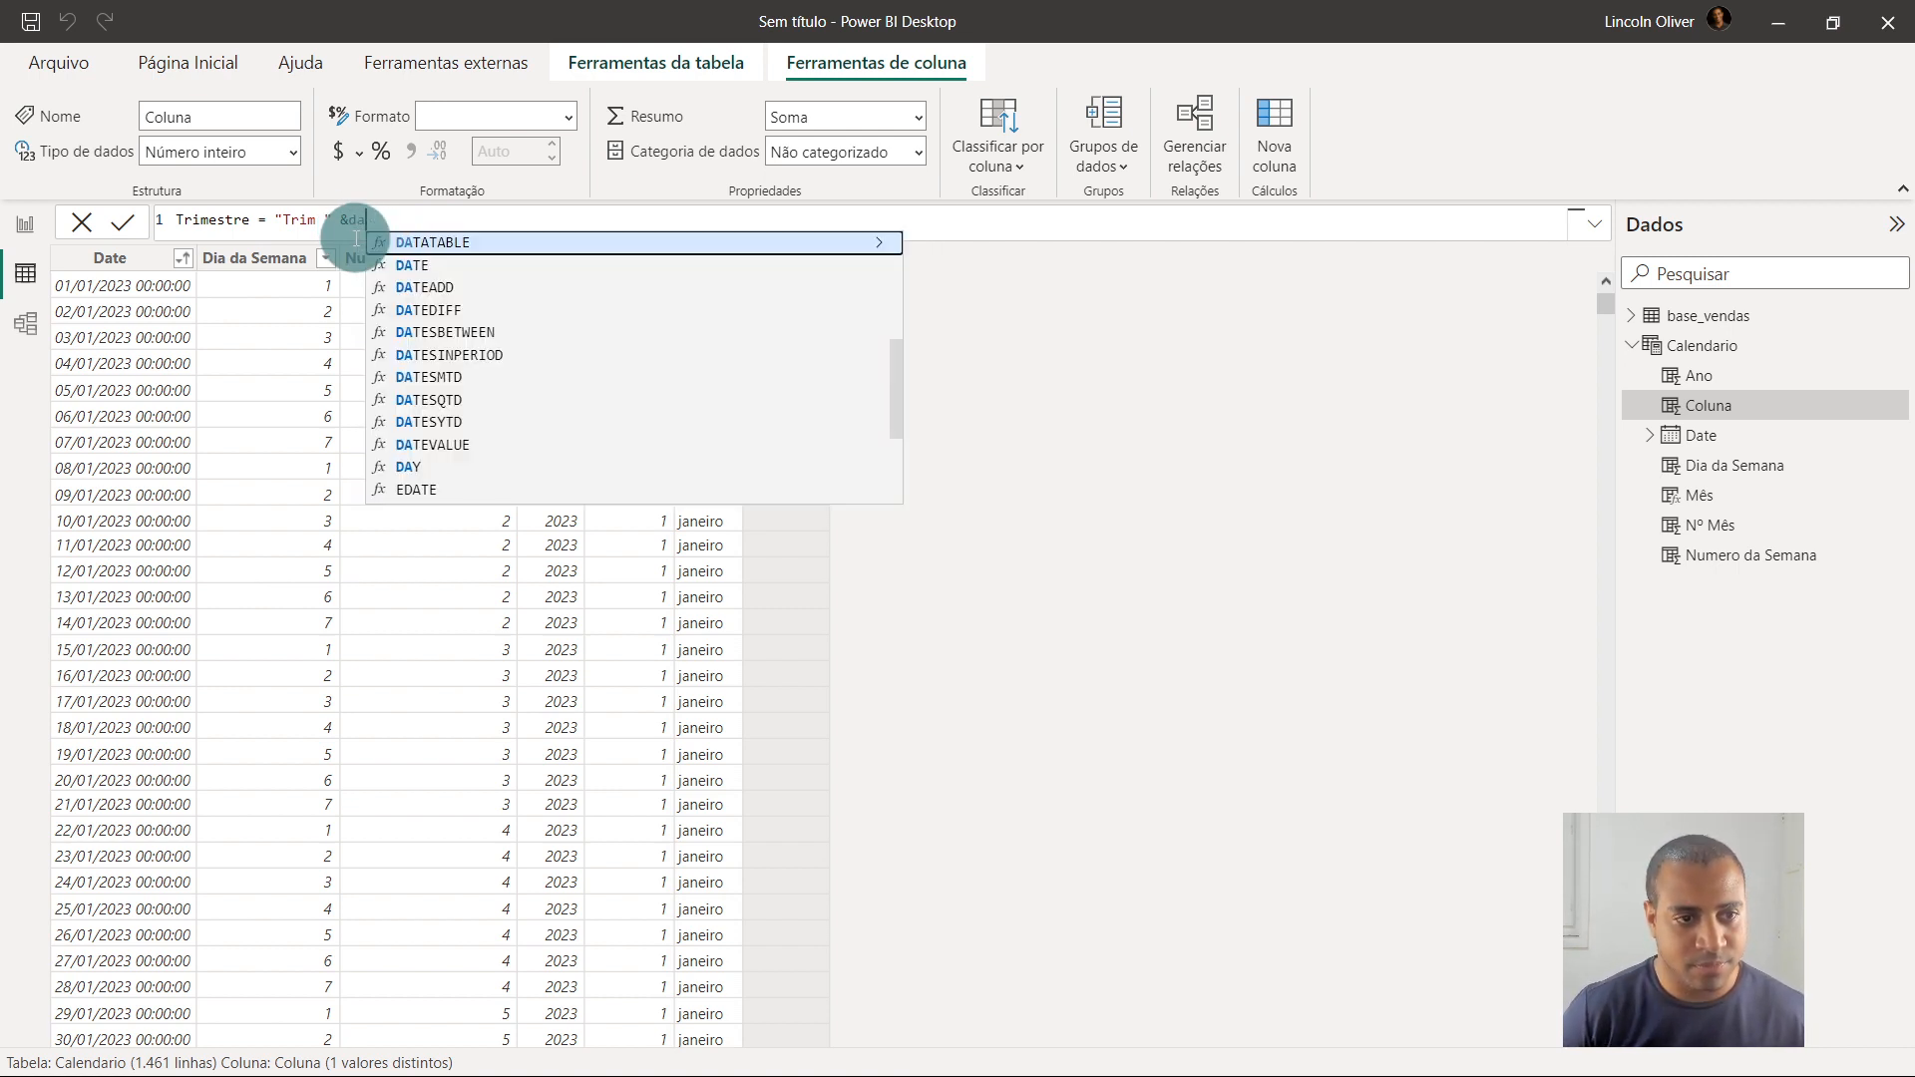
type("Calendario[Date]")
key("Tab")
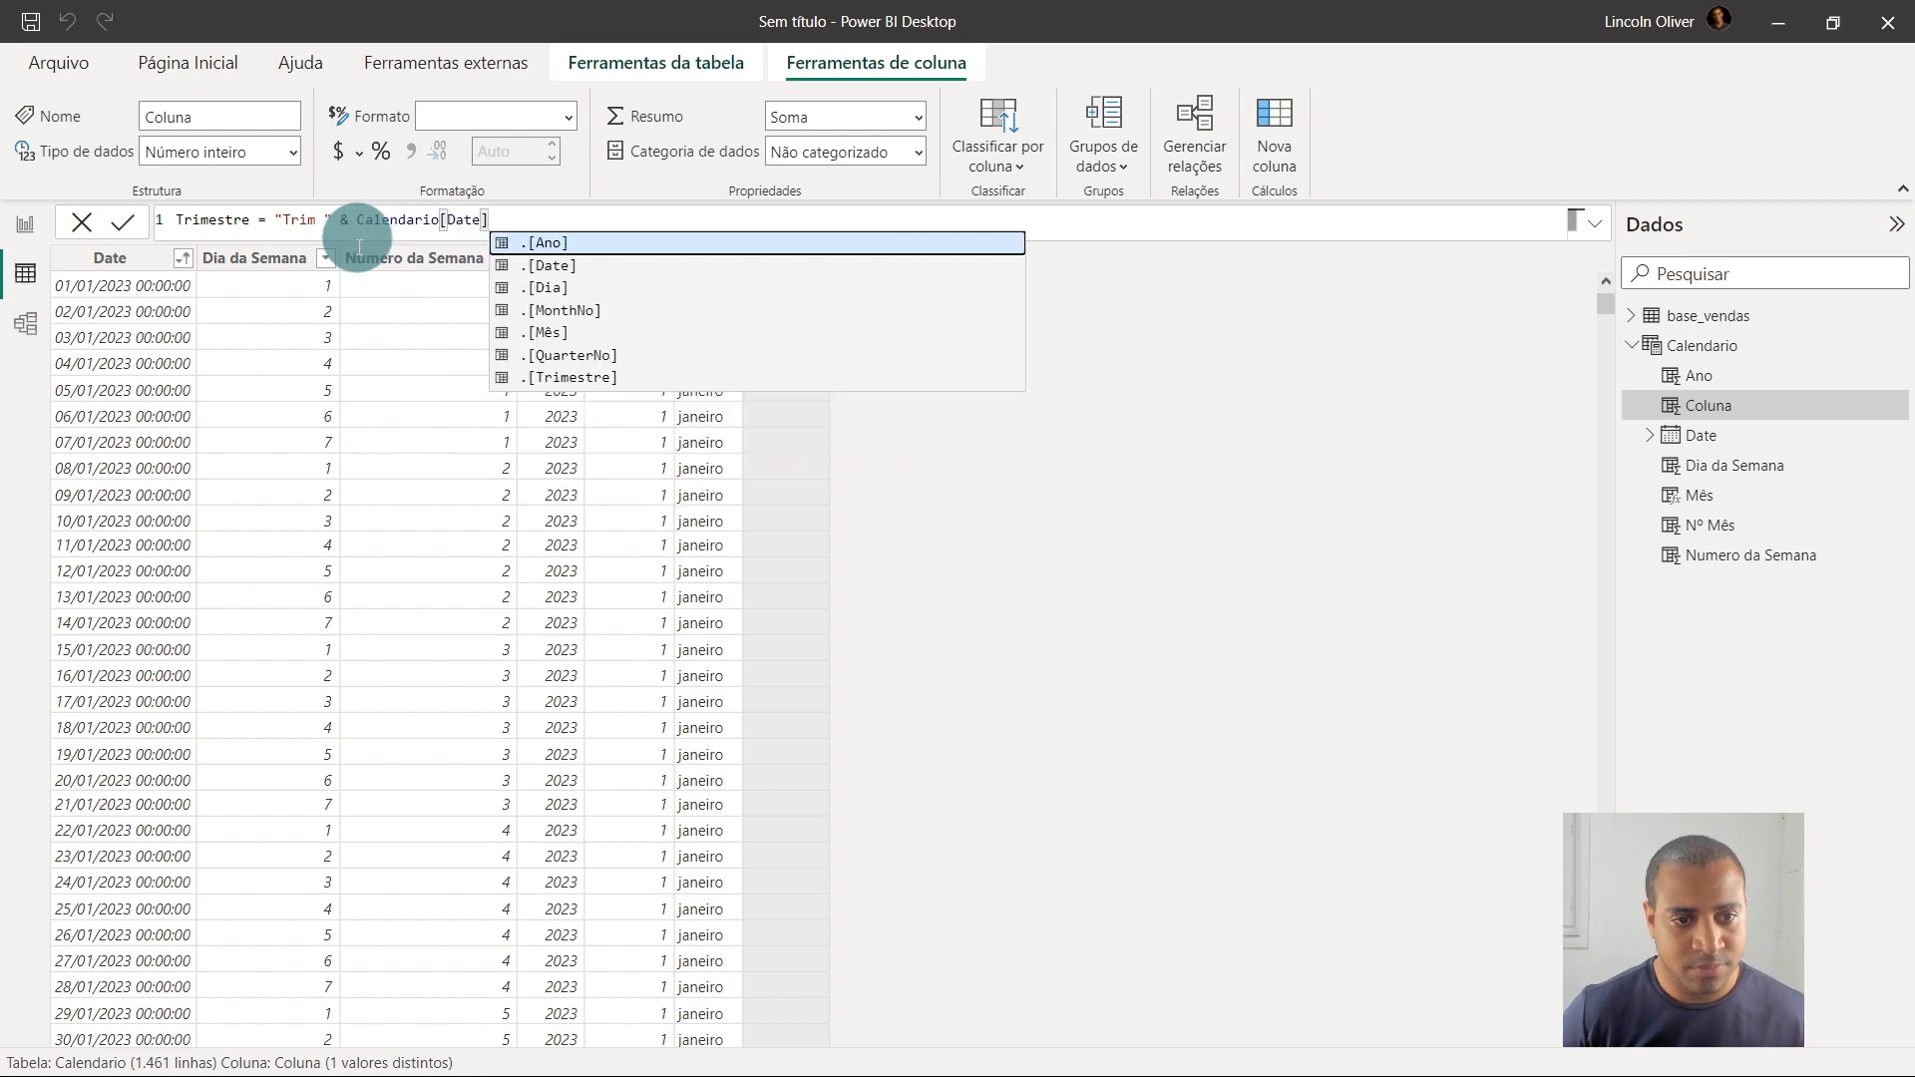
left_click(641, 353)
left_click_drag(628, 222, 312, 220)
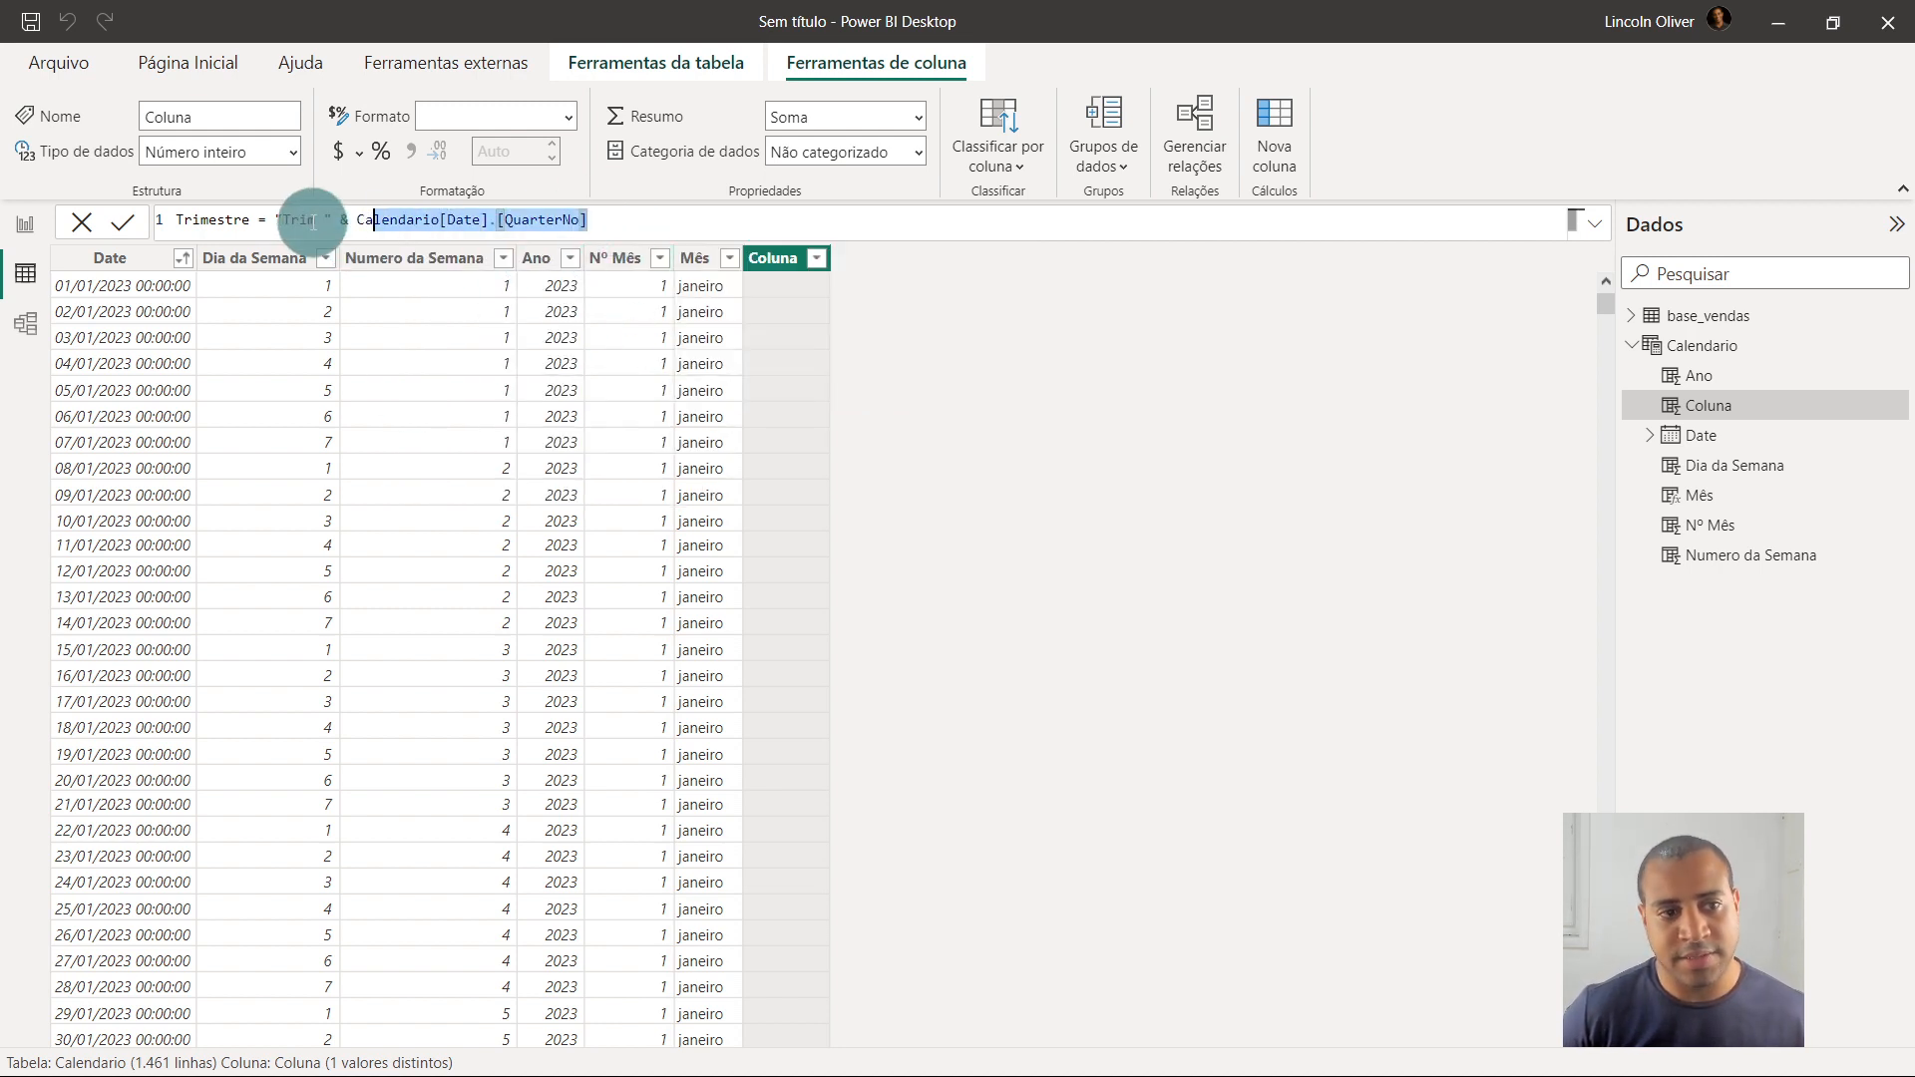
double_click(299, 219)
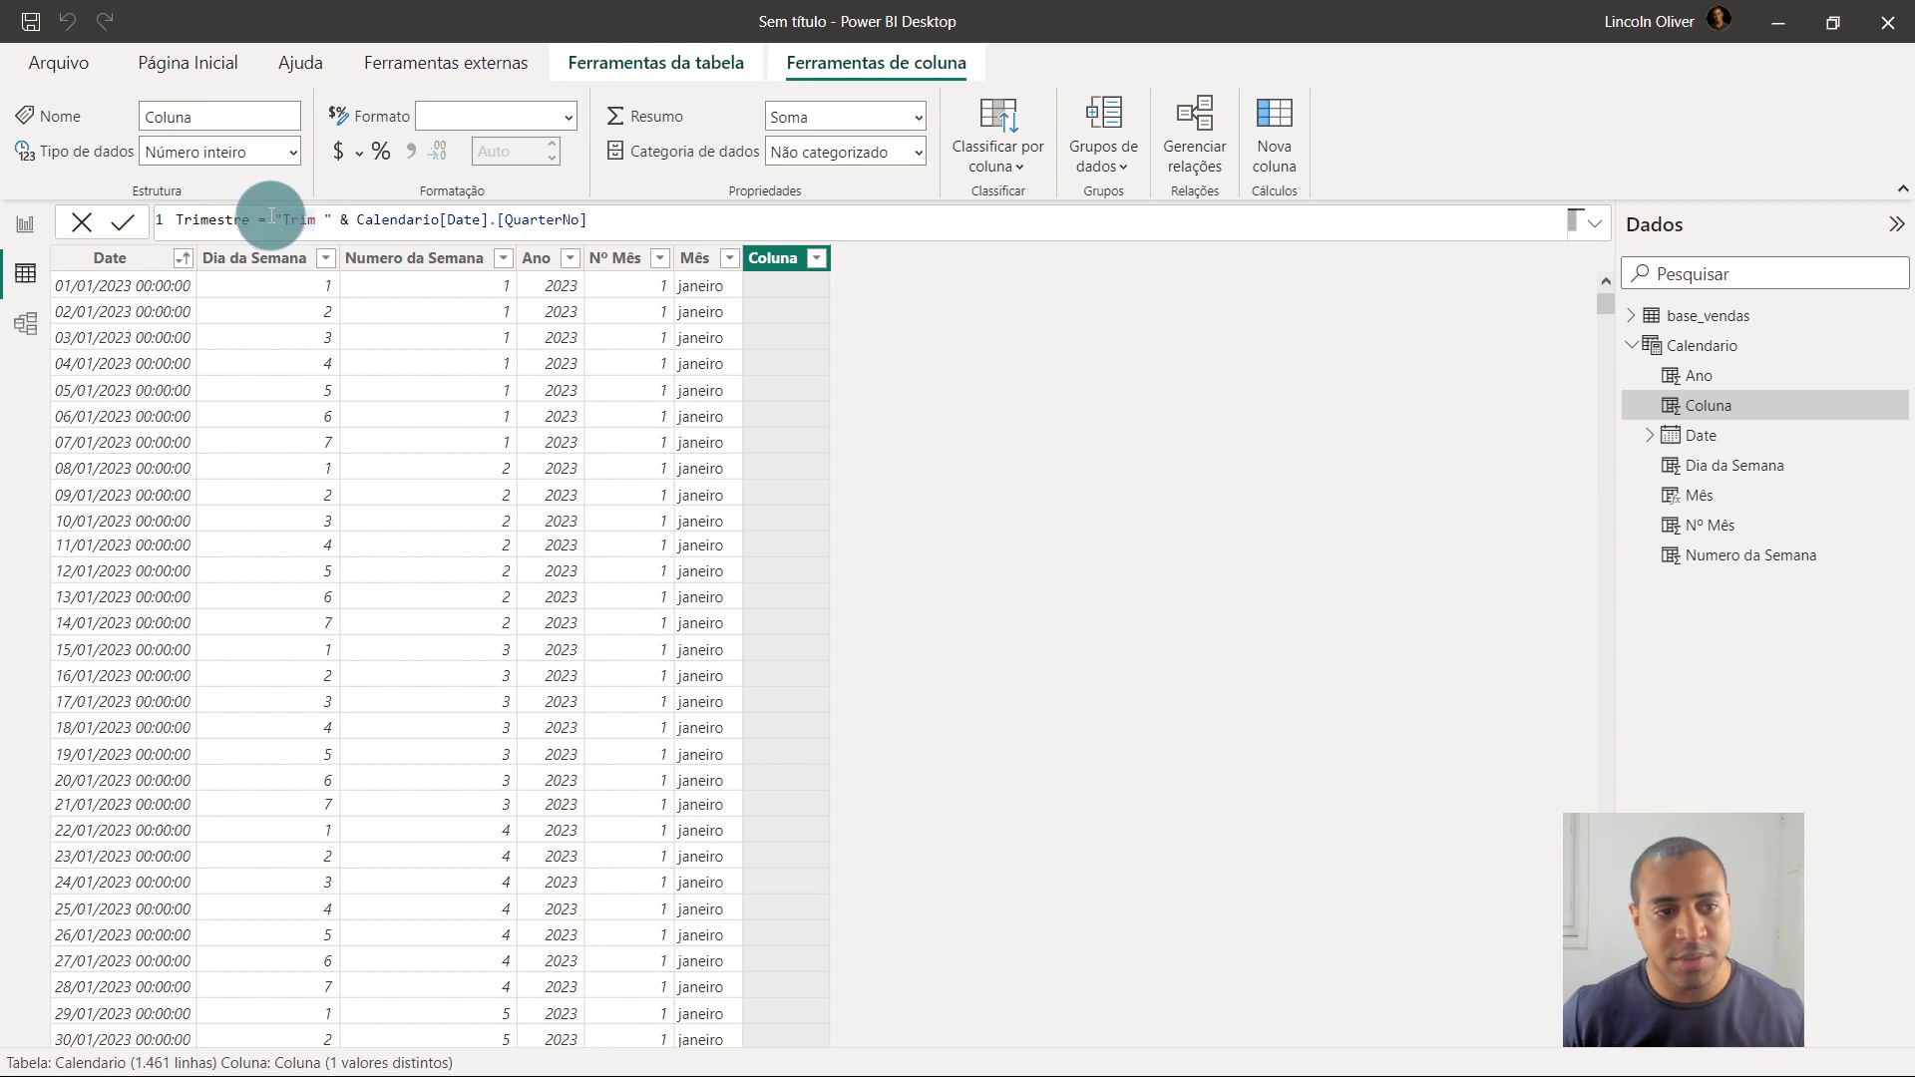
Replace the whole Trimestre expression with Calendario[Date].[Trimestre], without the text prefix, and commit the column
left_click_drag(271, 217, 825, 226)
type("date")
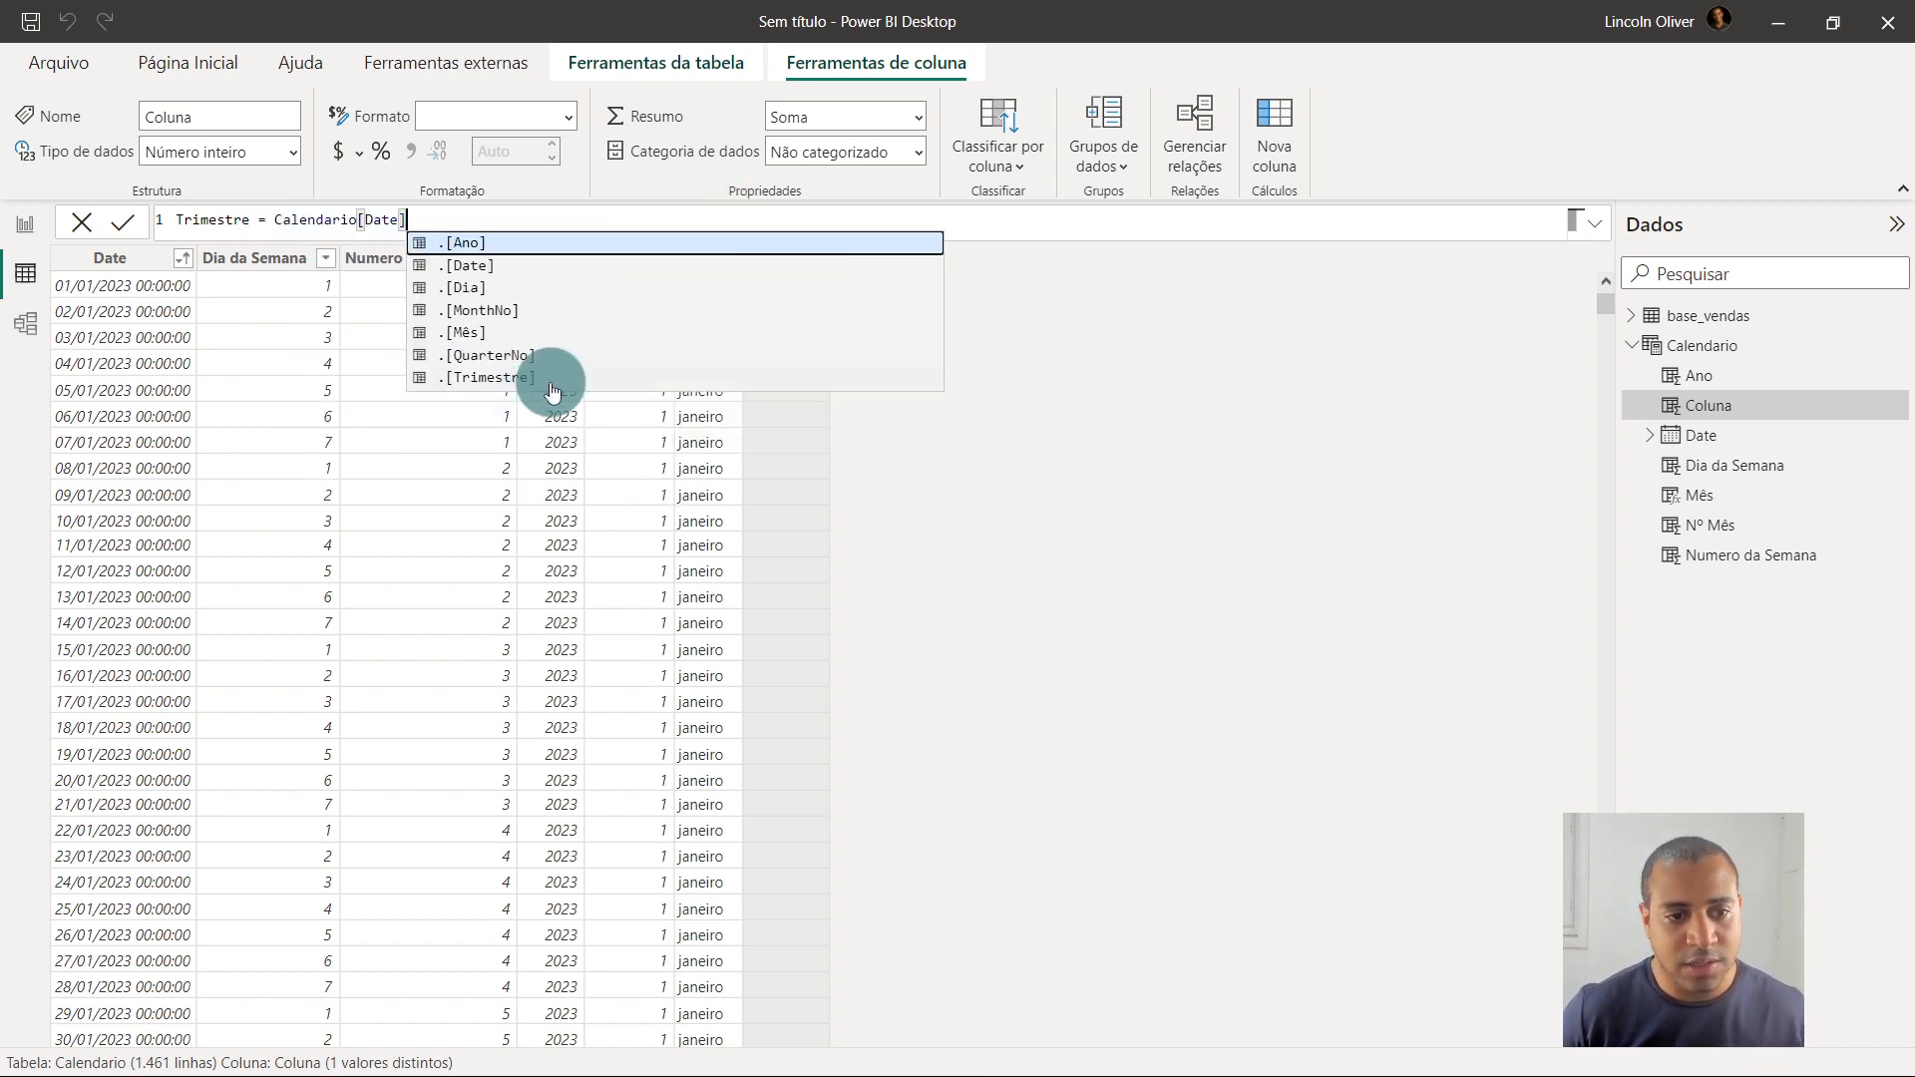
left_click(547, 375)
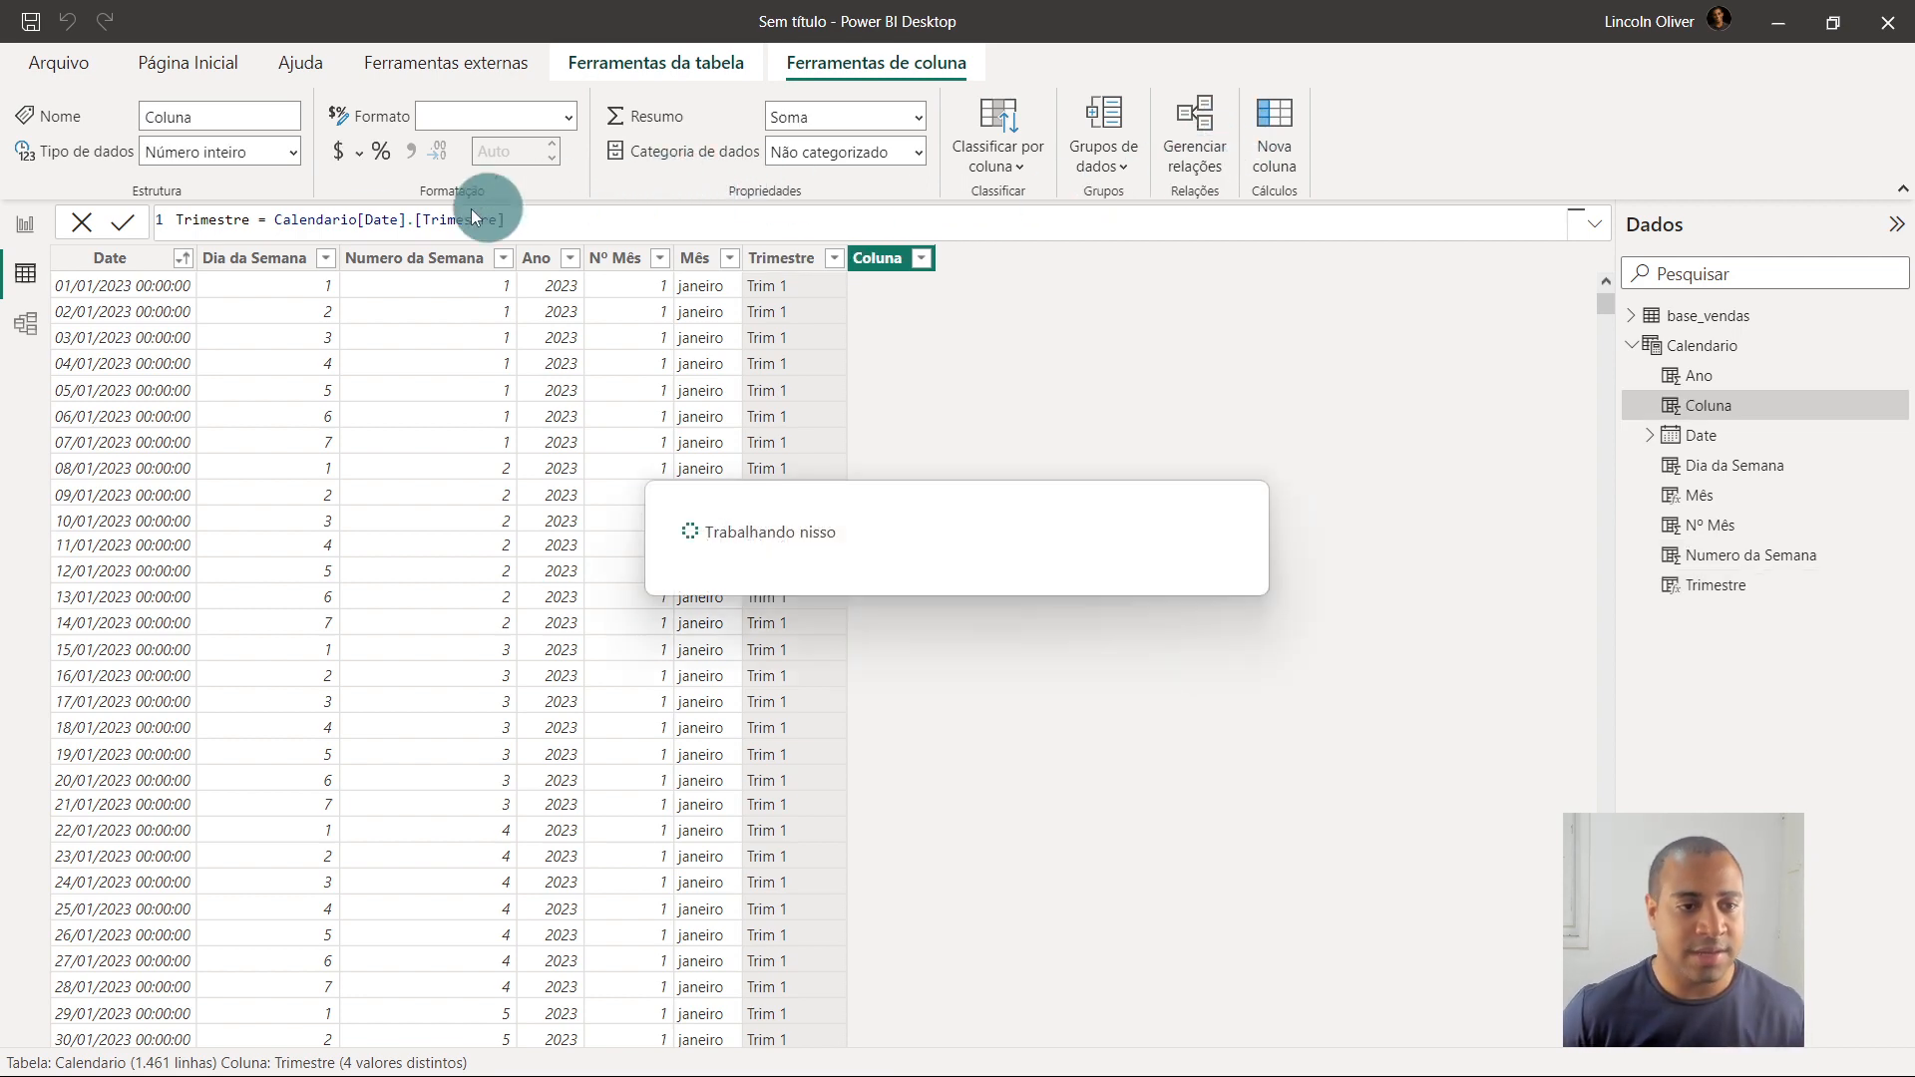
Add a calculated column named Dia to the Calendario table with the formula Calendario[Date].[Dia]
left_click(209, 220)
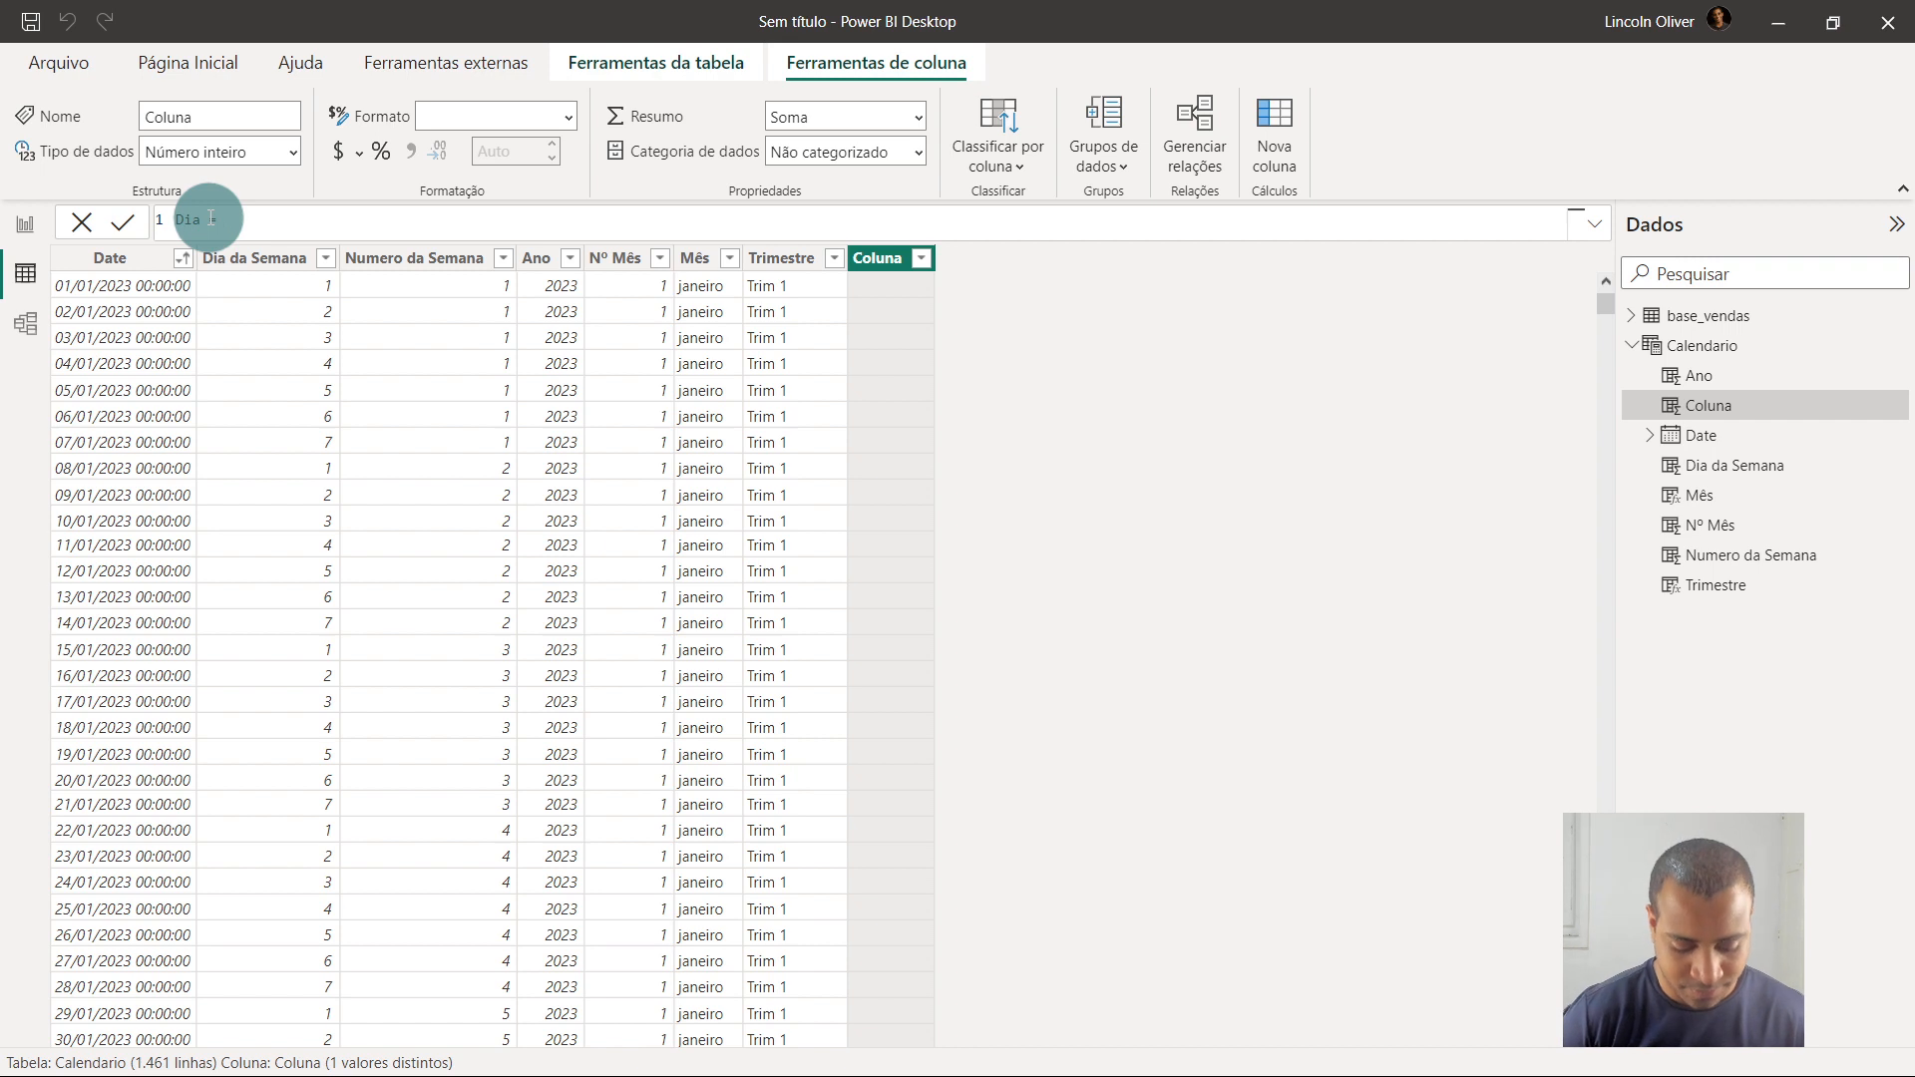
type("Calendario[Date]")
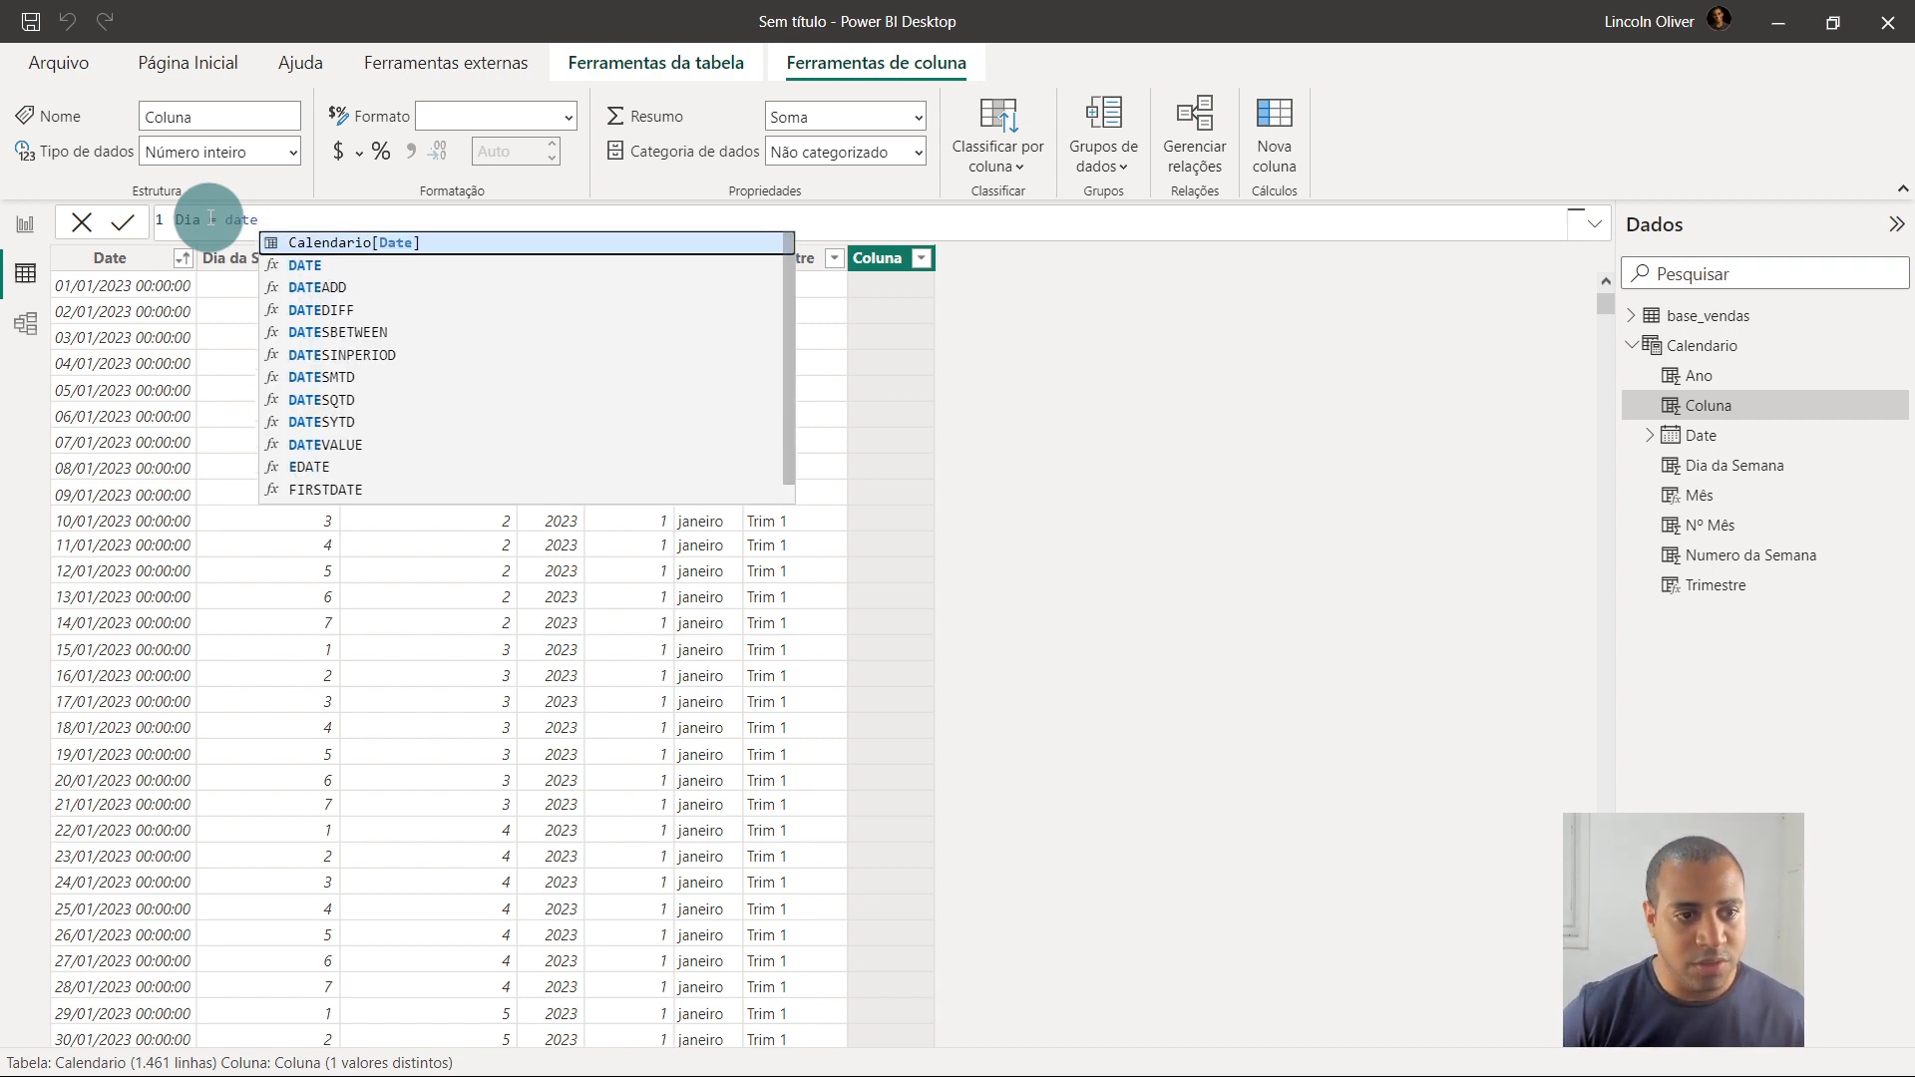
key("Down")
key("Down")
key("Tab")
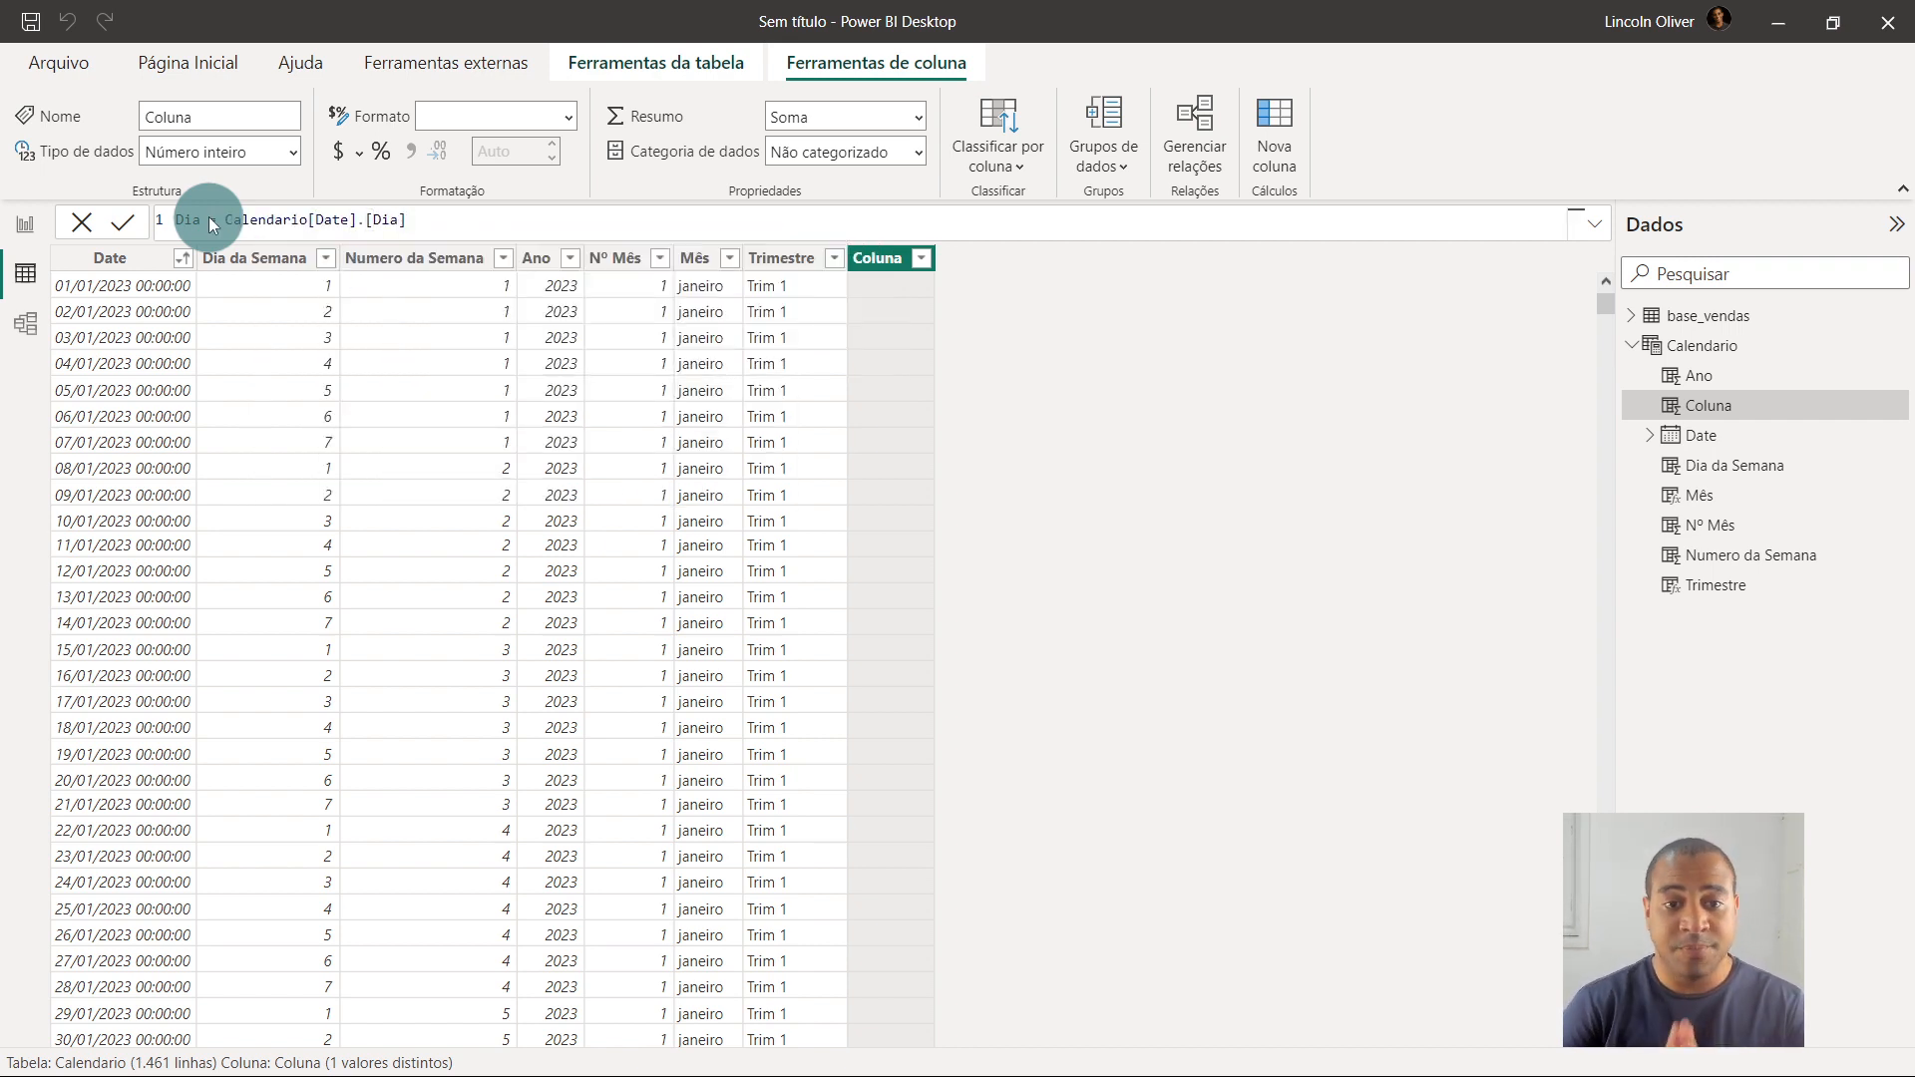
key("Return")
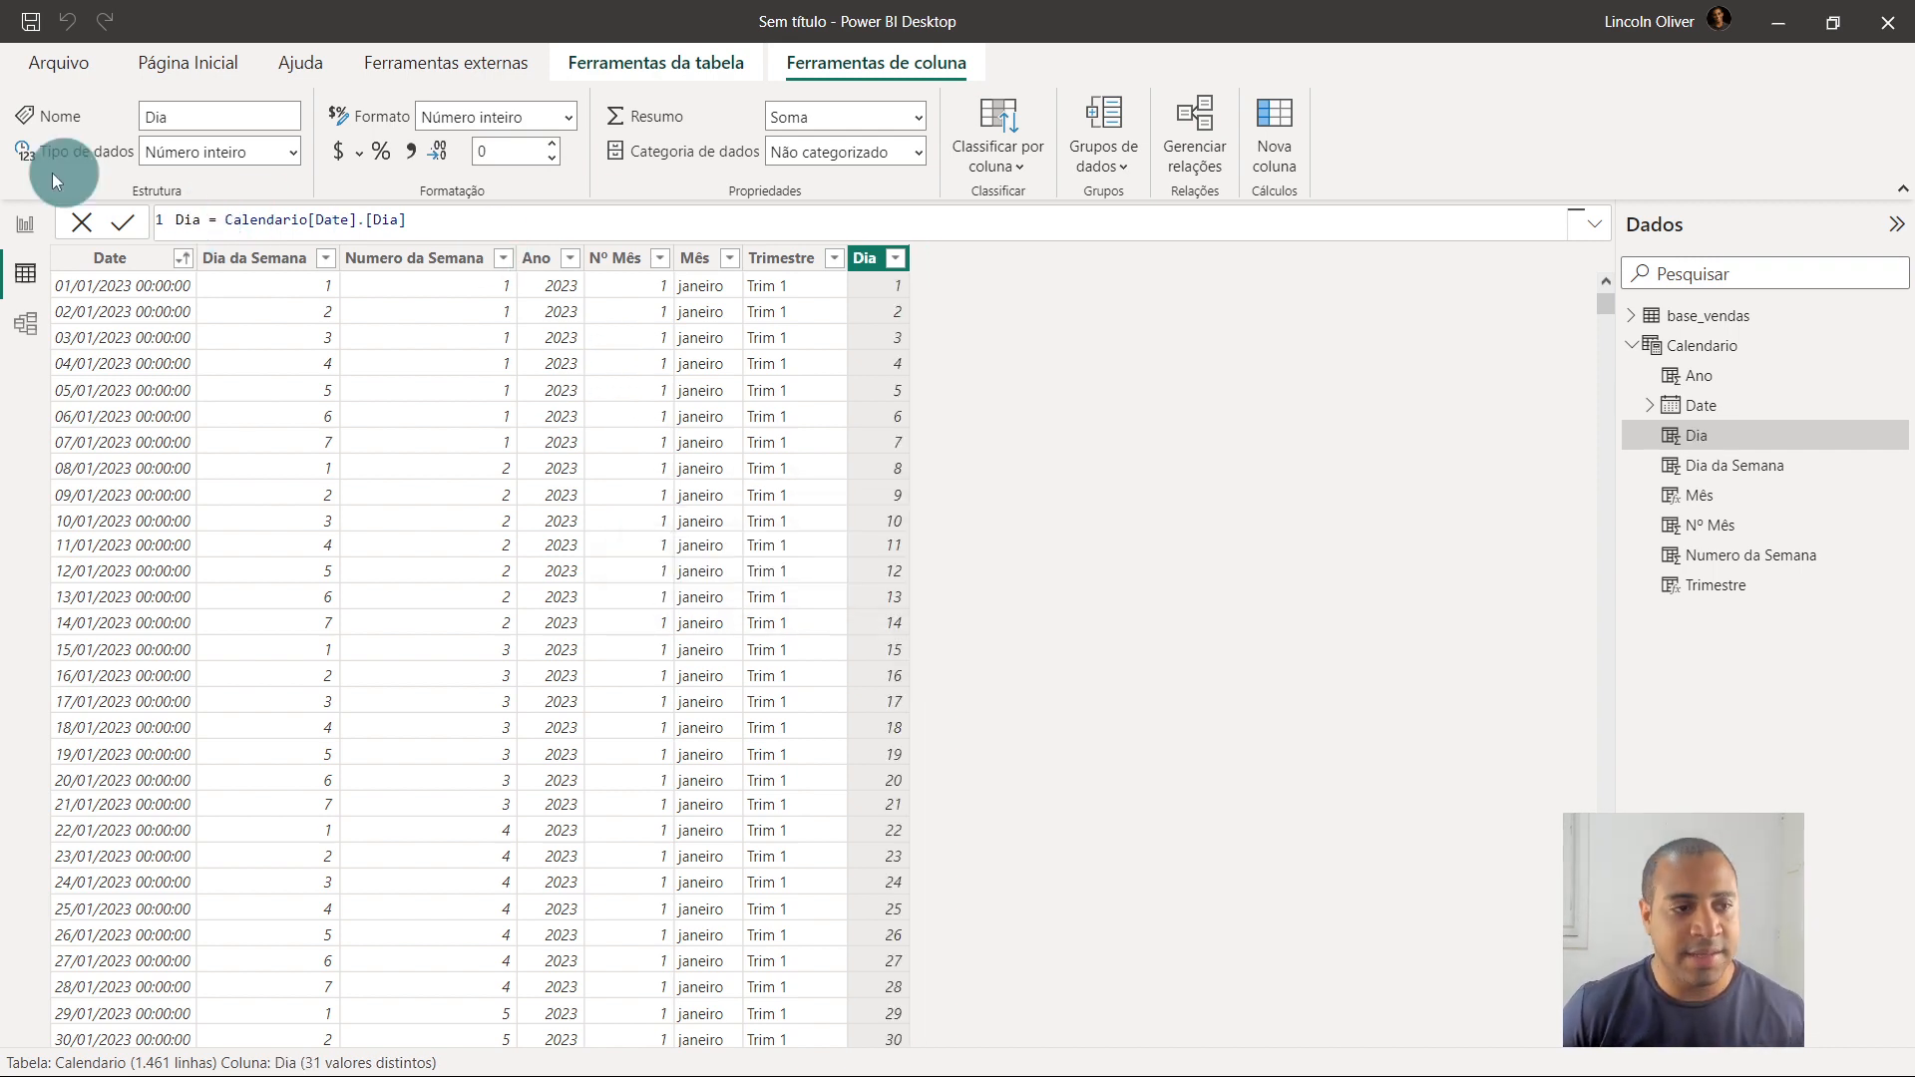
Create a relationship in the data model between Calendario's Date and base_vendas' Data do Pedido
left_click(26, 232)
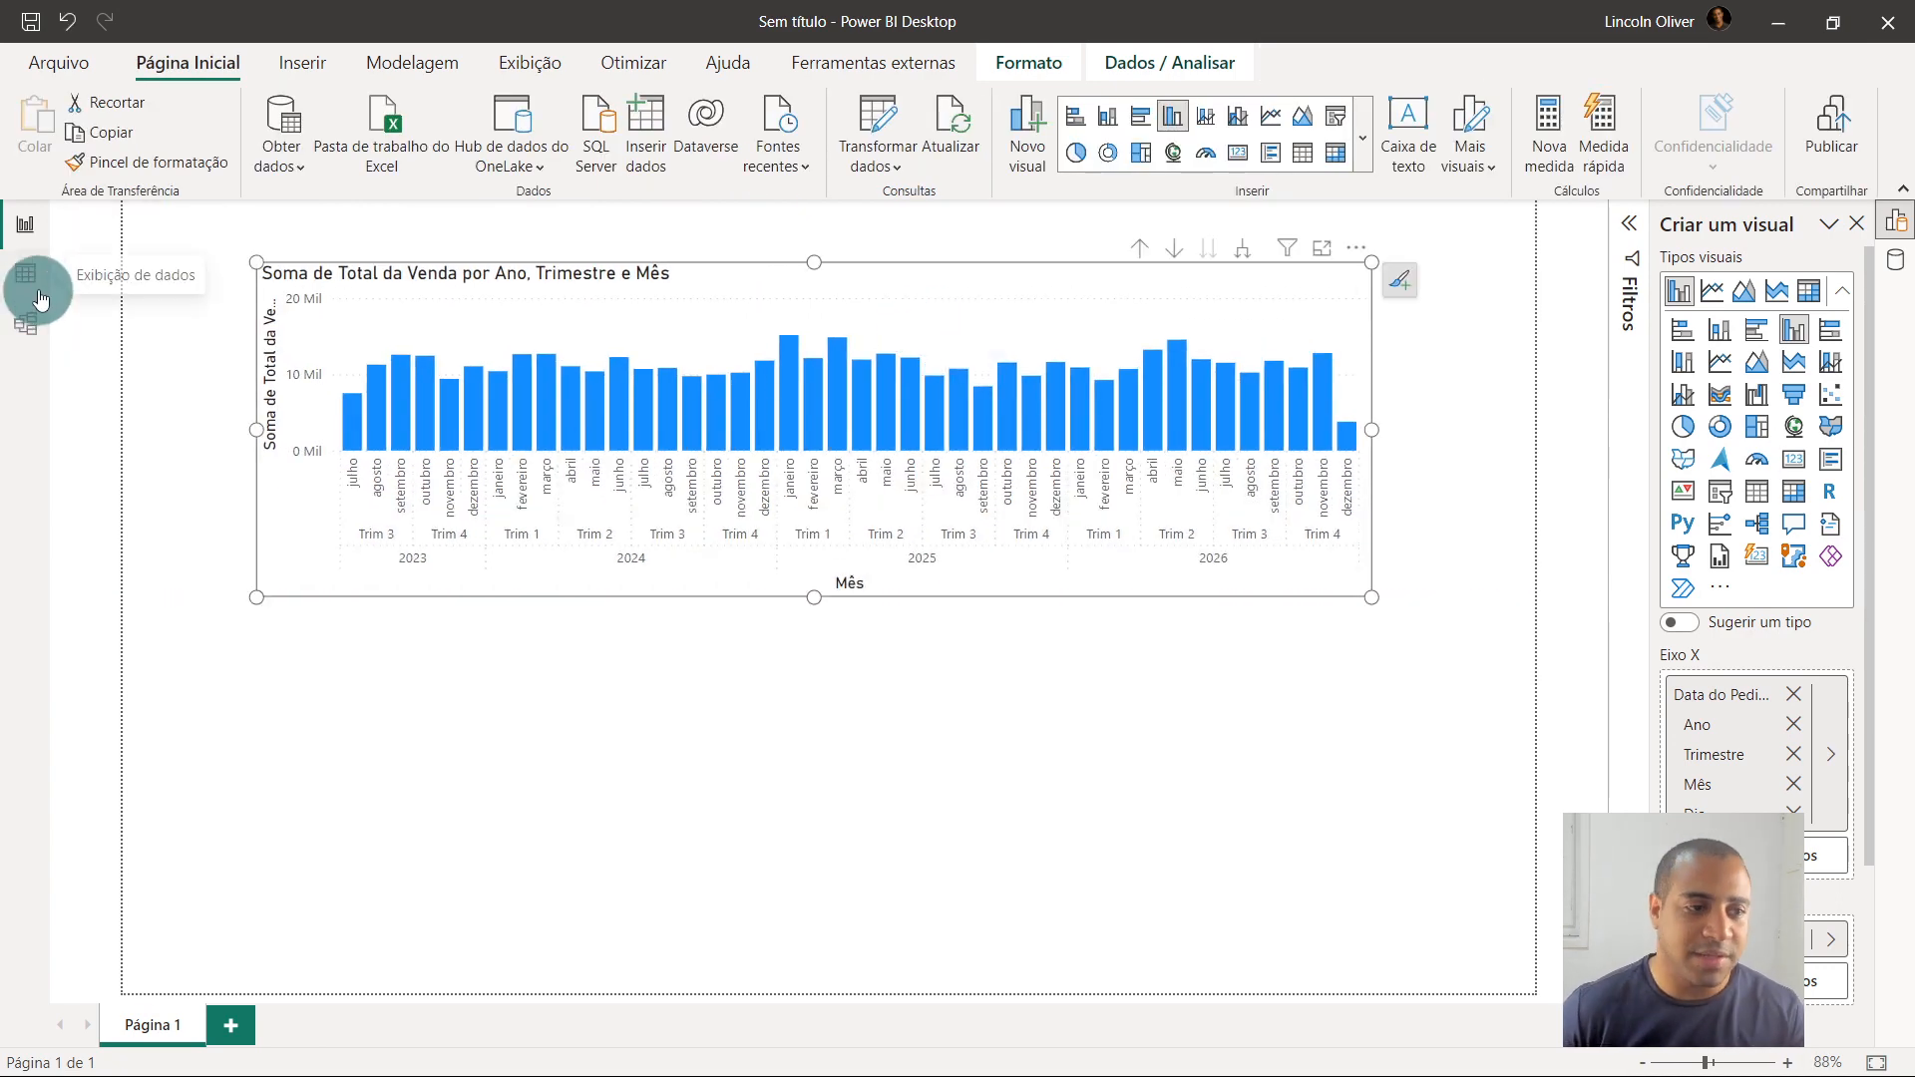
left_click(27, 326)
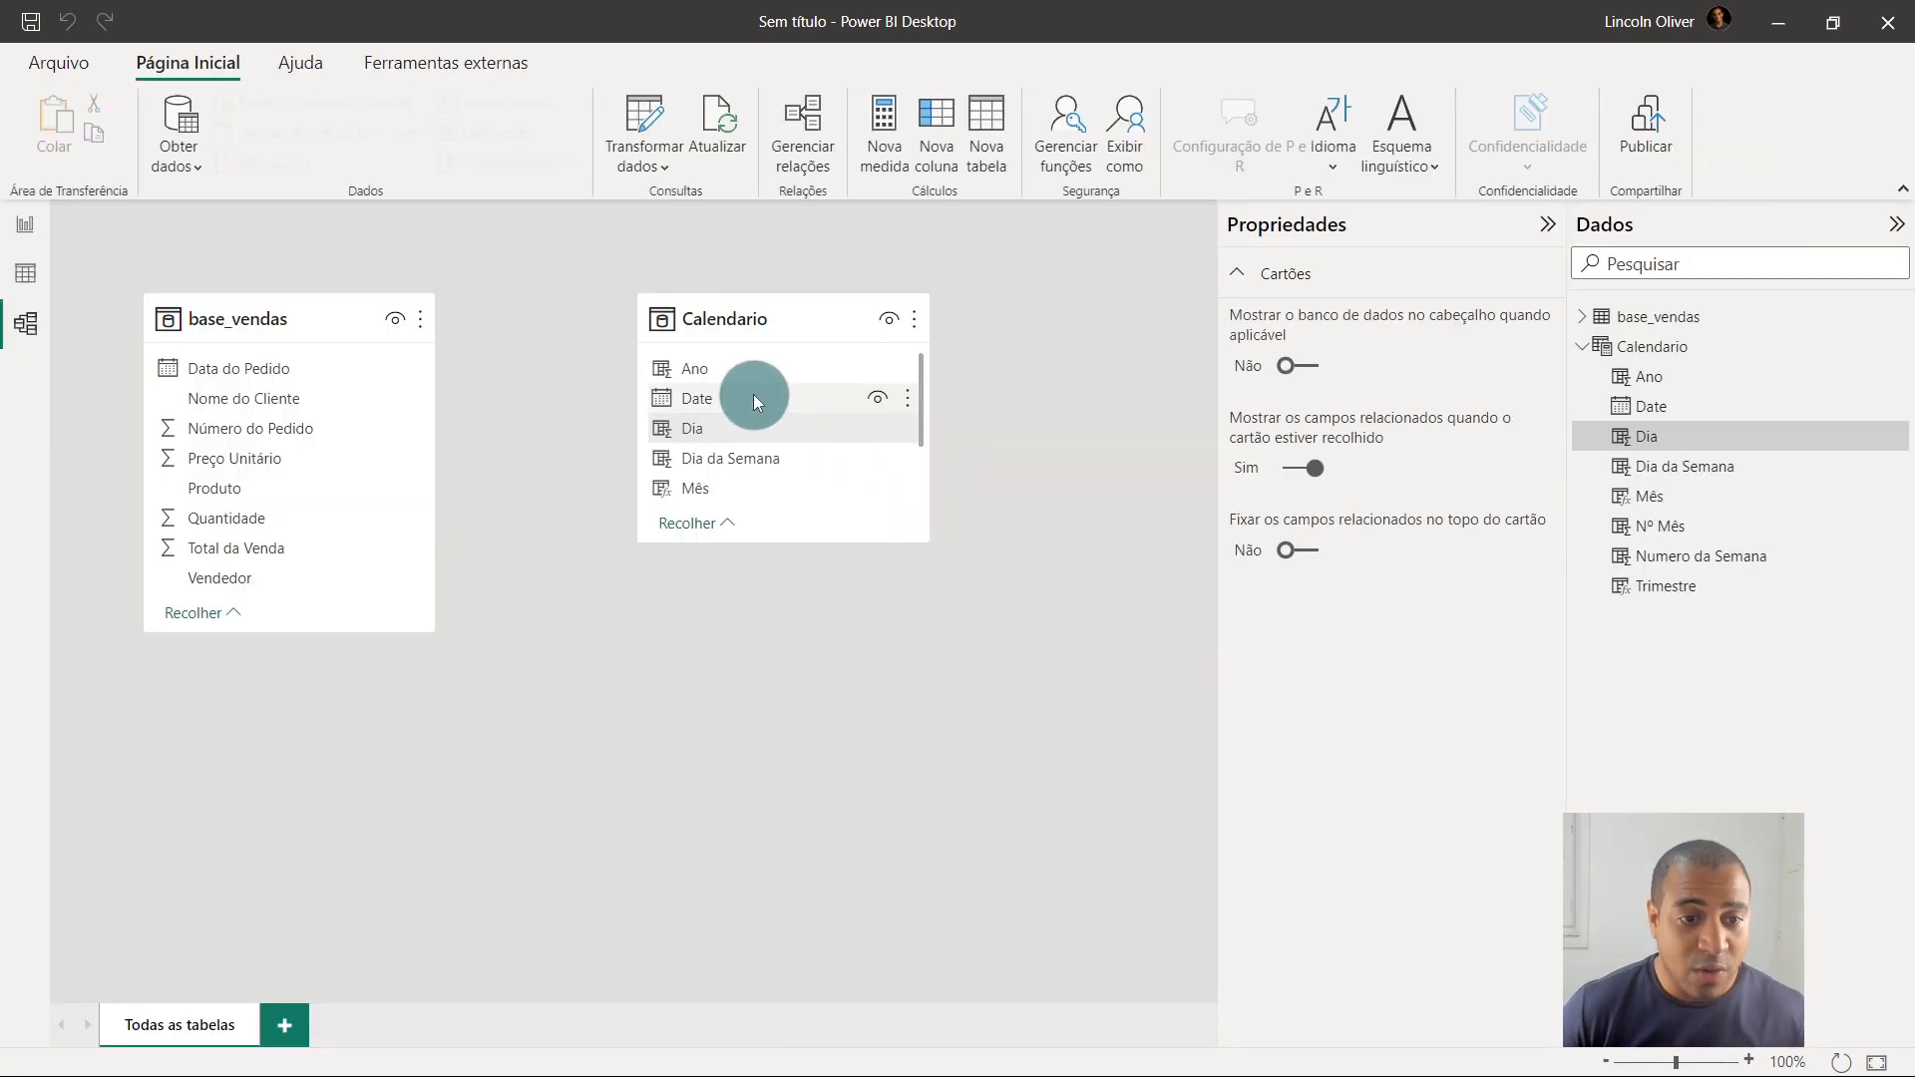
left_click_drag(753, 396, 286, 370)
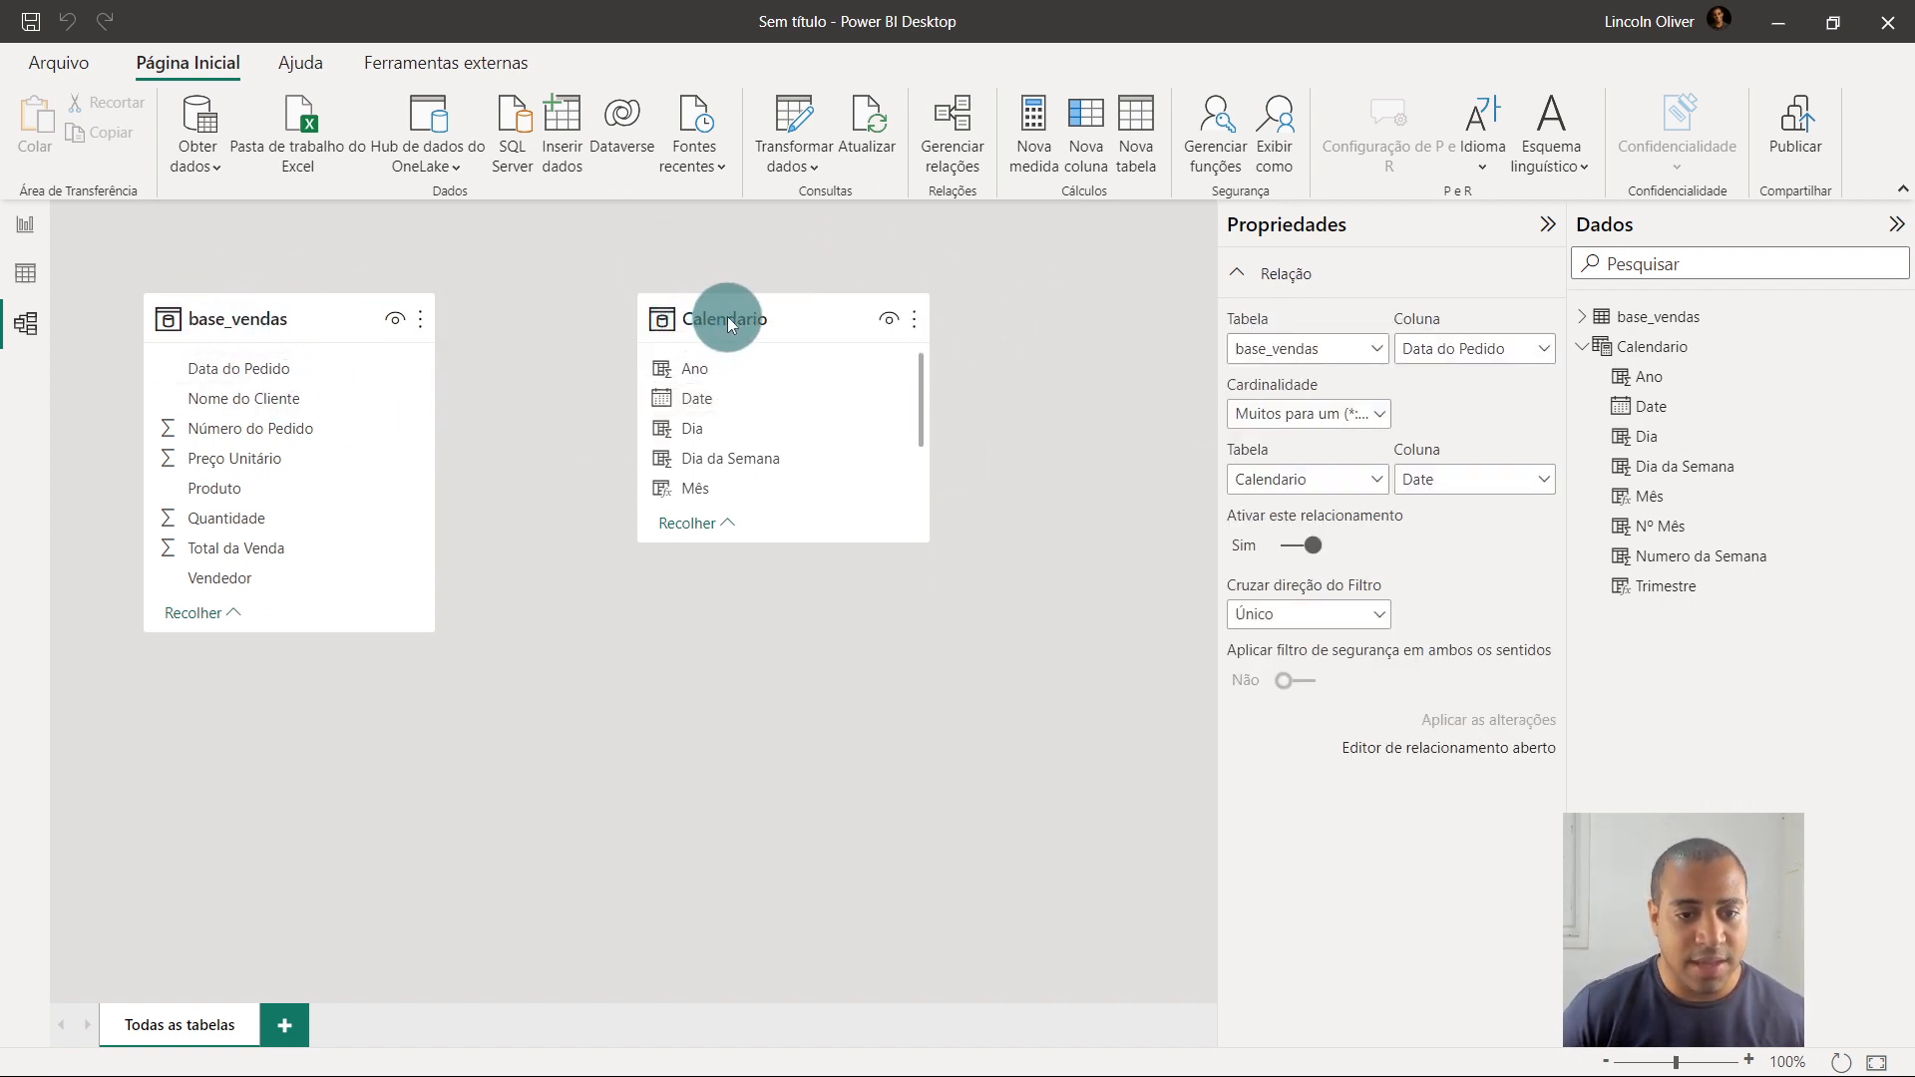
Remove Data do Pedido from the report's sales column chart and move the chart slightly lower on the page
left_click(25, 228)
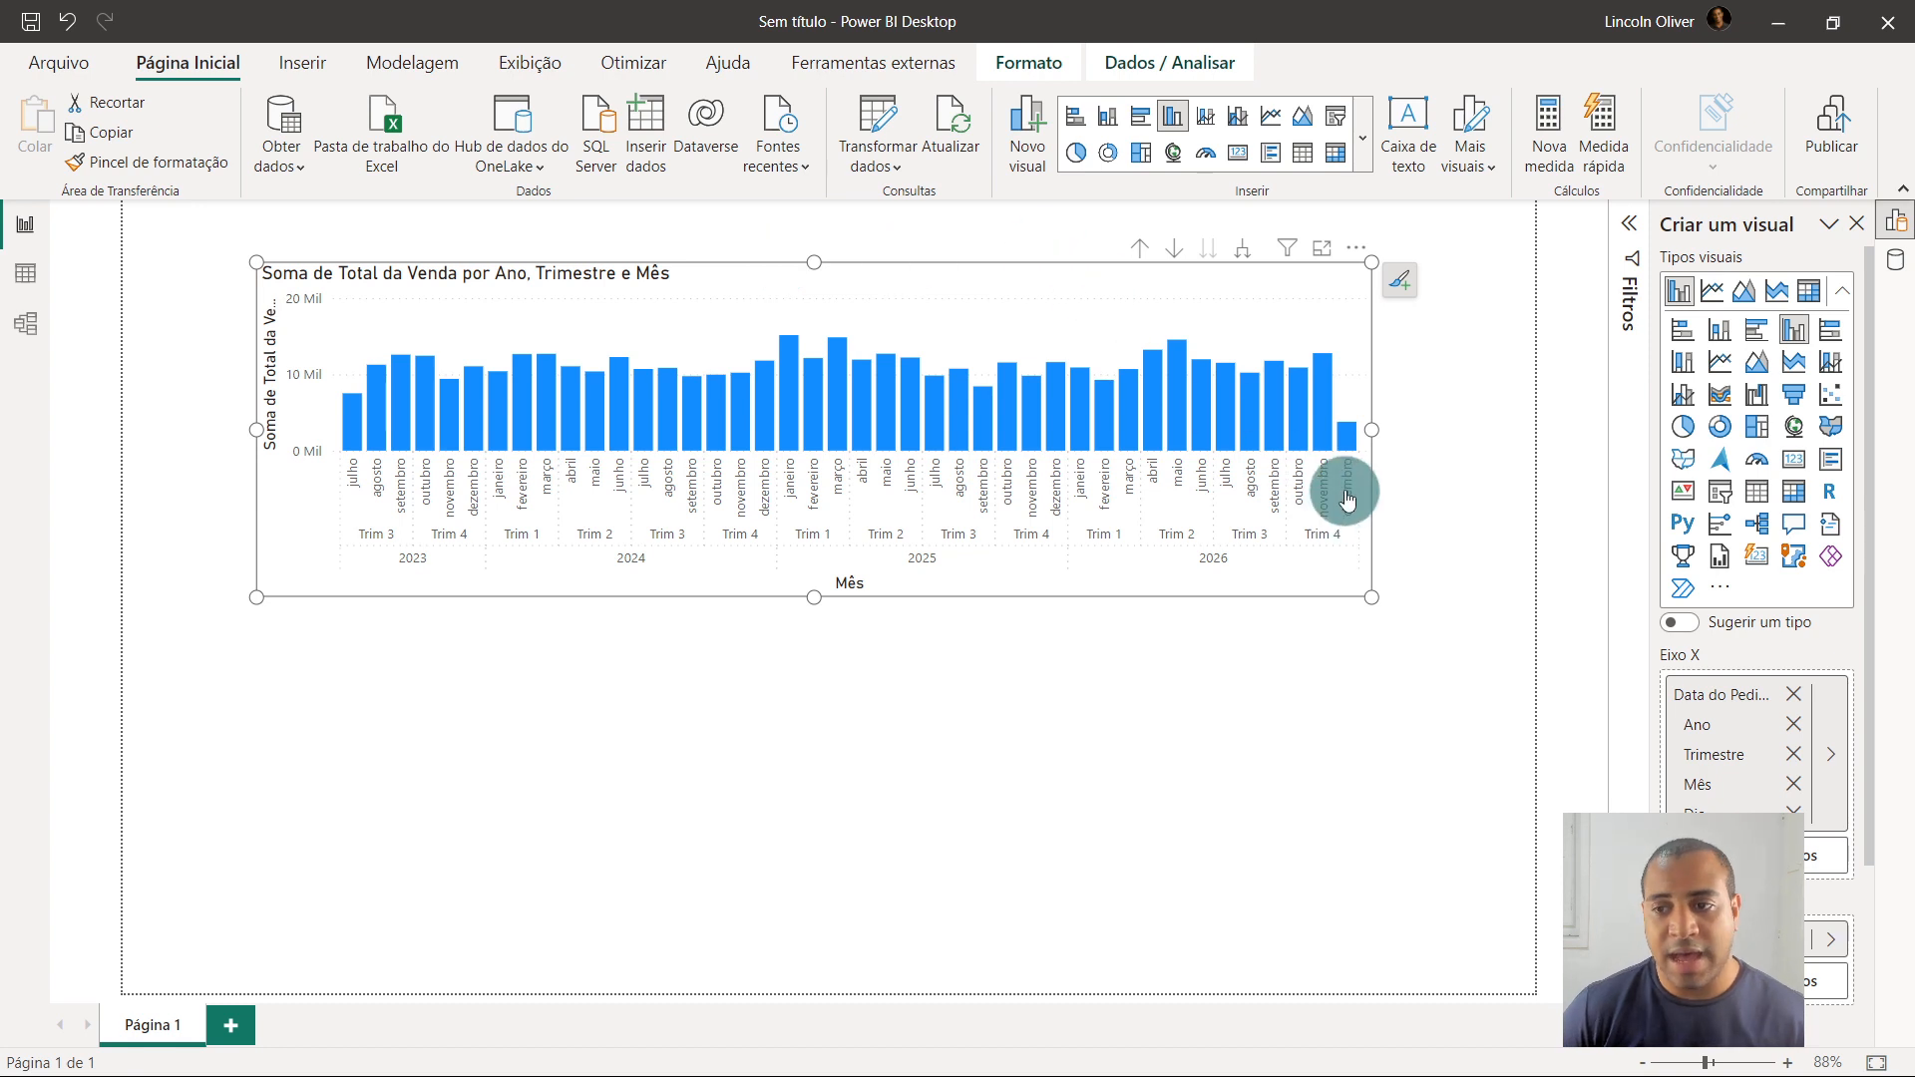
left_click(1897, 262)
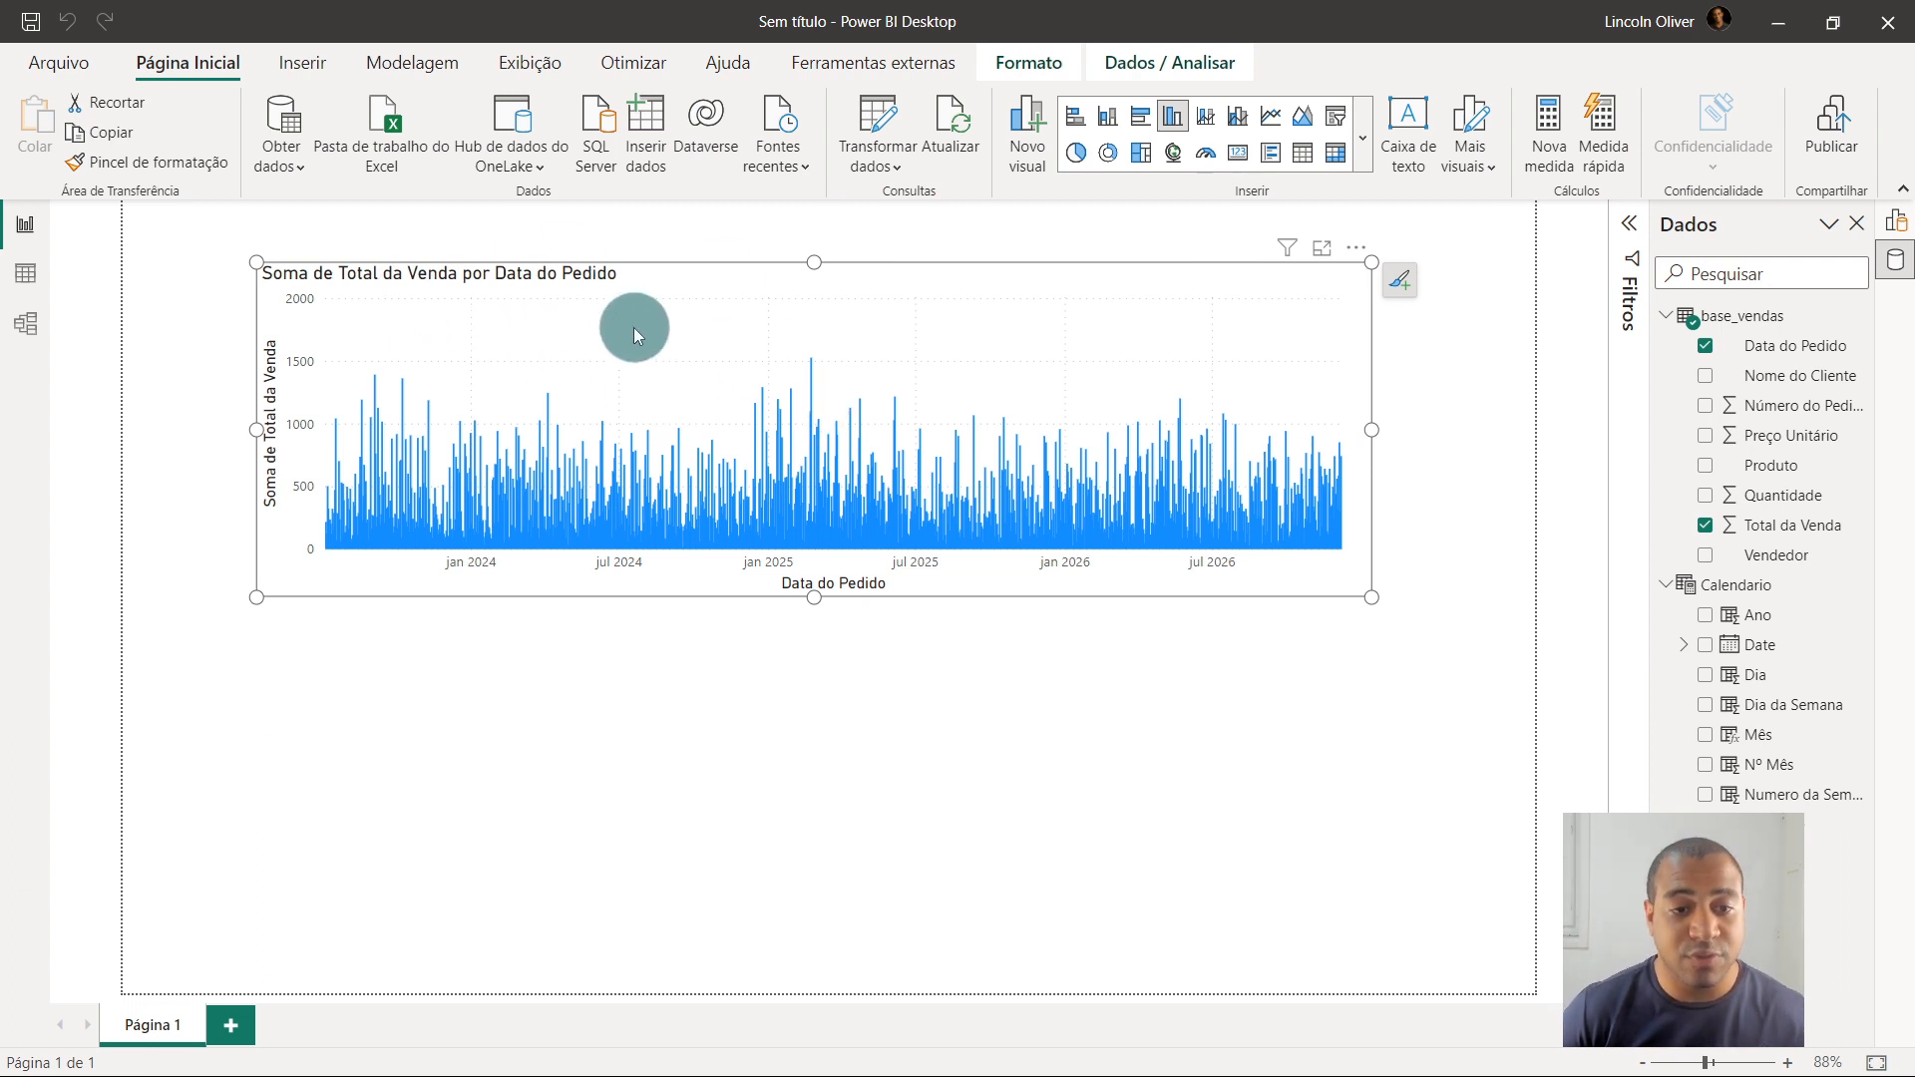
left_click(1705, 346)
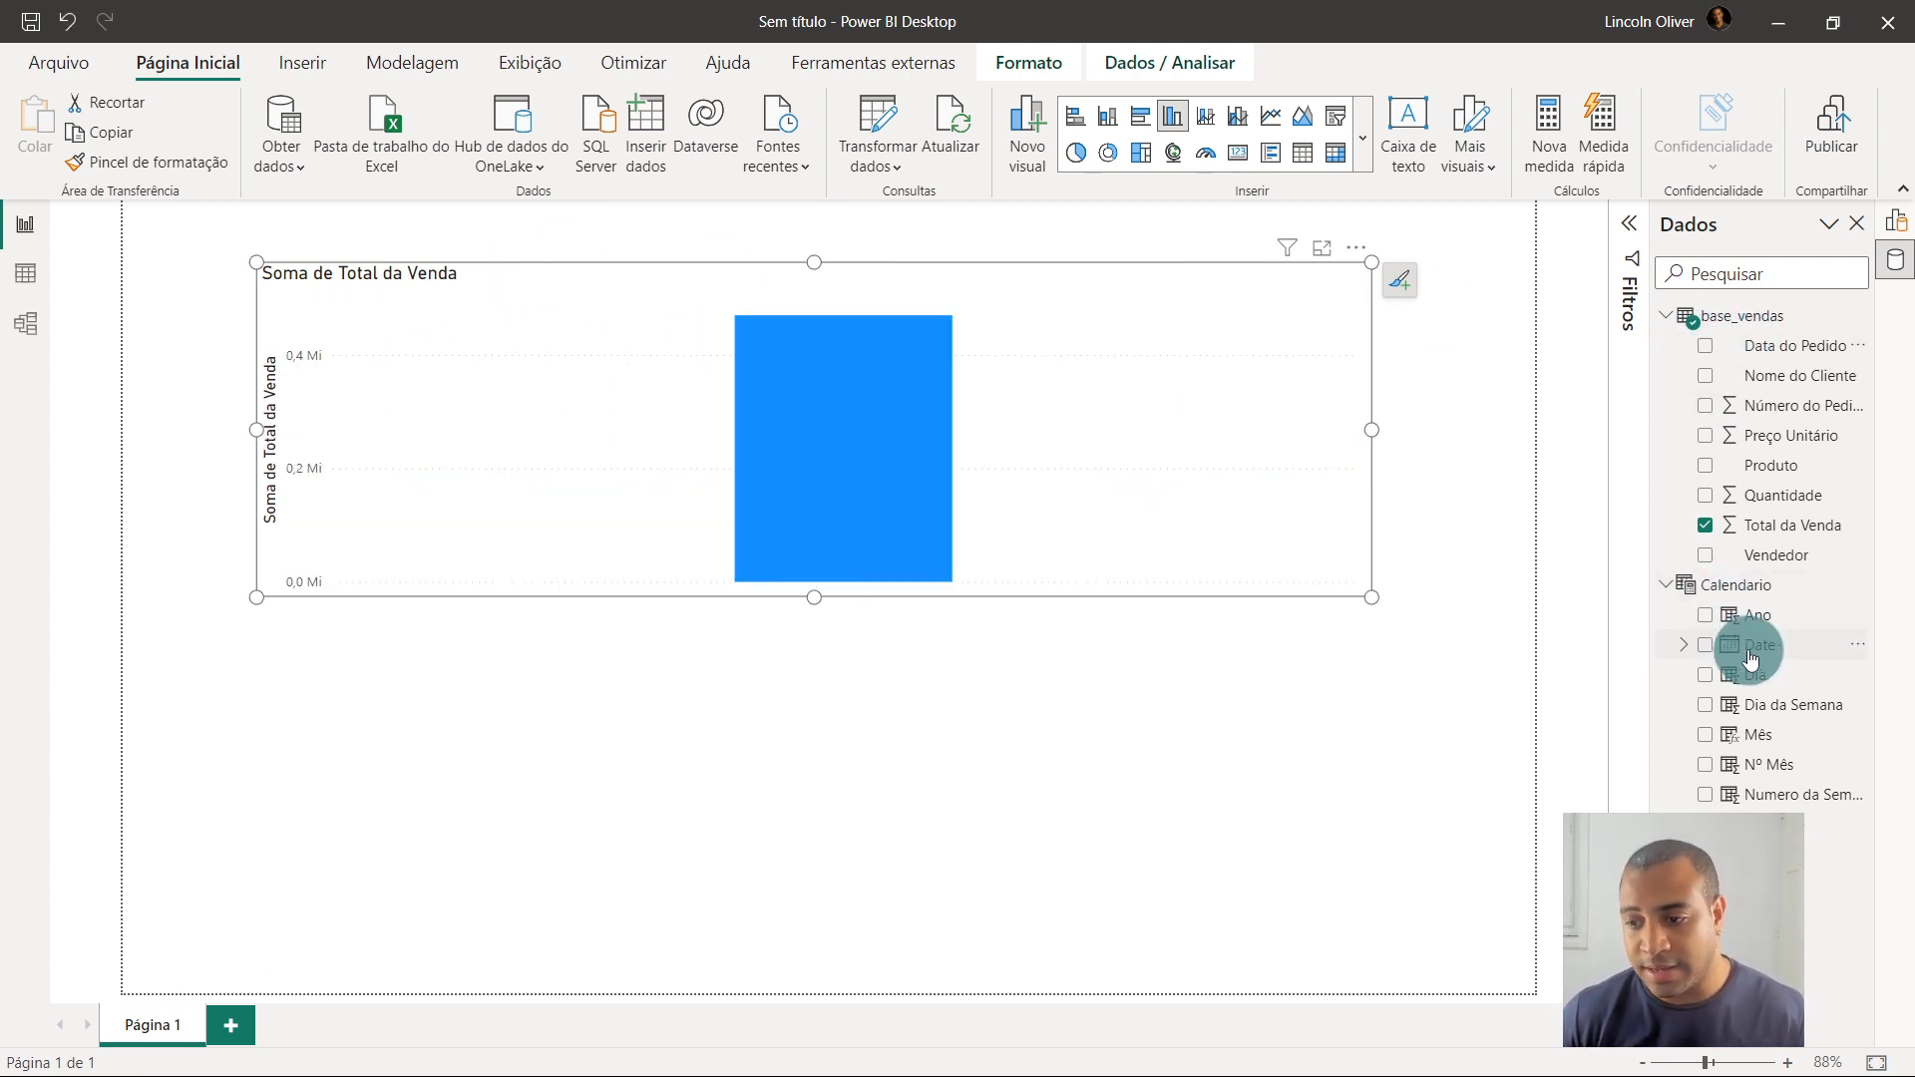
left_click(1631, 224)
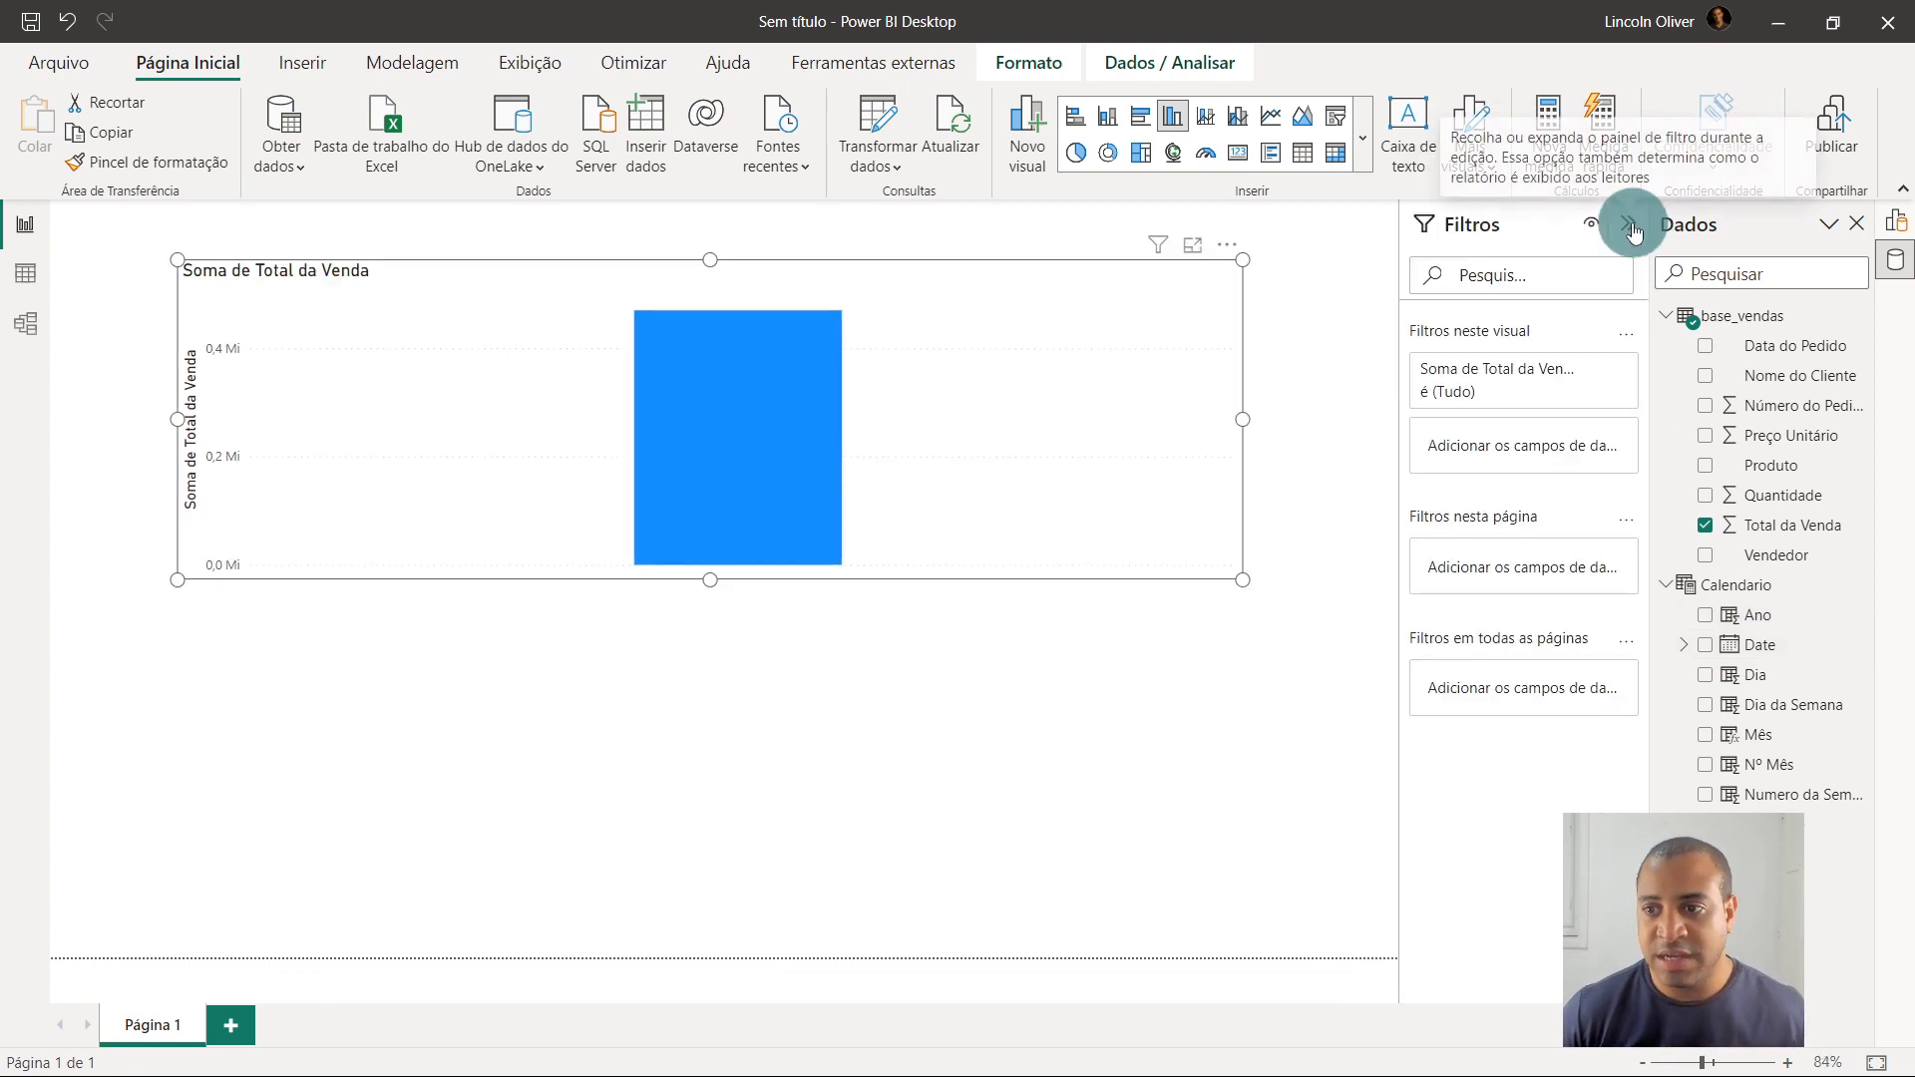
left_click(1632, 225)
left_click_drag(1257, 318, 1234, 400)
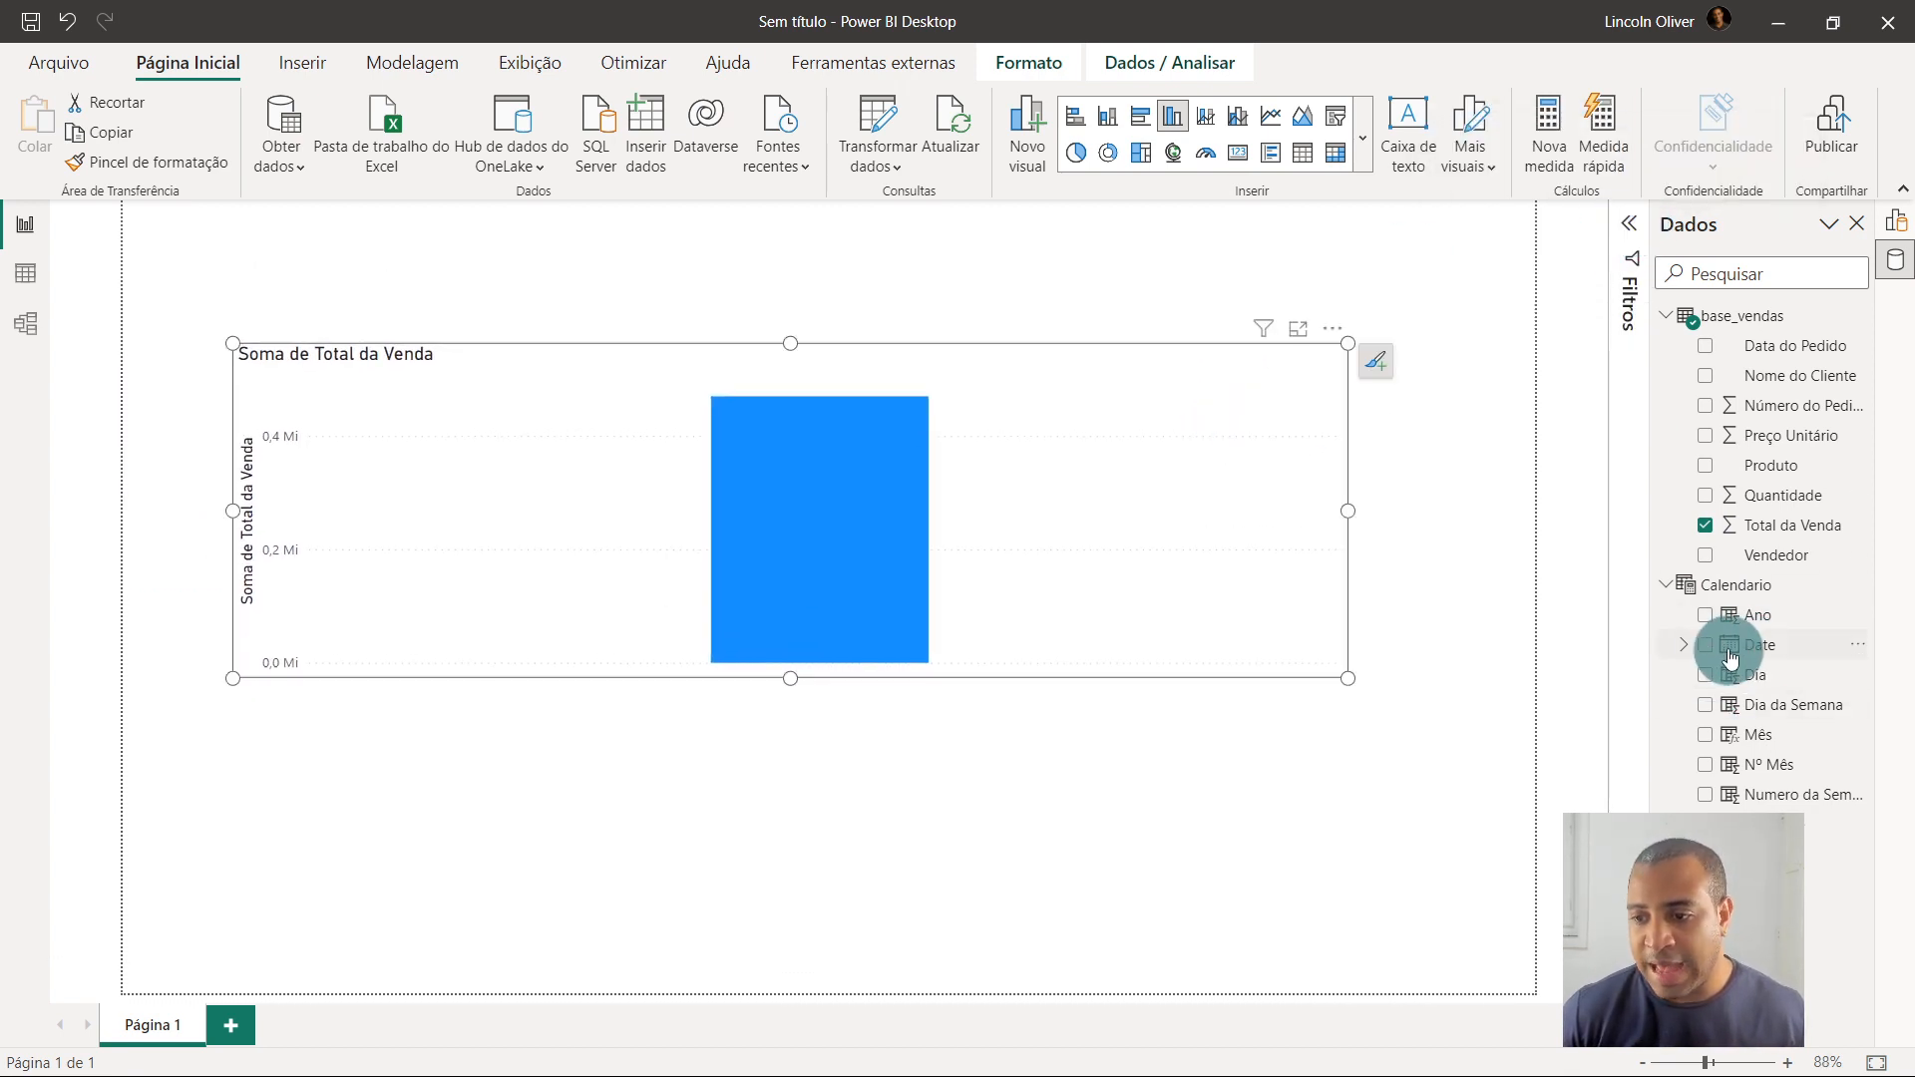
Add the Ano, Mês and Trimestre fields from the Calendario table to the sales column chart
left_click(1896, 221)
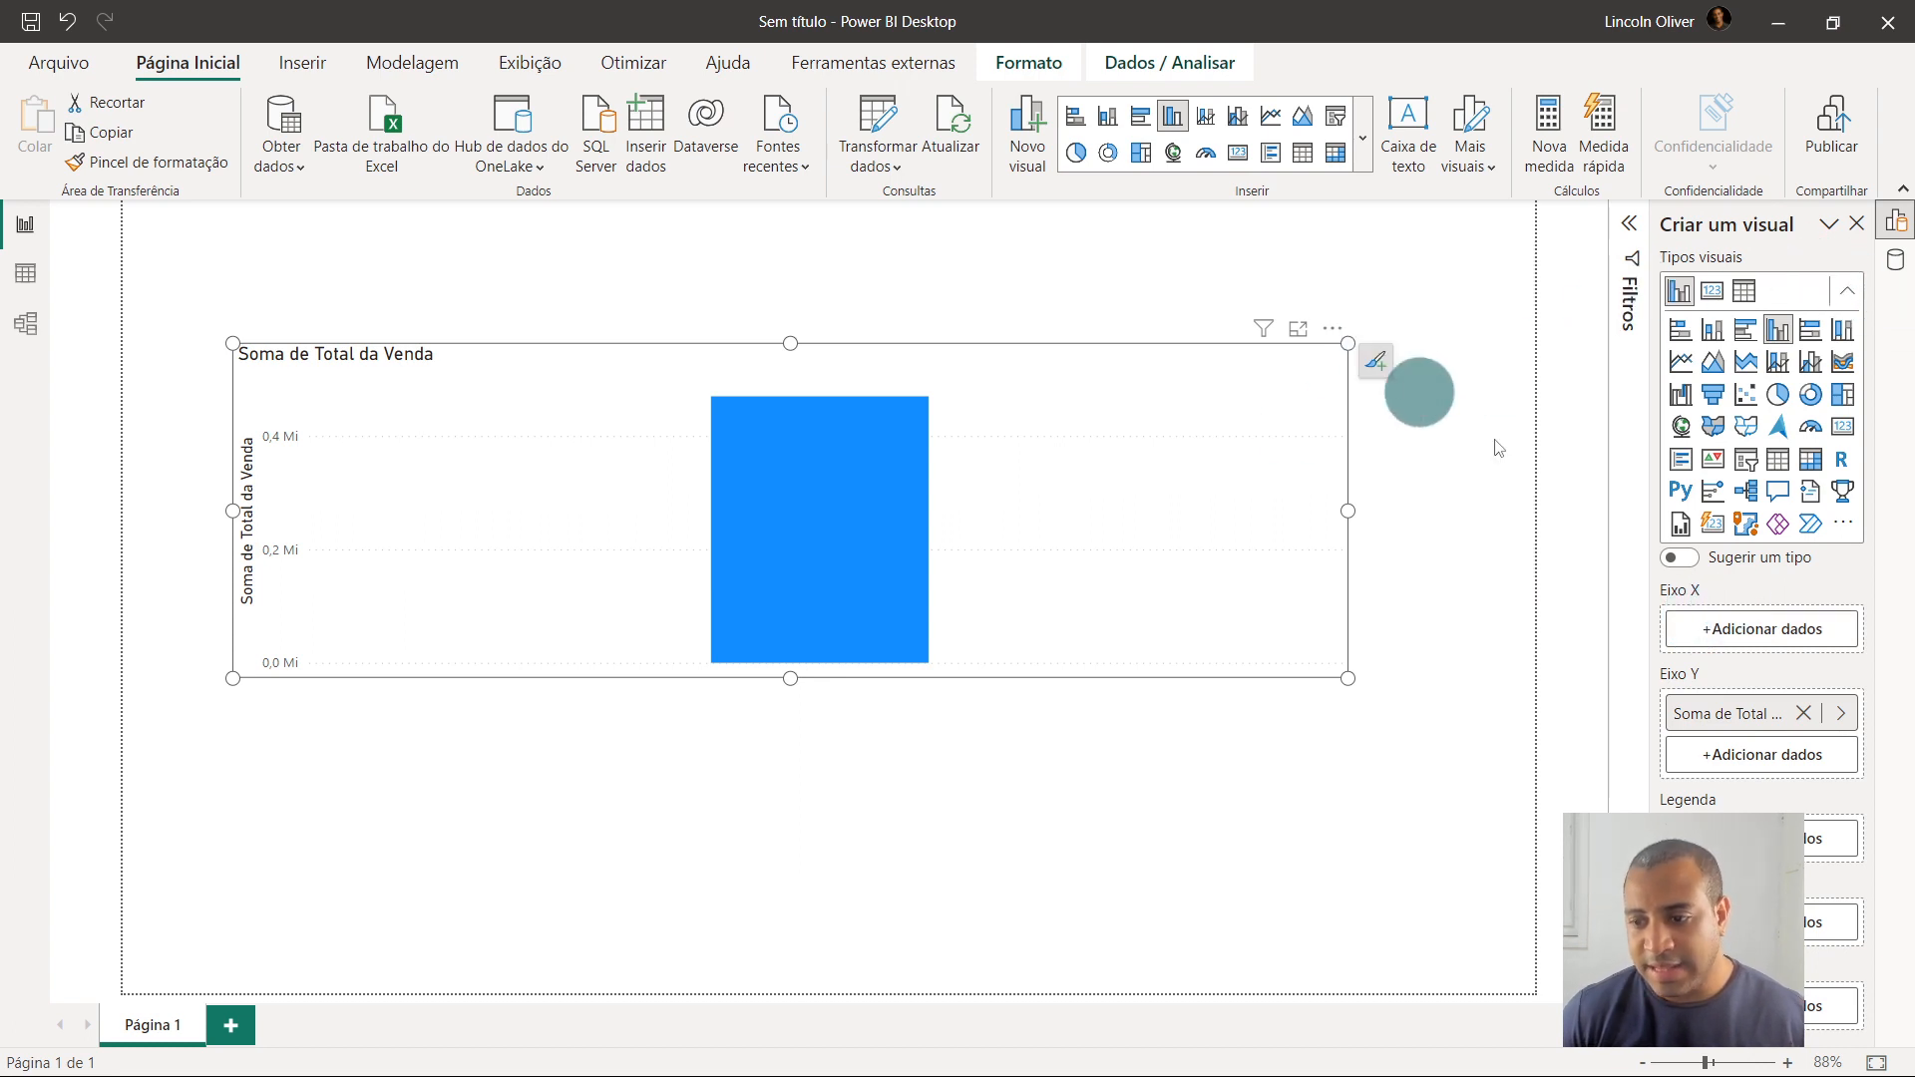
left_click(1893, 262)
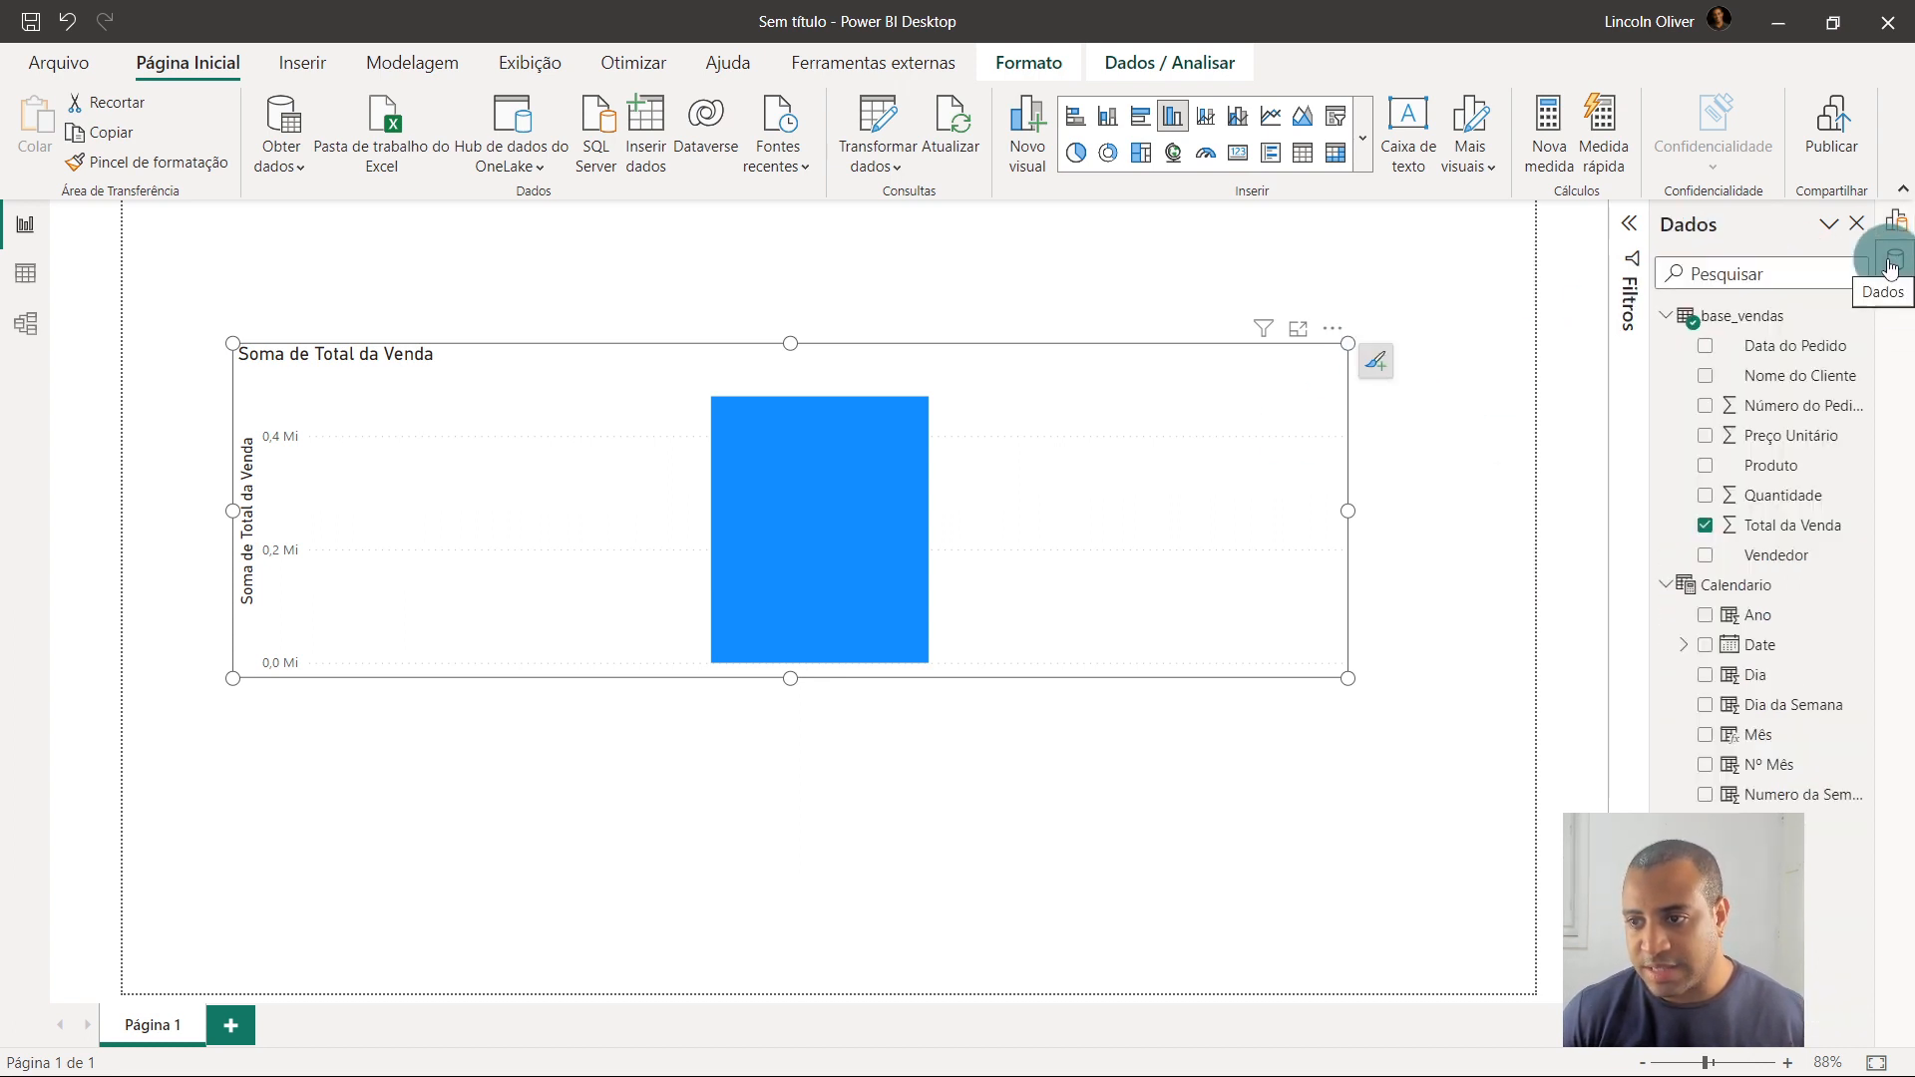
left_click(1706, 616)
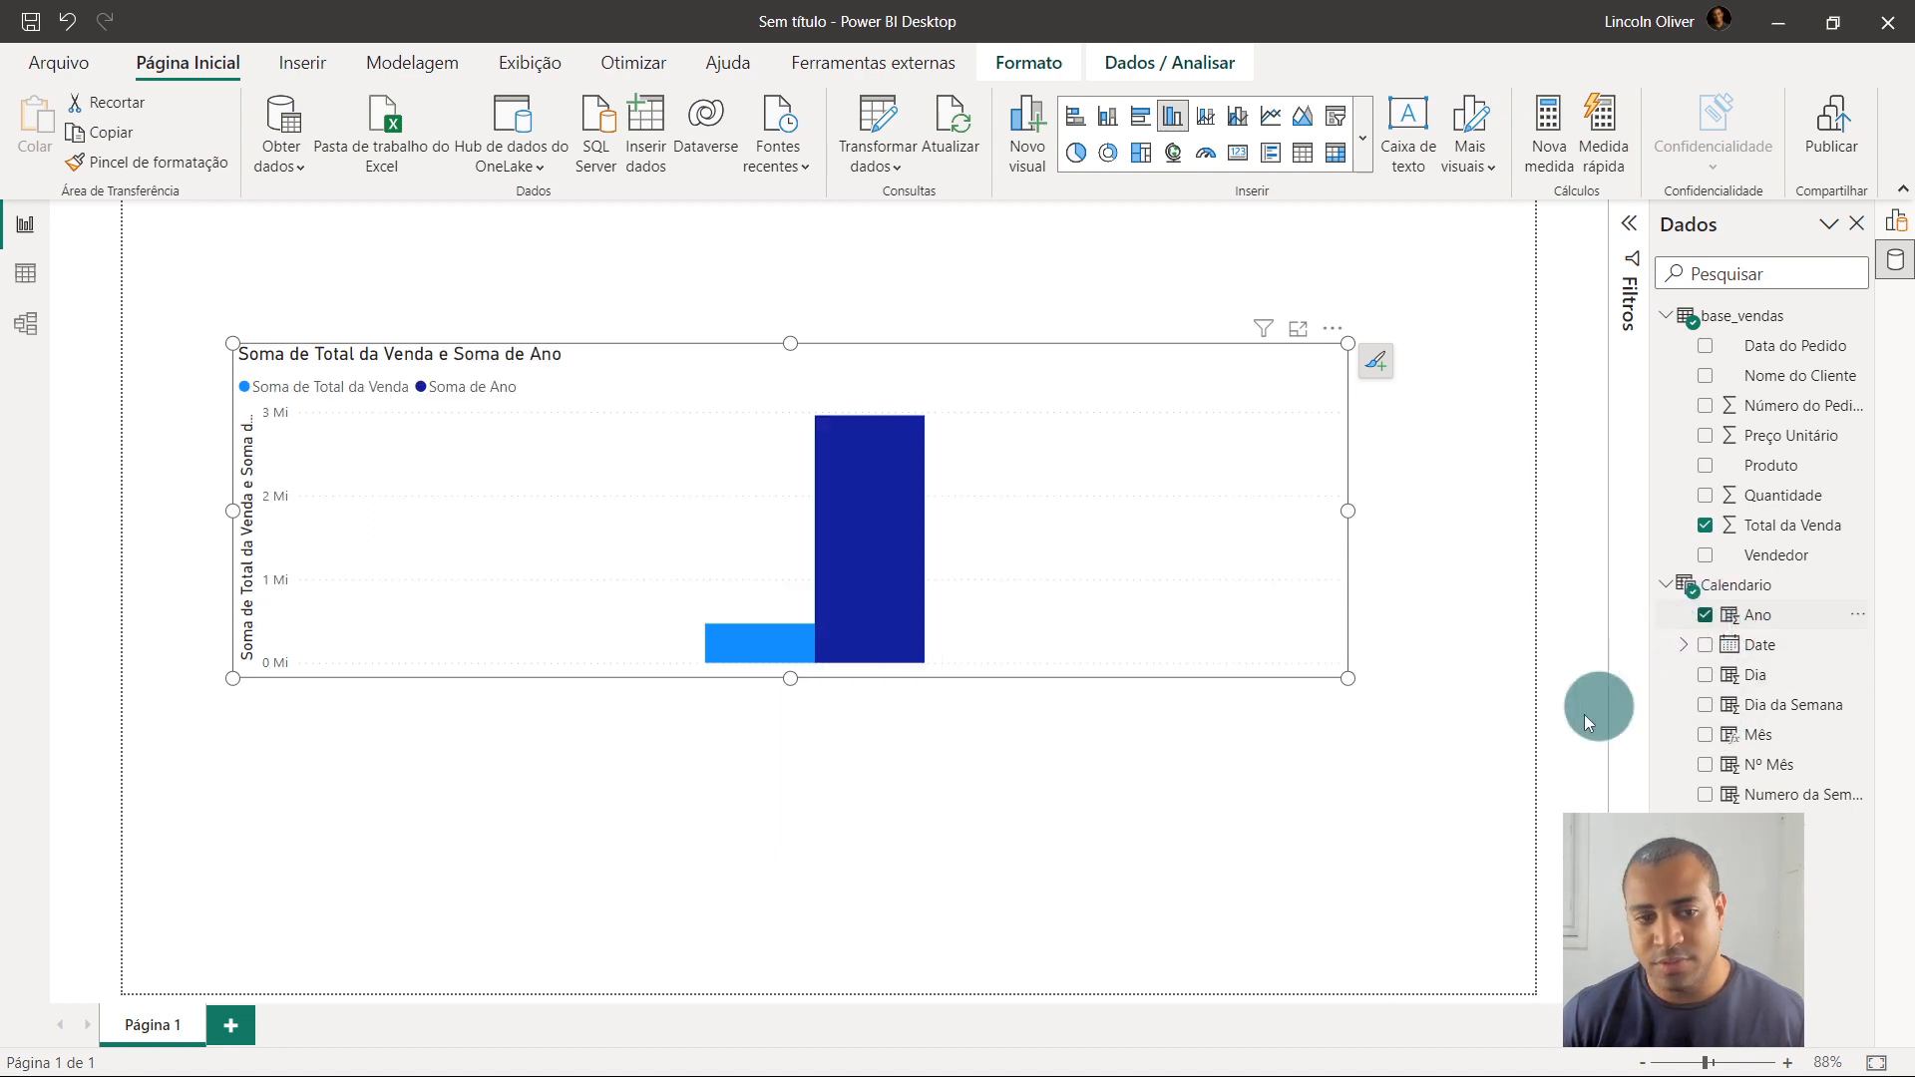
left_click(1705, 735)
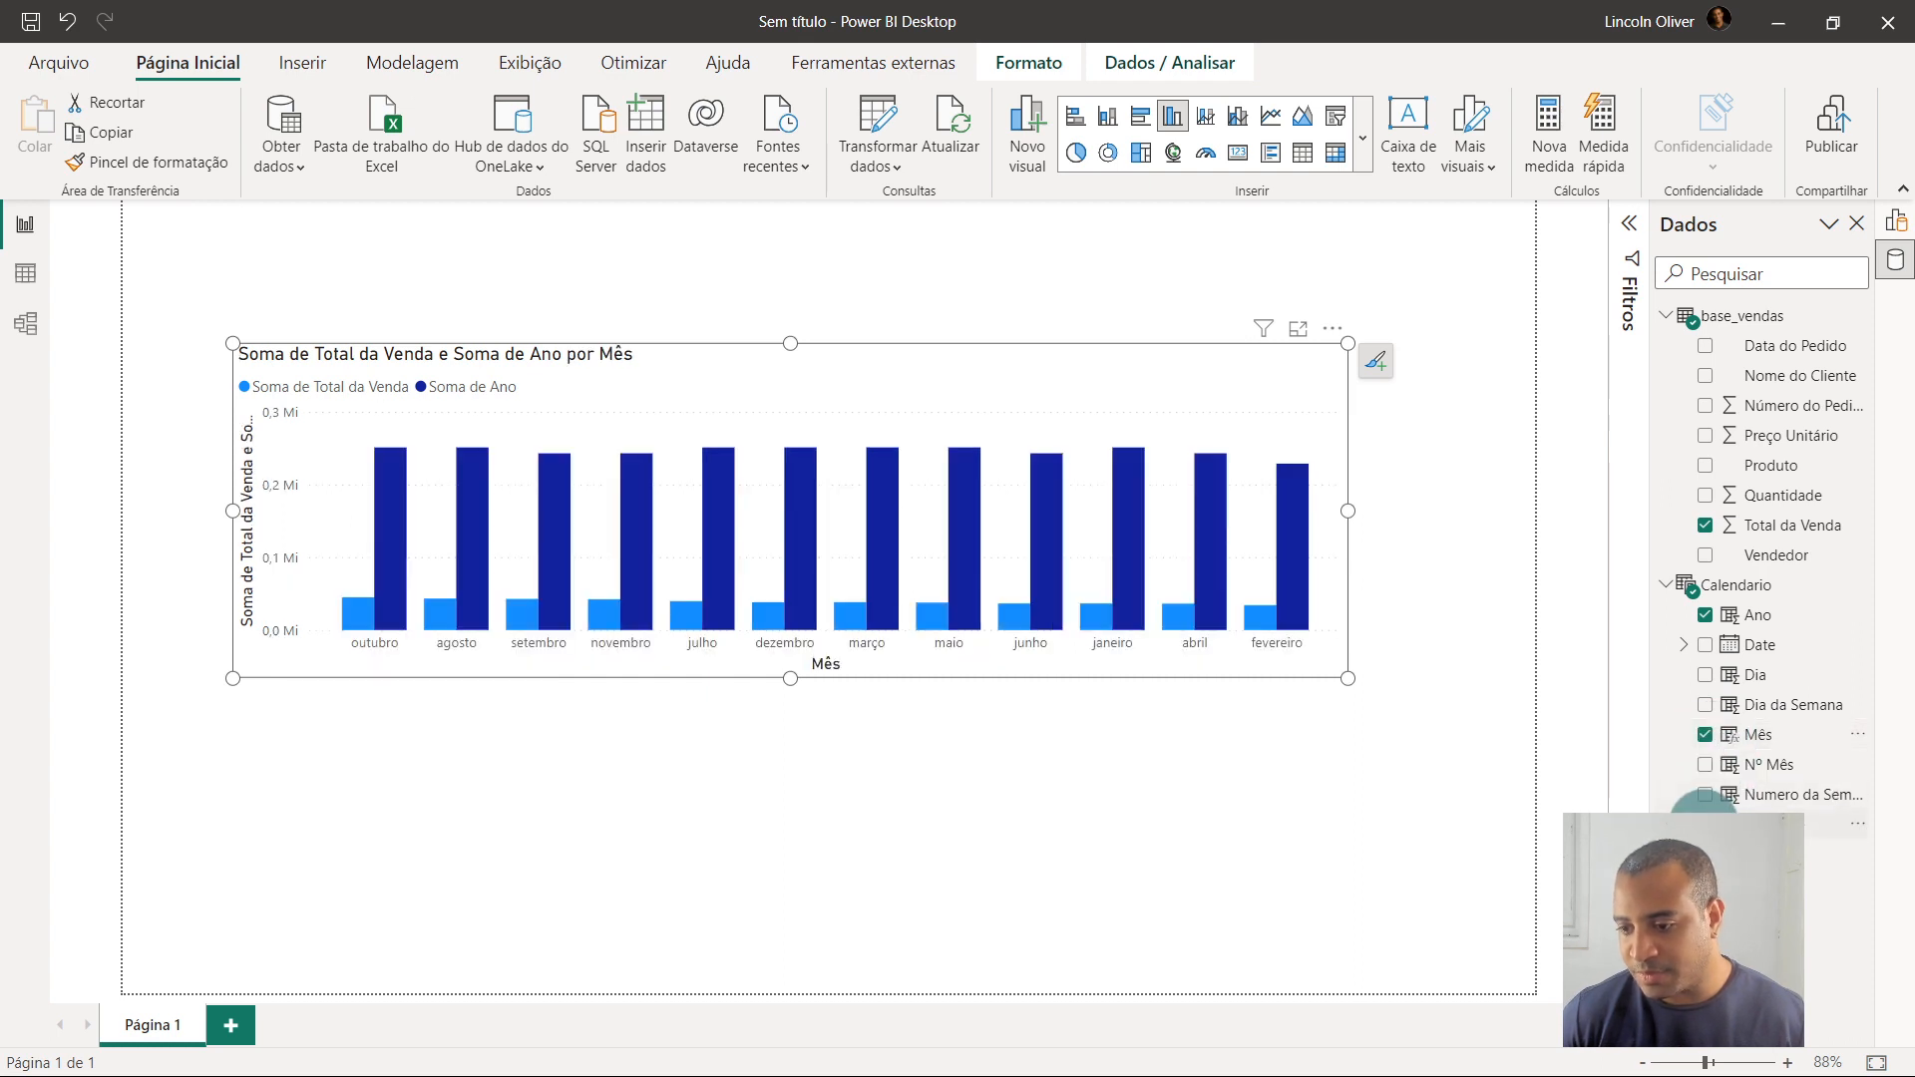
left_click(1704, 825)
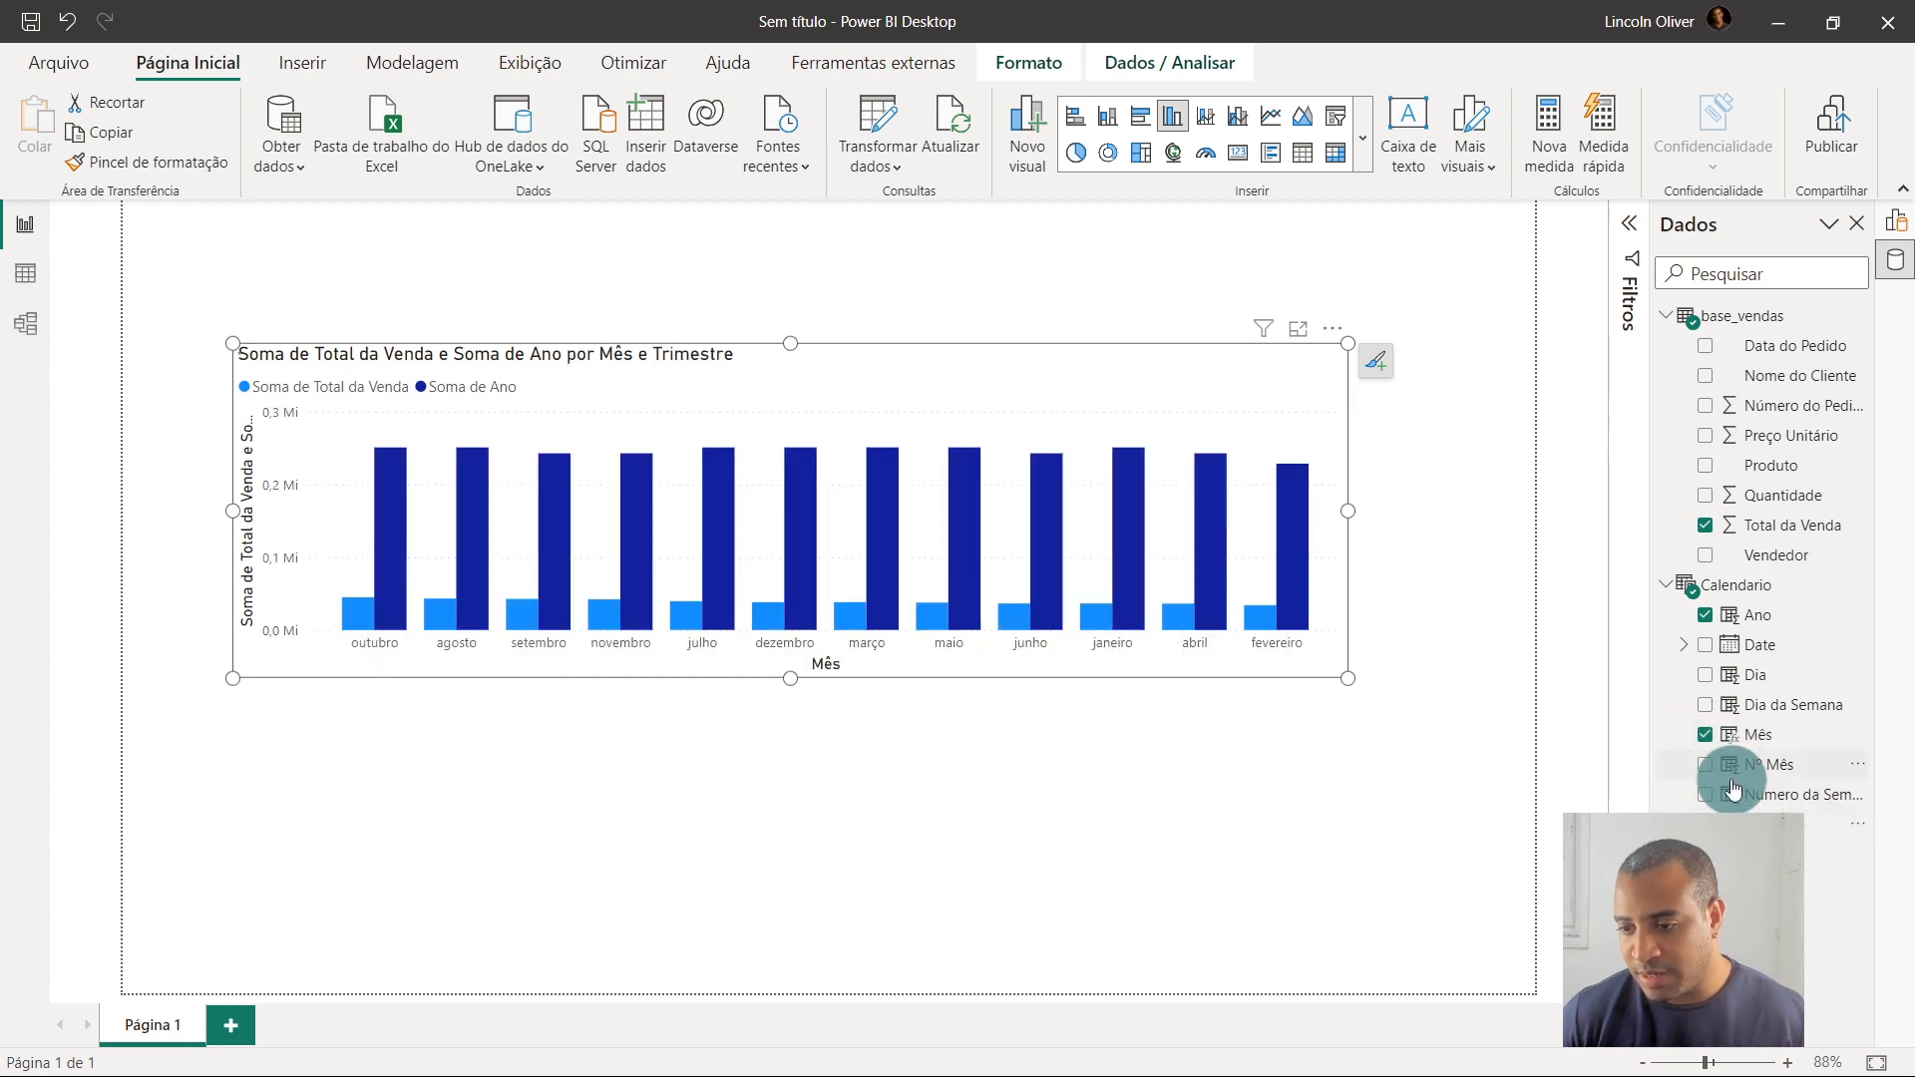
Add Calendario's Dia, Dia da Semana and Numero da Semana fields to the sales column chart
left_click(1706, 673)
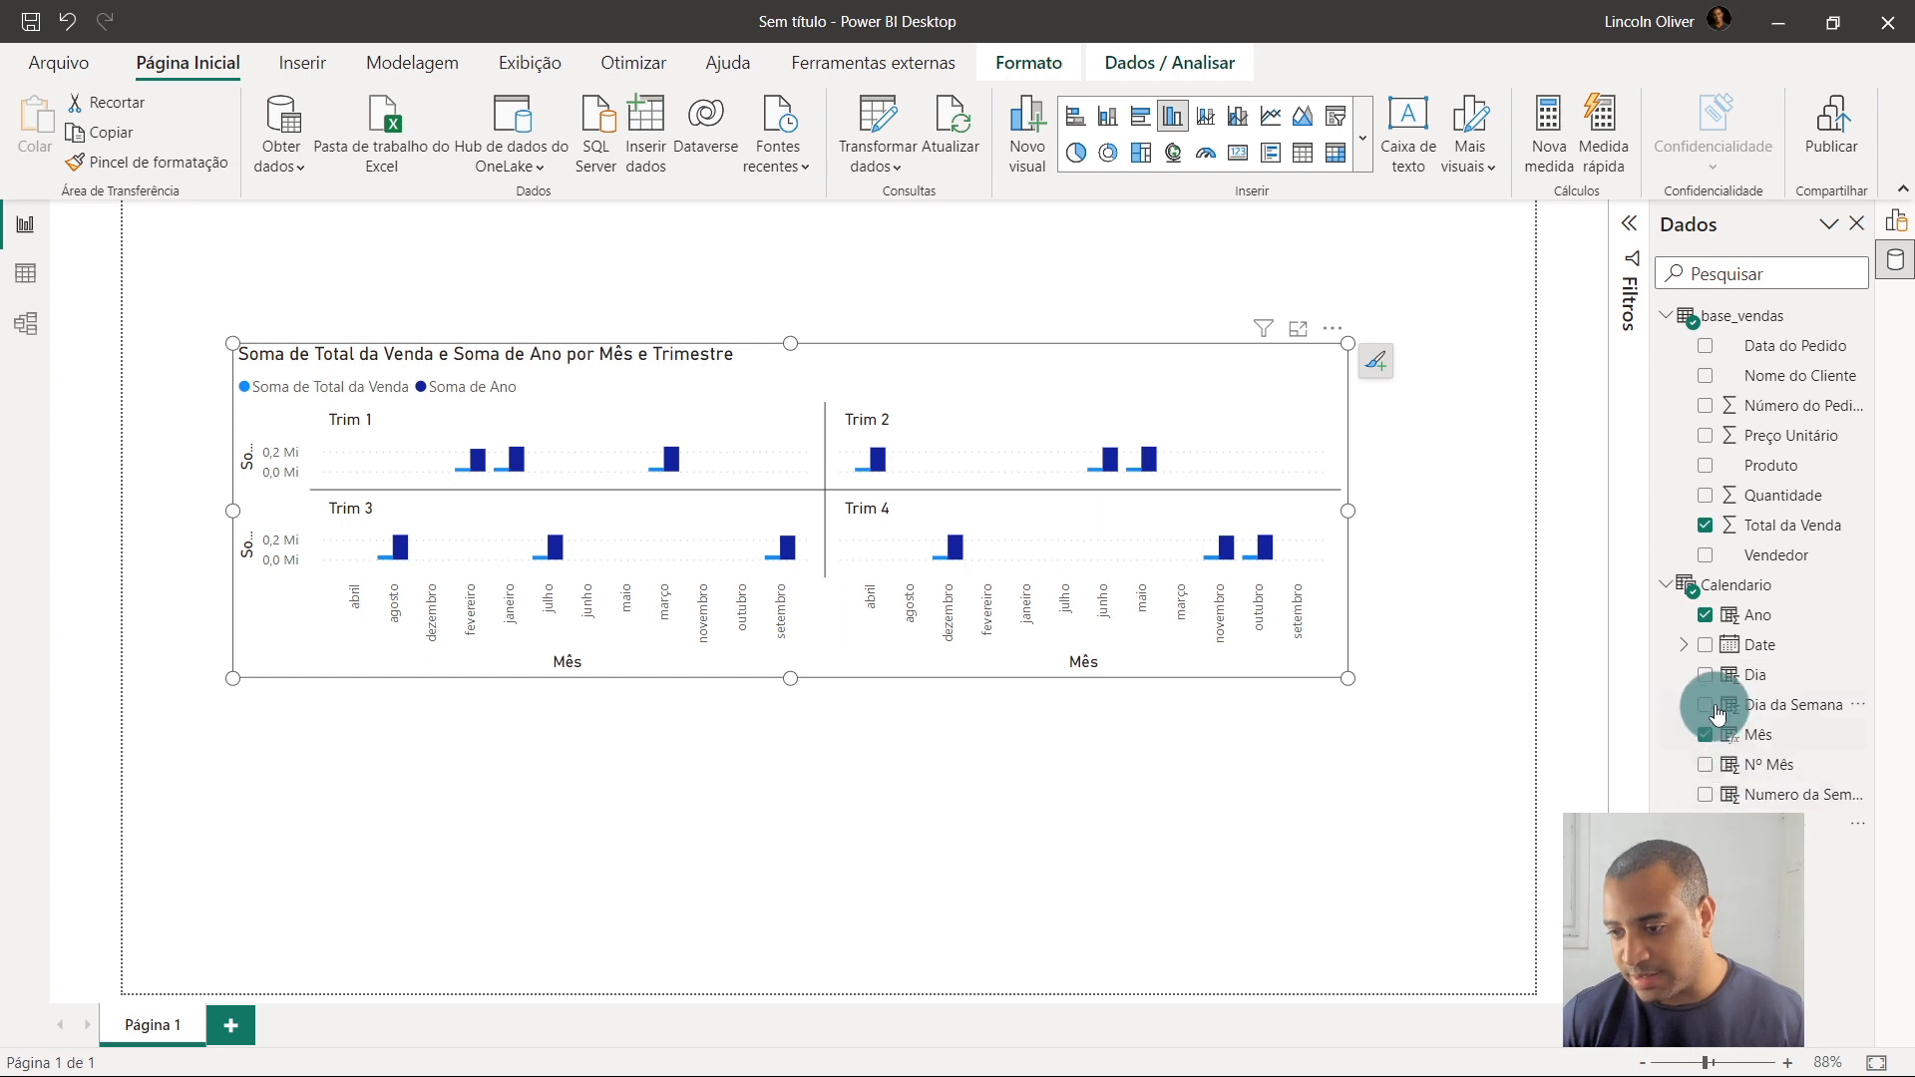
left_click(1708, 683)
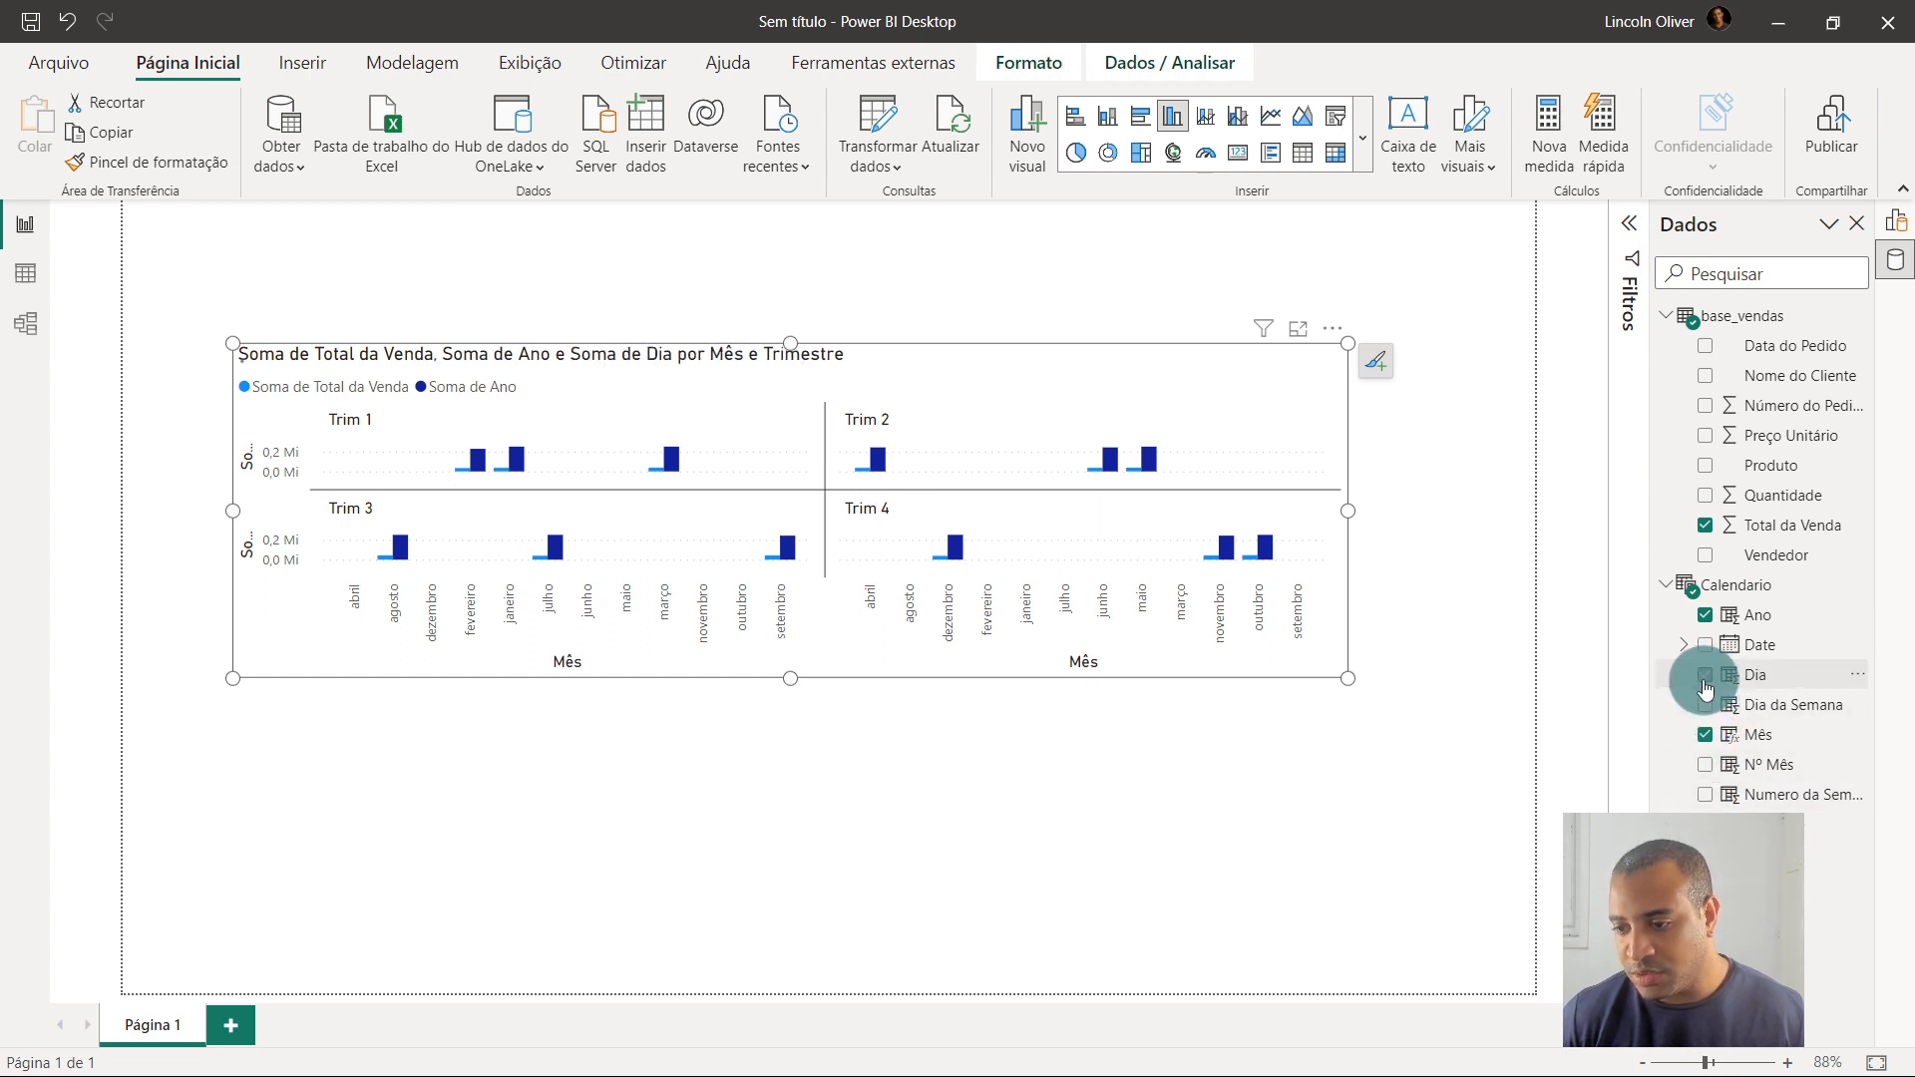
left_click(1706, 705)
left_click(1707, 795)
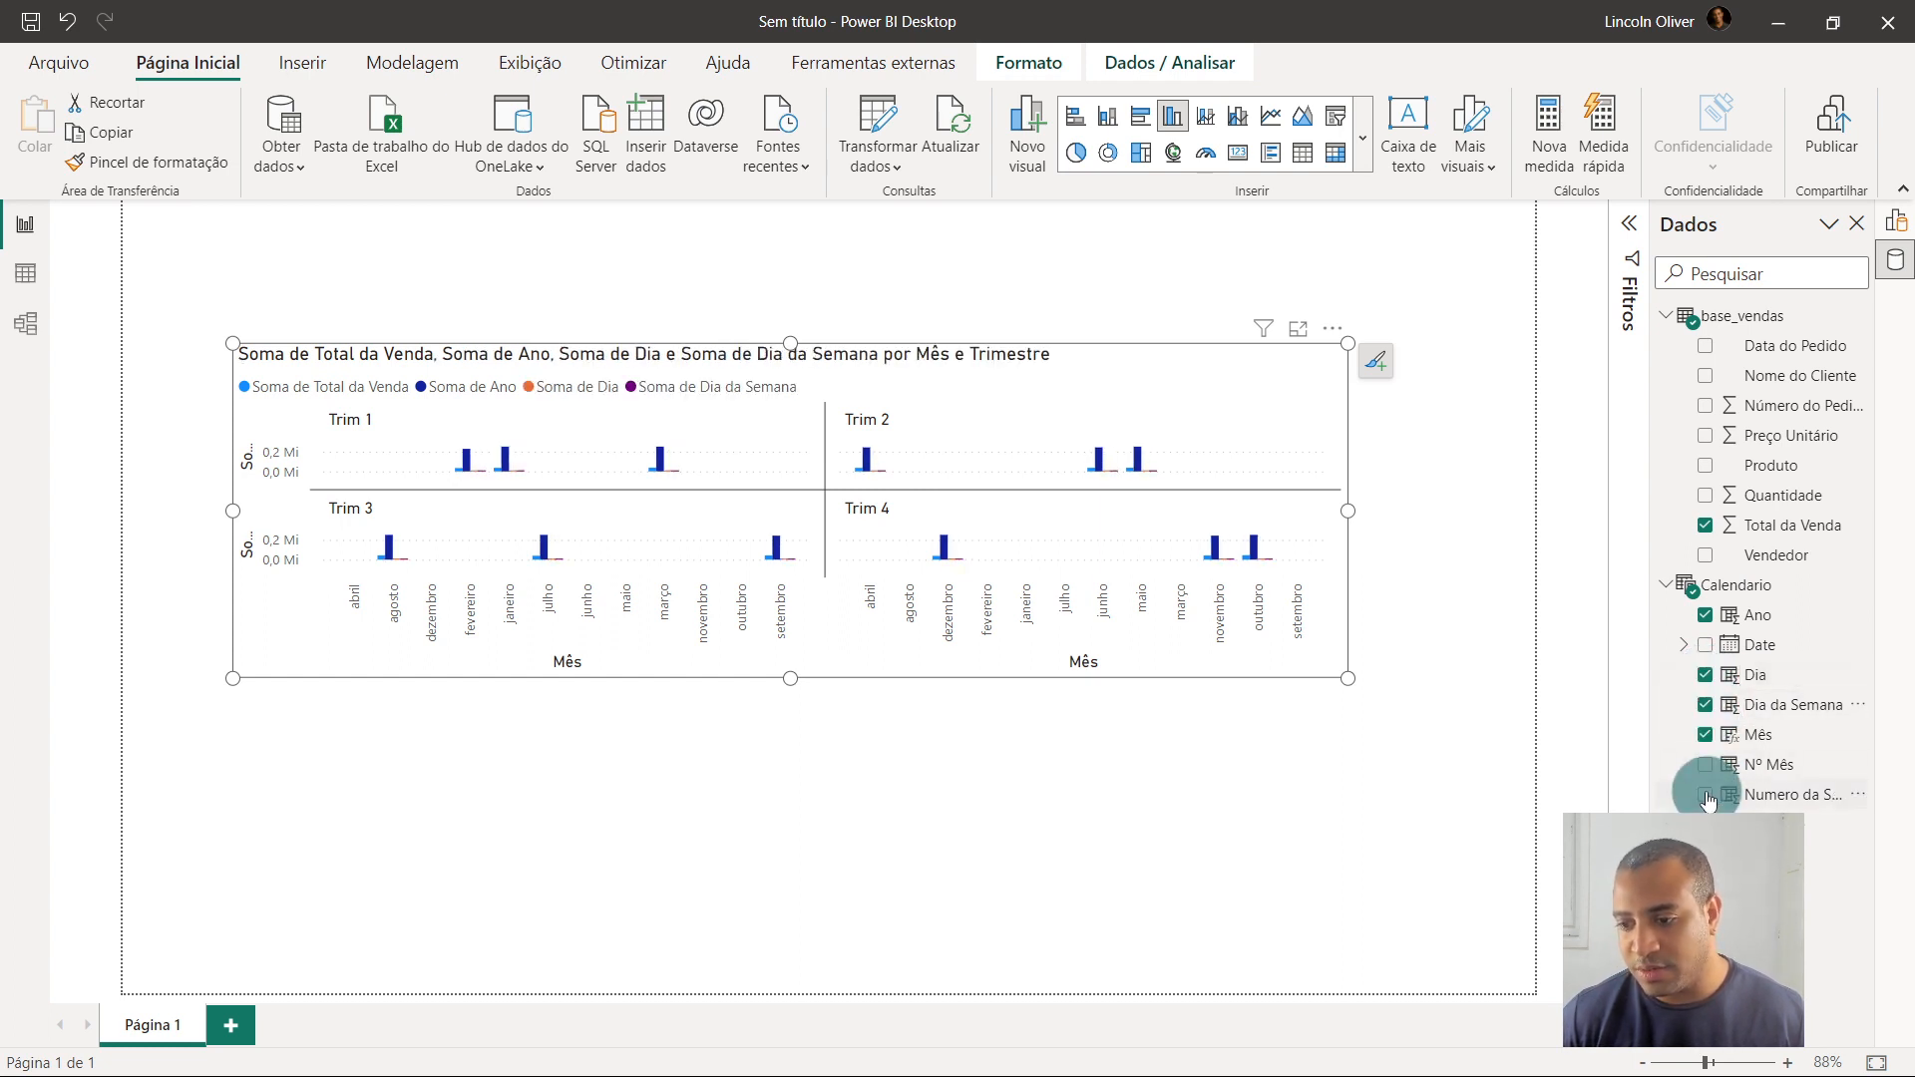
left_click(1232, 656)
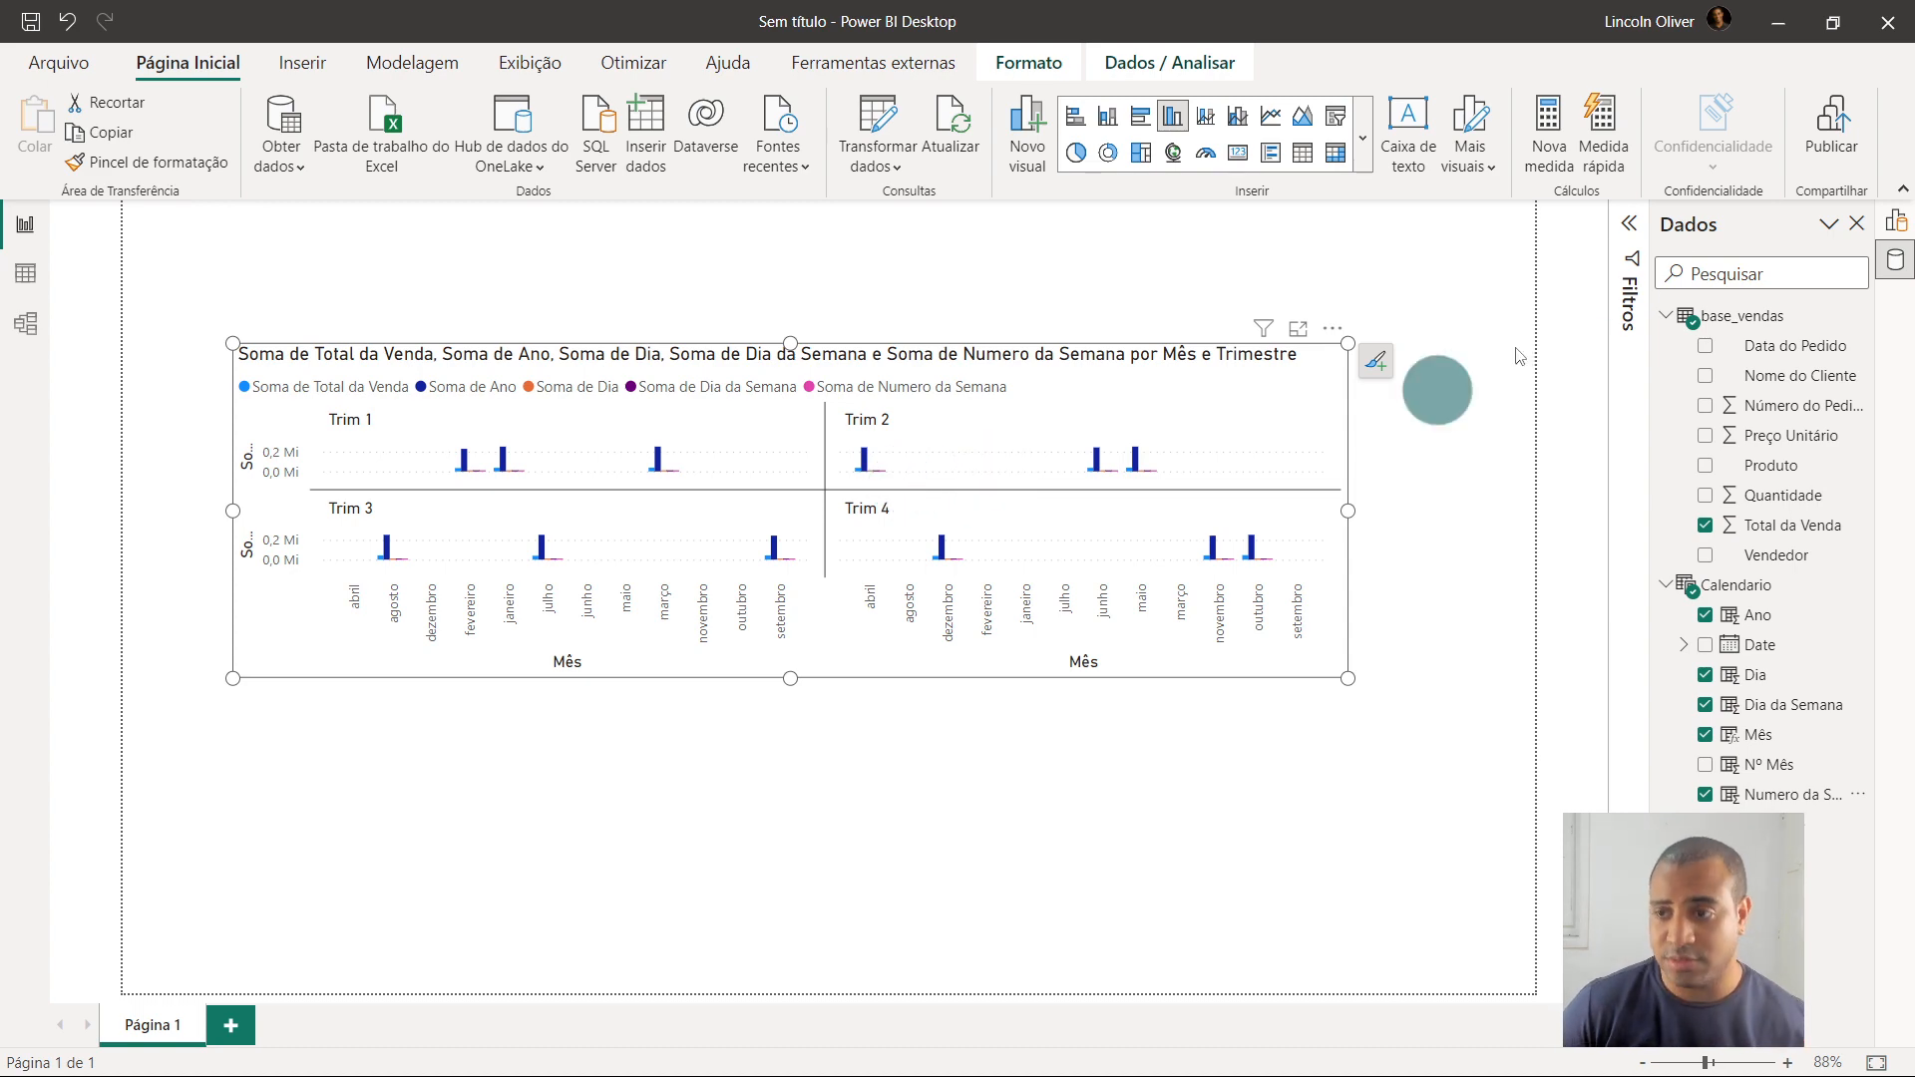
Move Ano and Trimestre to the sales chart's X axis, ordering the axis as Ano, Trimestre, Mês
left_click(1895, 224)
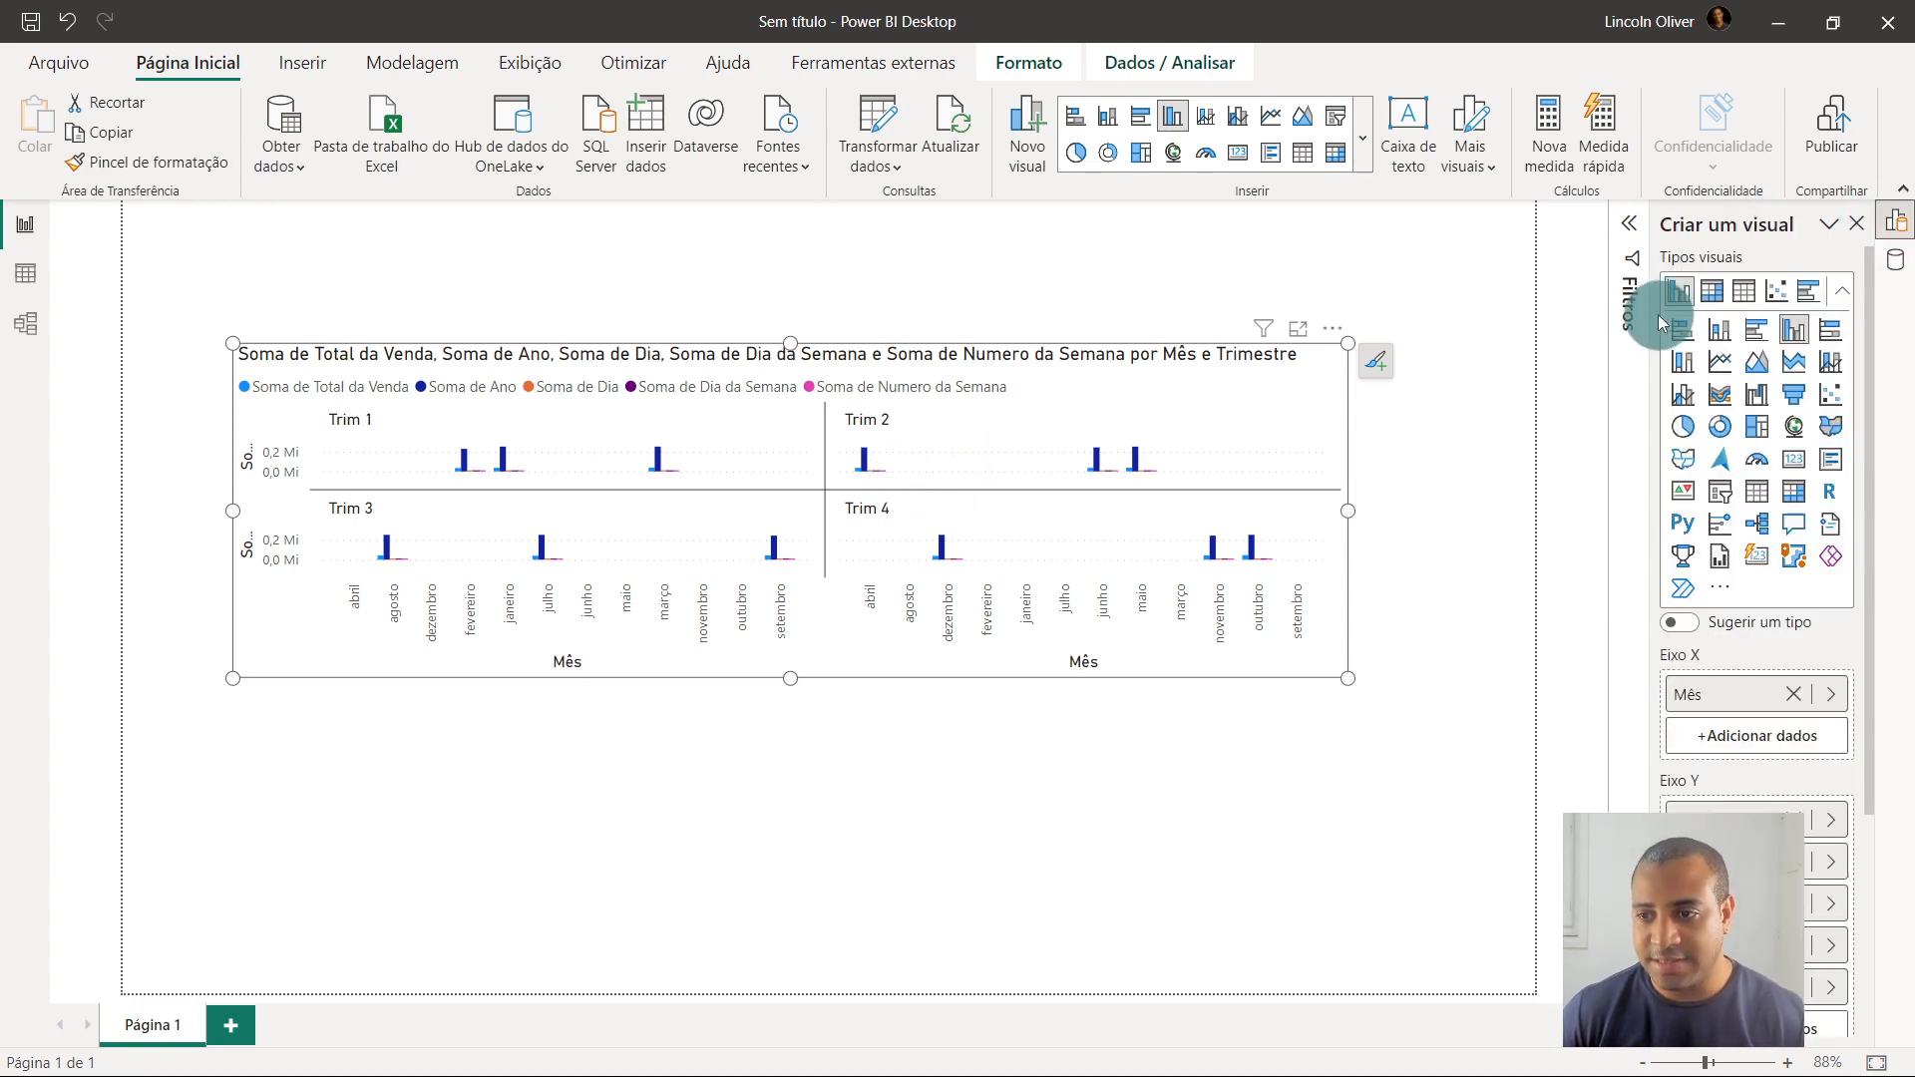
left_click_drag(1650, 312, 1342, 304)
scroll(1546, 452, "down", 3)
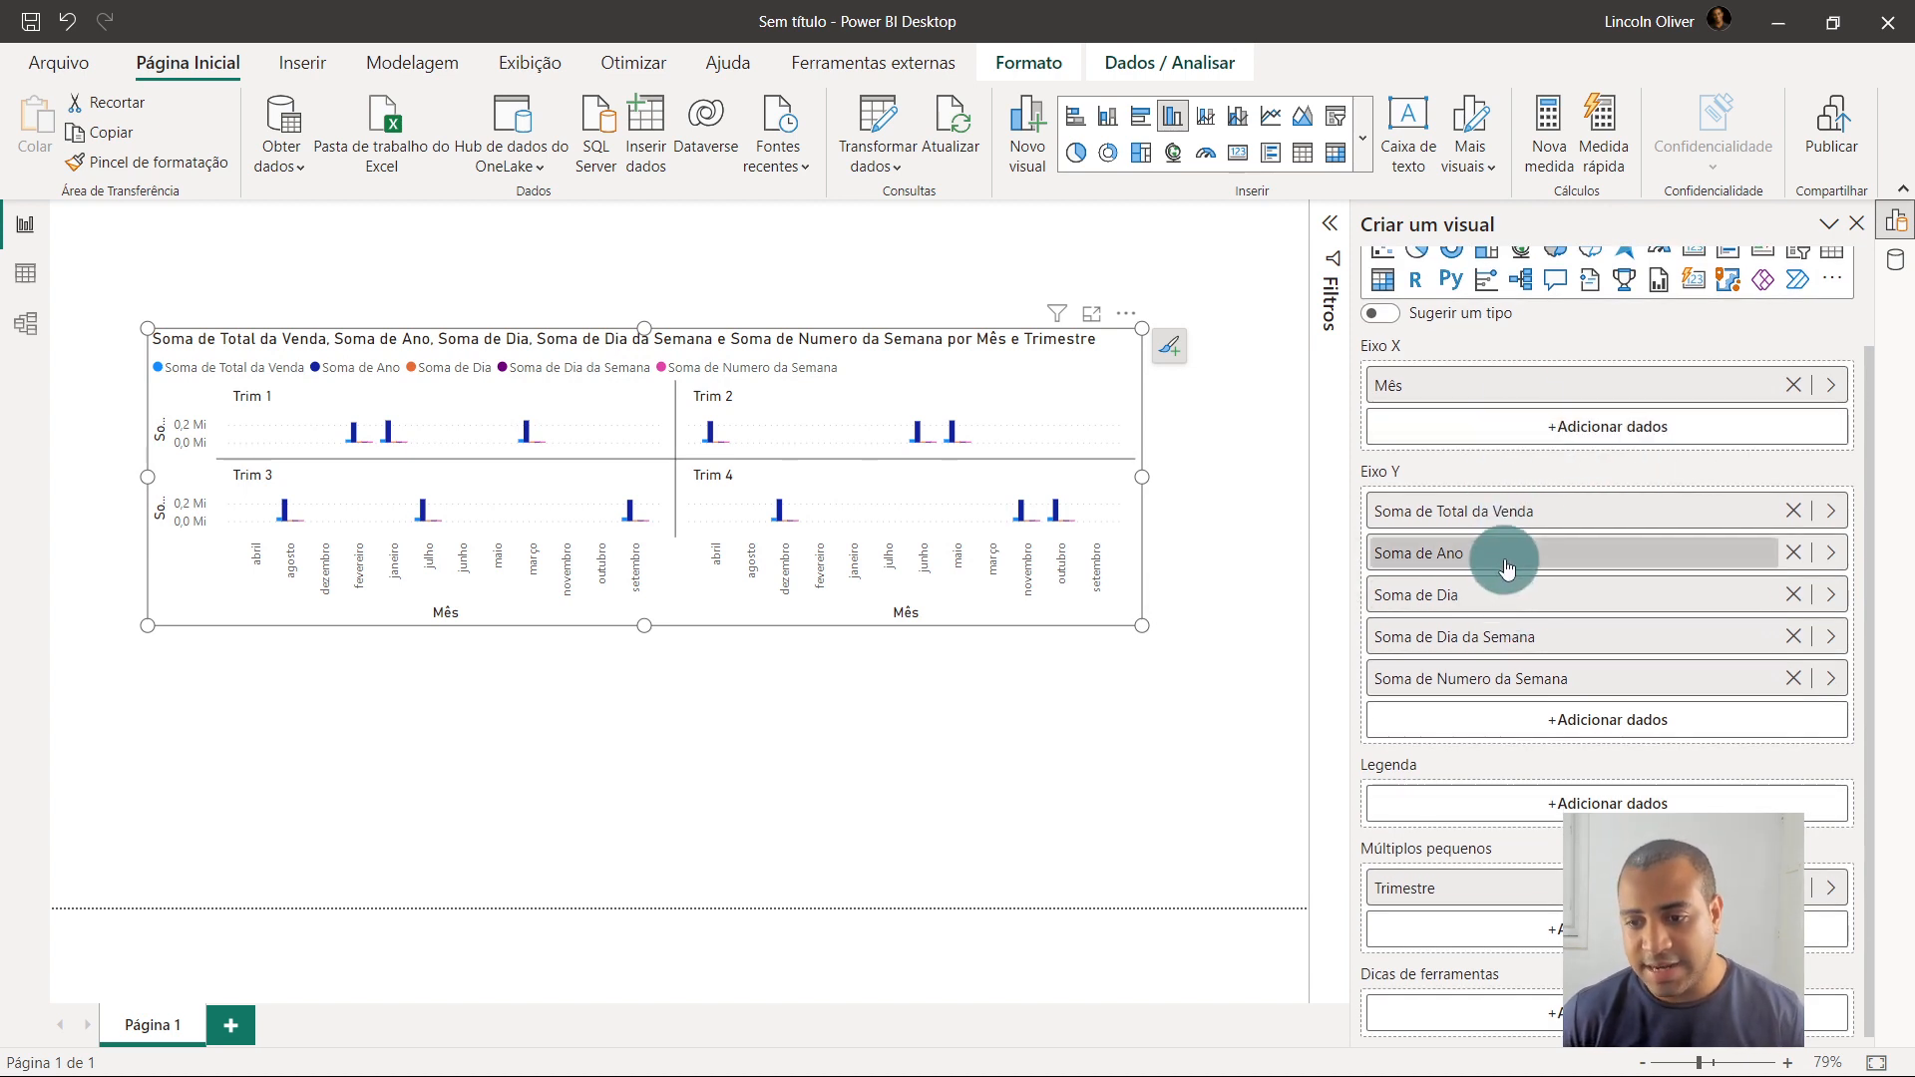
left_click_drag(1497, 546, 1498, 365)
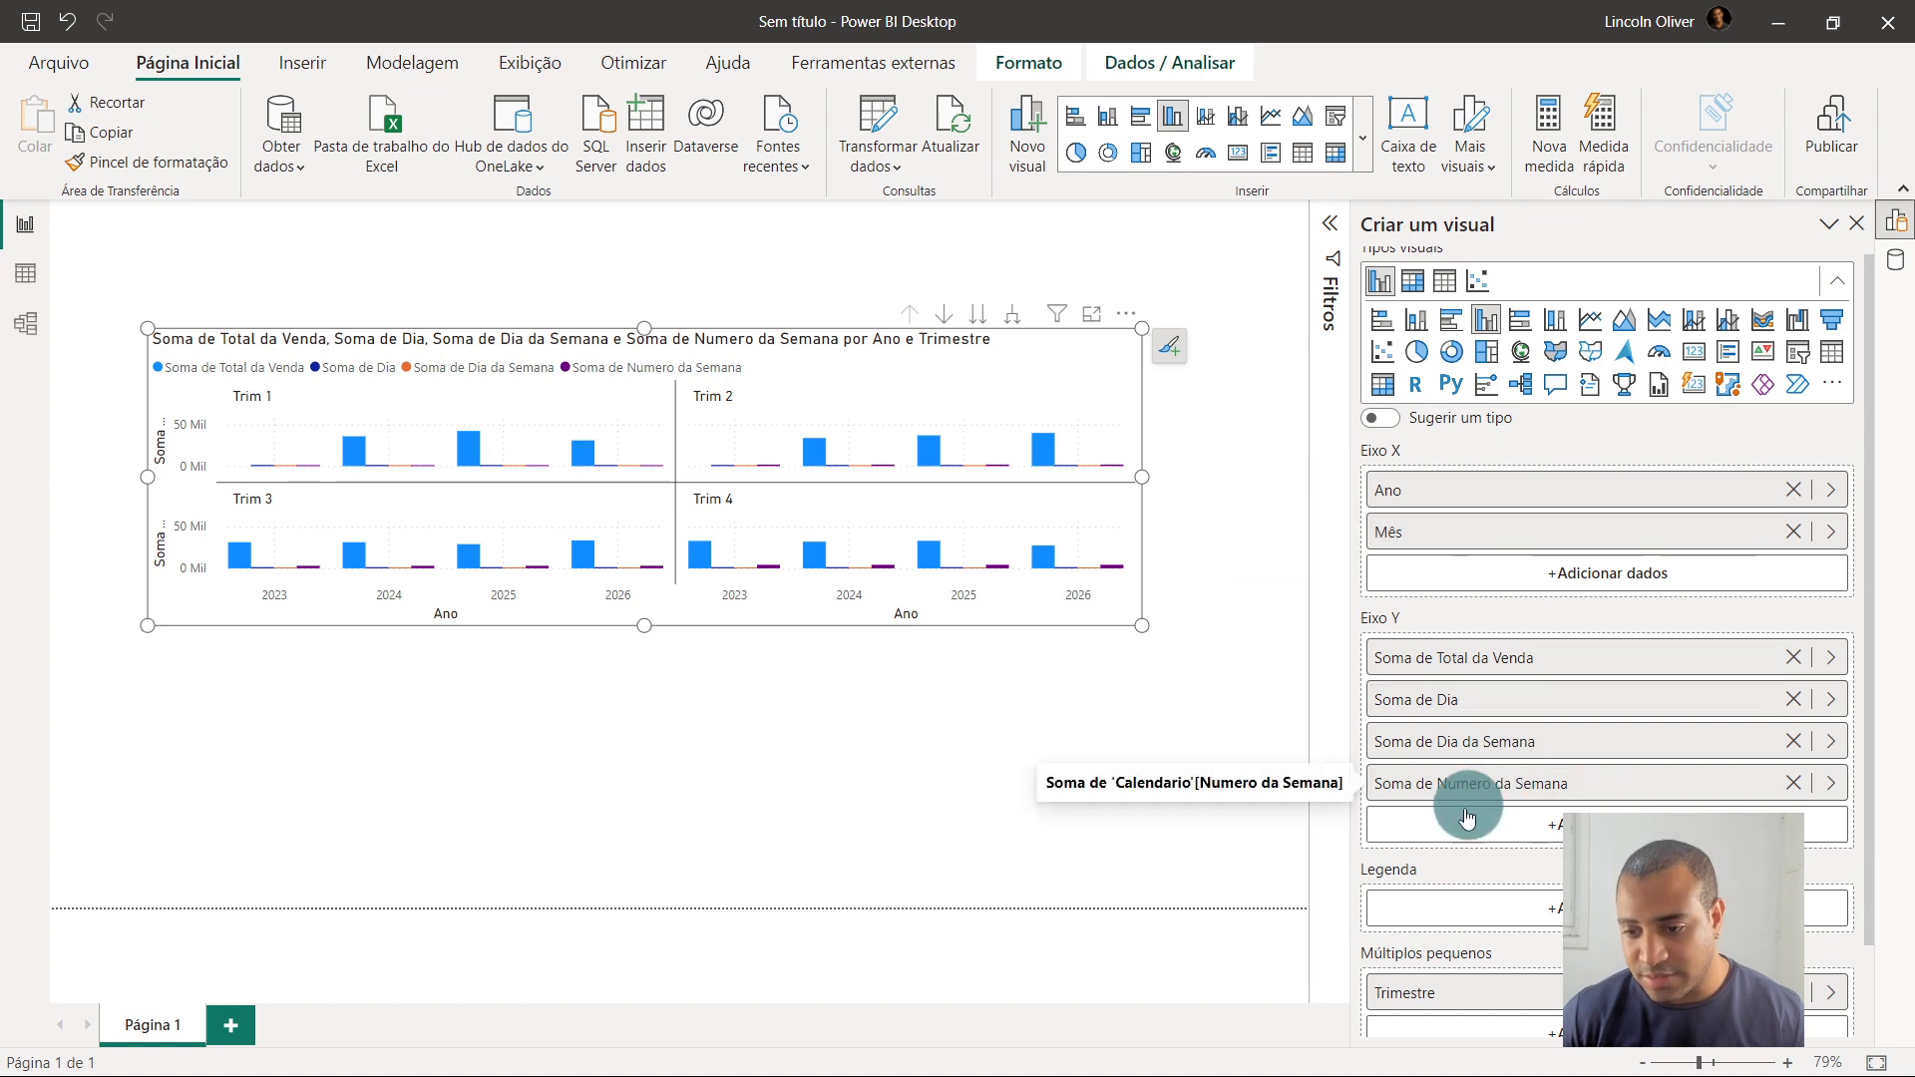
scroll(1464, 828, "down", 2)
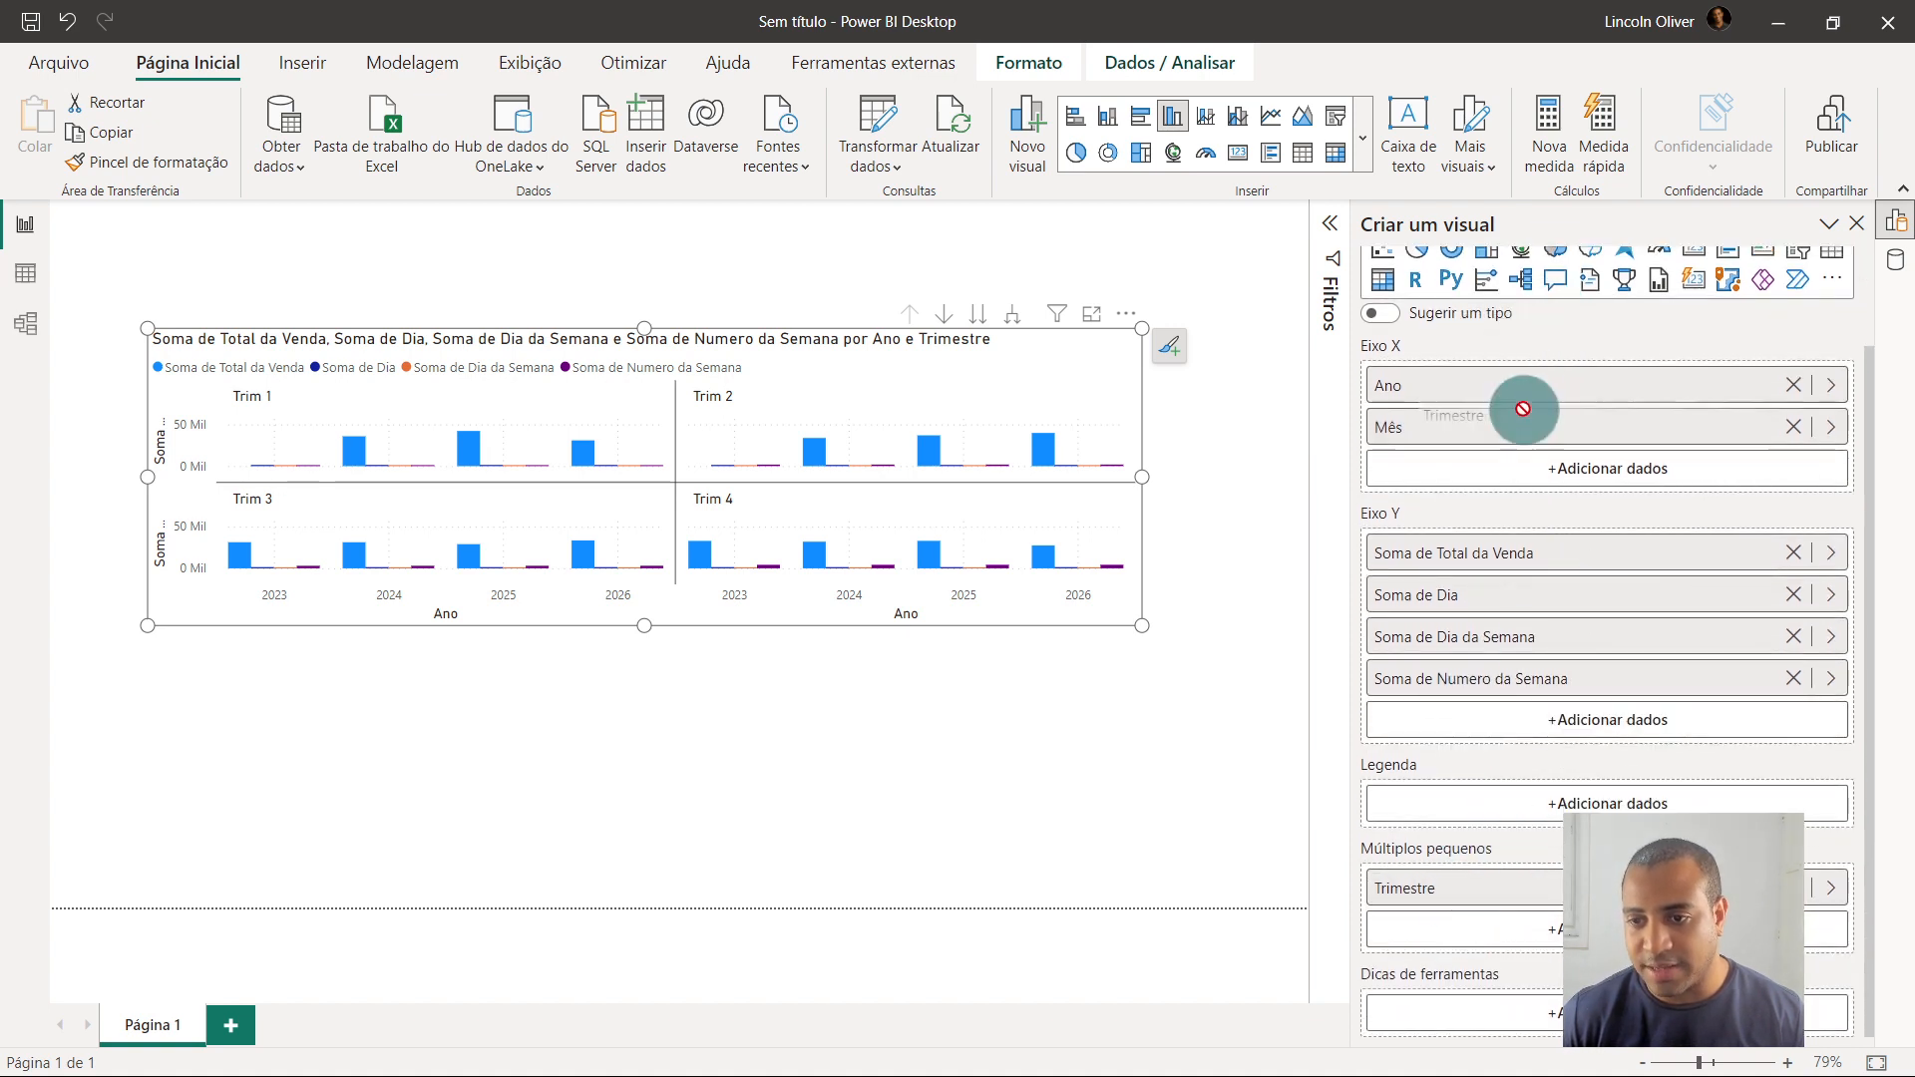
left_click_drag(1456, 888, 1572, 404)
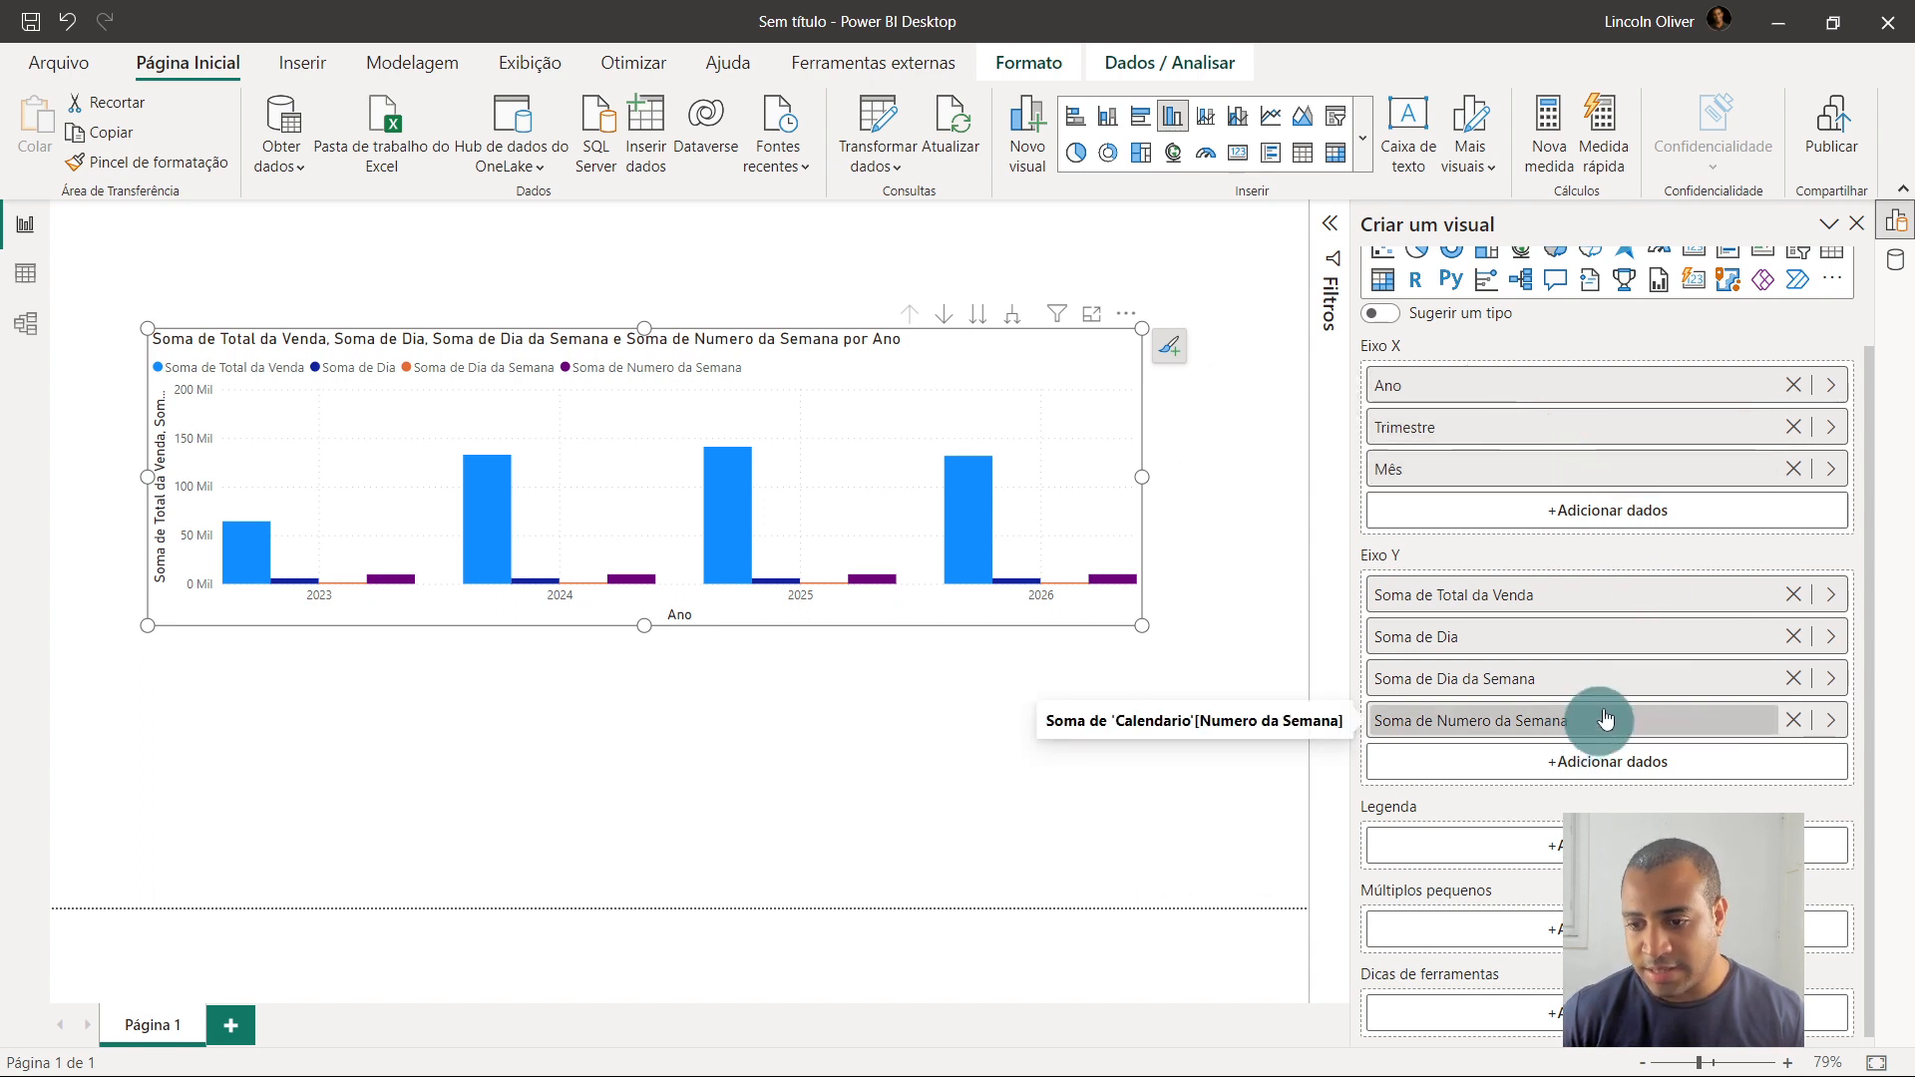
Move Numero da Semana, Dia da Semana and Dia from the sales chart's Y axis to the end of its X axis
left_click_drag(1650, 735, 1659, 504)
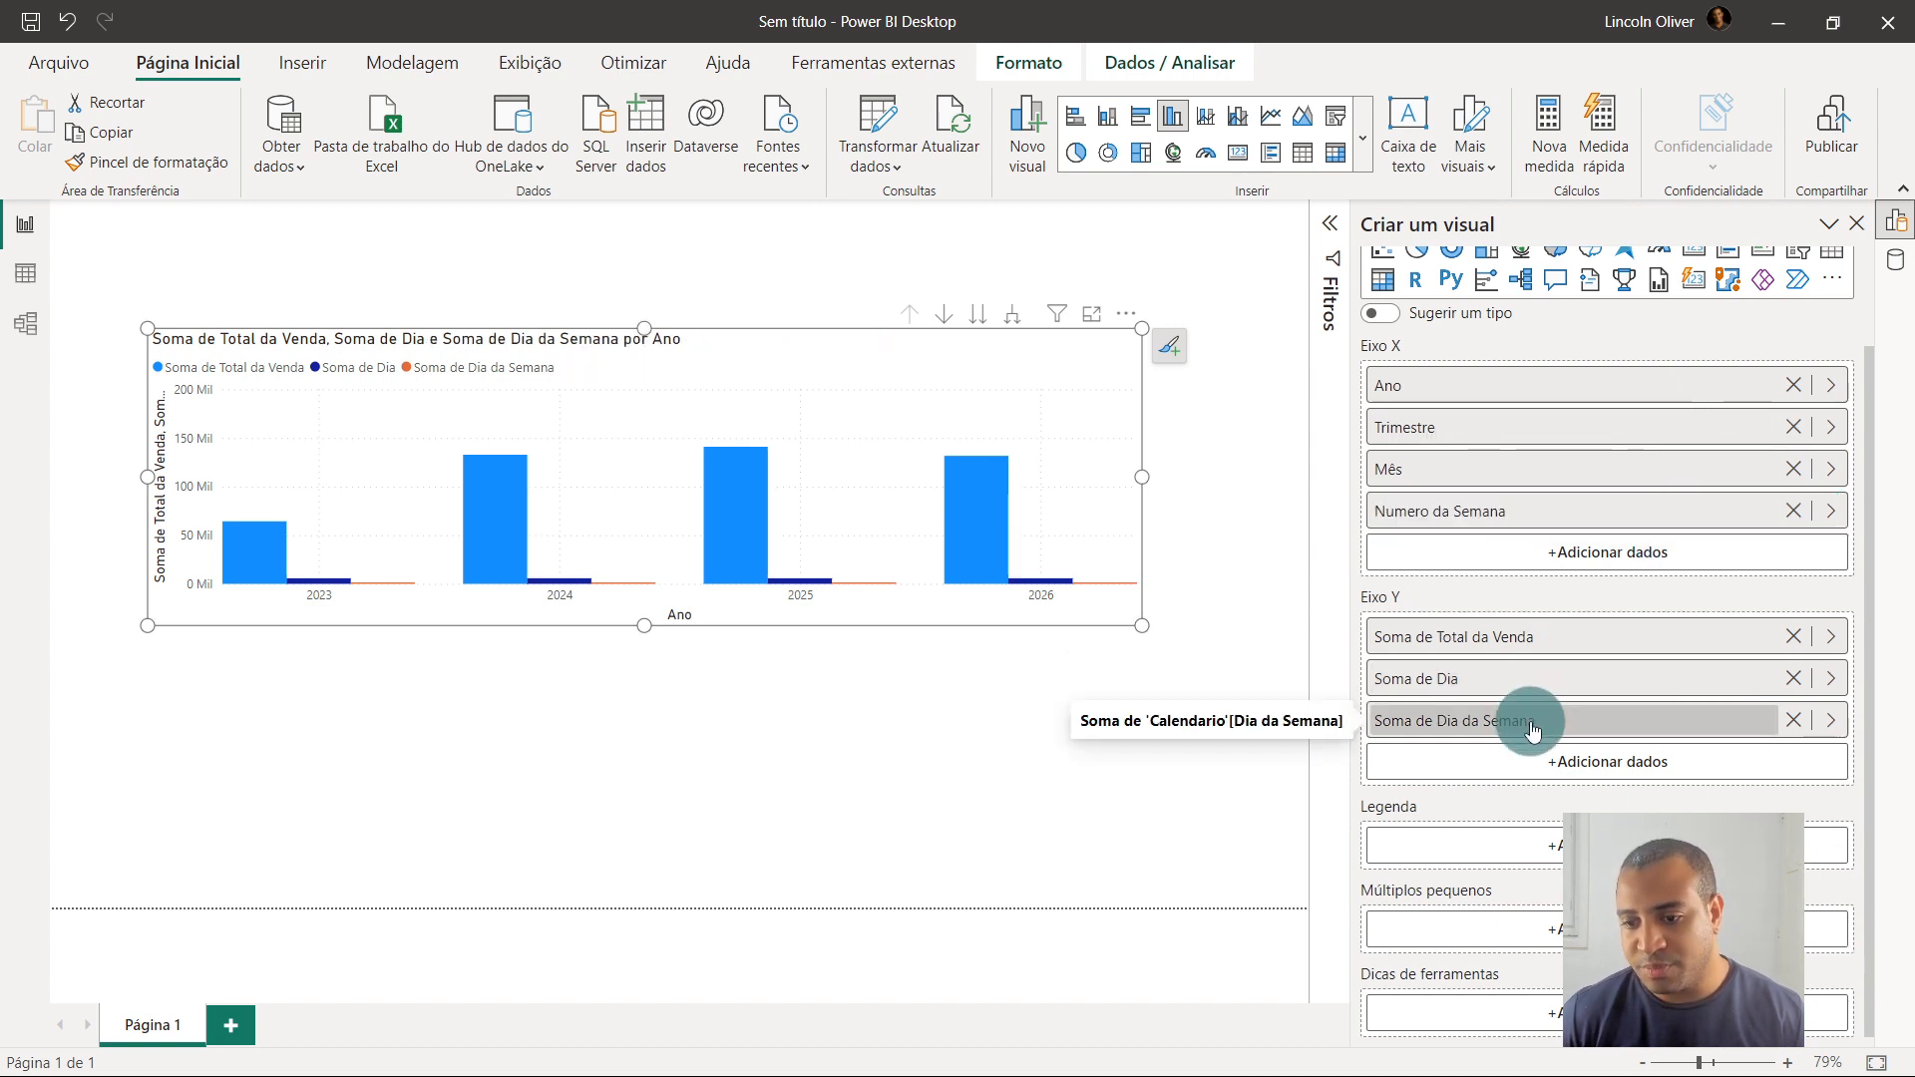
left_click_drag(1530, 729, 1574, 551)
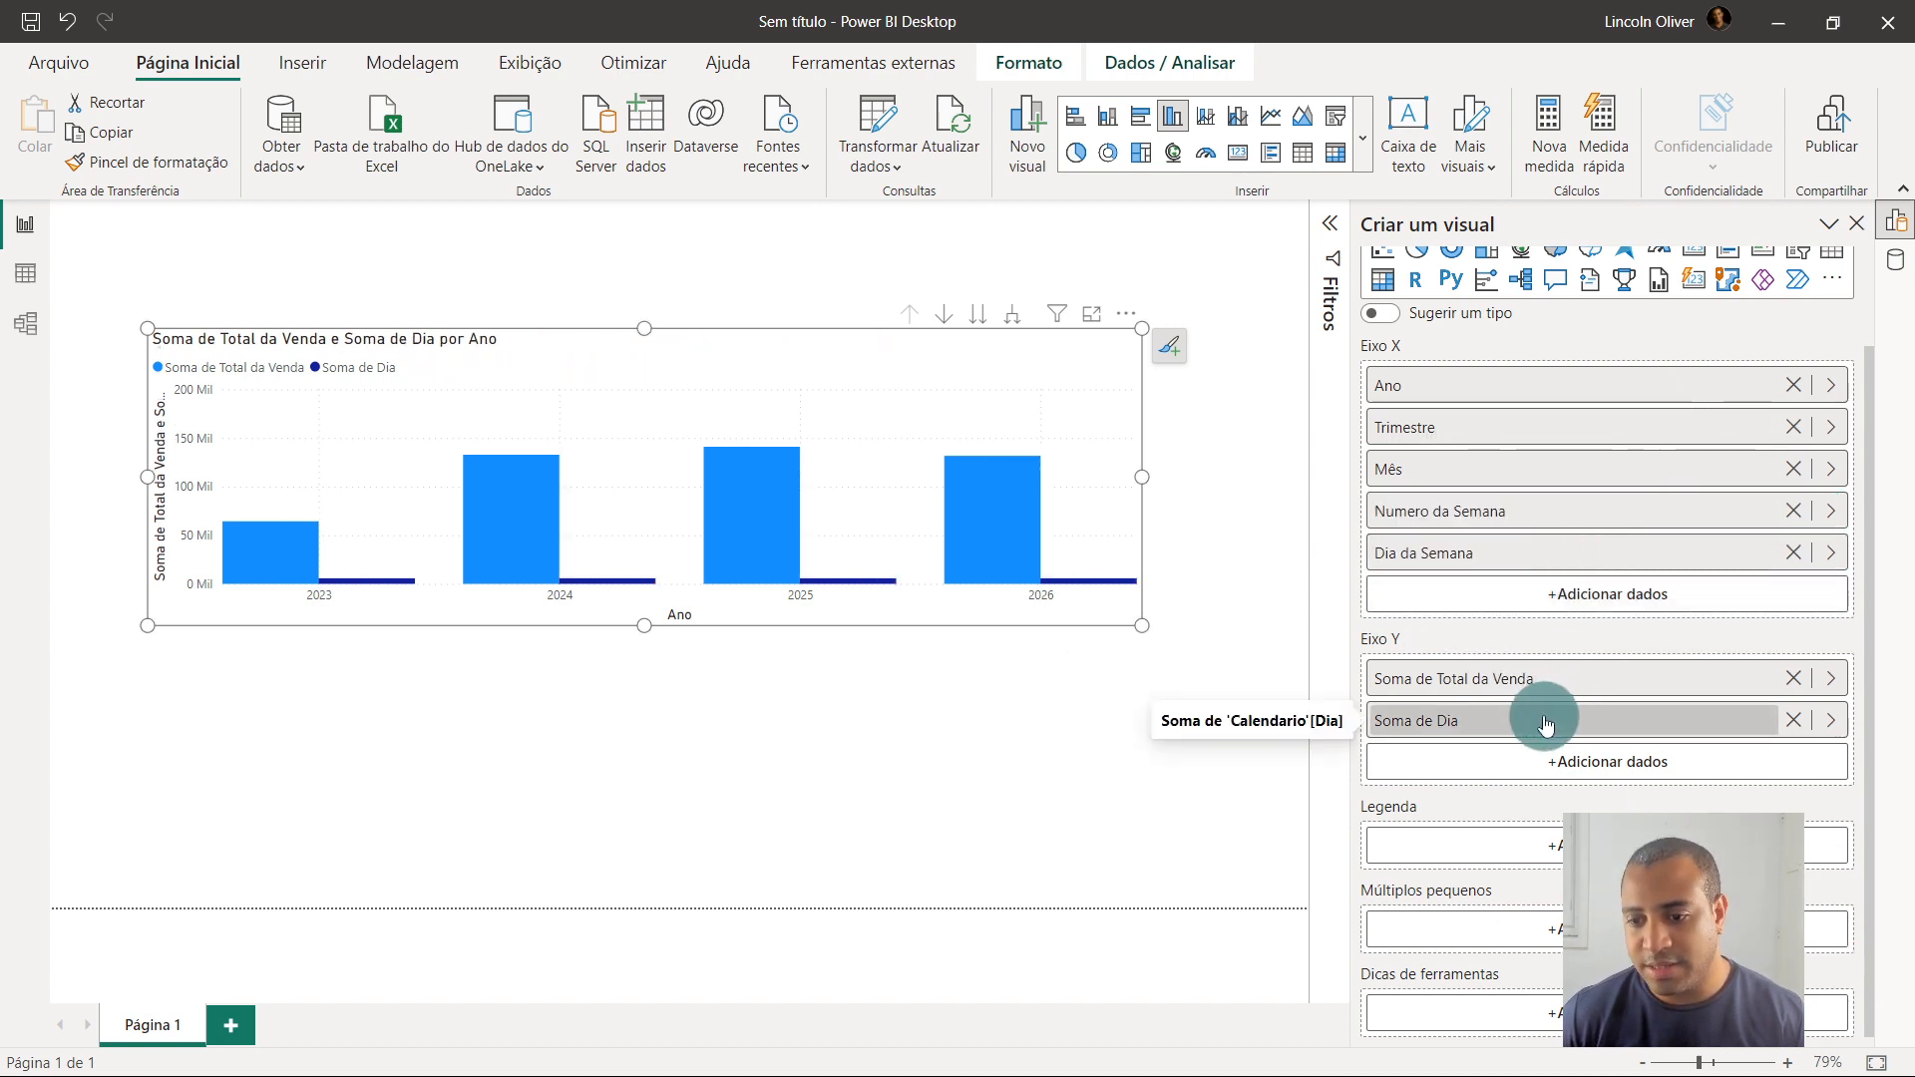
left_click_drag(1547, 678, 1542, 585)
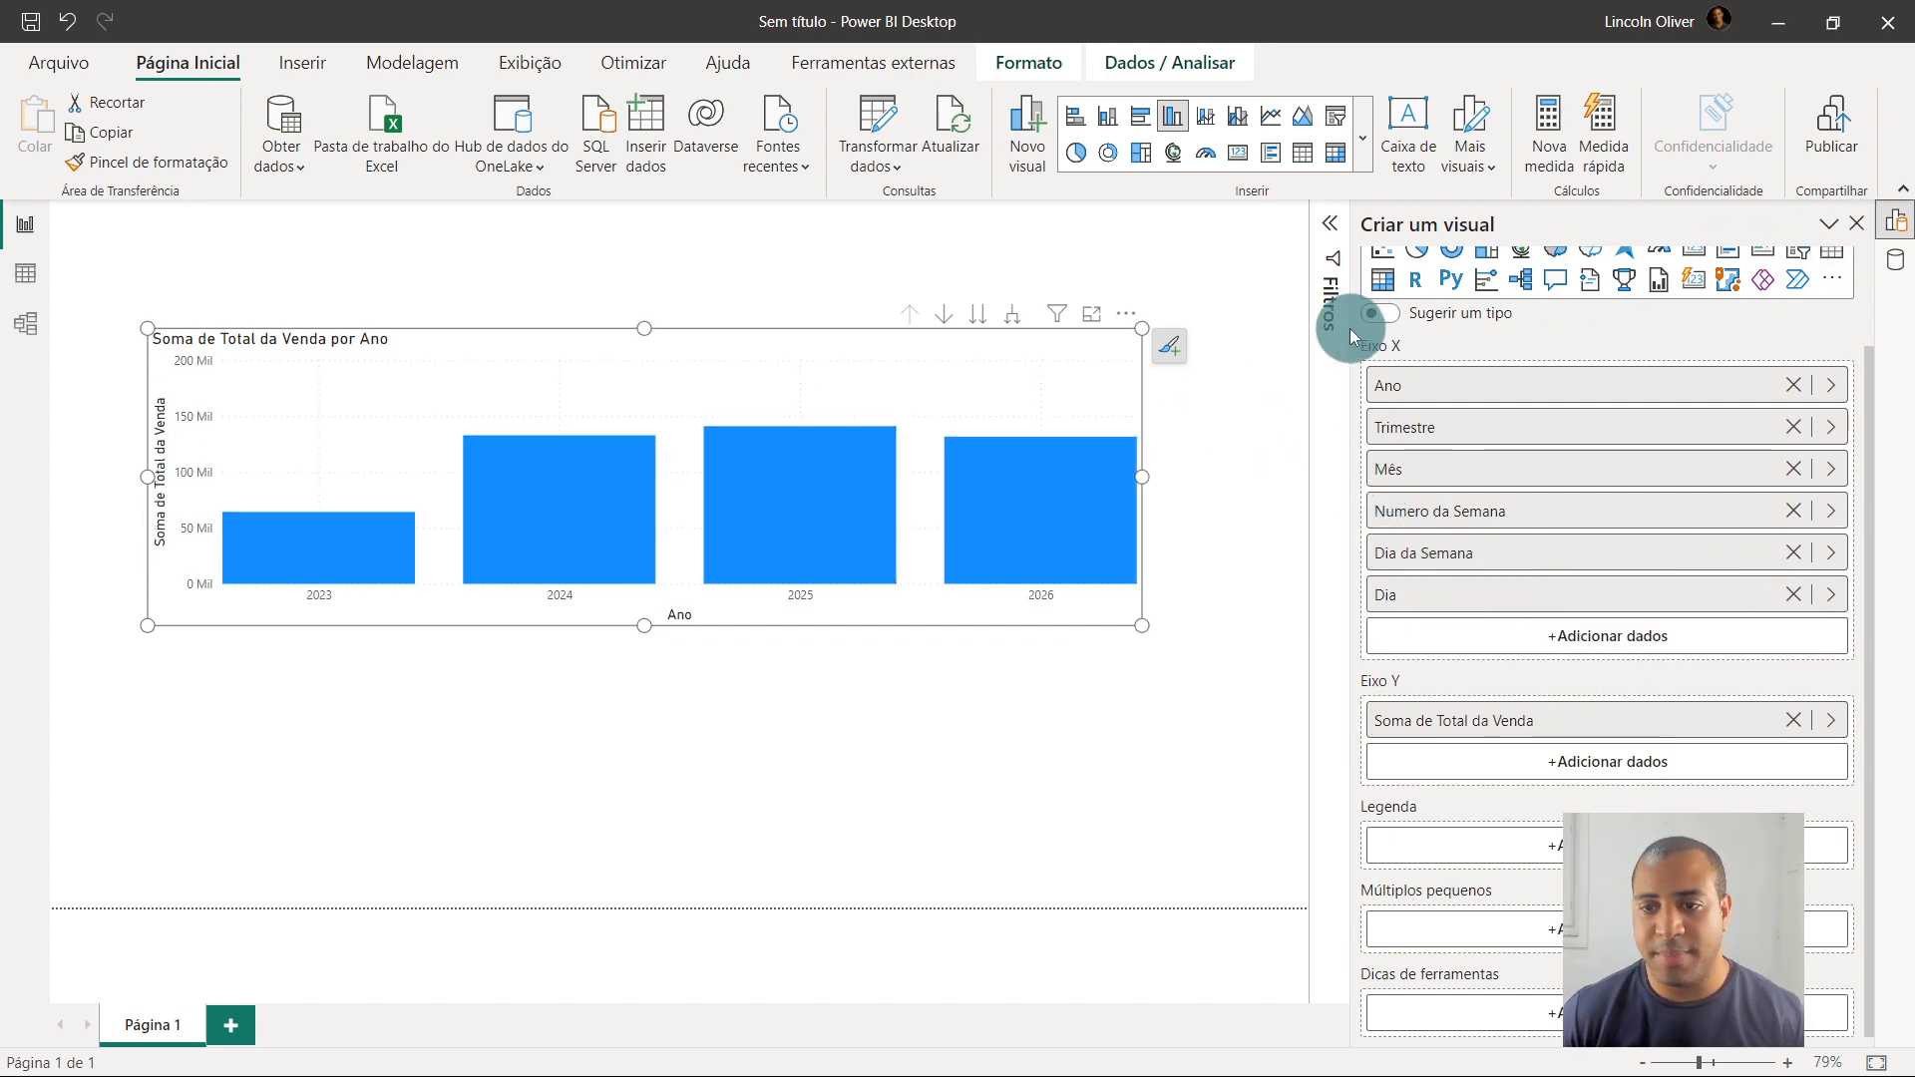
left_click_drag(1352, 325, 1474, 309)
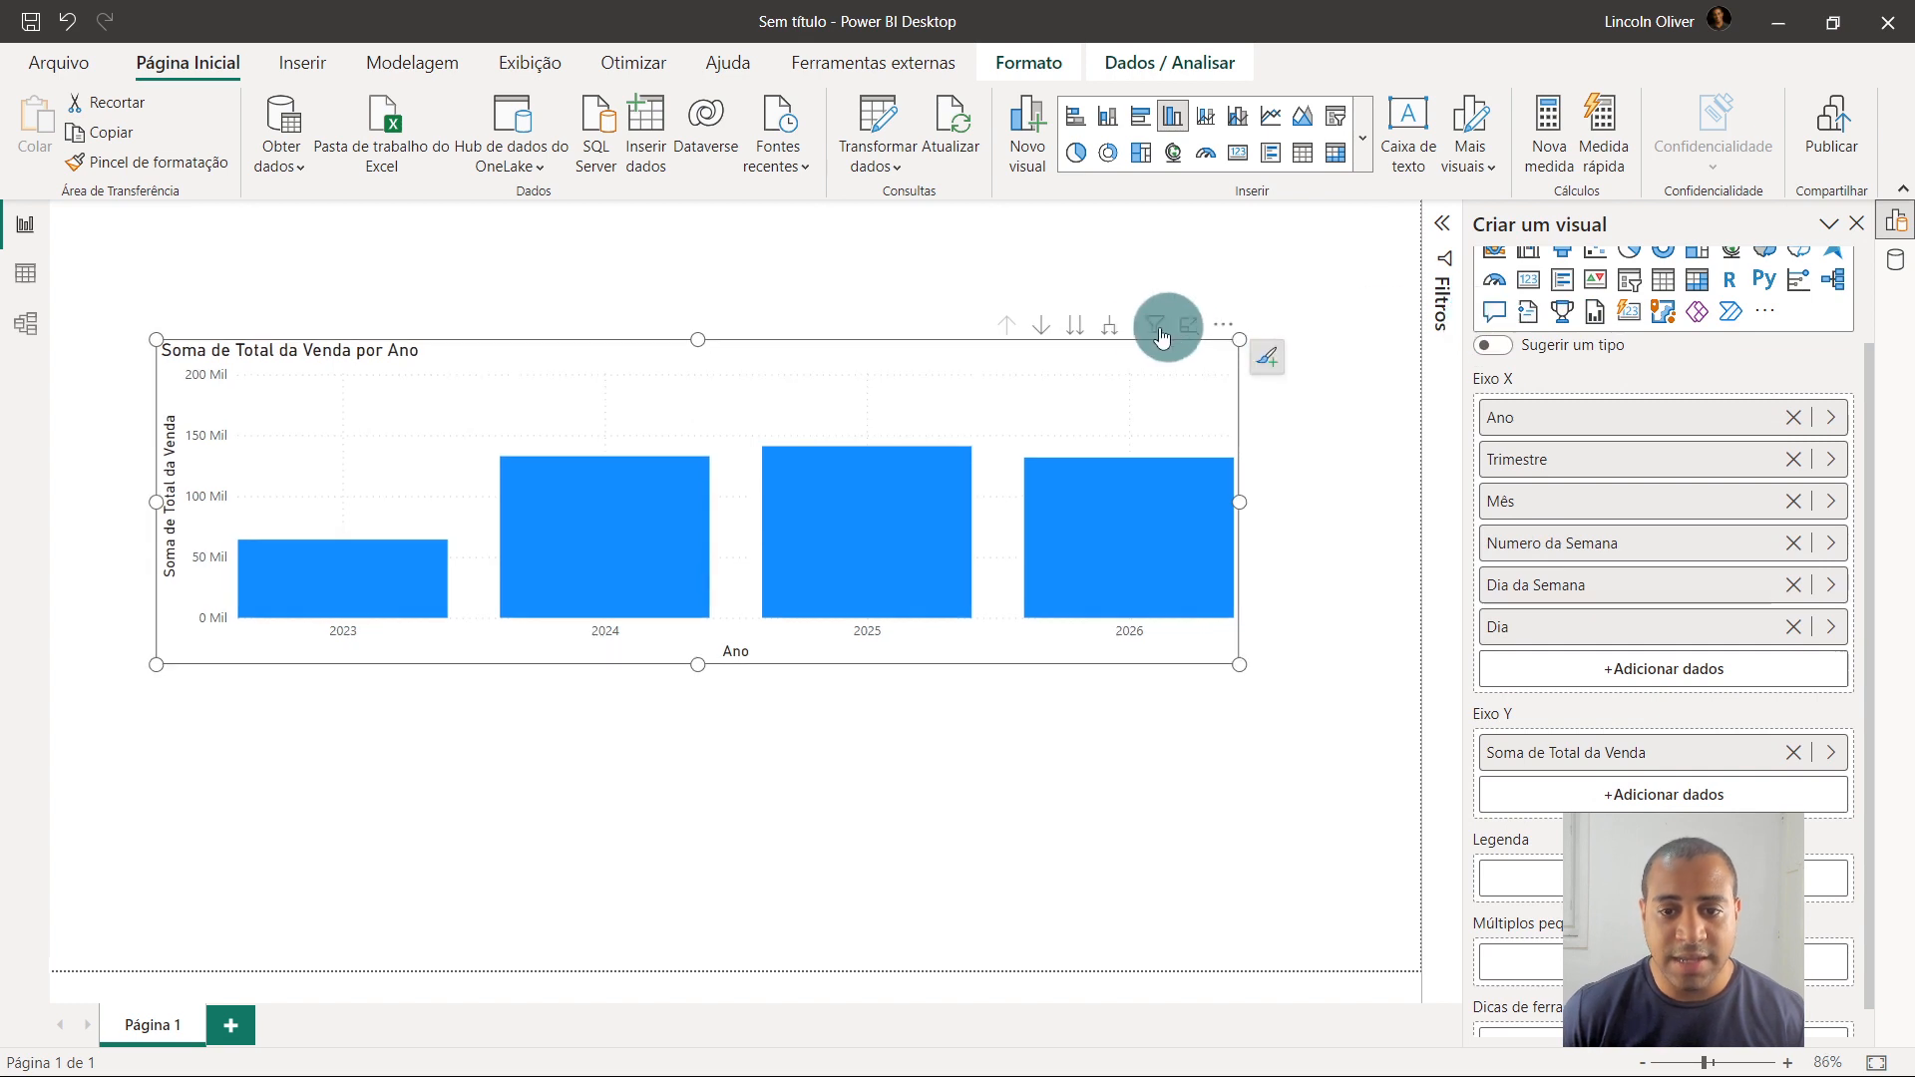
View the sales chart expanded to the Trimestre and Mês levels, and drill back up to Ano
left_click(1112, 330)
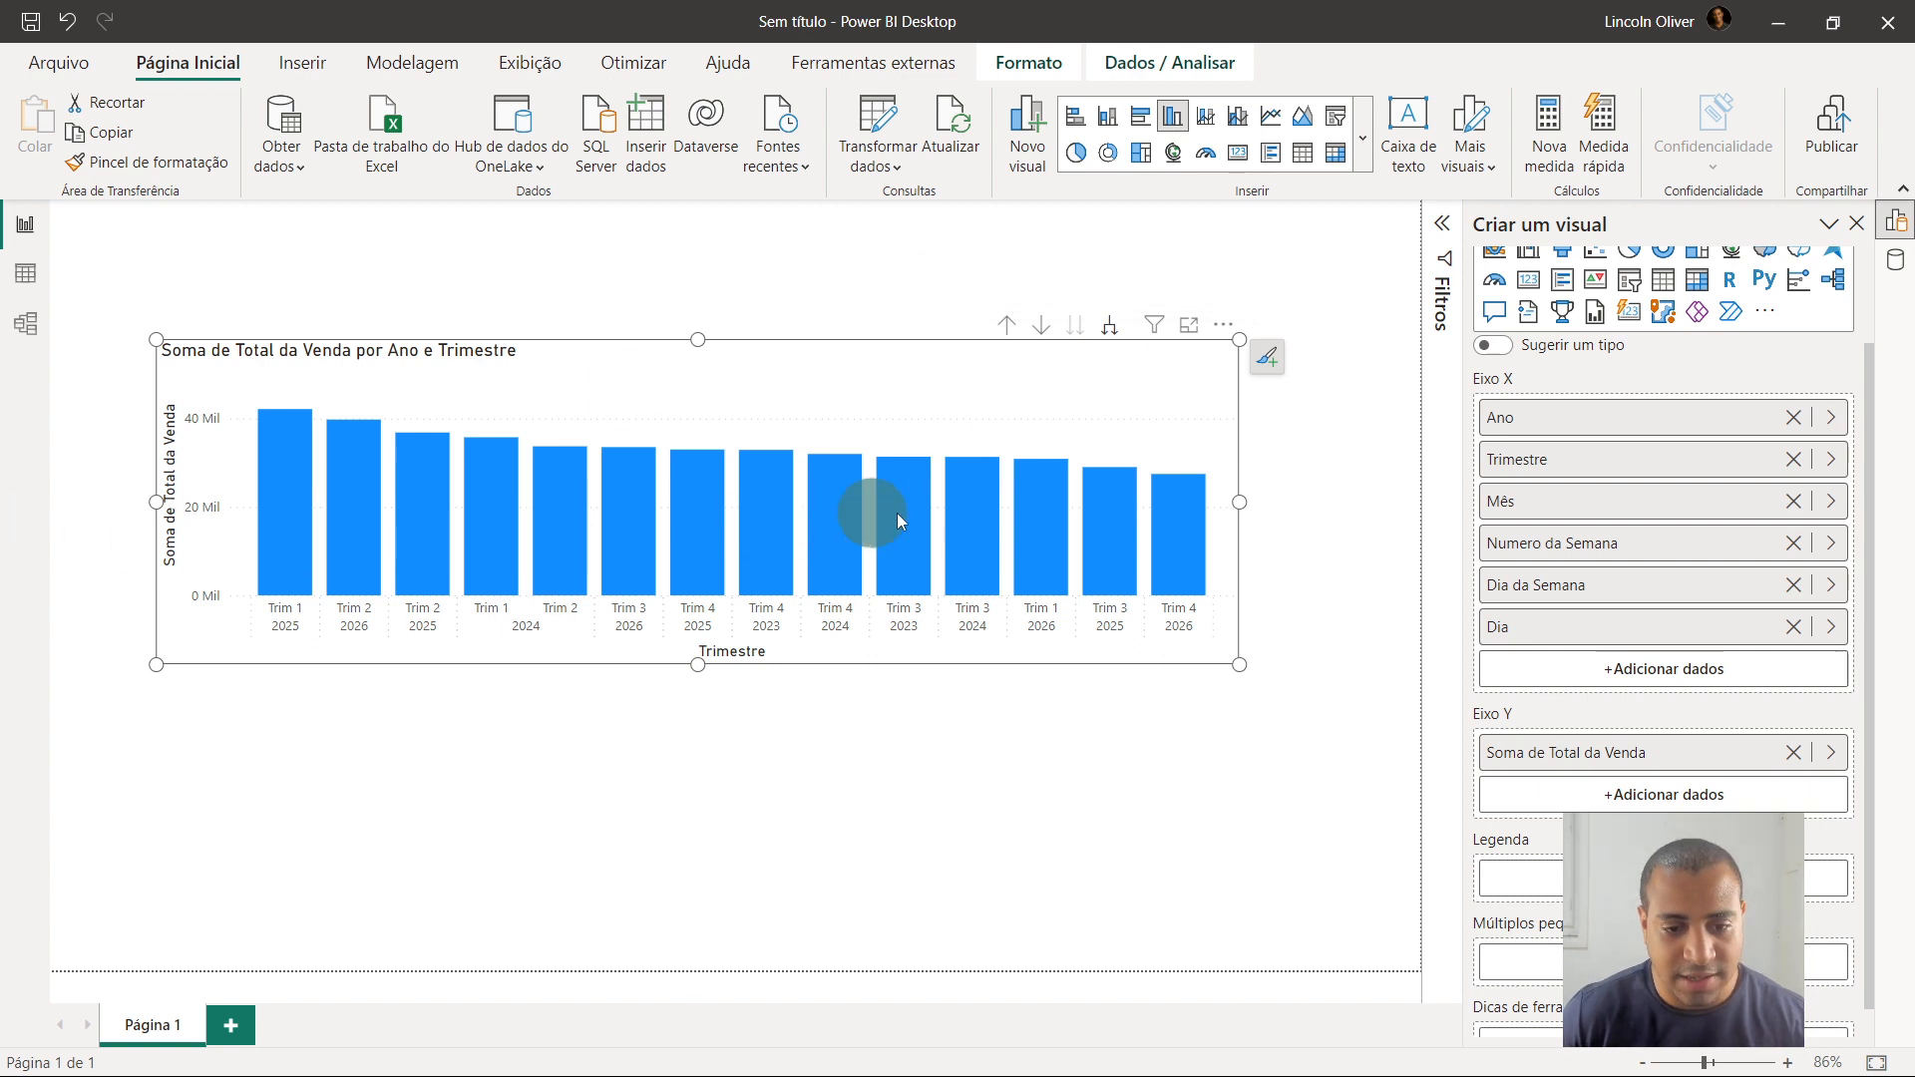
left_click(1107, 329)
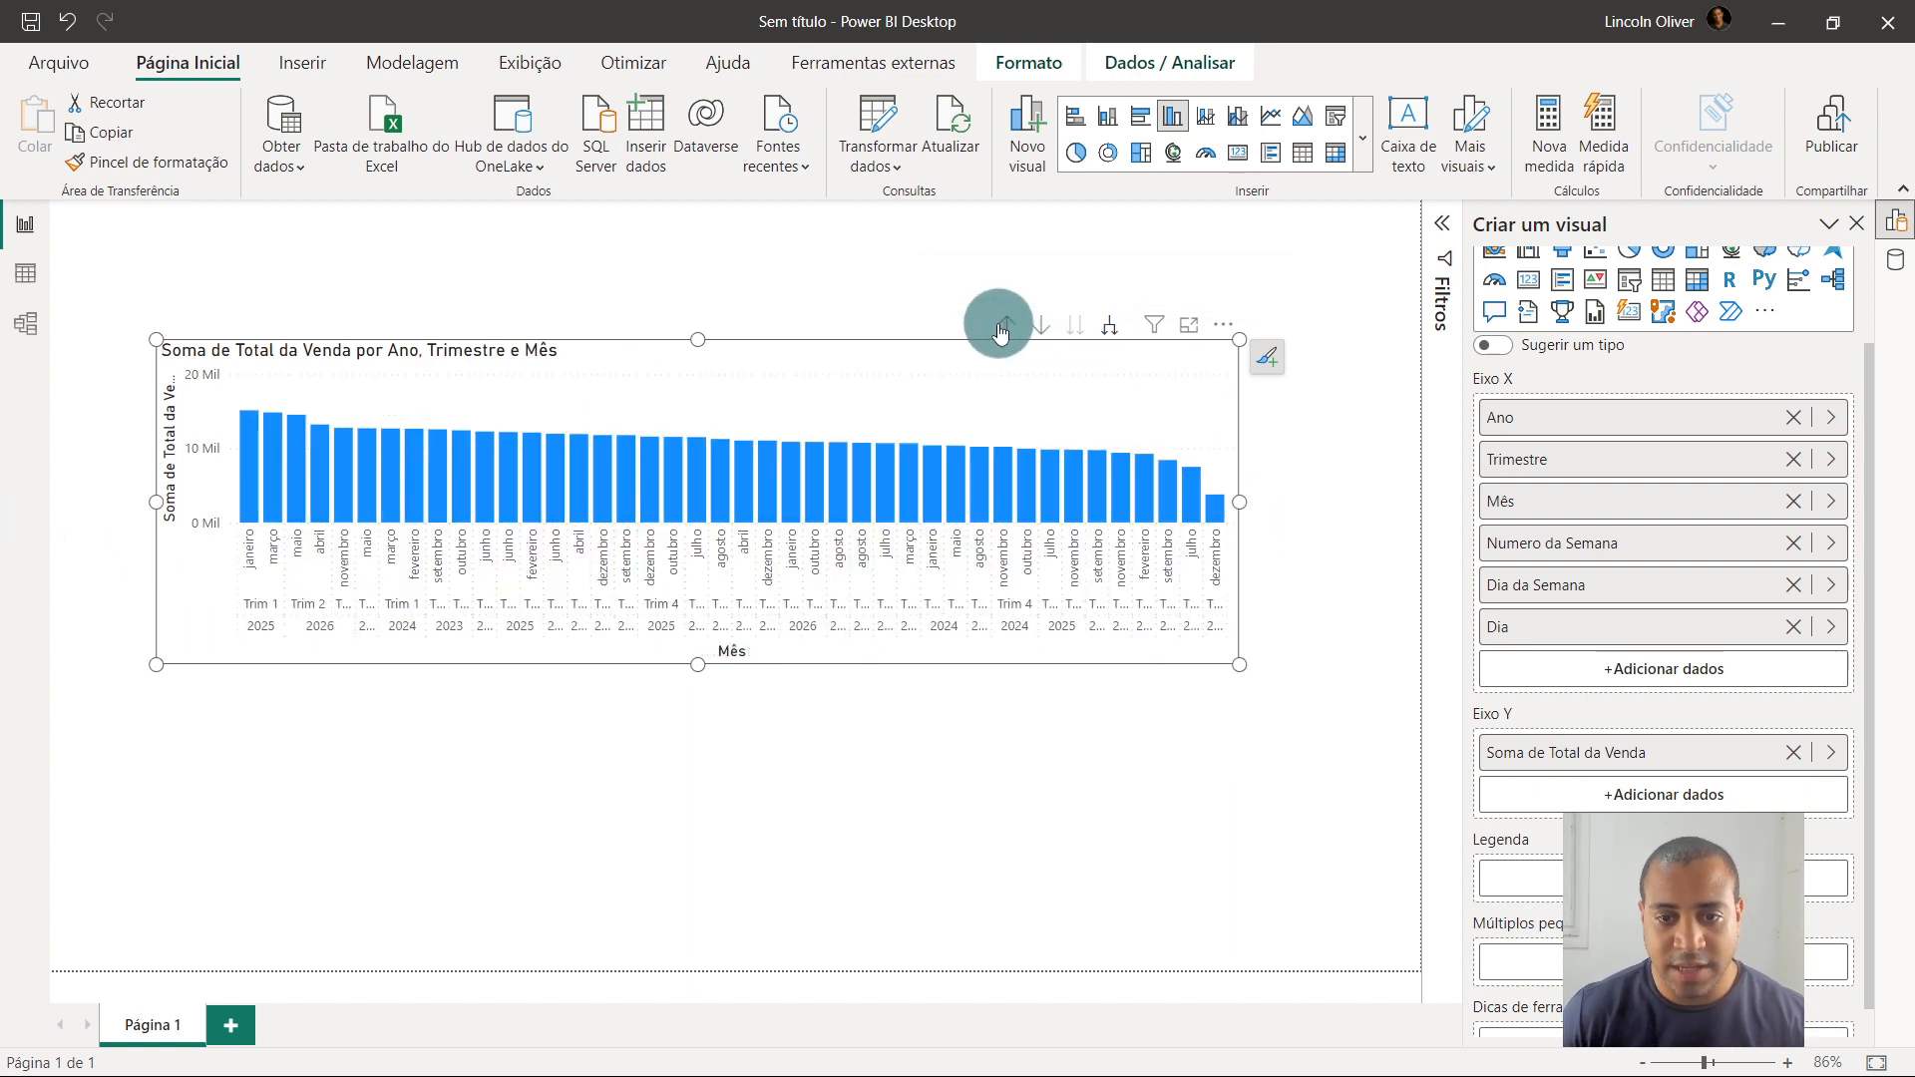
left_click(1002, 327)
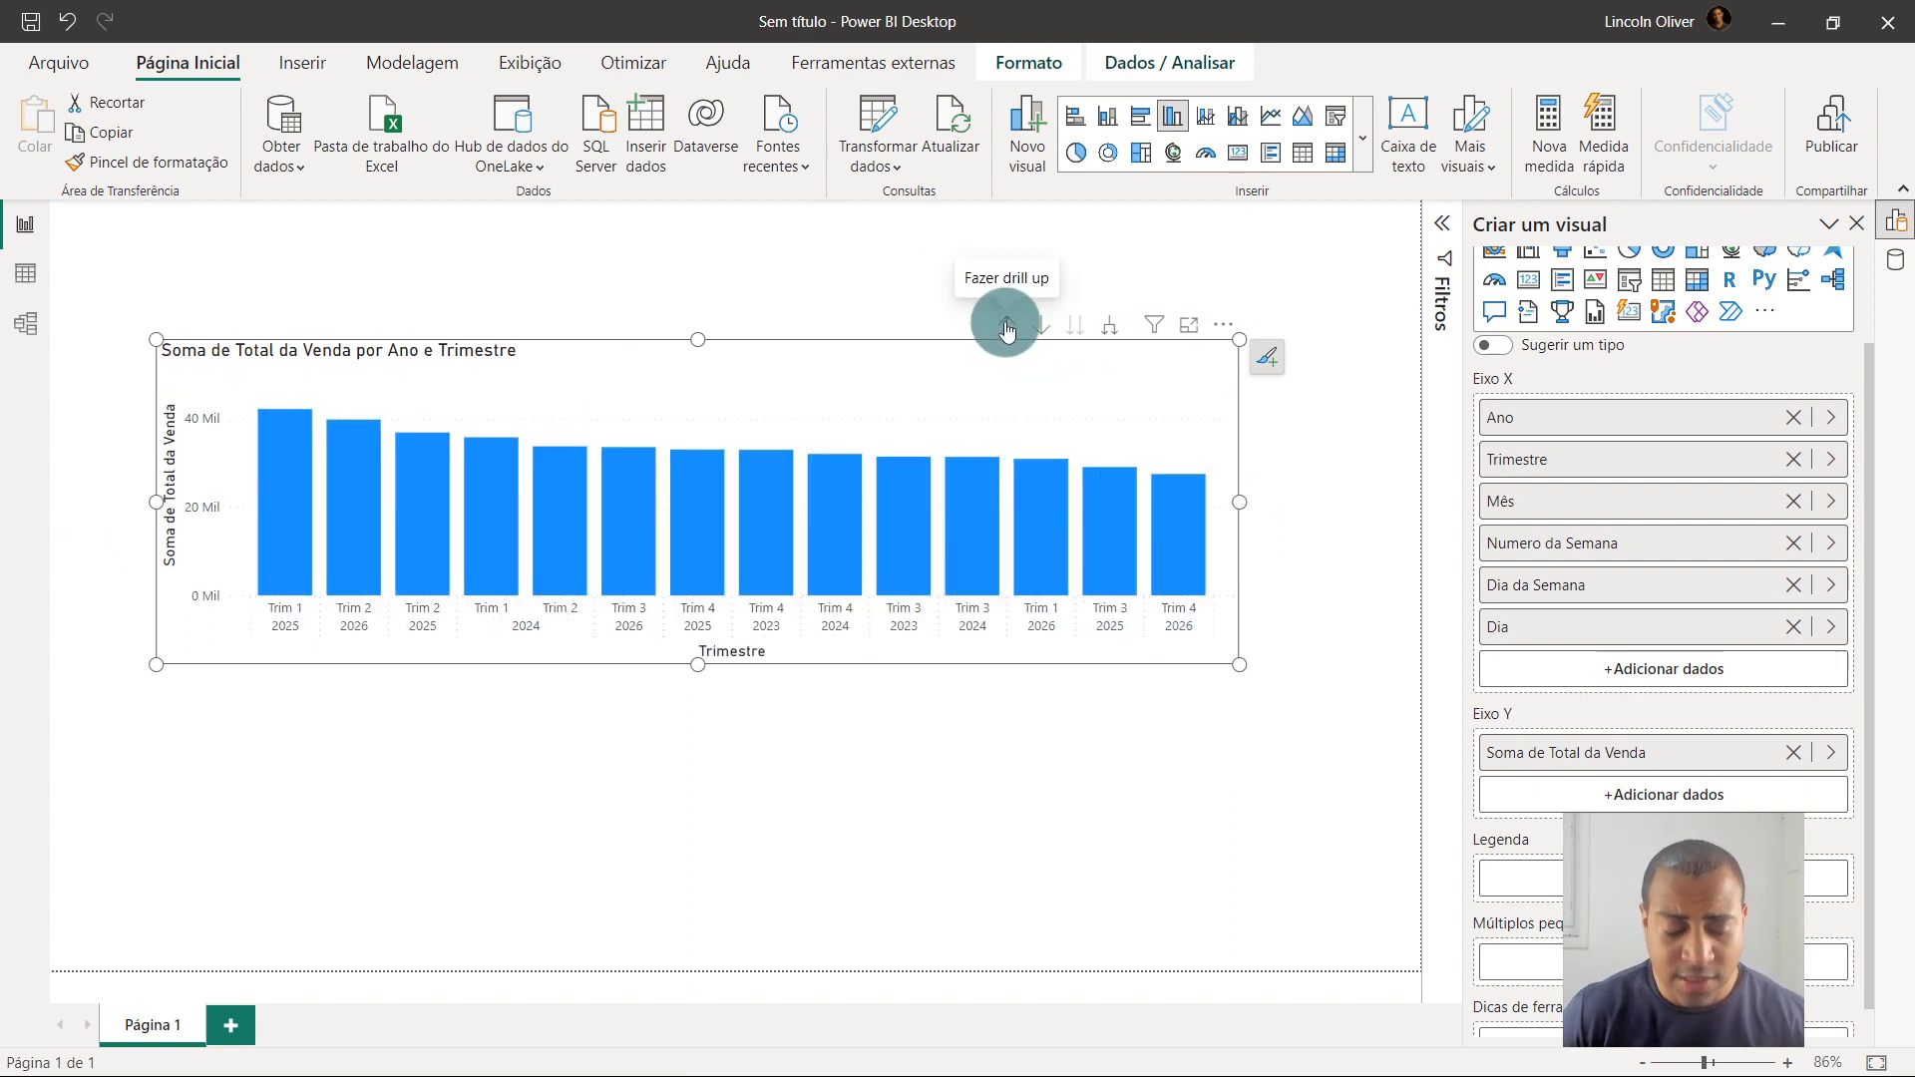
left_click(1006, 329)
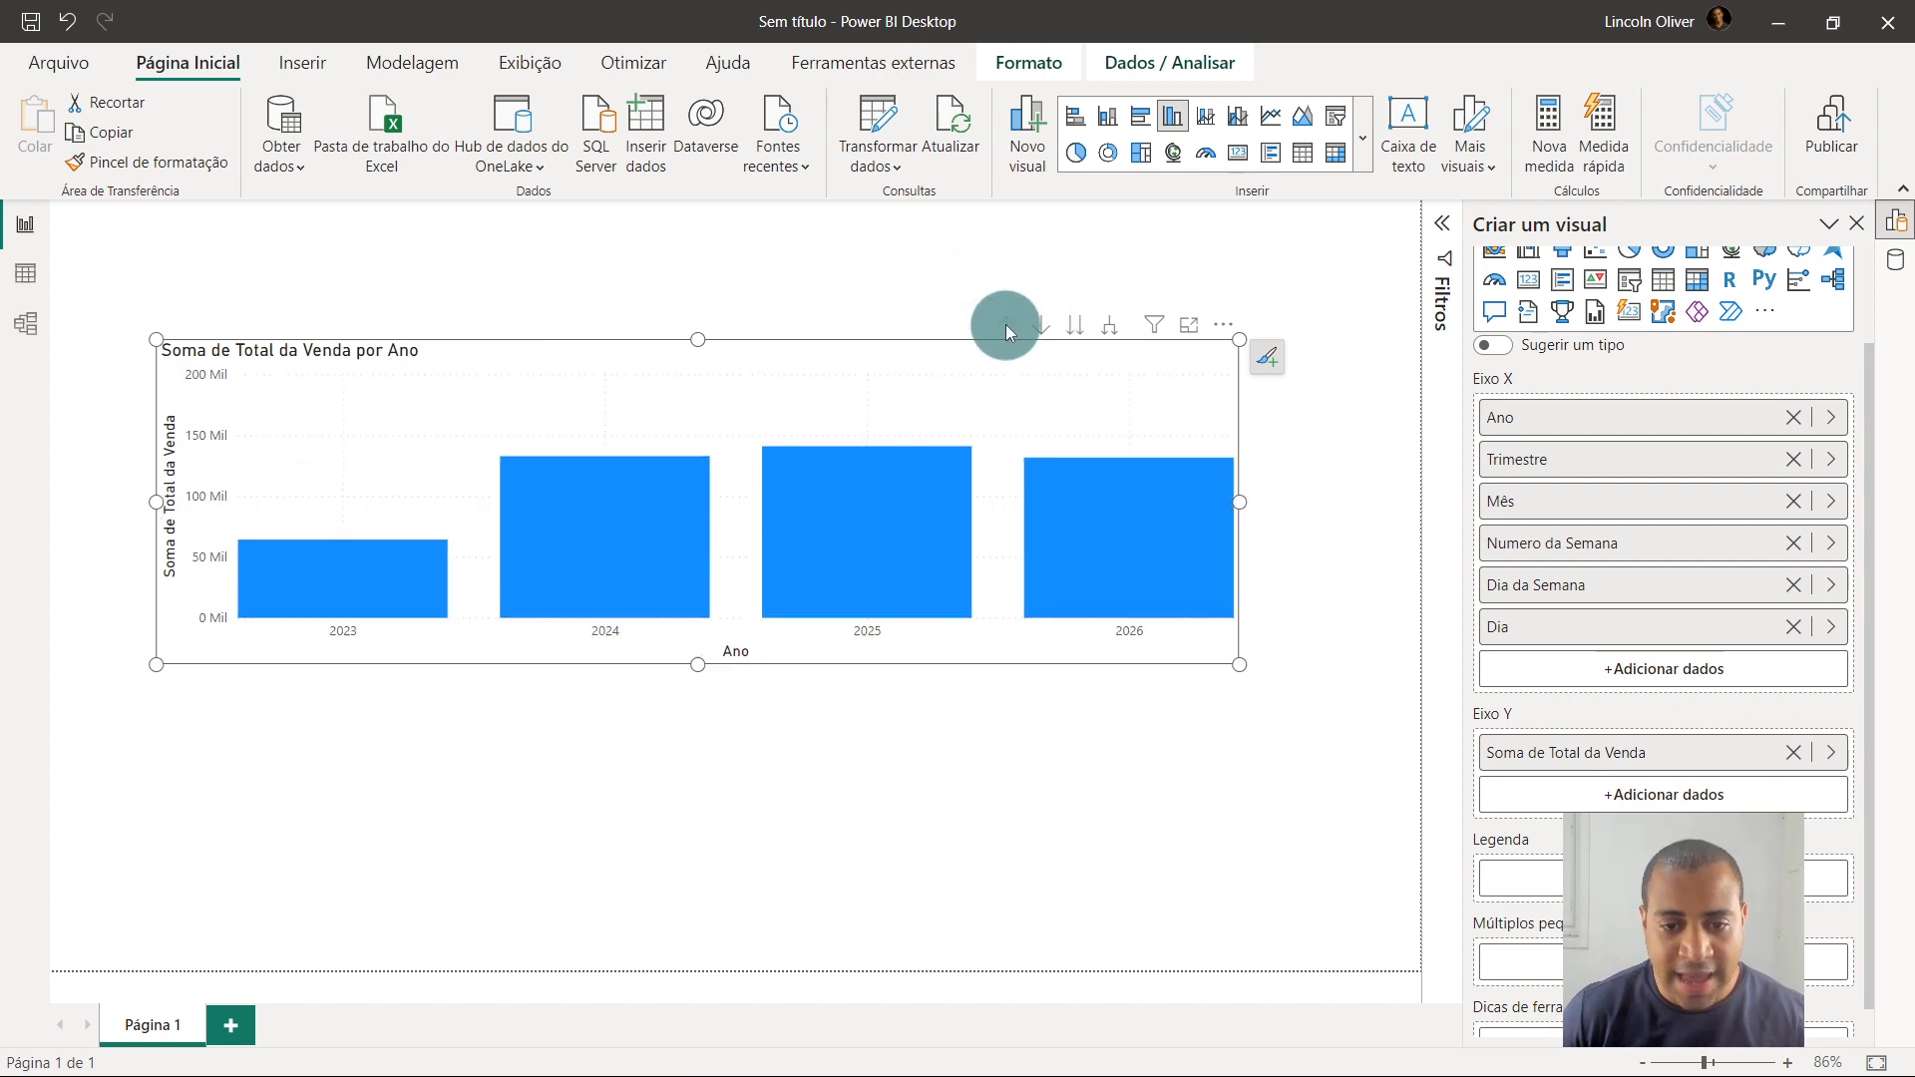
Expand the sales chart to the Trimestre level and sort its axis by Ano Trimestre in ascending order
left_click(1109, 325)
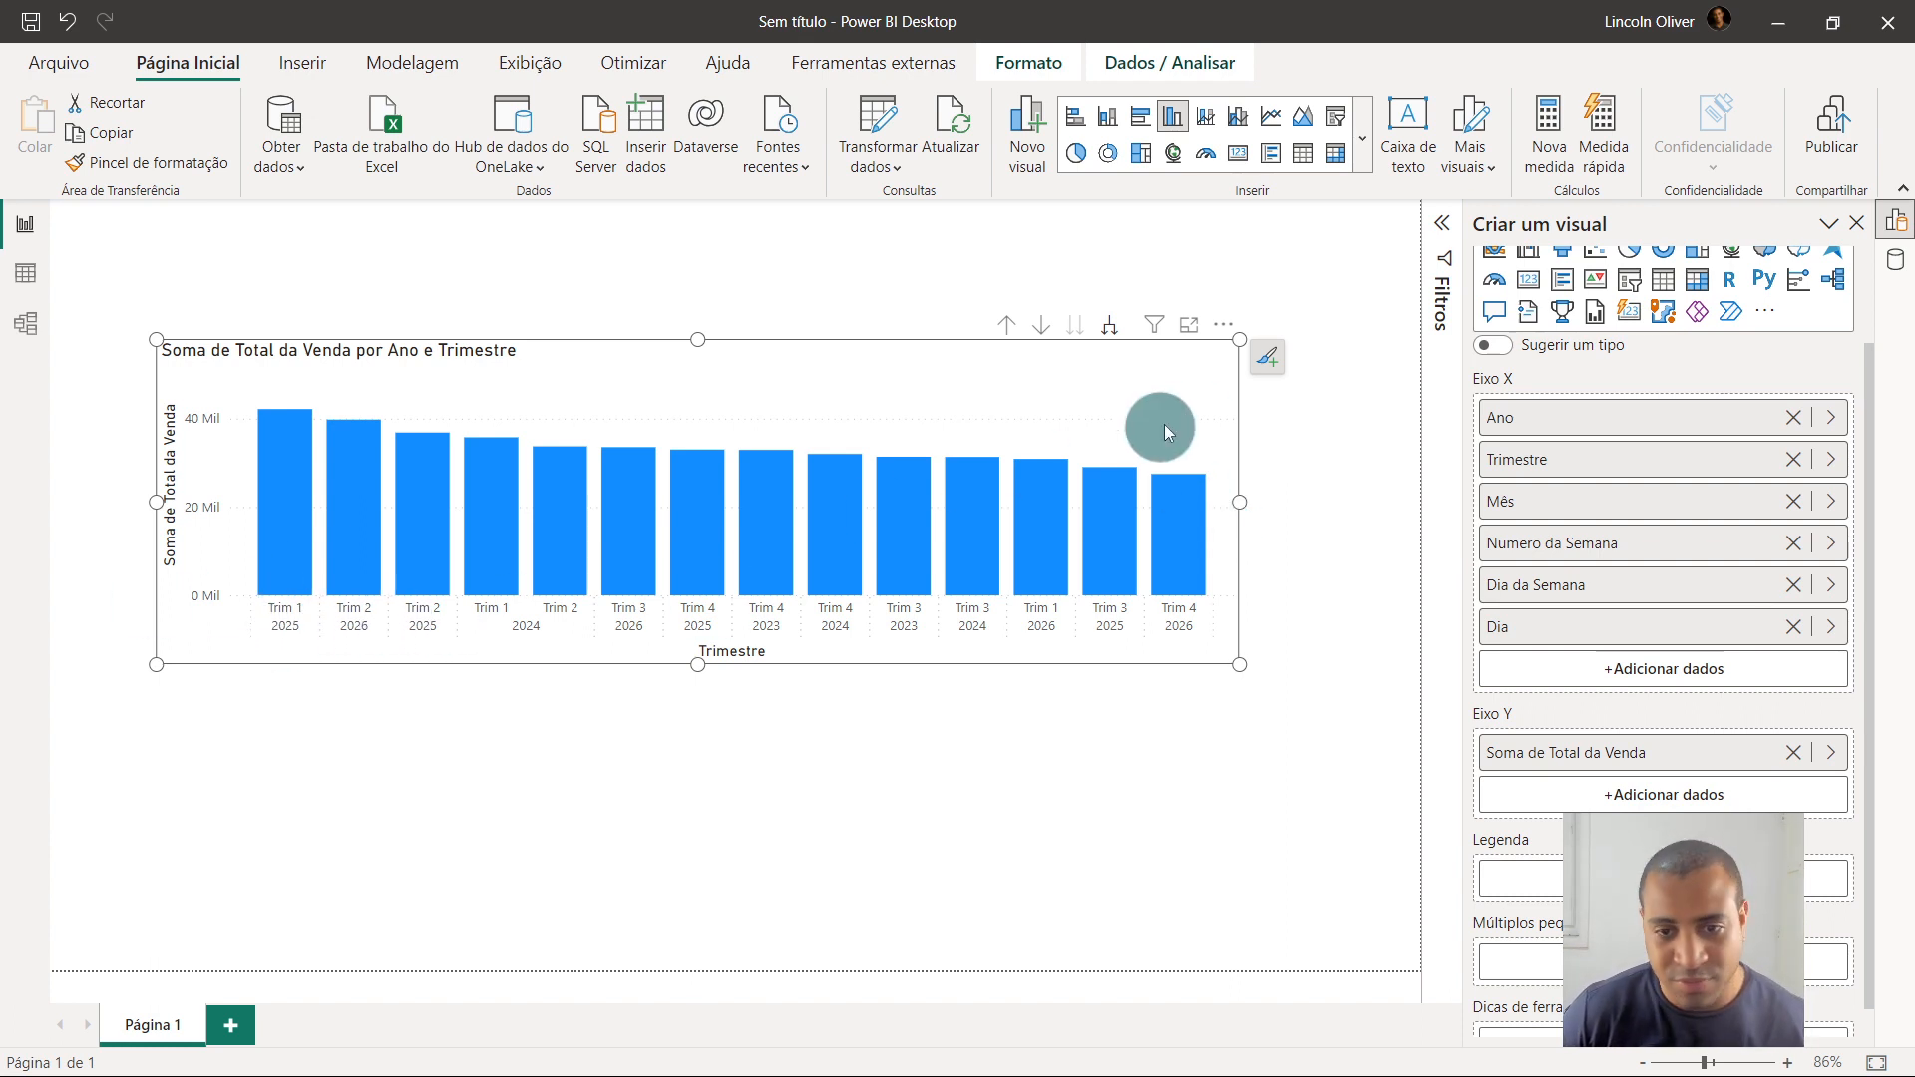
left_click(1223, 325)
mouse_move(1344, 479)
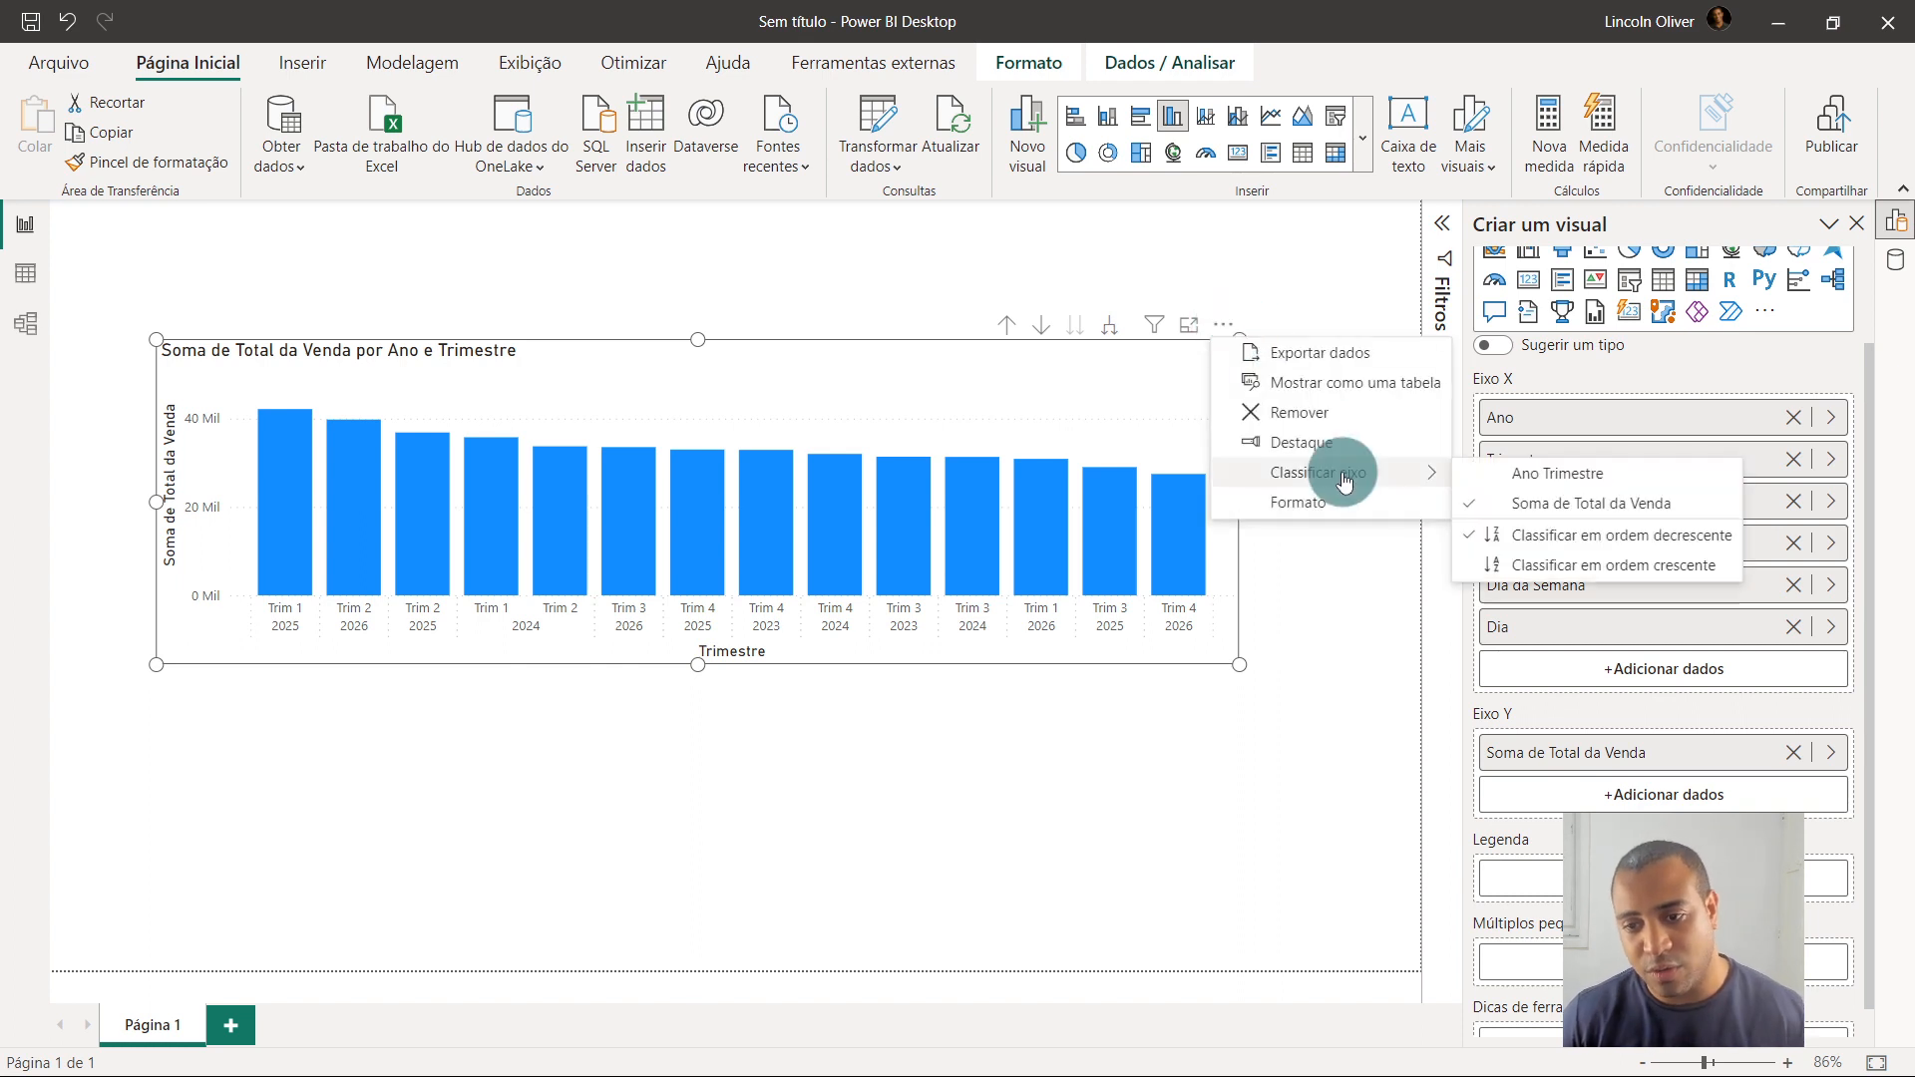
left_click(1591, 475)
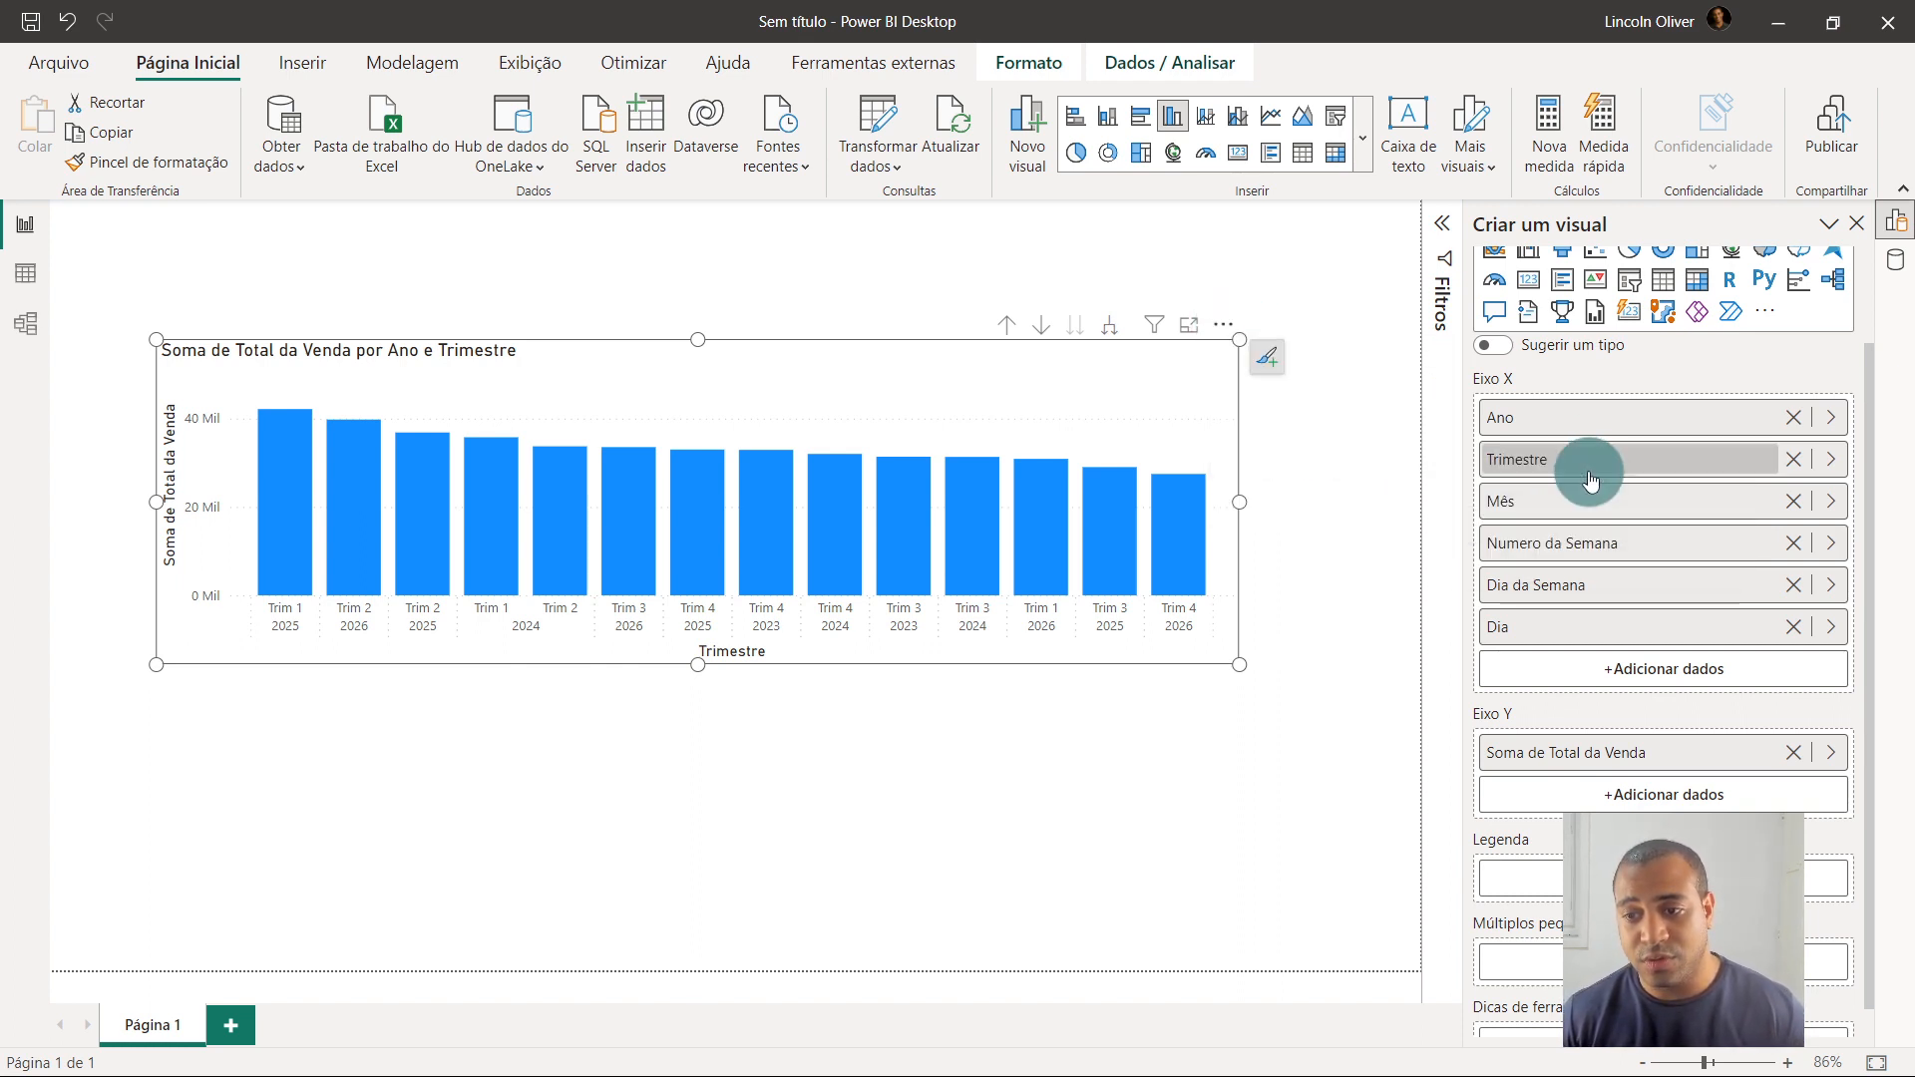
left_click(1227, 328)
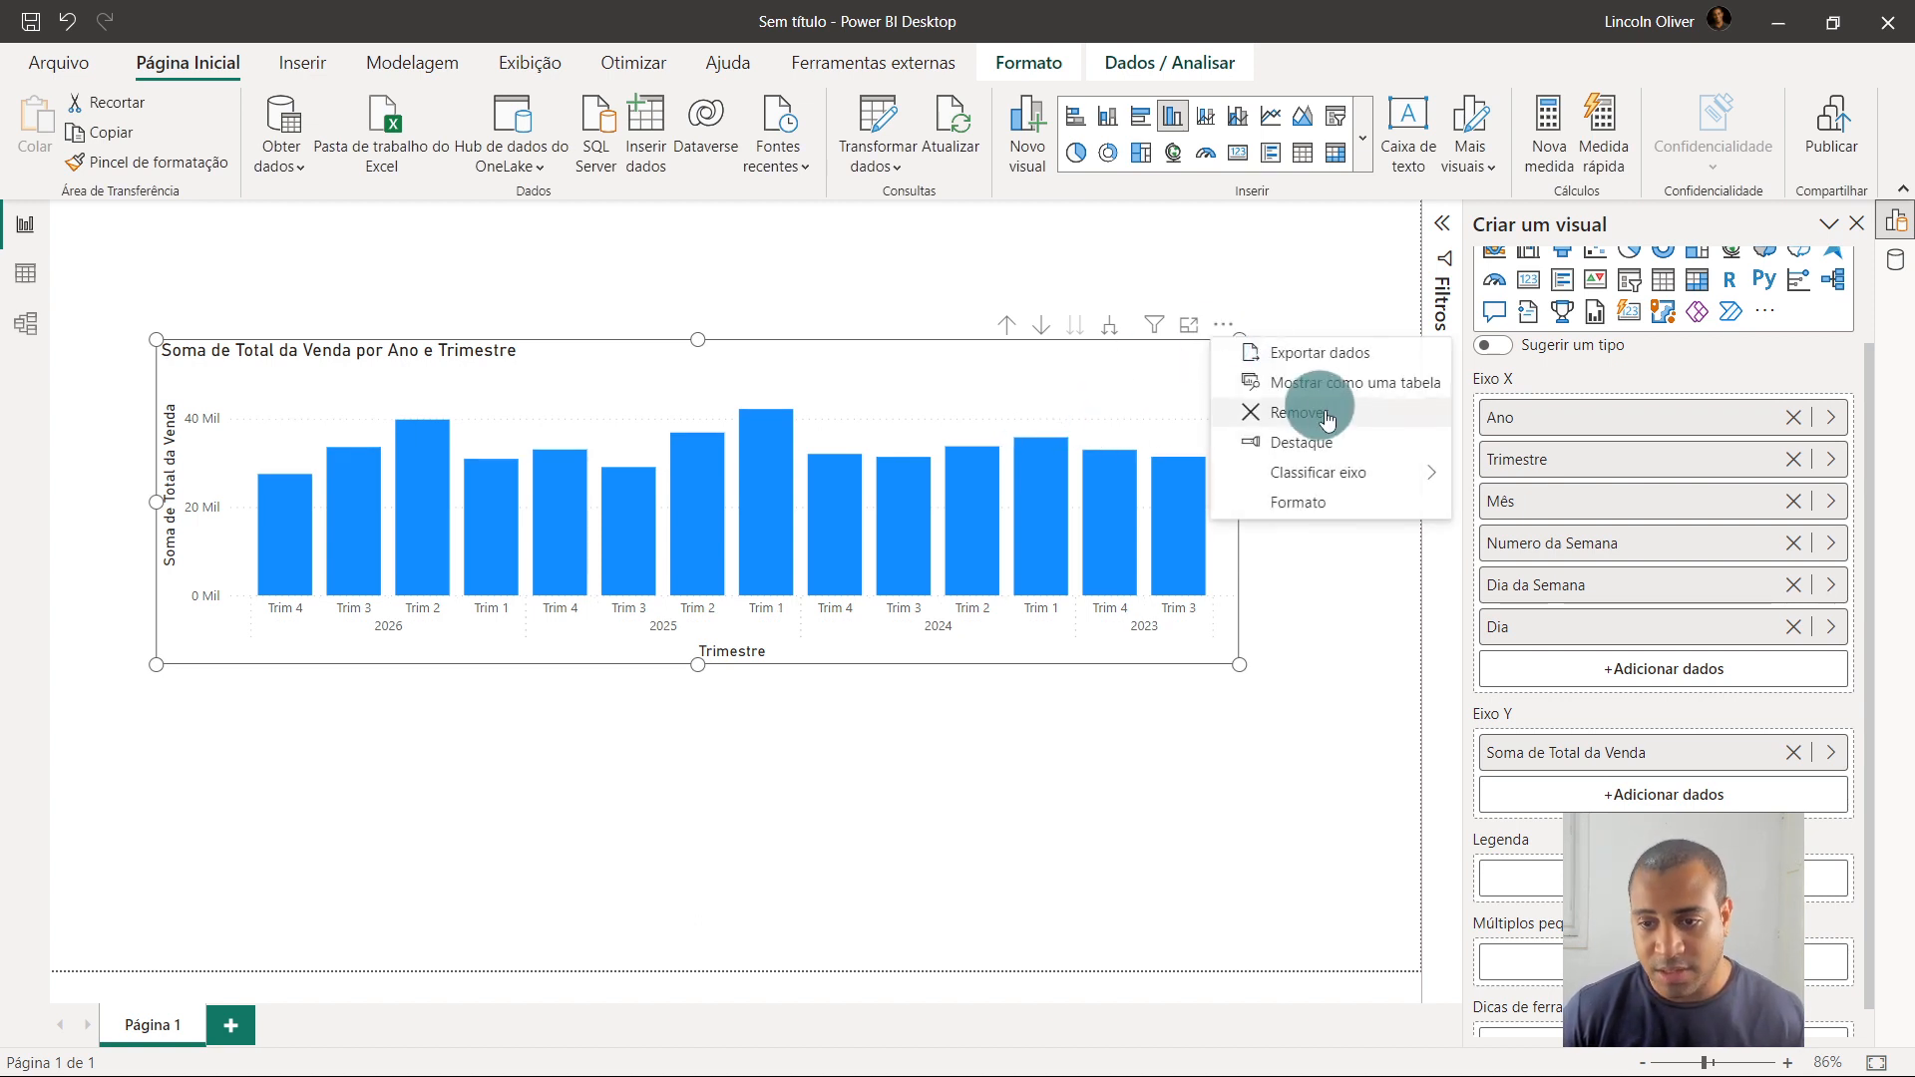
mouse_move(1333, 478)
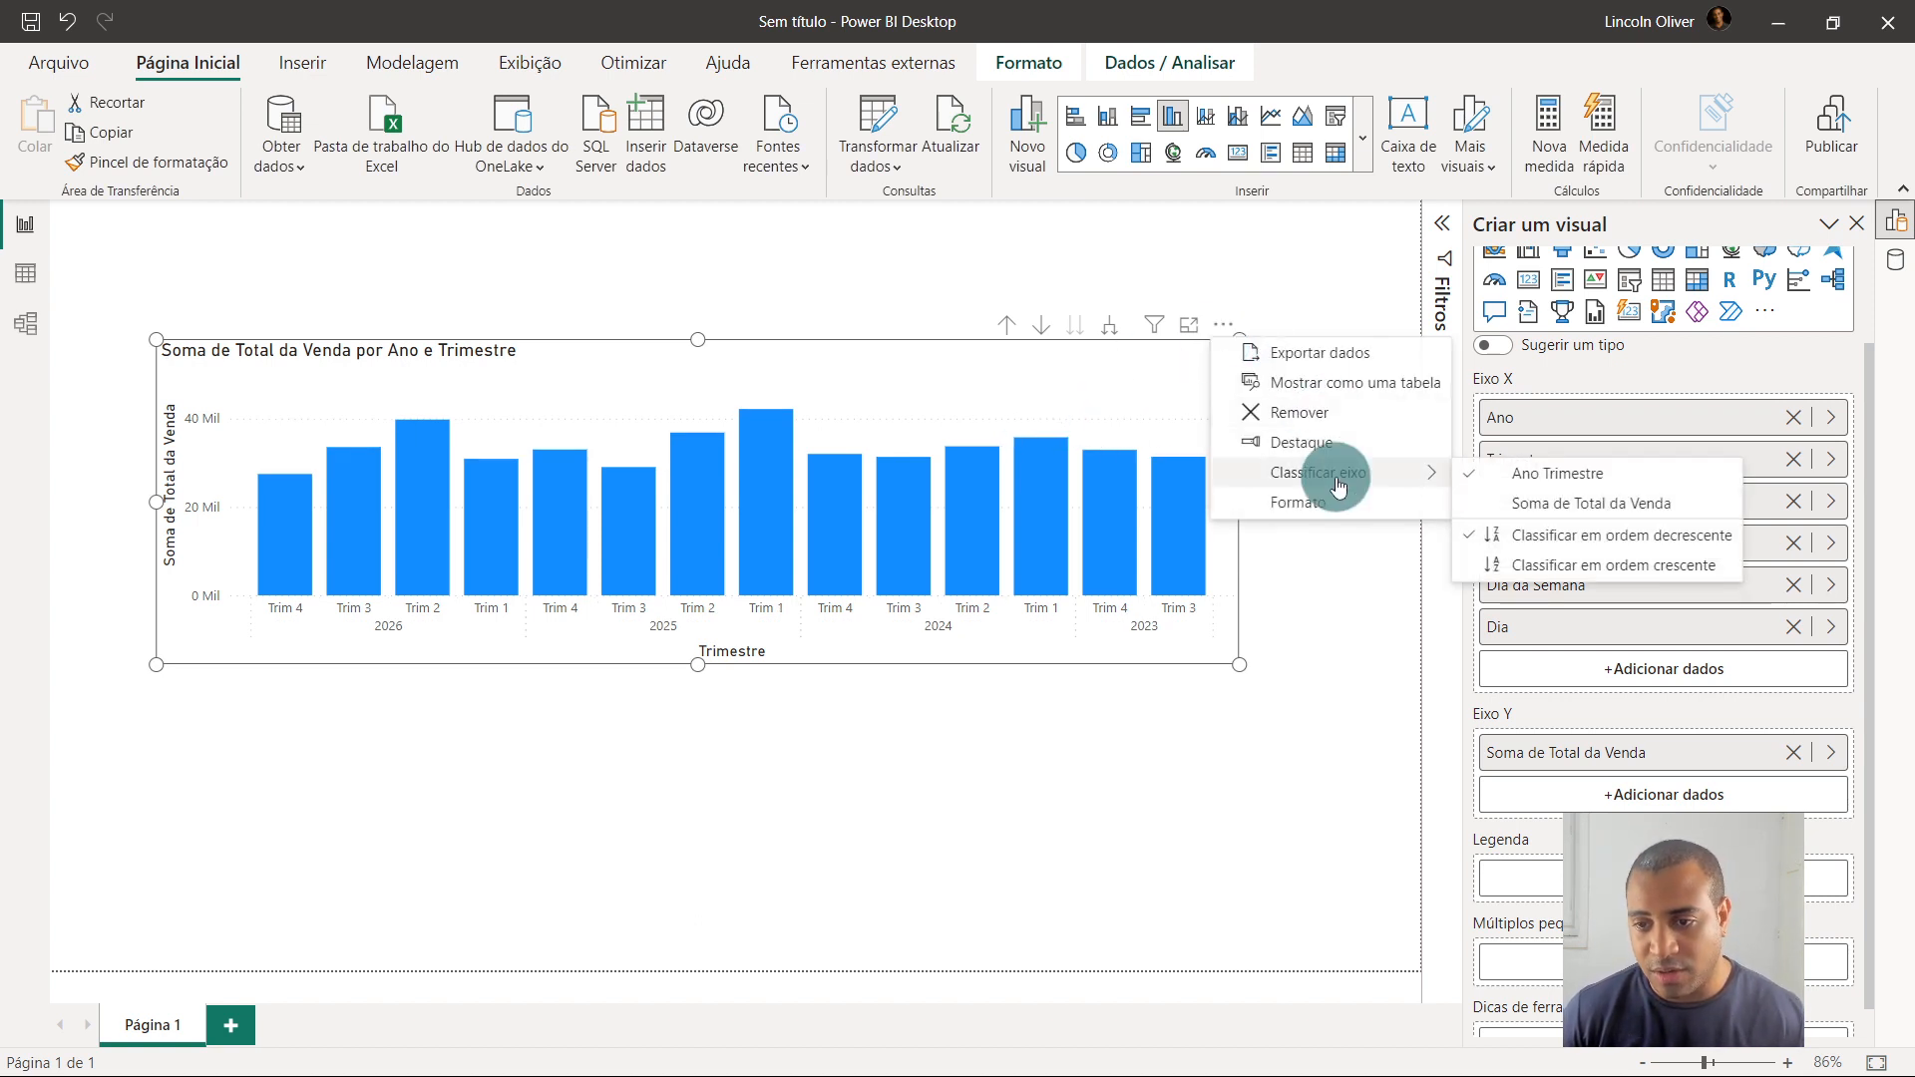
left_click(1593, 567)
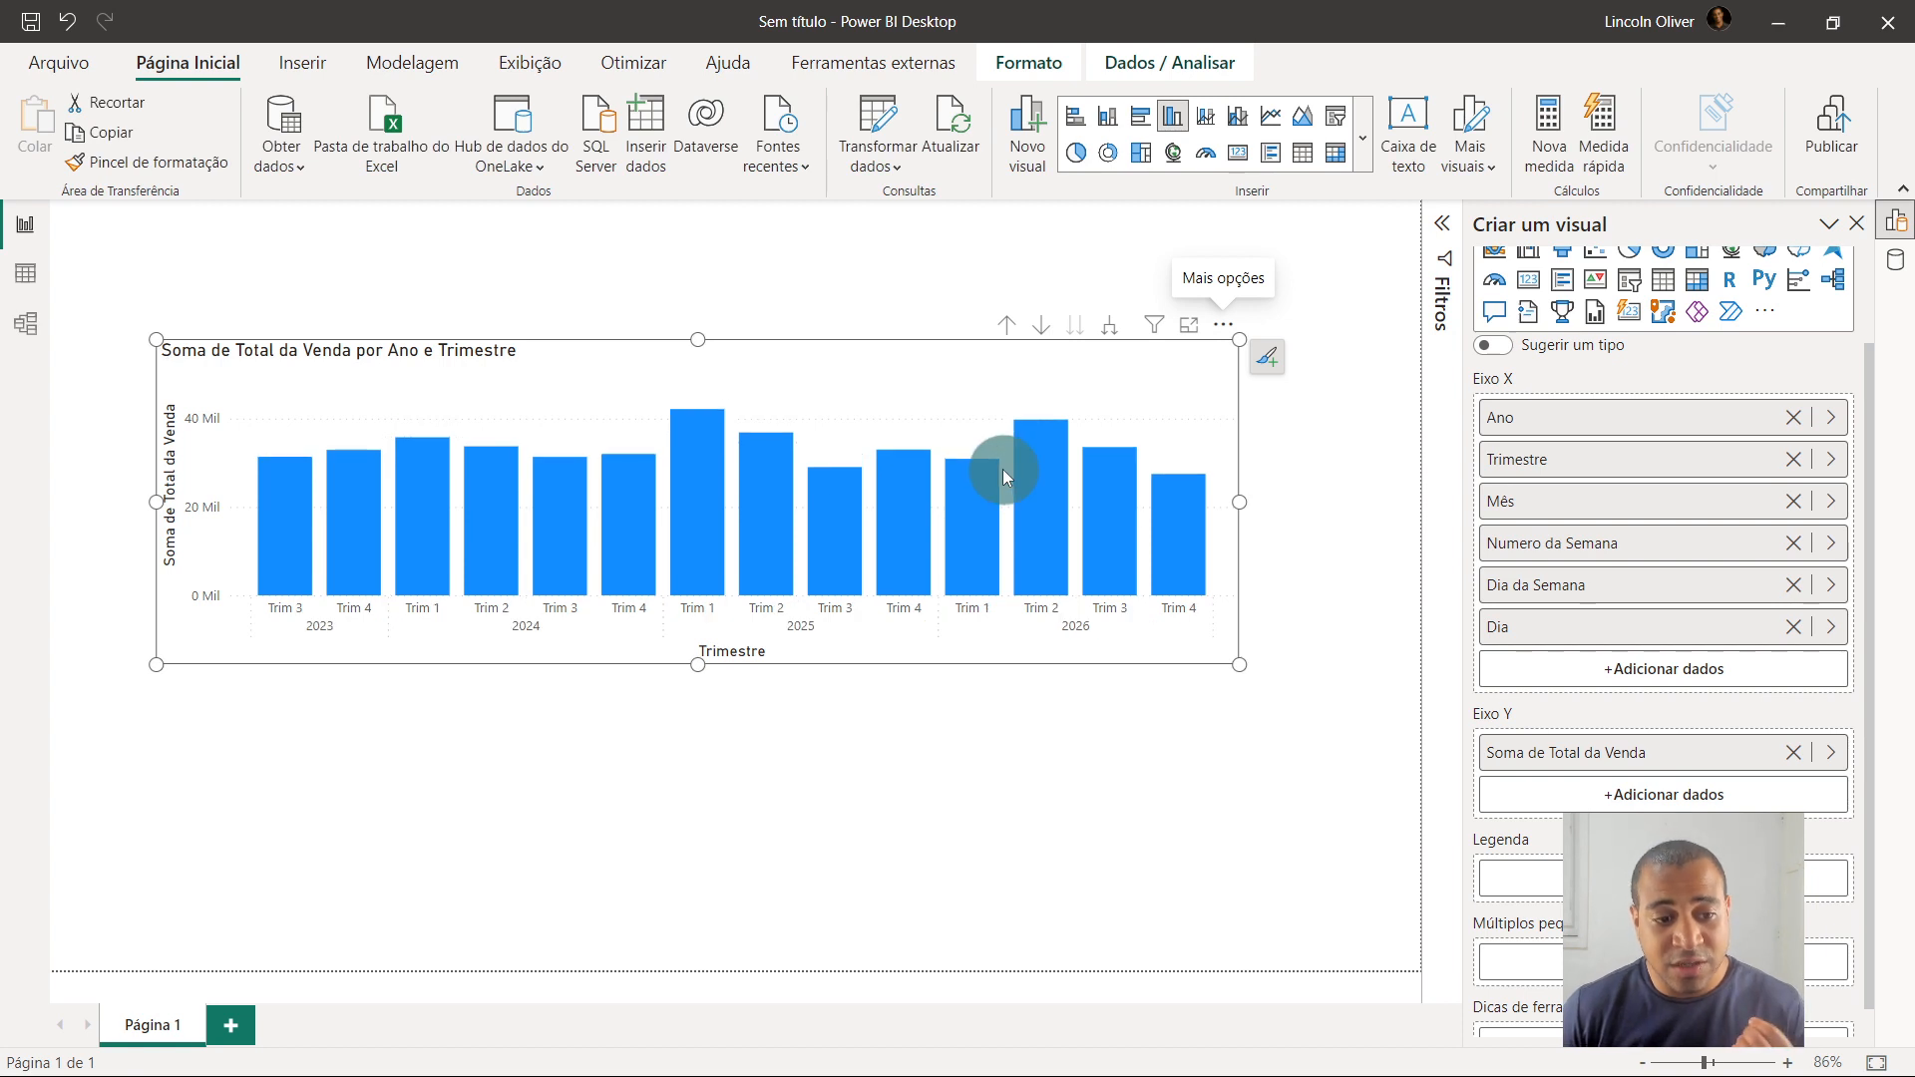
Show sales by Ano and Mês without Trimestre on the X axis, and enlarge the chart across the page
left_click(1109, 327)
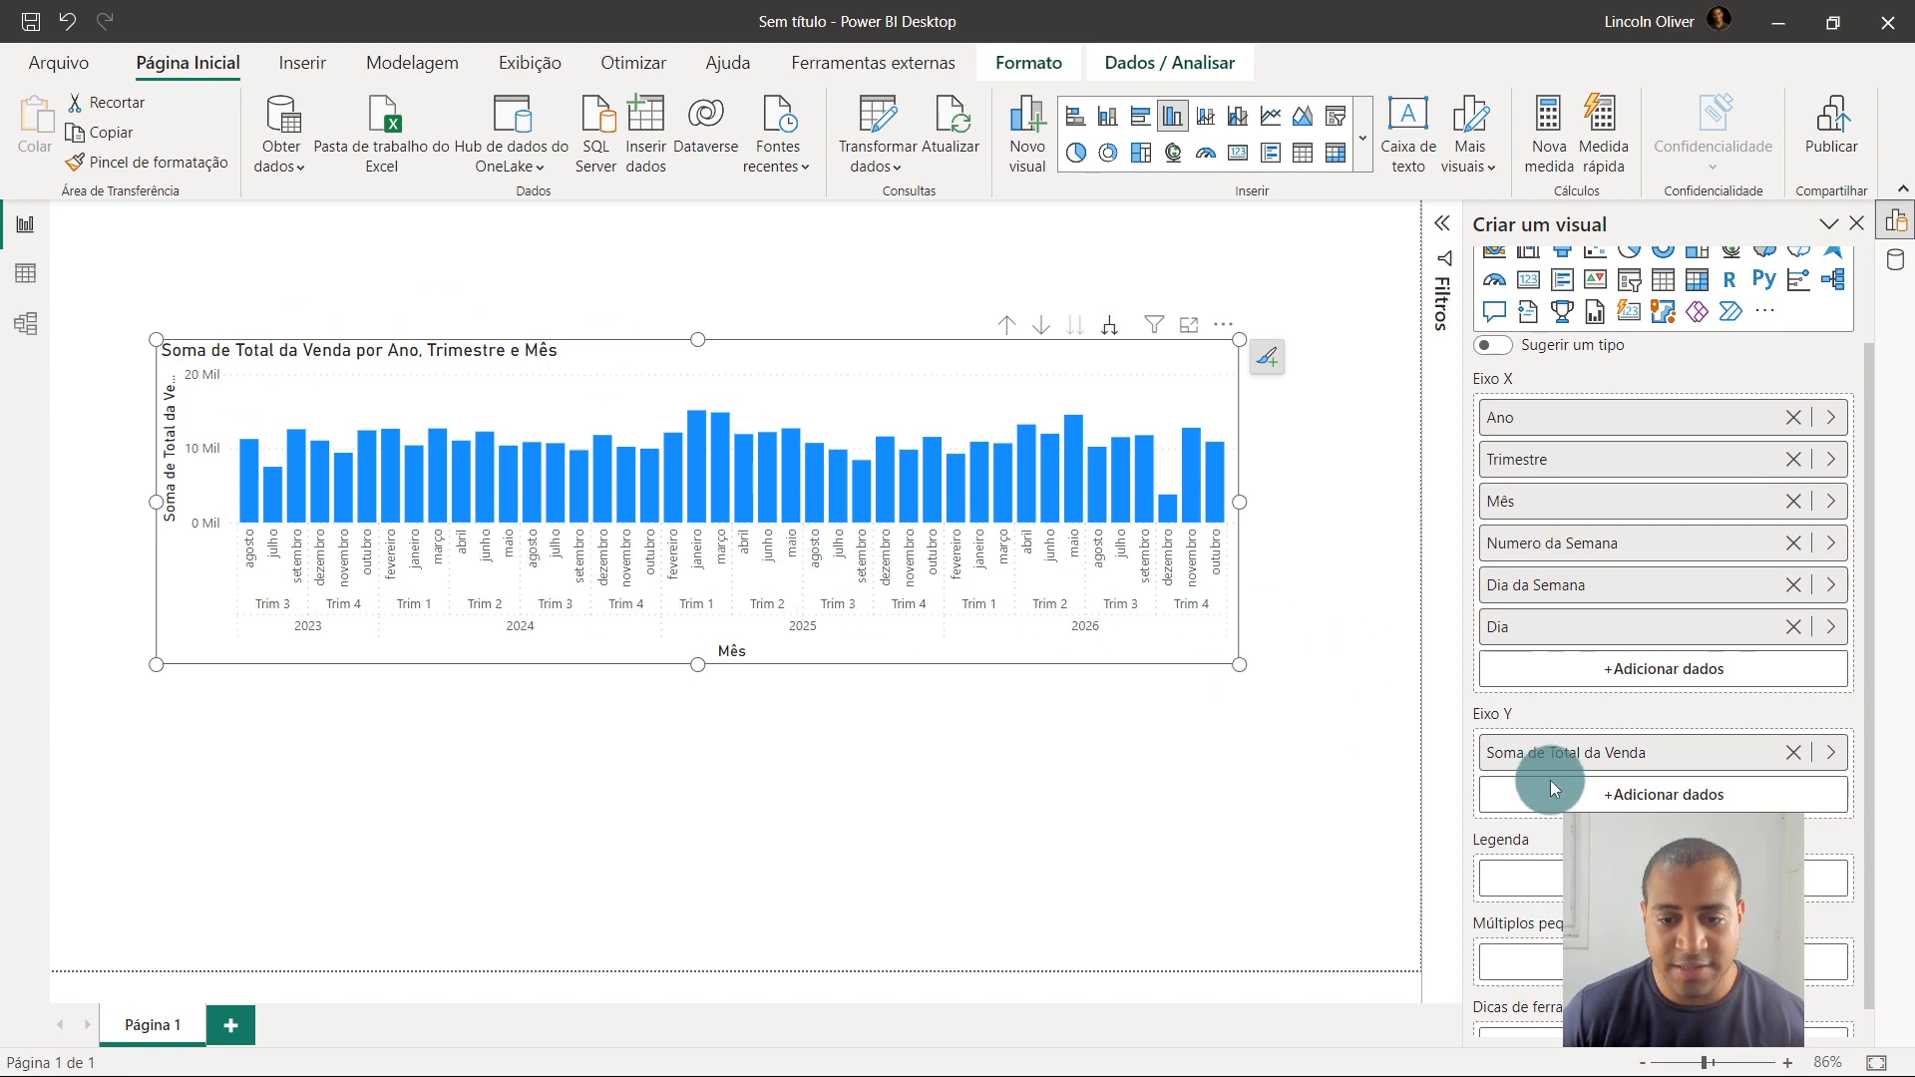
left_click_drag(1240, 666, 1550, 781)
left_click_drag(806, 756, 702, 668)
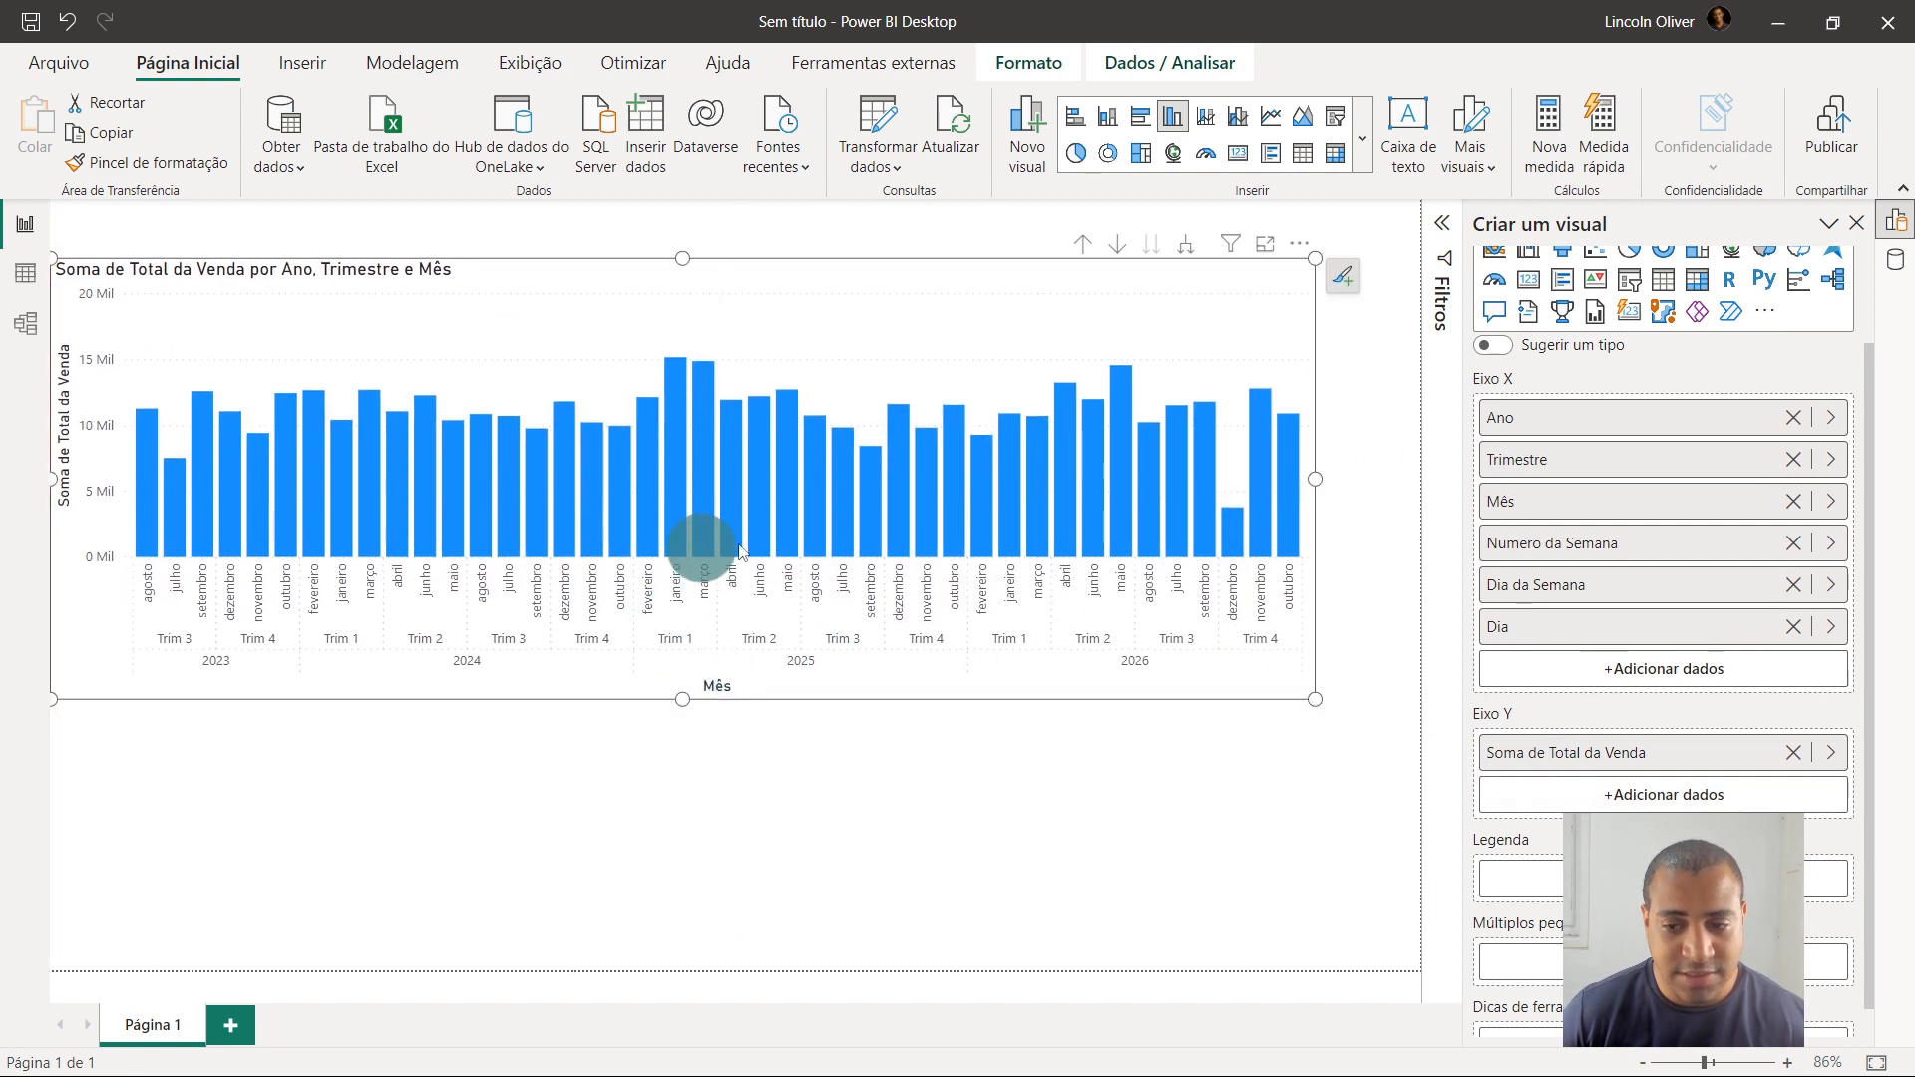
left_click(1793, 460)
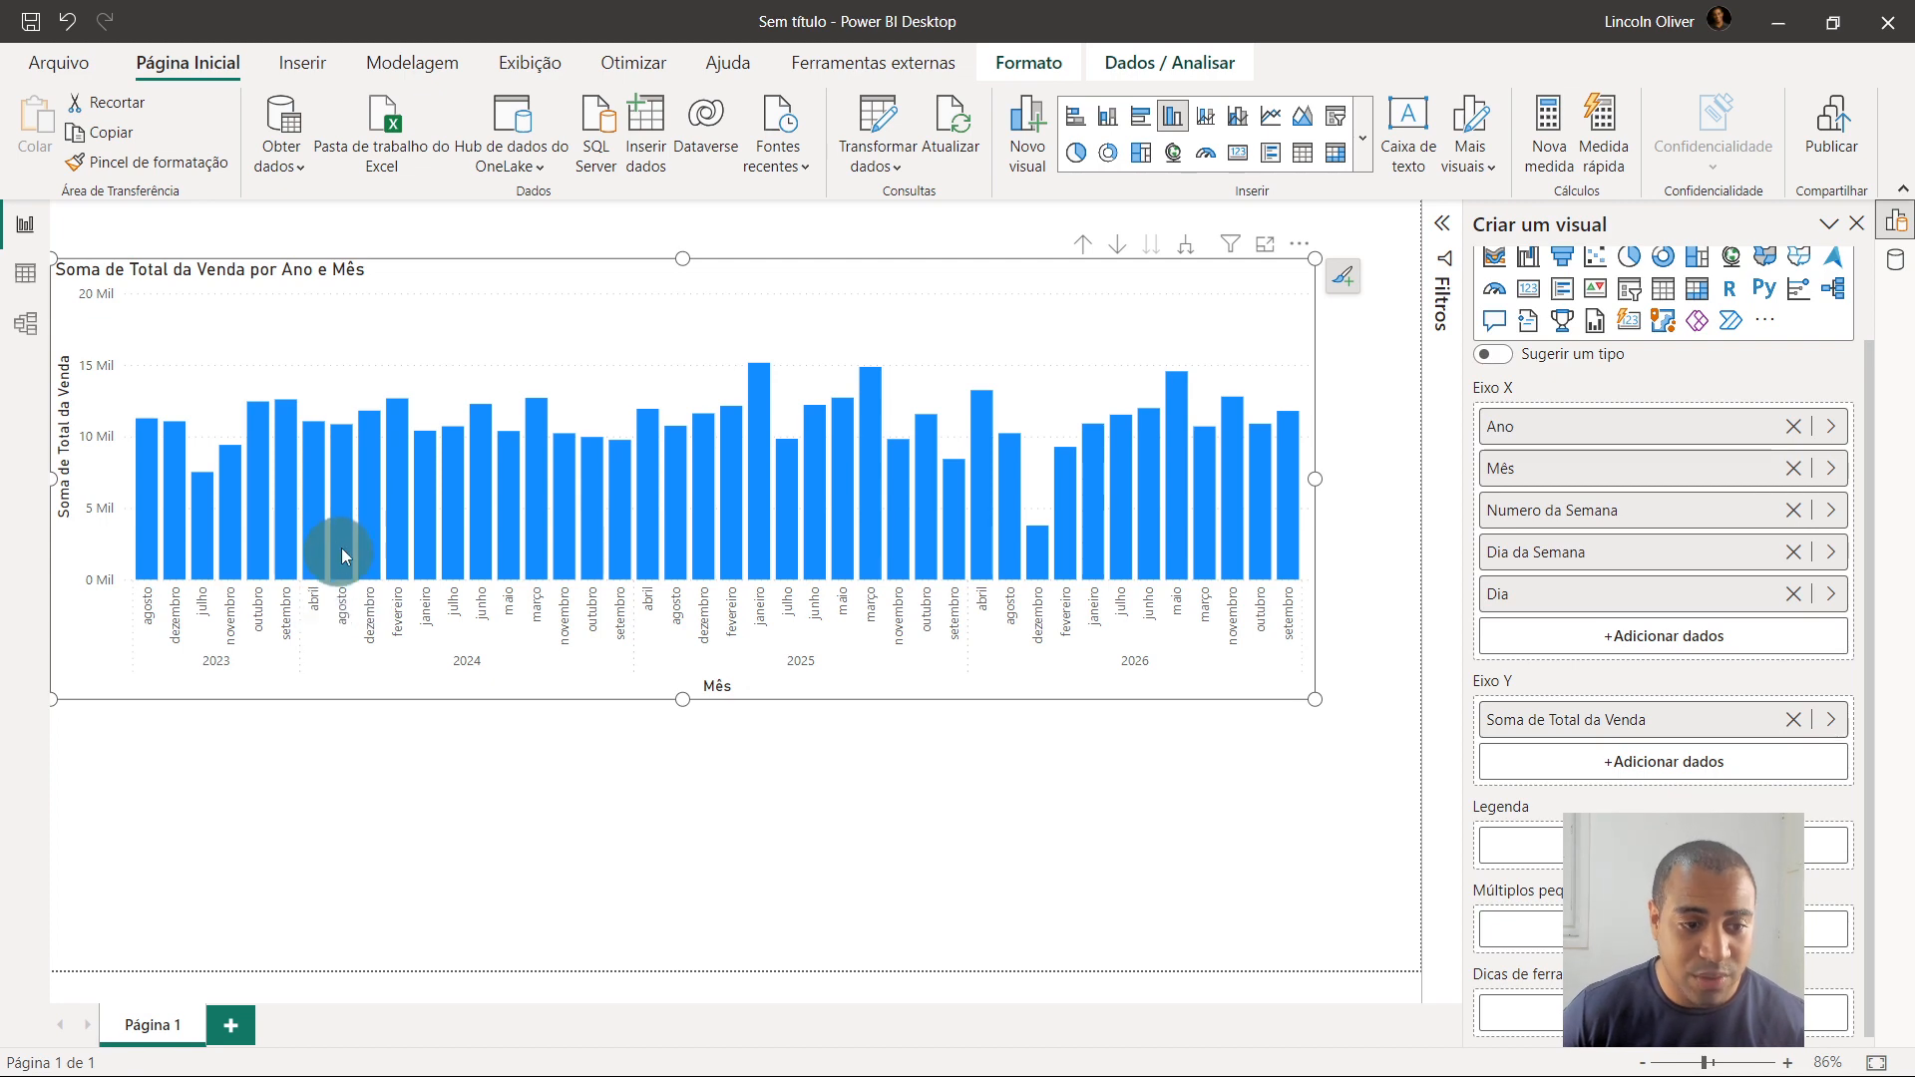
Sort the Calendario table's Mês column by the Nº Mês column
left_click(25, 280)
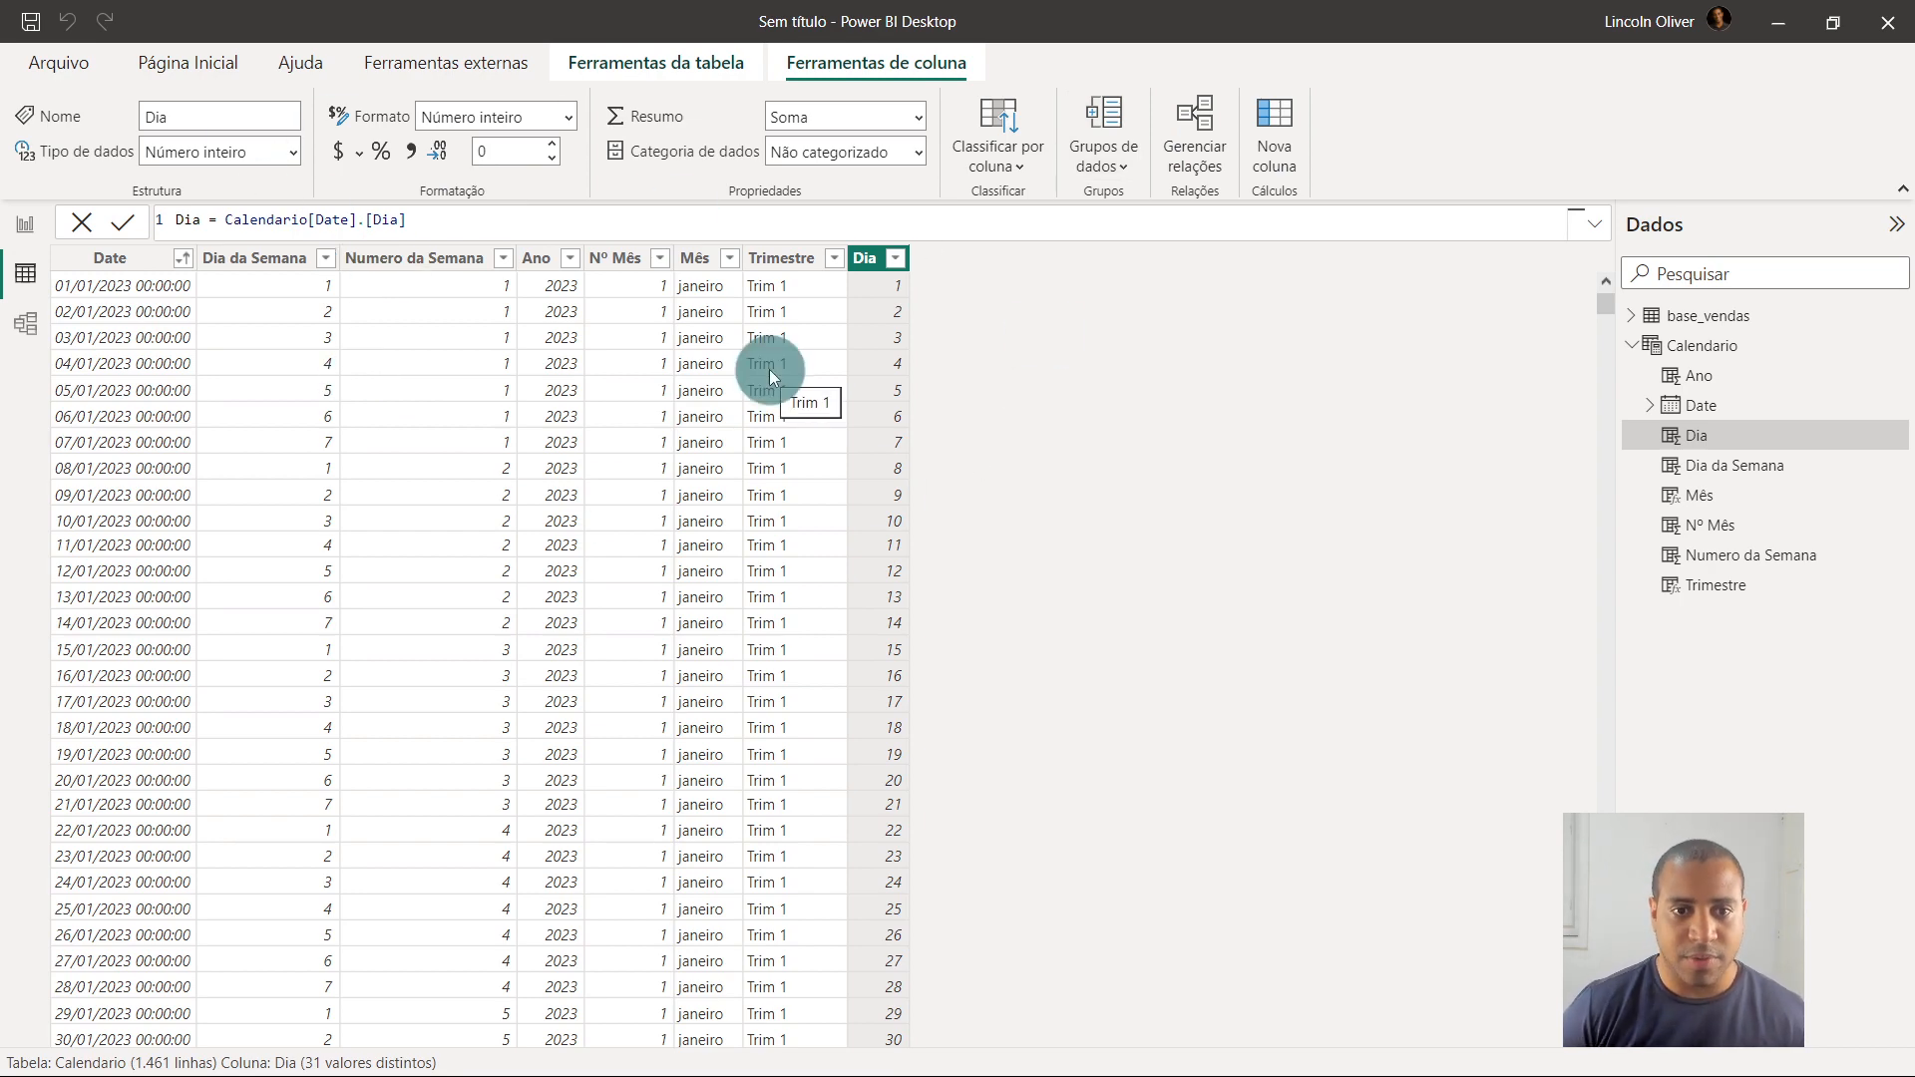
left_click(25, 223)
left_click(26, 272)
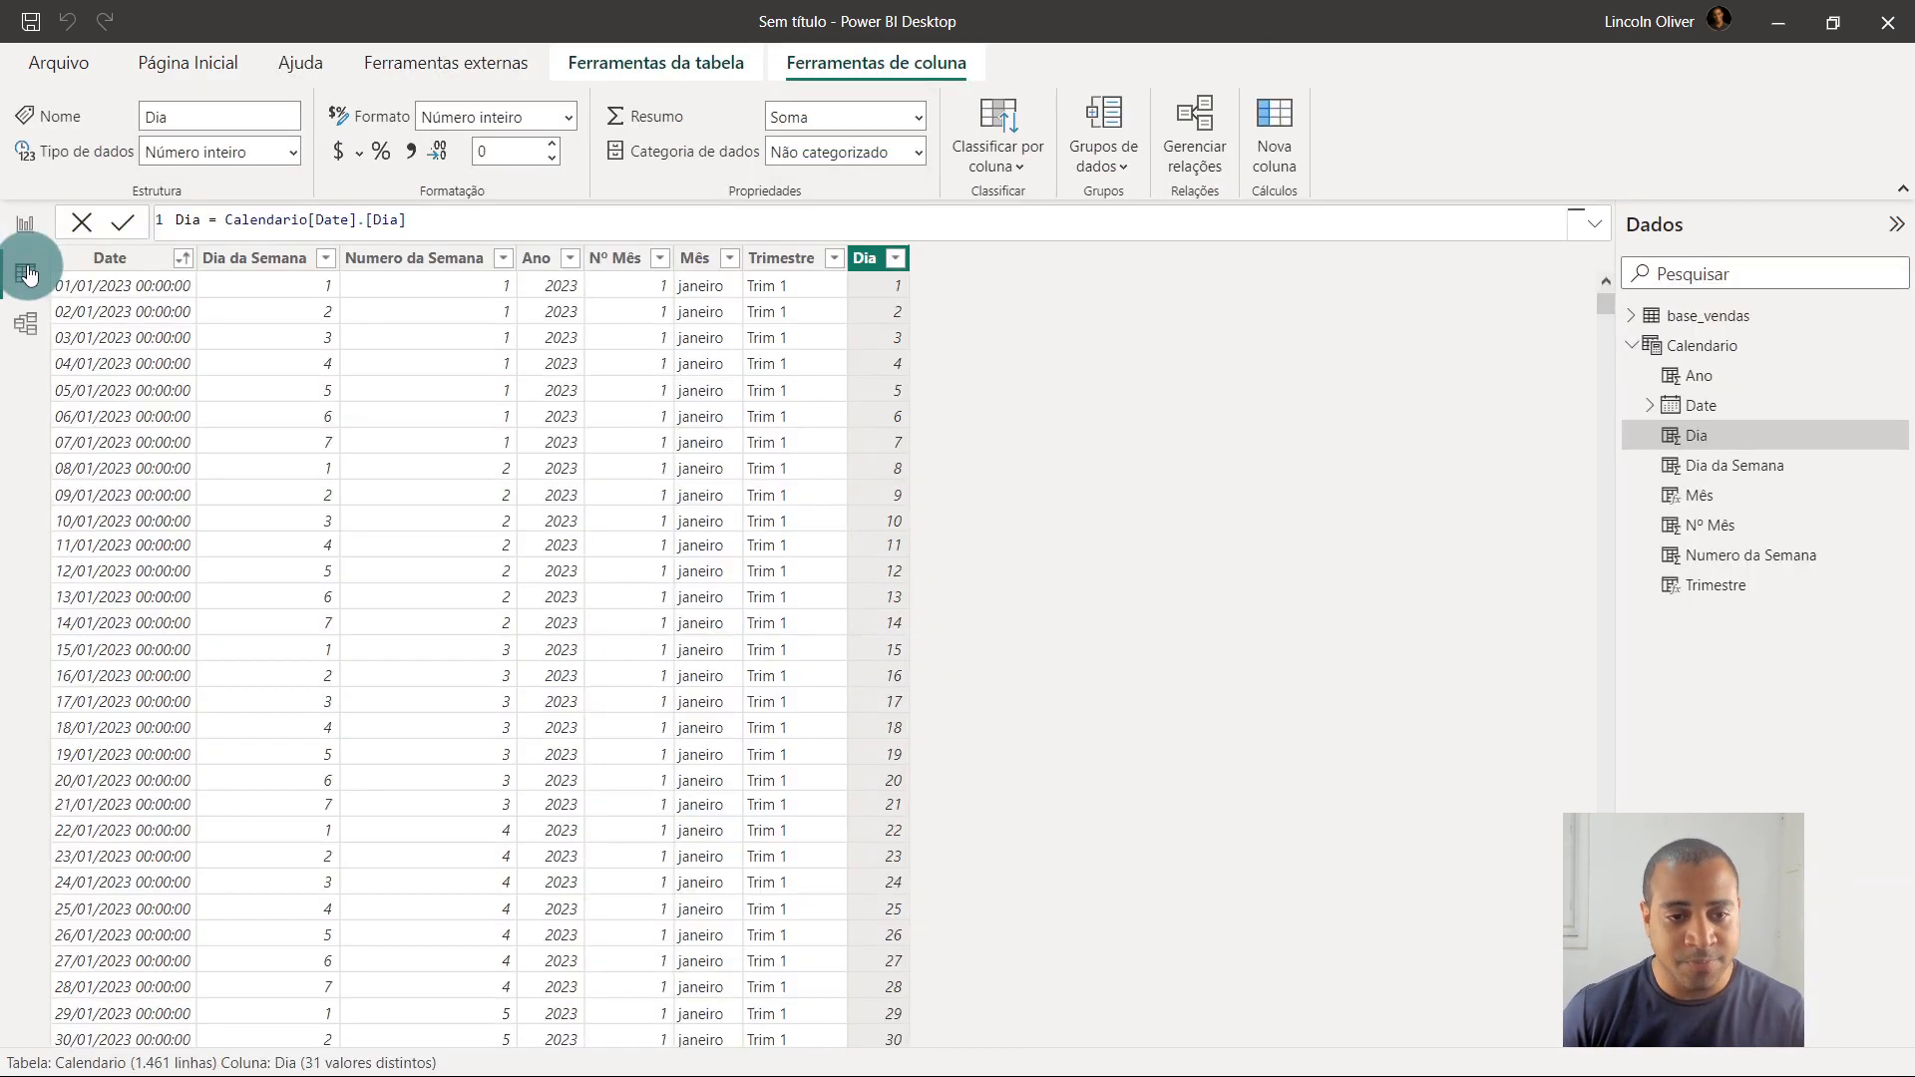
left_click(714, 267)
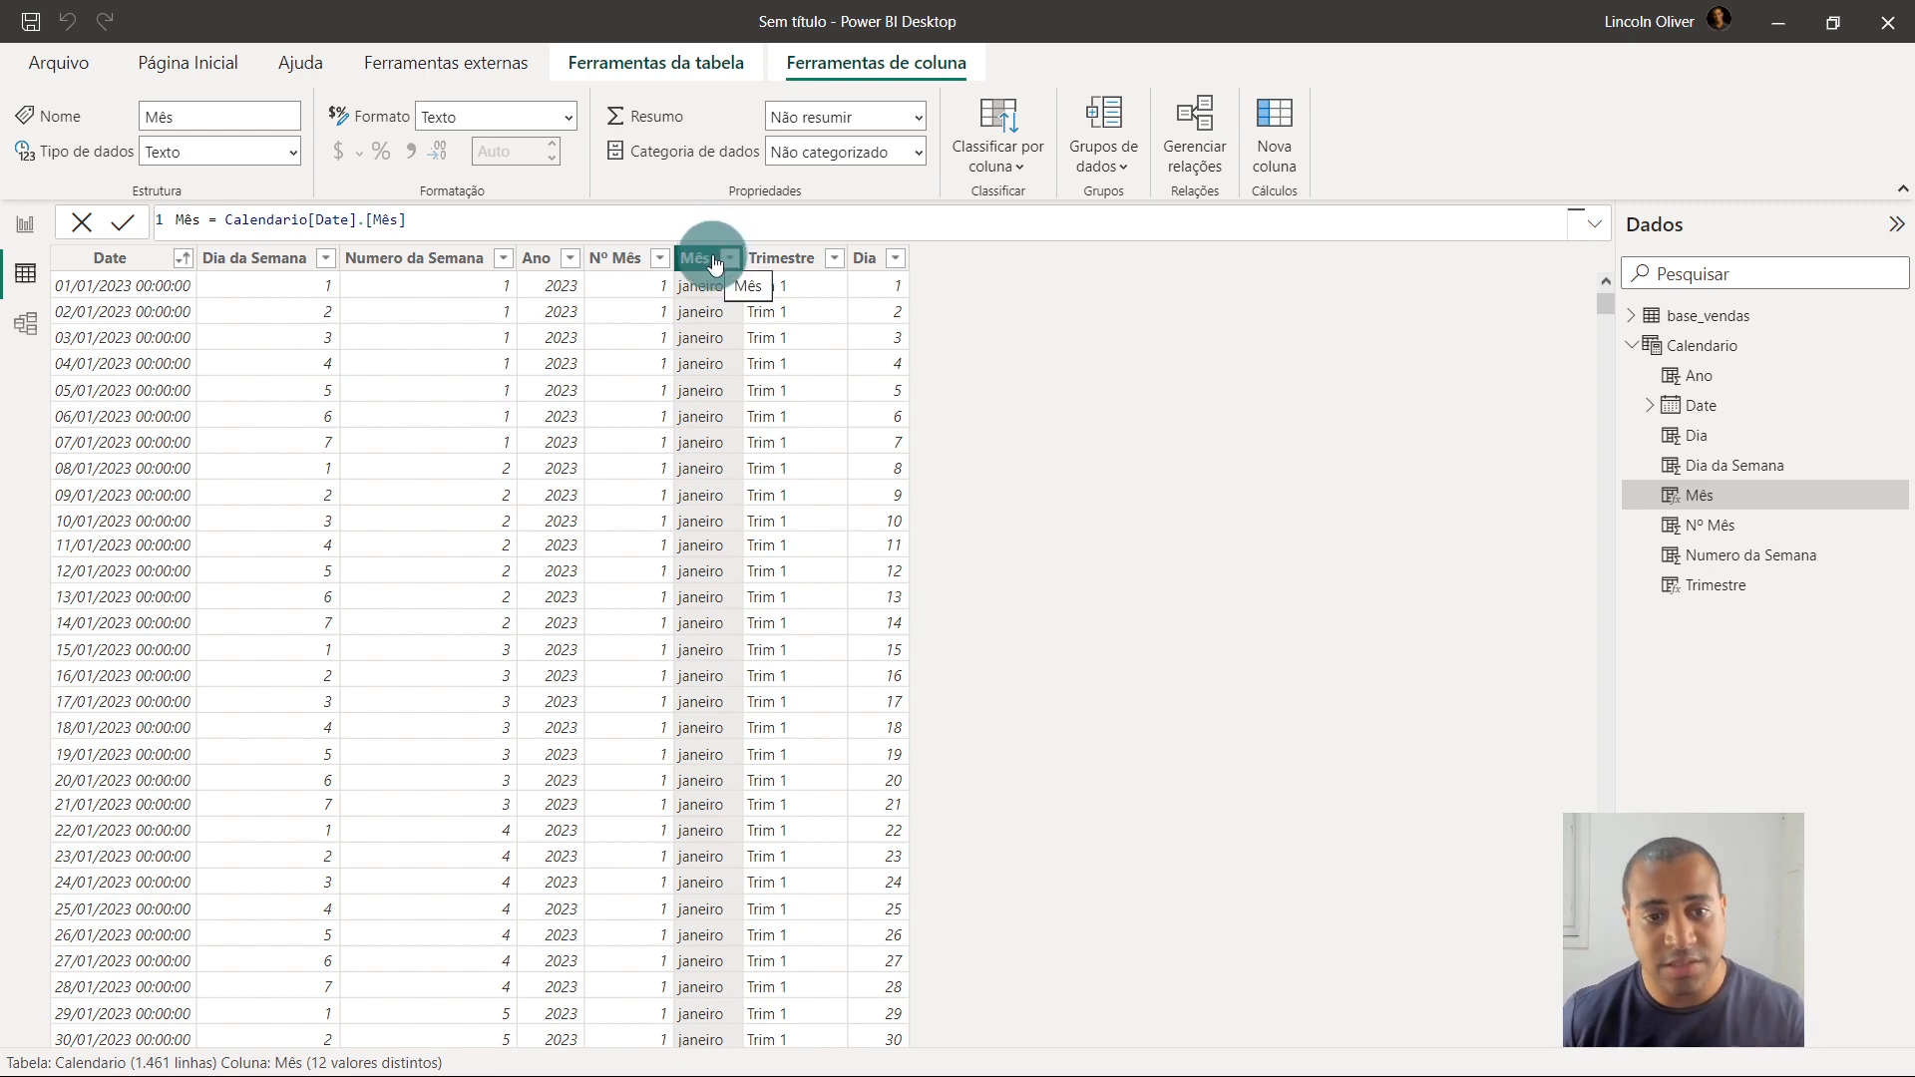
left_click(1011, 153)
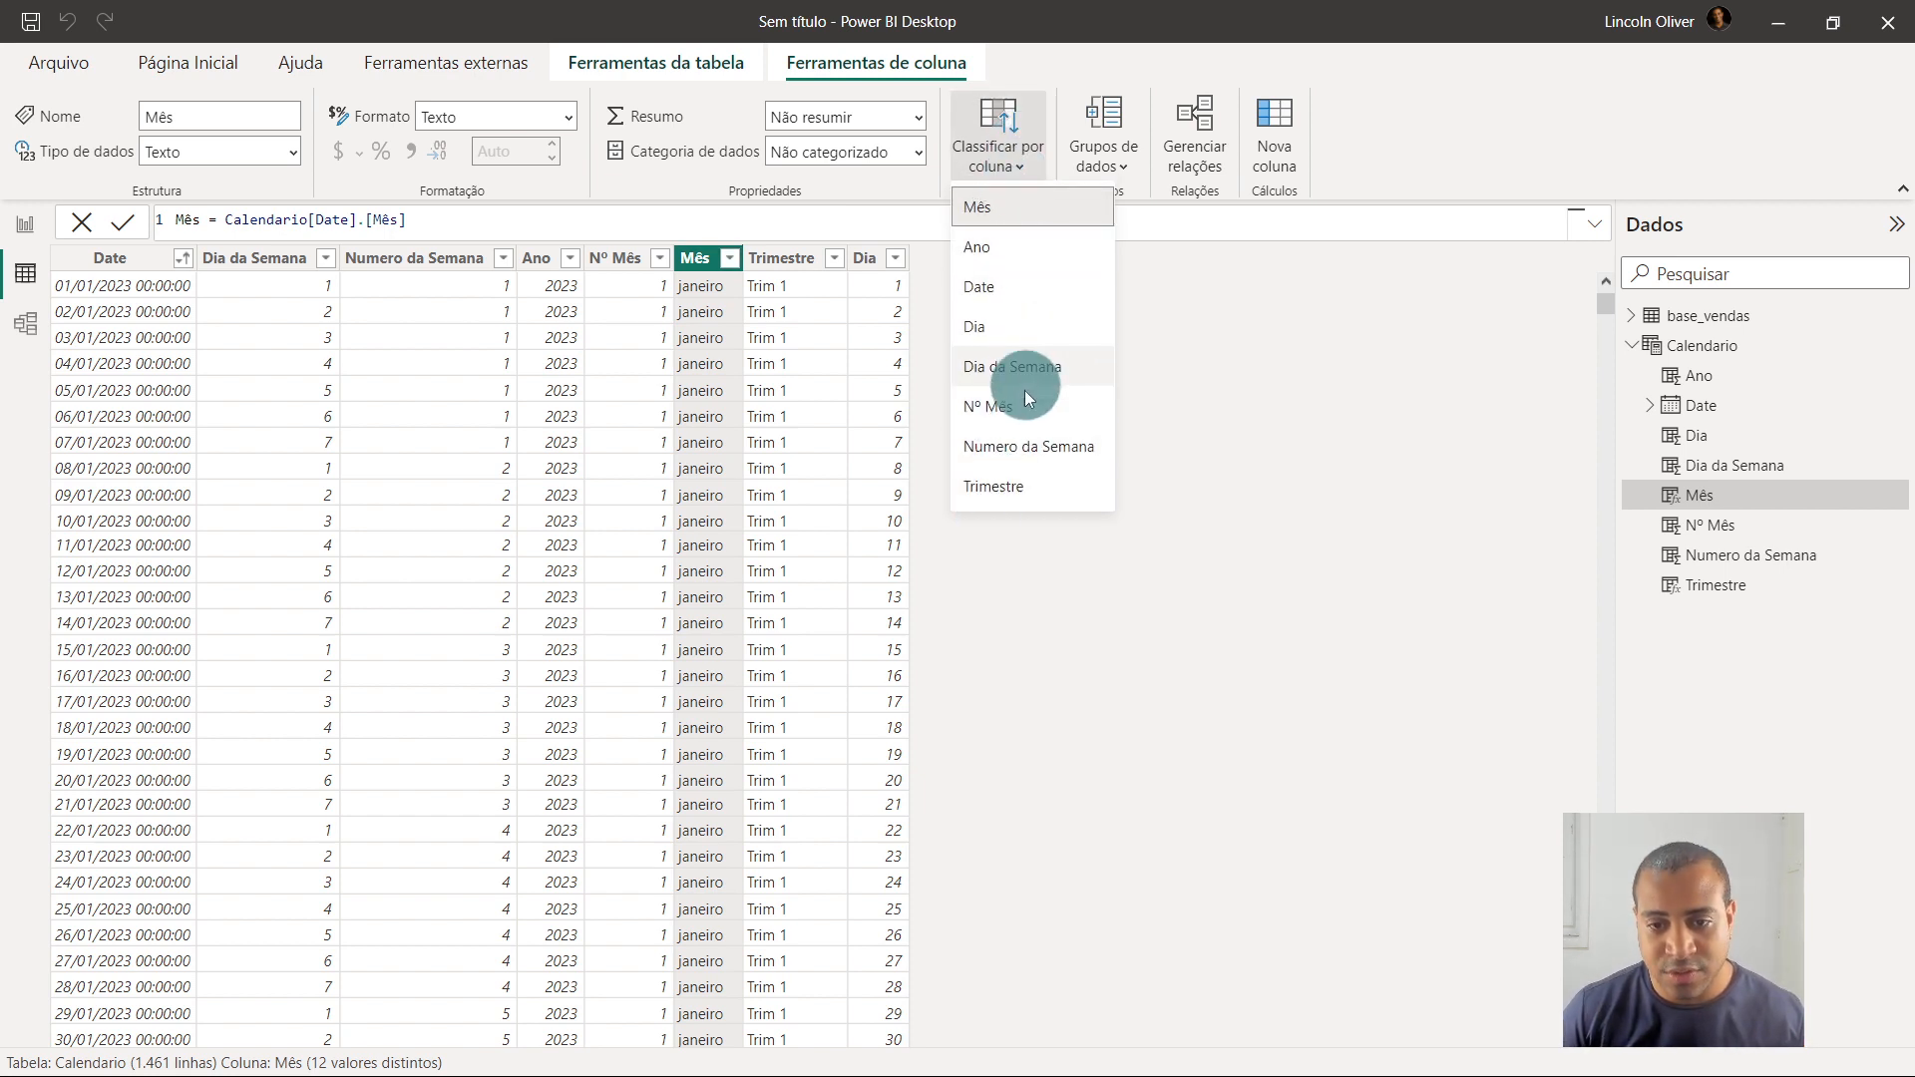
left_click(1015, 415)
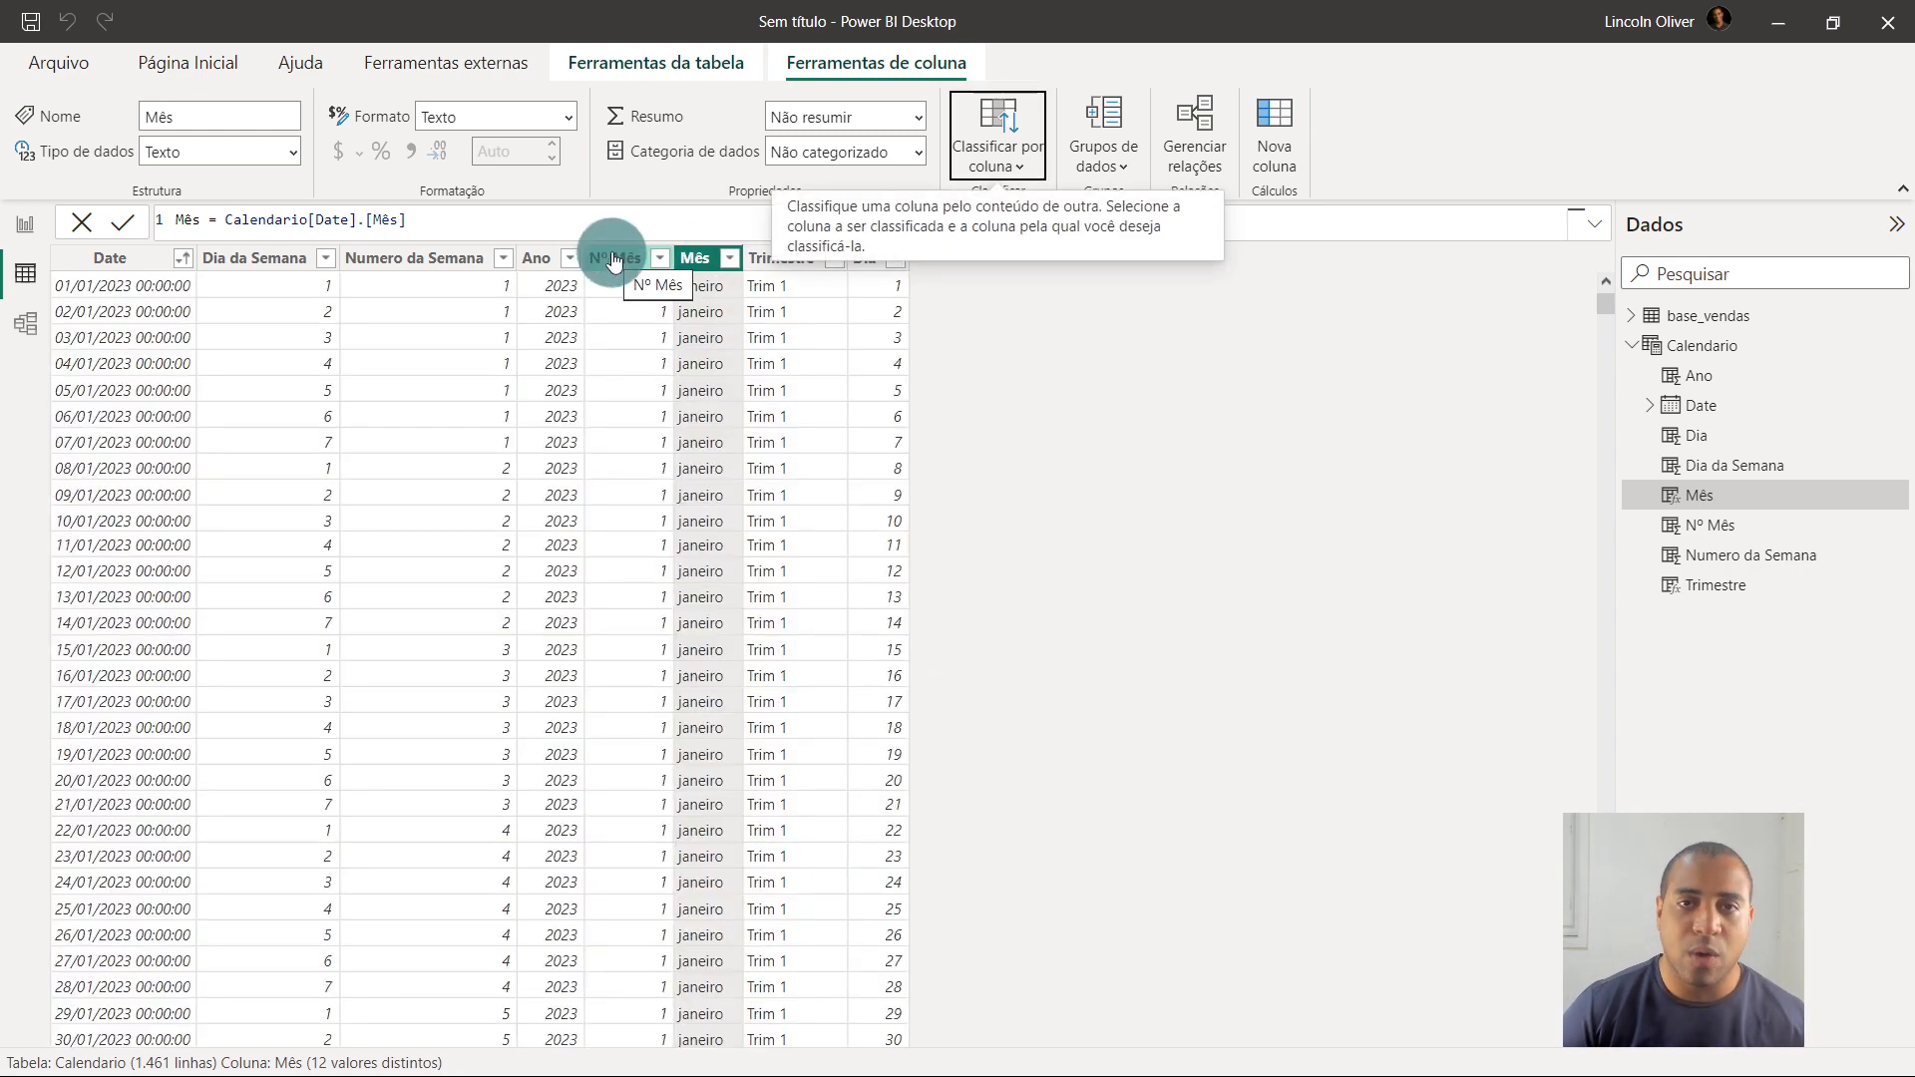
View the report's sales chart by Numero da Semana and drill it back up to the Ano level
left_click(26, 226)
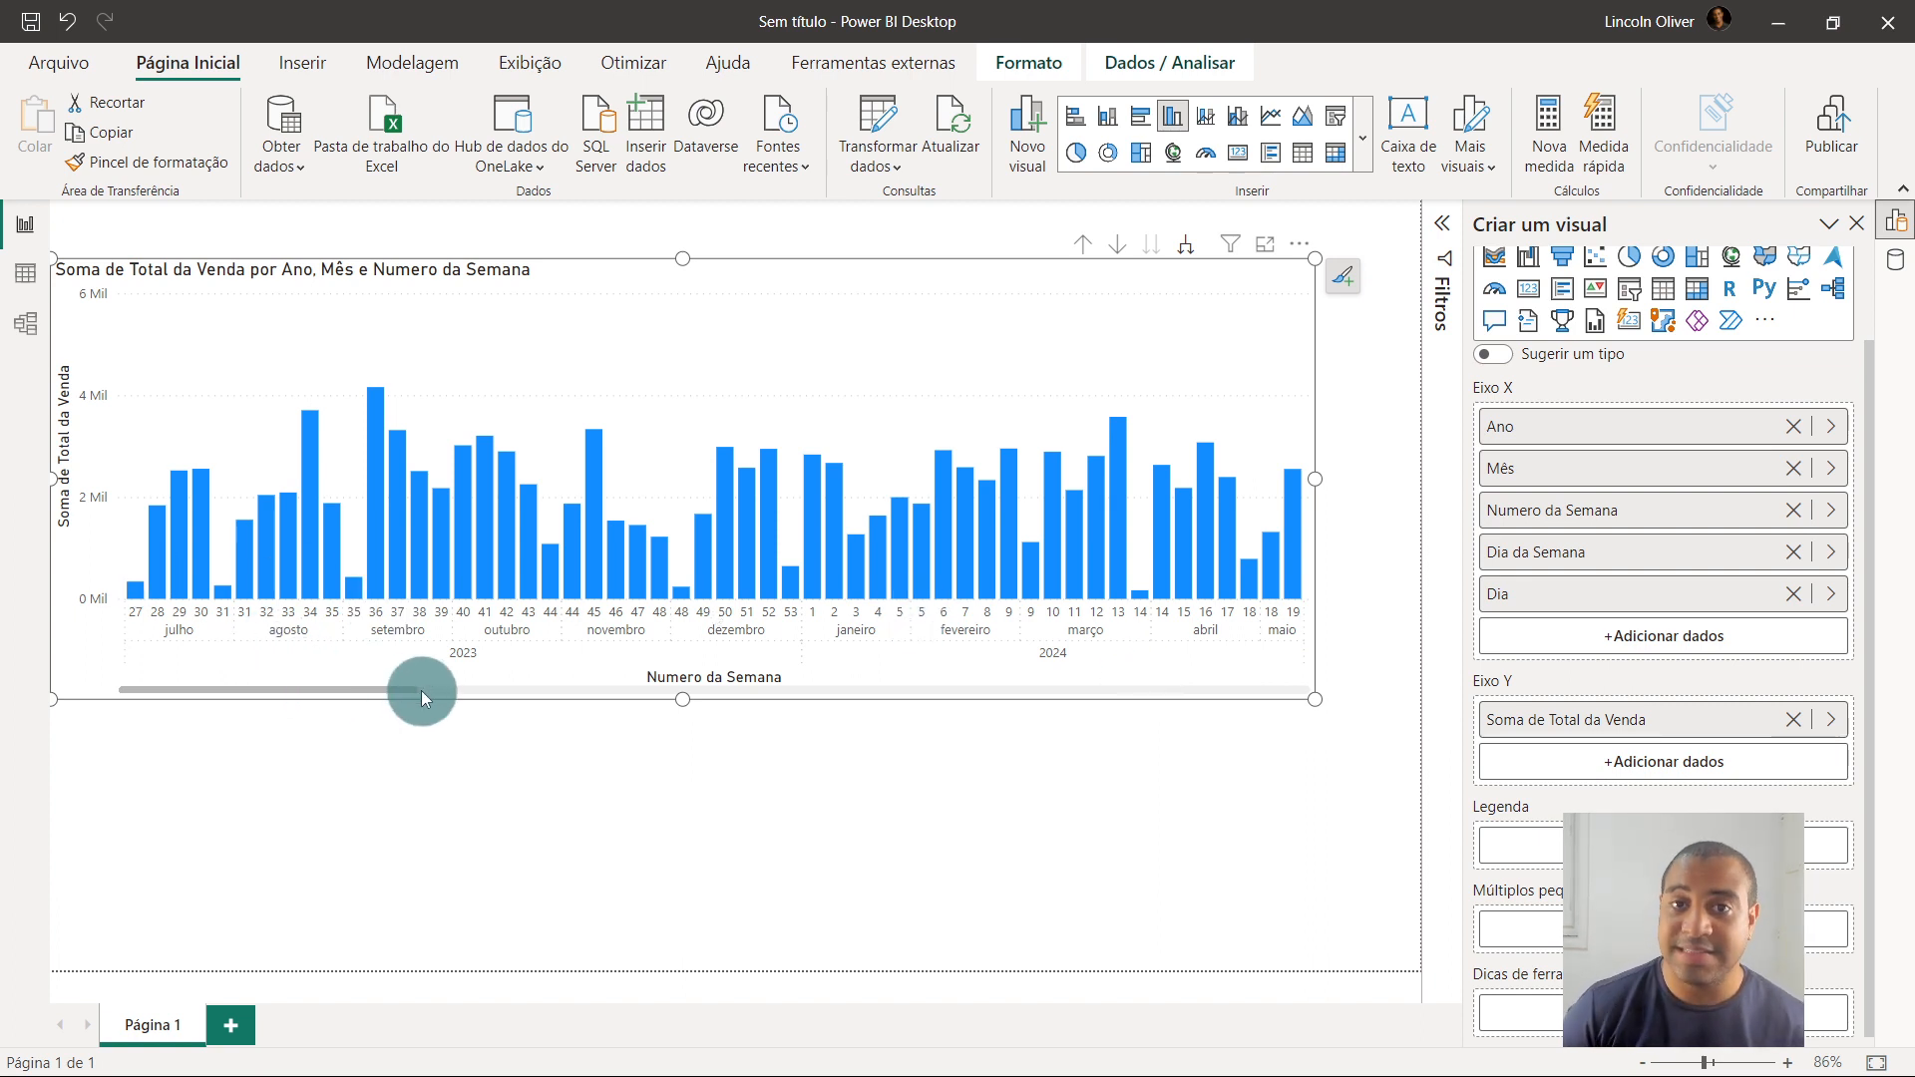
scroll(421, 690, "down", 3)
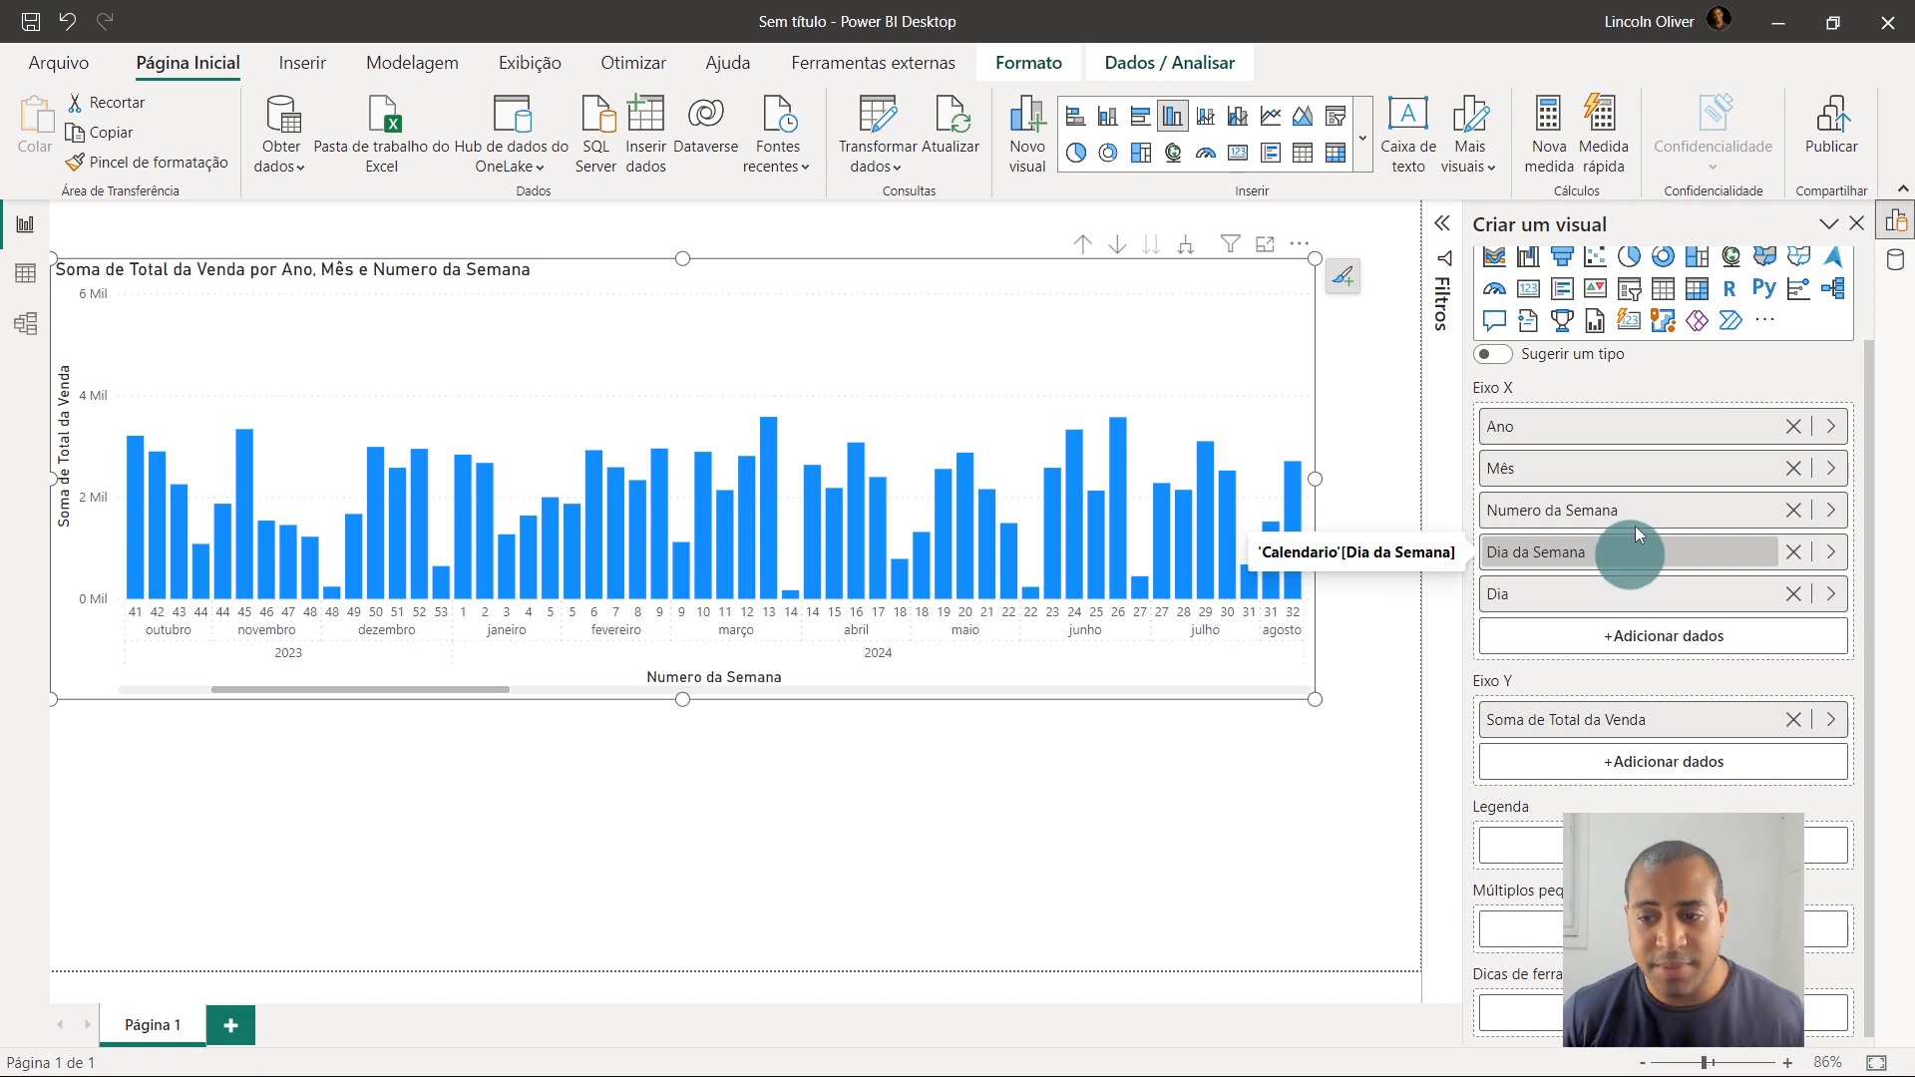
left_click(1082, 243)
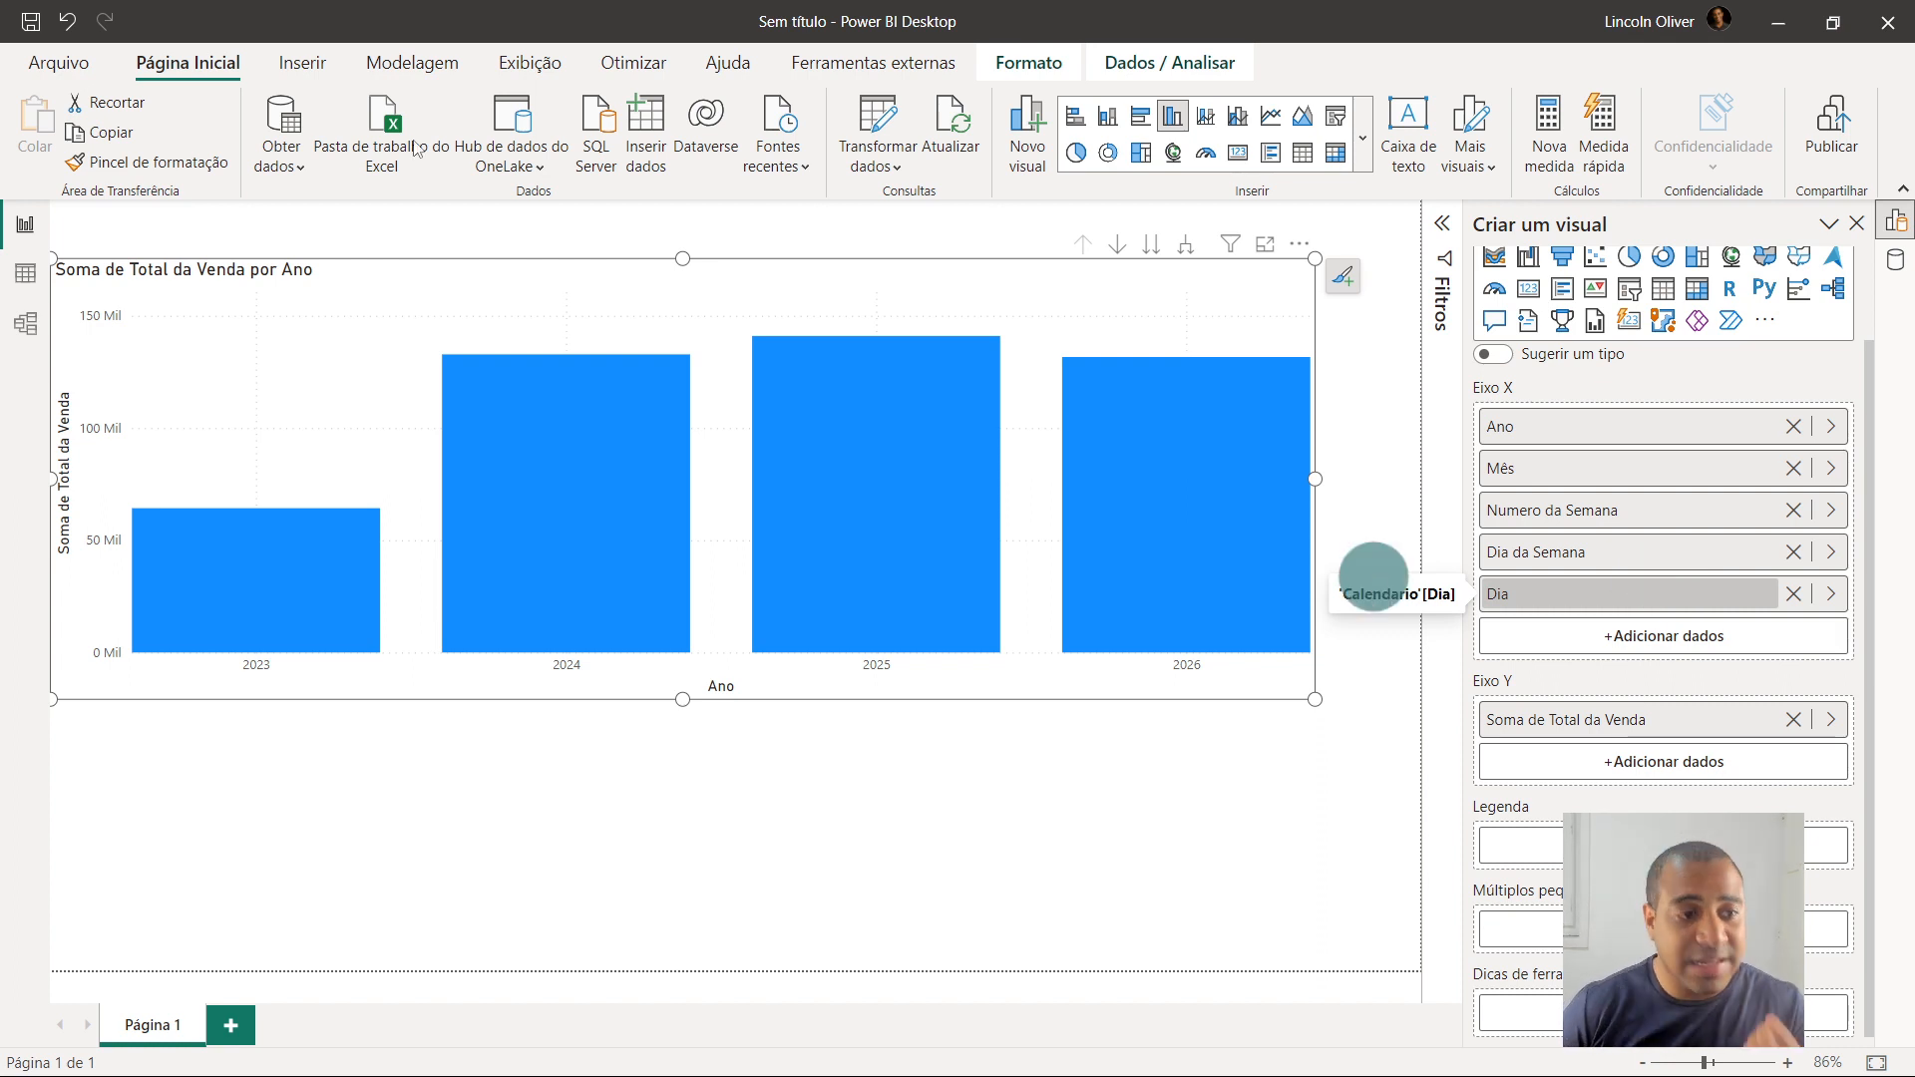
Display the rows of the Calendario table in the data view
left_click(25, 273)
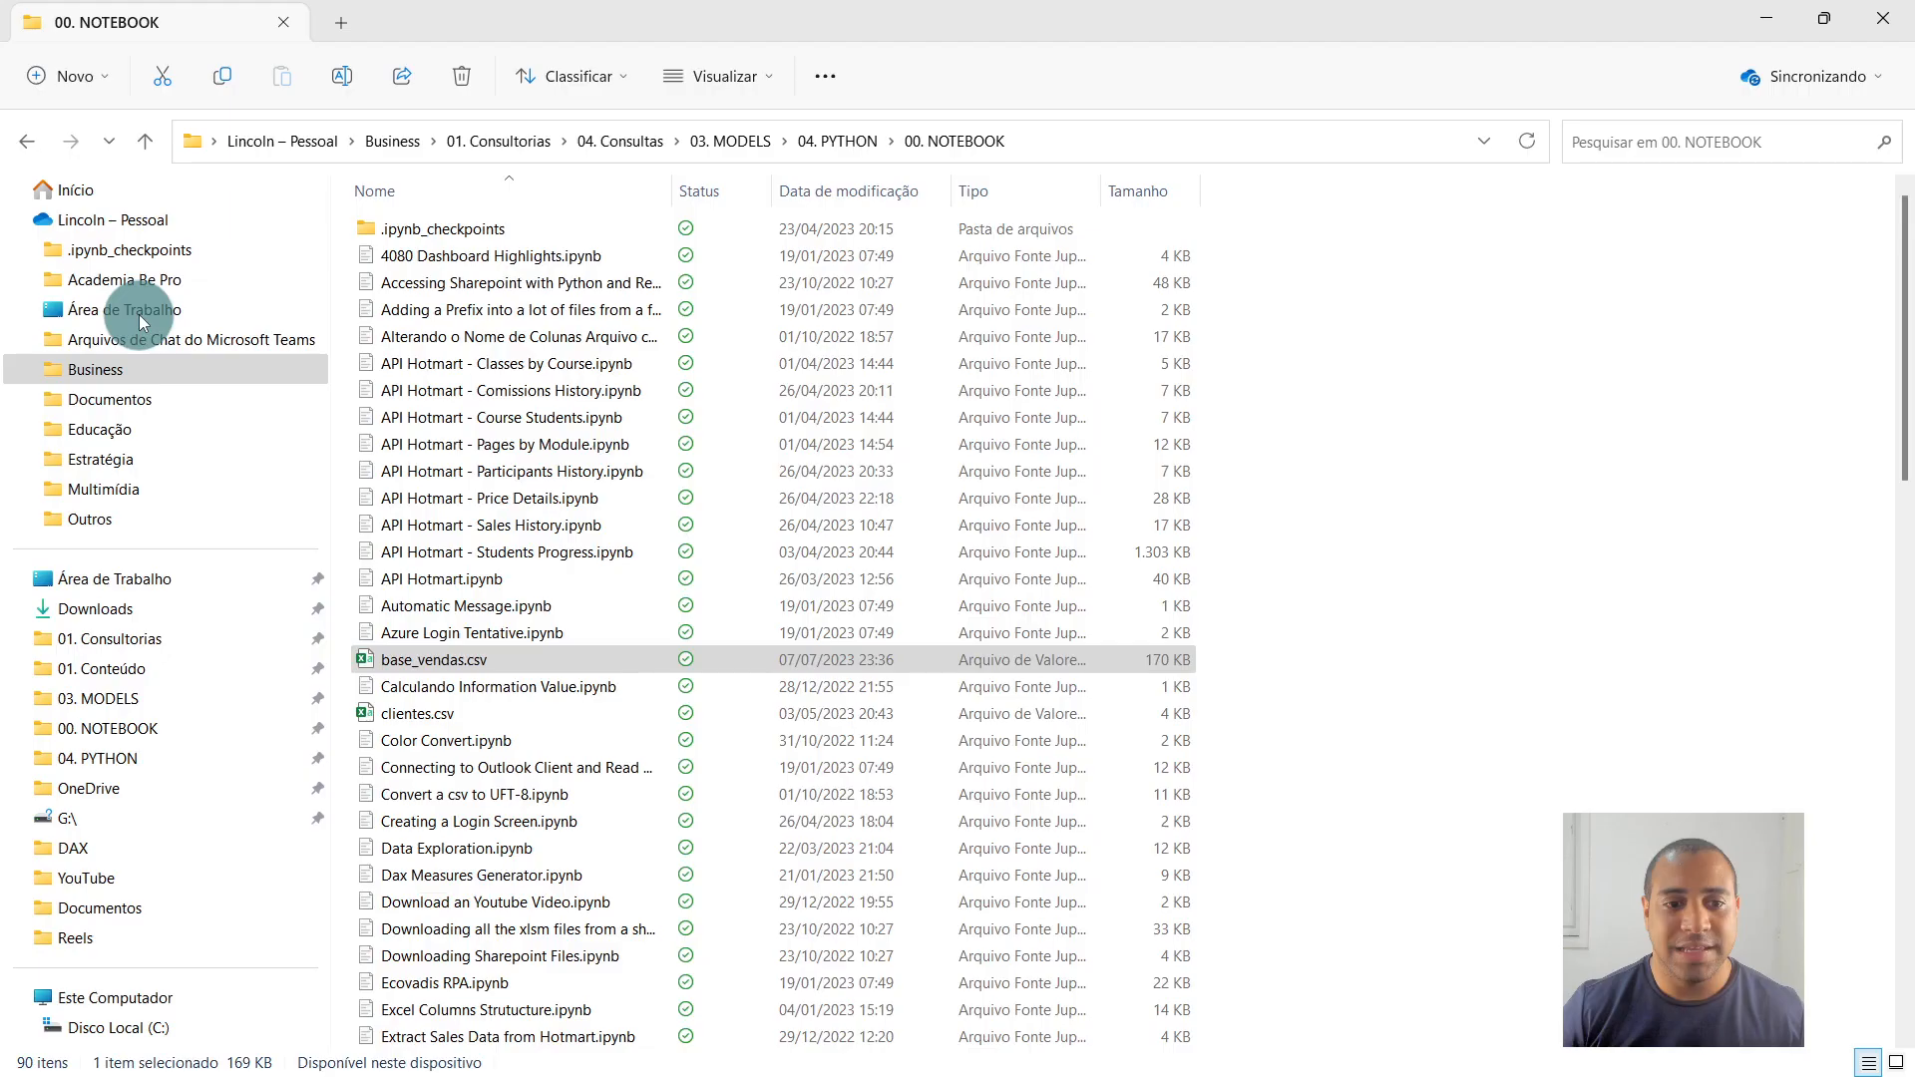
mouse_move(1027, 1065)
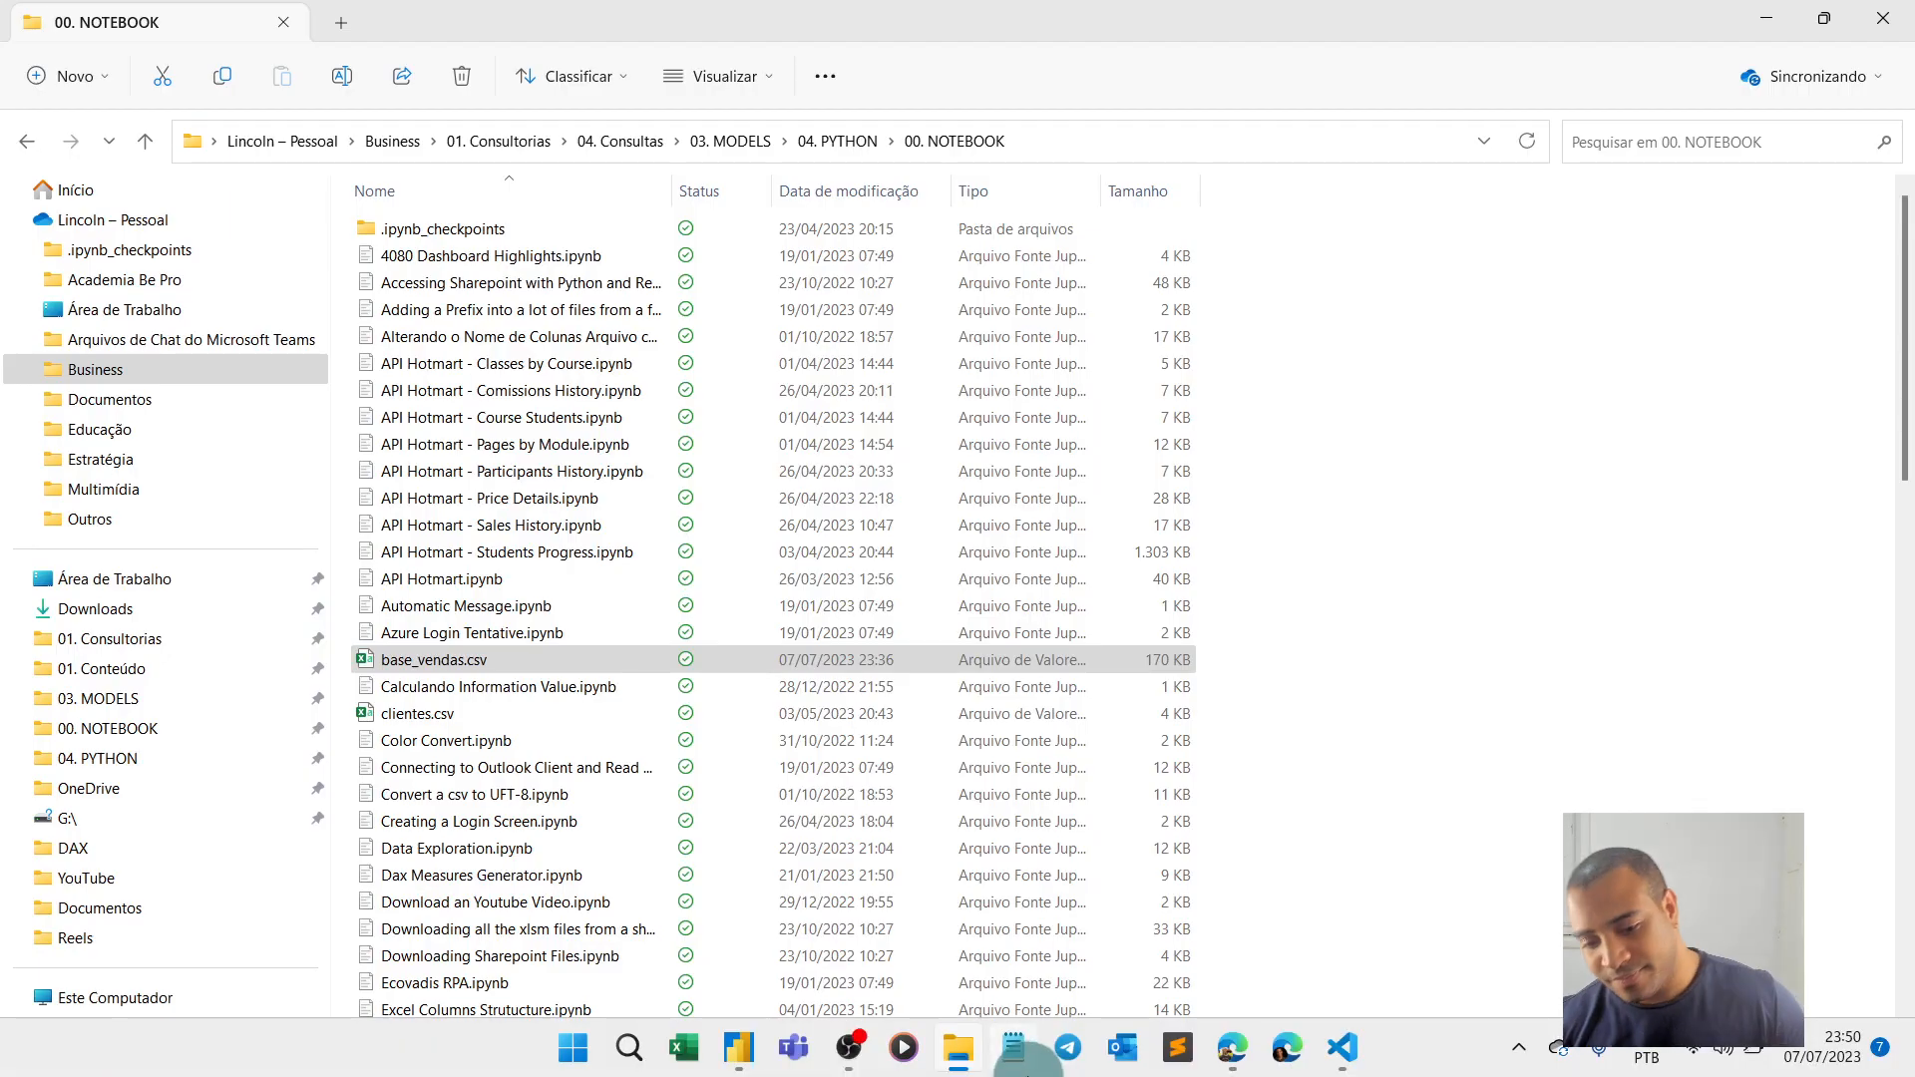
key("alt+Tab")
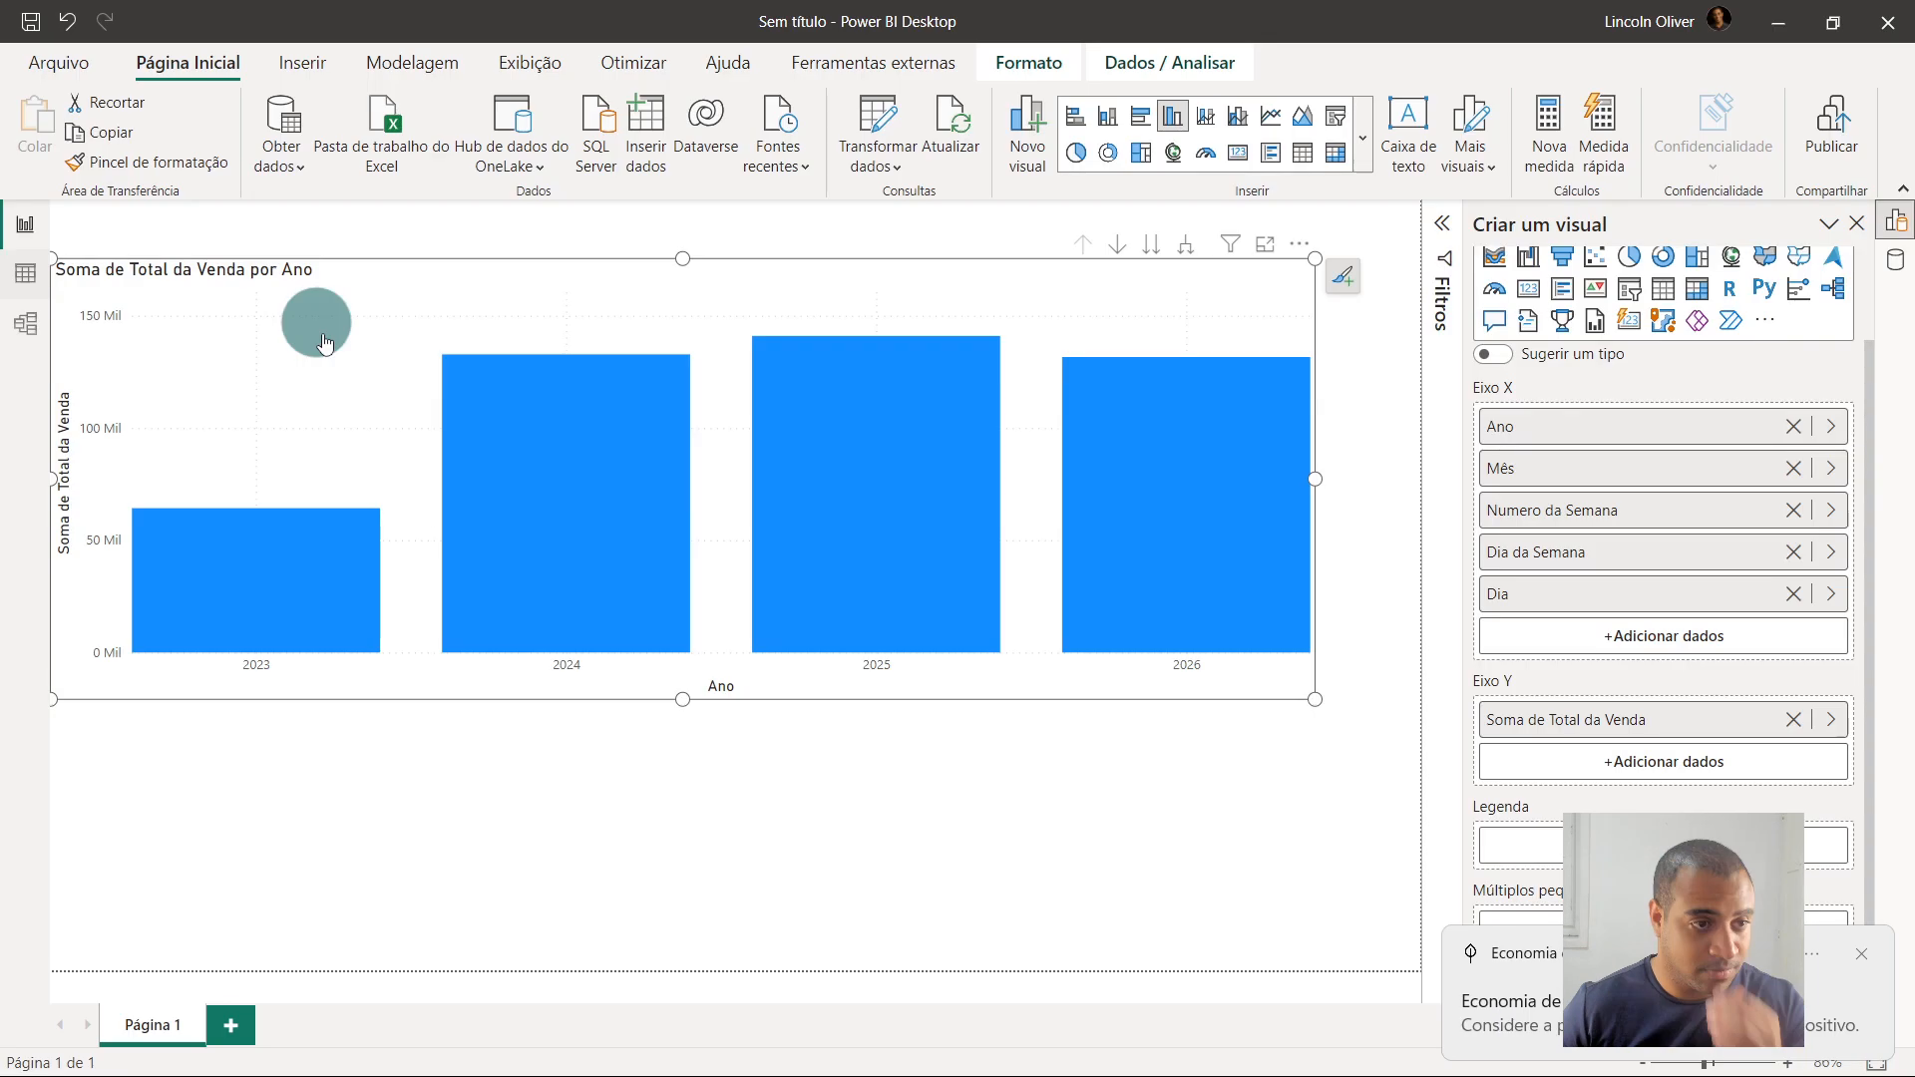
left_click(20, 275)
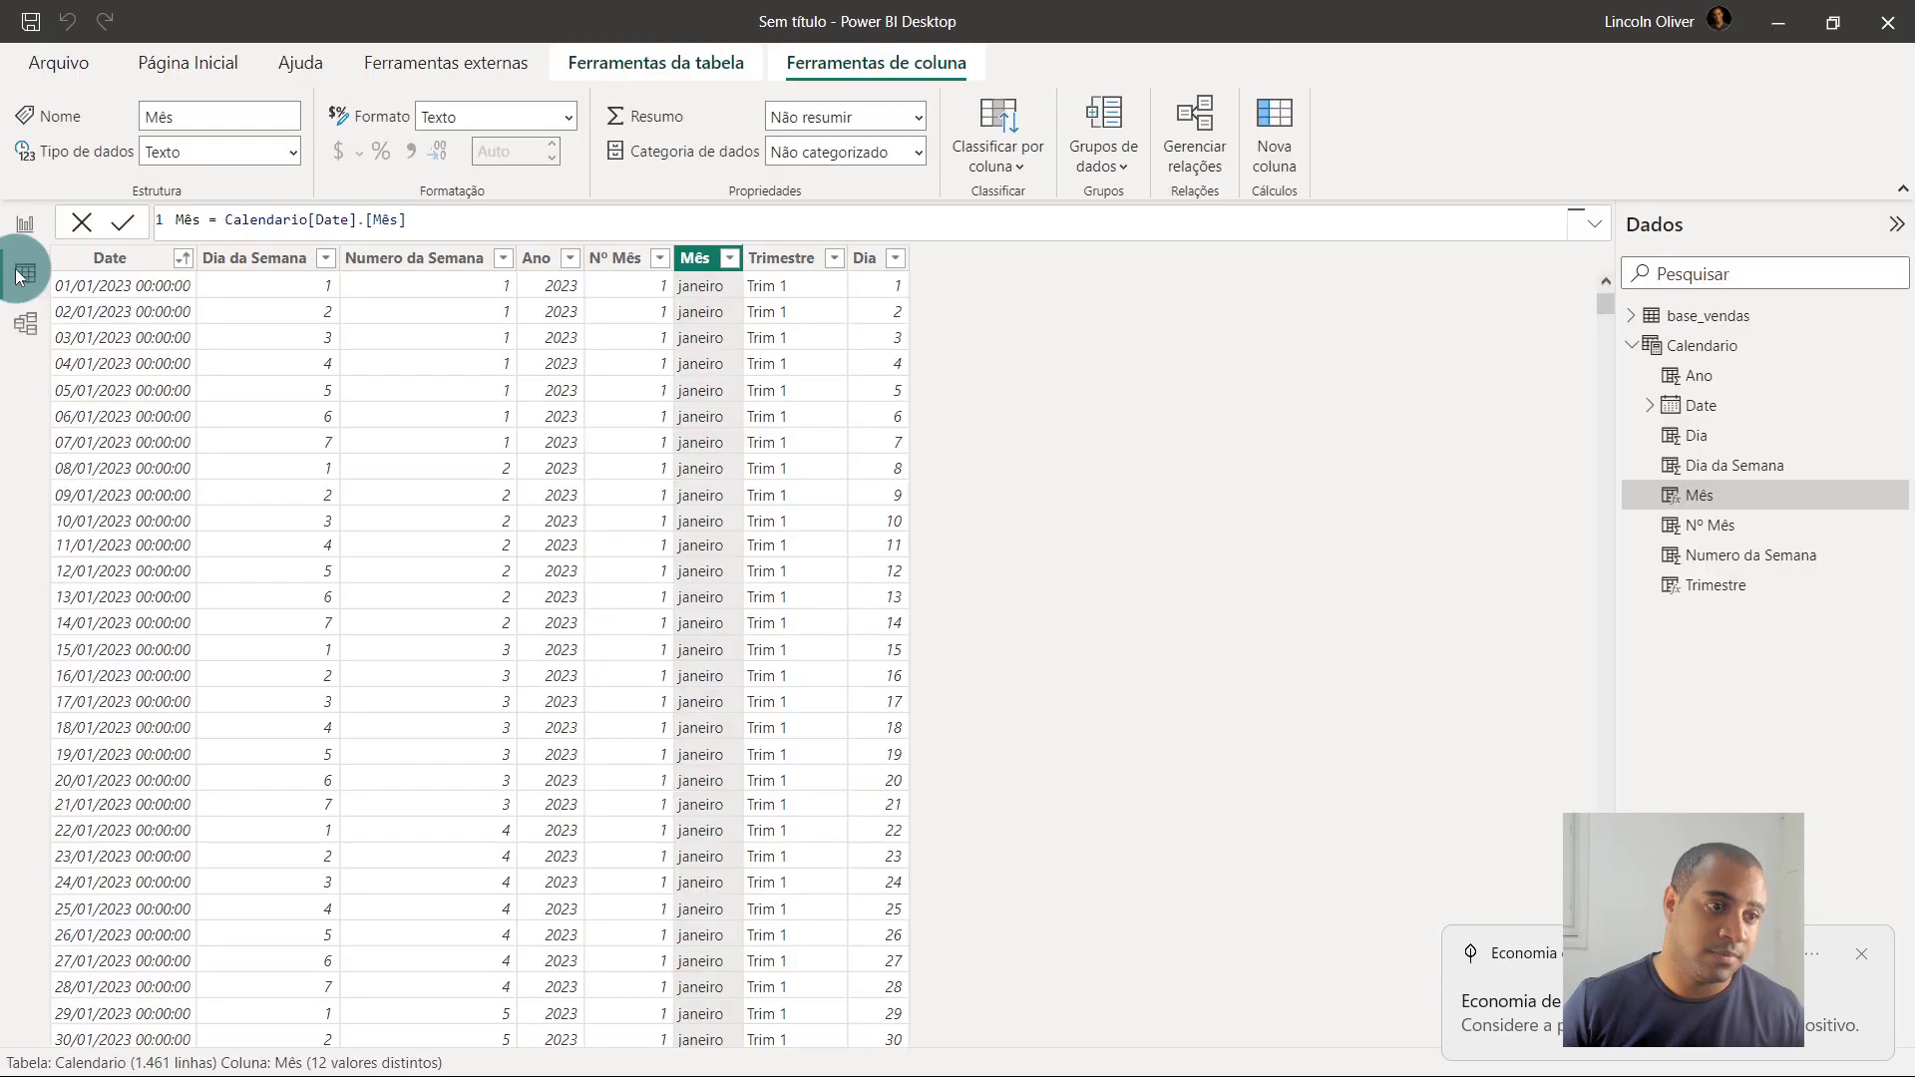